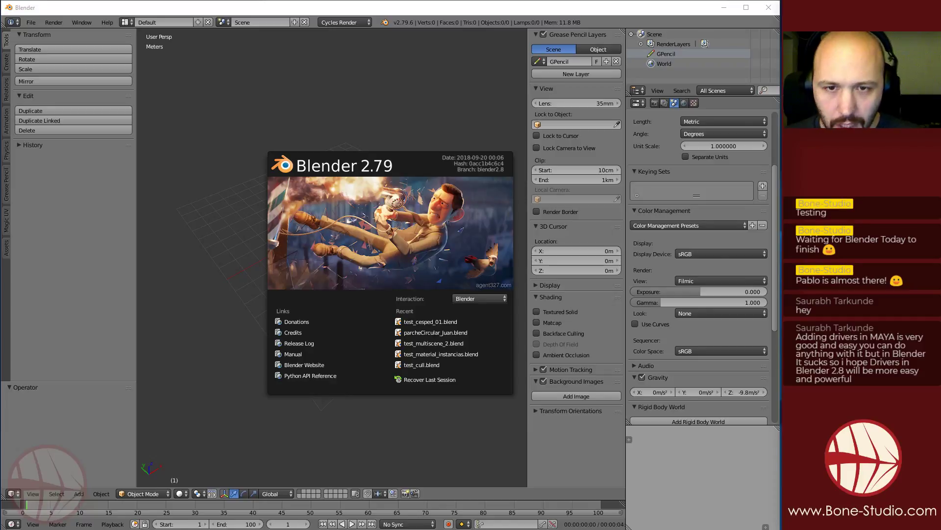
# Dismiss the splash screen and hide the 3D view's tool shelf and properties region
pyautogui.click(397, 210)
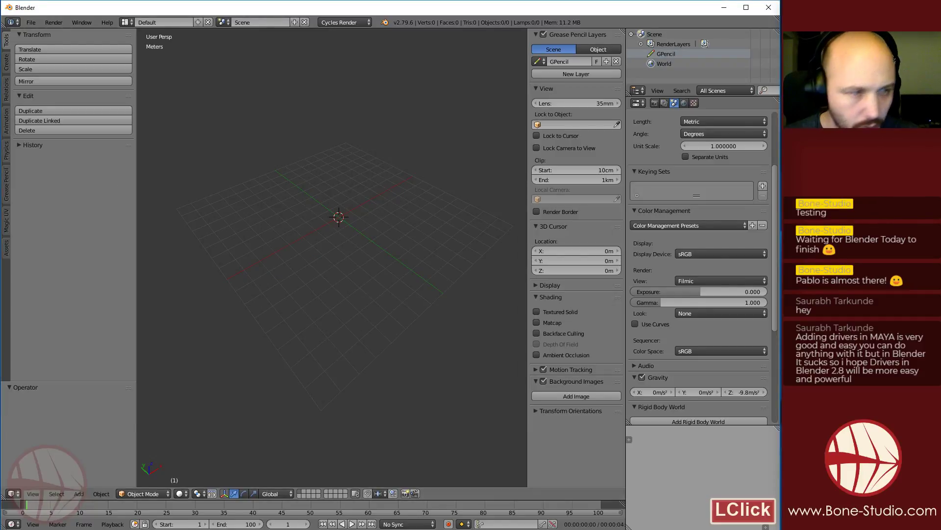
pyautogui.moveTo(427, 283); pyautogui.dragTo(473, 324, button='middle')
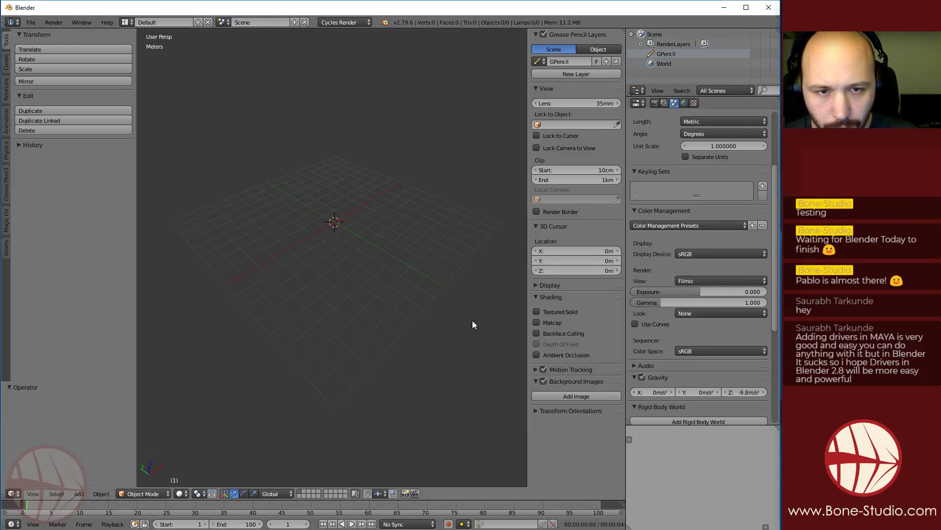
pyautogui.press('n')
pyautogui.press('t')
pyautogui.scroll(-2, 339, 246)
pyautogui.scroll(1, 339, 246)
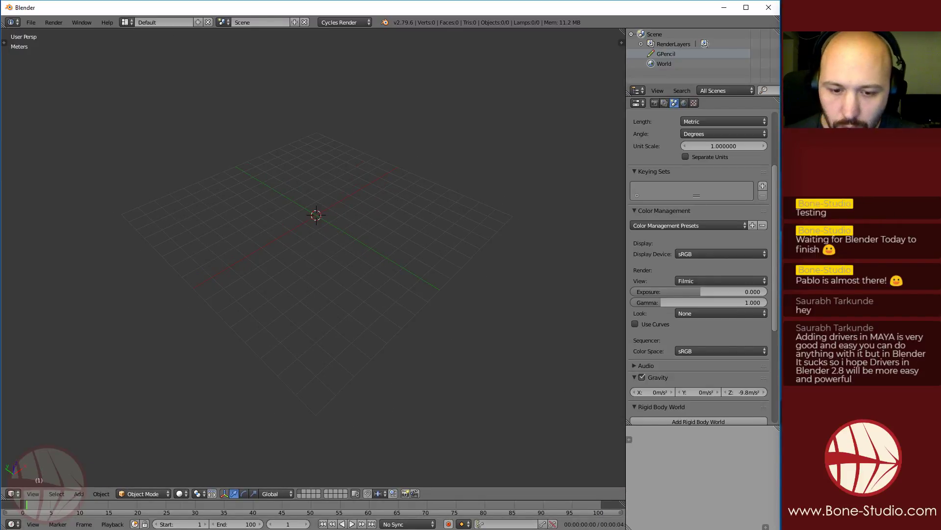
# Switch to the web browser and examine the grass types shown on the Grass Free add-on page
pyautogui.click(384, 98)
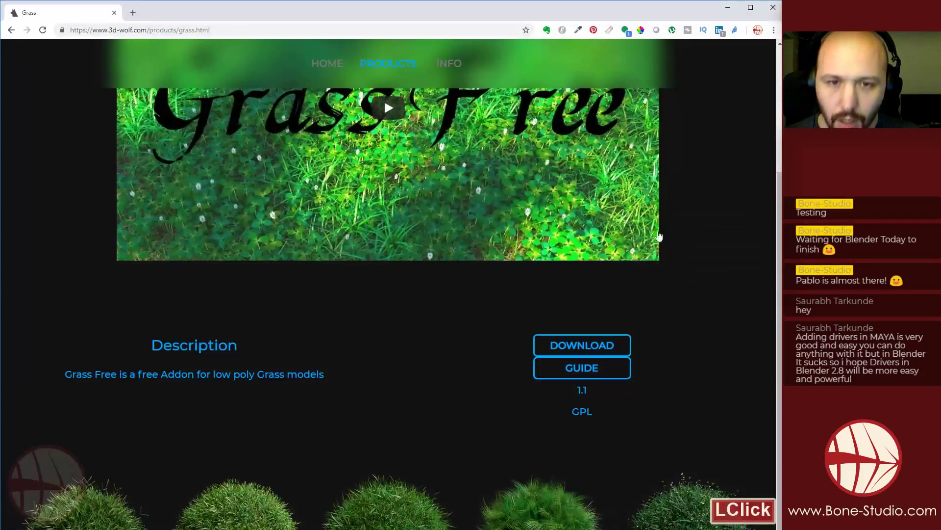
pyautogui.moveTo(287, 8)
pyautogui.mouseDown()
pyautogui.moveTo(288, 85)
pyautogui.moveTo(288, 18)
pyautogui.mouseUp()
pyautogui.click(502, 437)
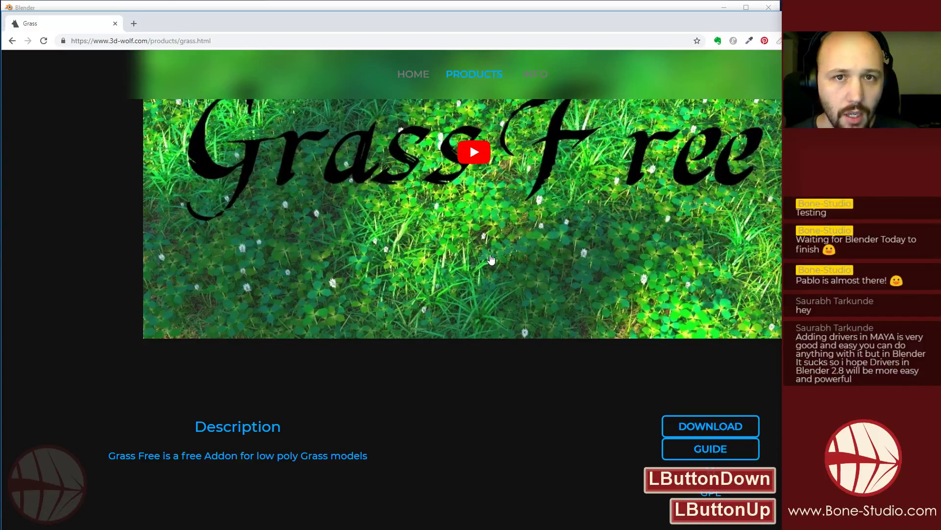
pyautogui.scroll(-3, 499, 286)
pyautogui.scroll(5, 498, 285)
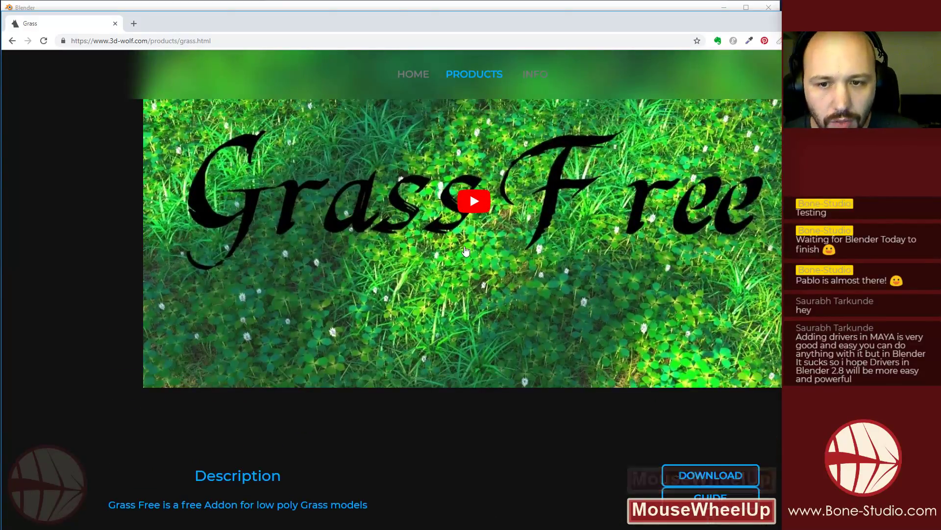
pyautogui.scroll(-5, 459, 242)
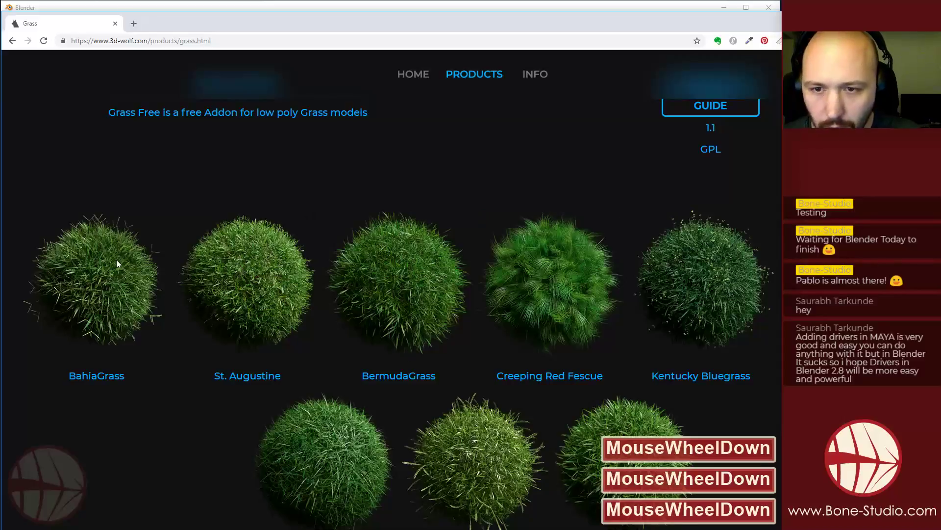
pyautogui.scroll(-1, 760, 293)
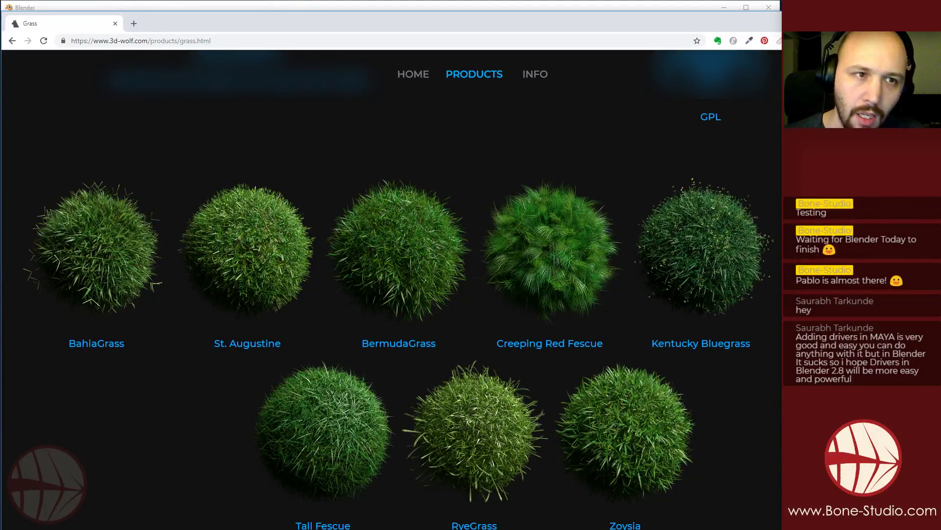
# Copy the Grass Free page's web address and post it in the stream chat
pyautogui.click(392, 6)
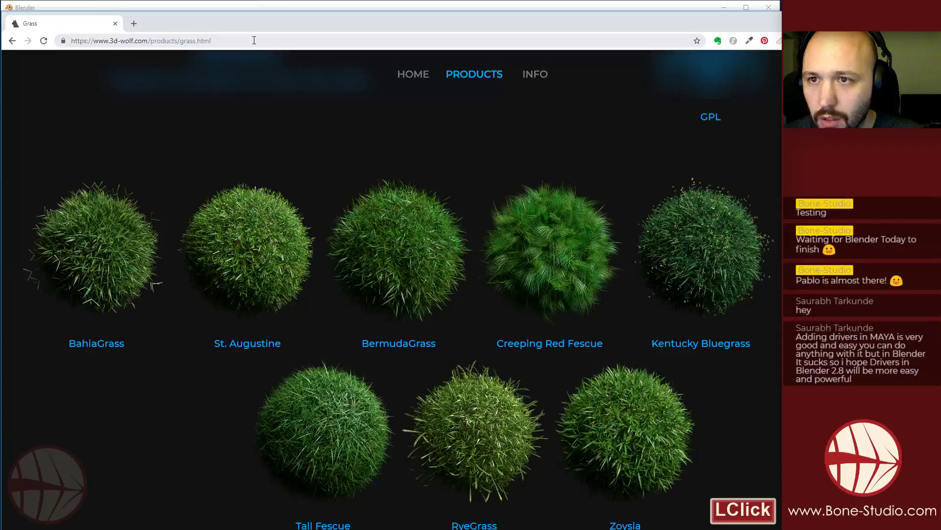
pyautogui.click(73, 40)
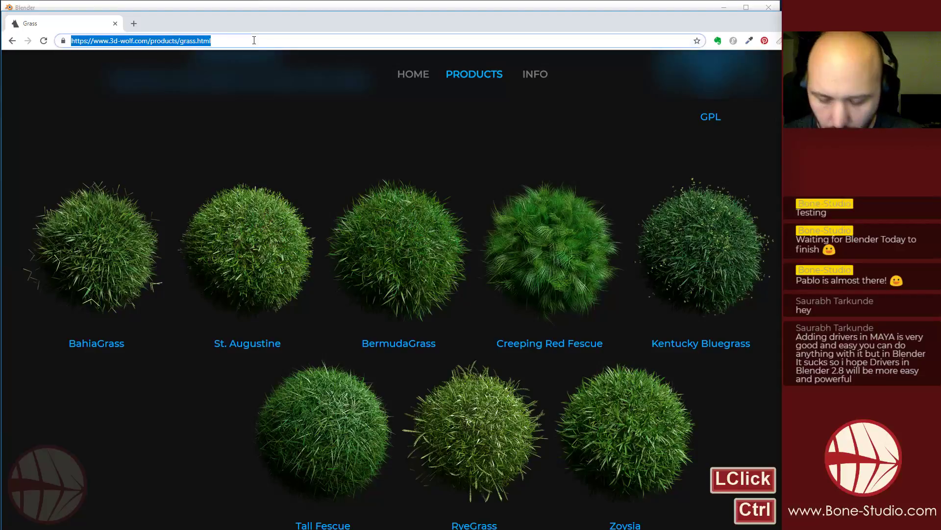
pyautogui.hotkey('ctrl', 'c')
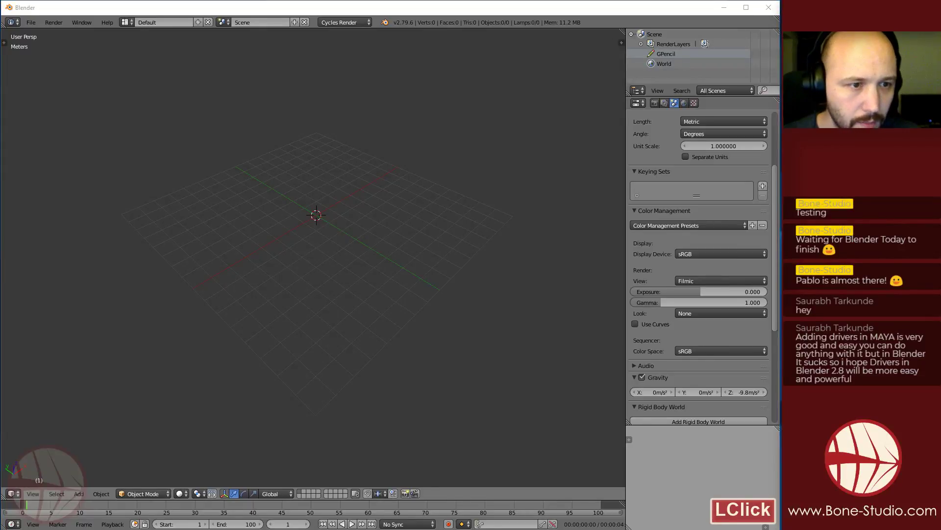
pyautogui.hotkey('ctrl', 'v')
pyautogui.press('Return')
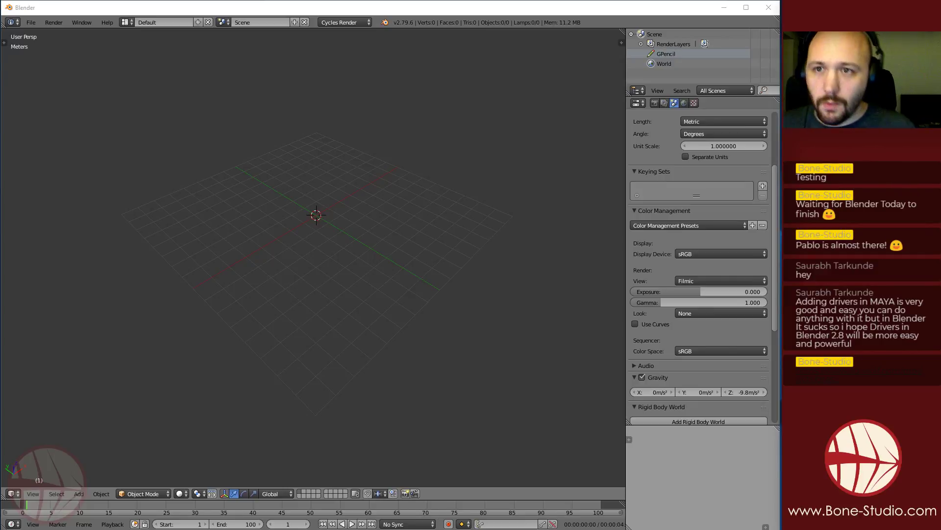
# Switch back to Blender, show the 3D view's tool shelf and check it for the grass add-on
pyautogui.click(302, 201)
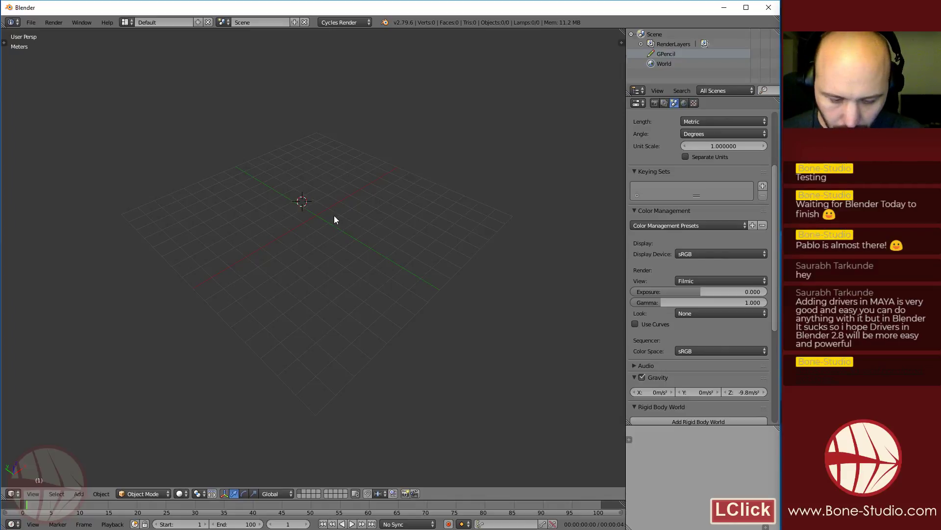
pyautogui.press('n')
pyautogui.press('n')
pyautogui.press('t')
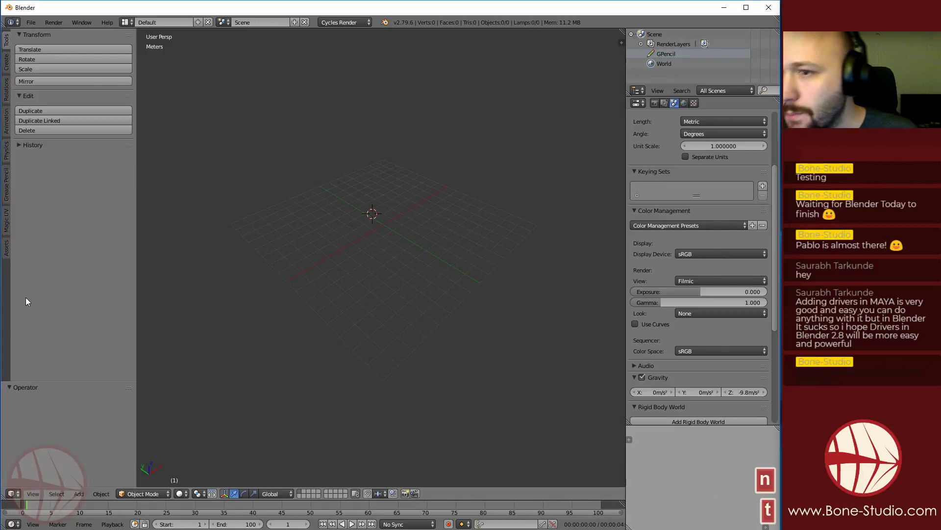
pyautogui.click(6, 248)
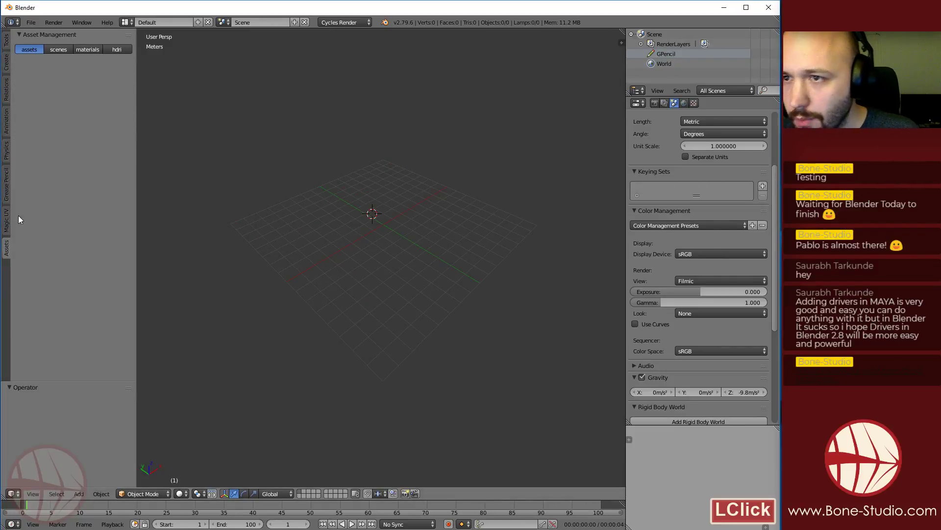
pyautogui.doubleClick(6, 184)
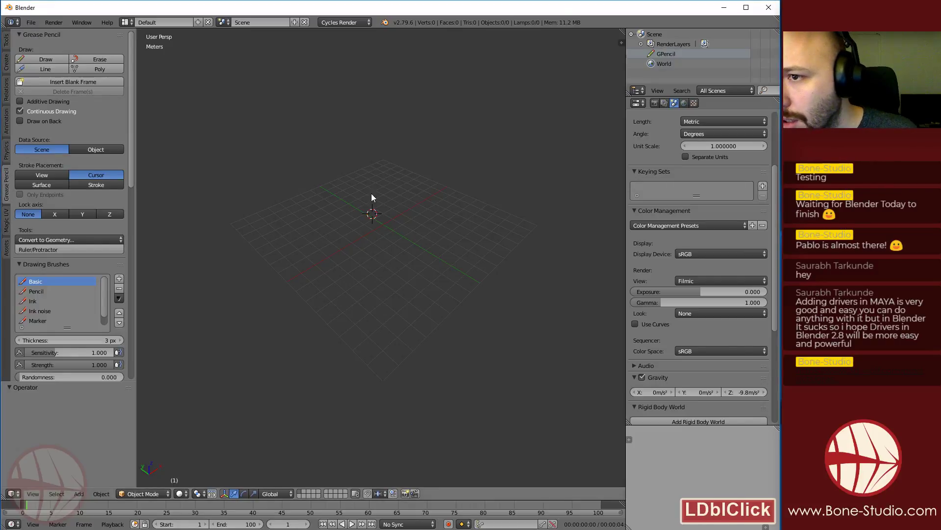
pyautogui.click(366, 207)
# Find the Mesh: Grass Free add-on by searching for "grass" in the user preferences, enable it and save the user settings
pyautogui.hotkey('ctrl', 'alt', 'u')
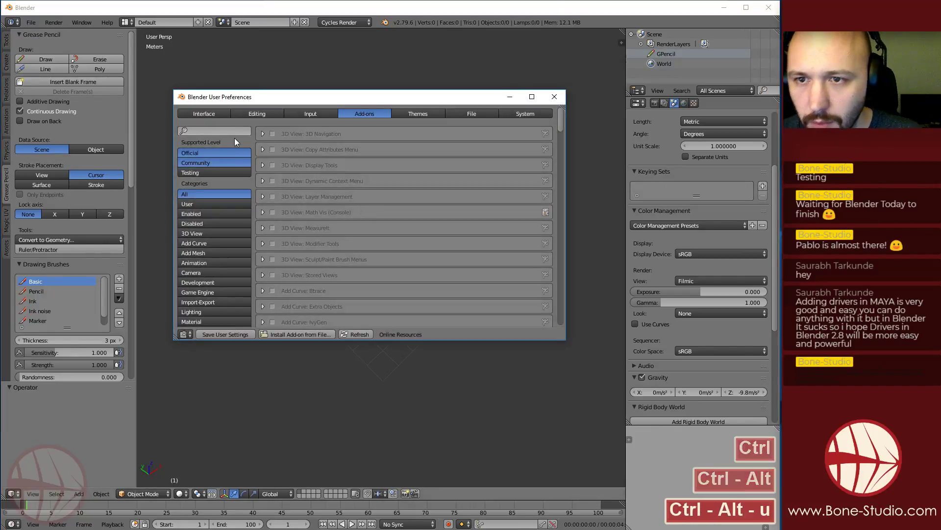
pyautogui.click(235, 130)
pyautogui.write('grass')
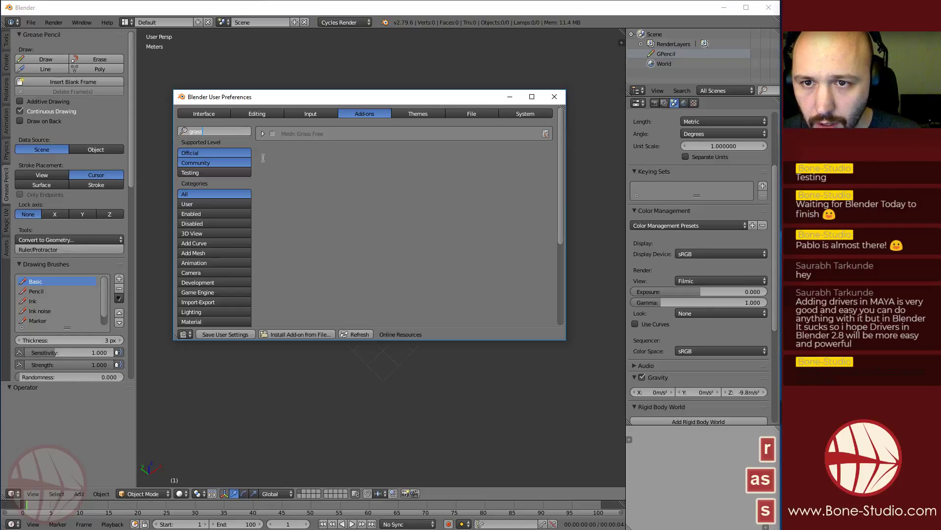
pyautogui.click(260, 130)
pyautogui.click(272, 133)
pyautogui.click(241, 334)
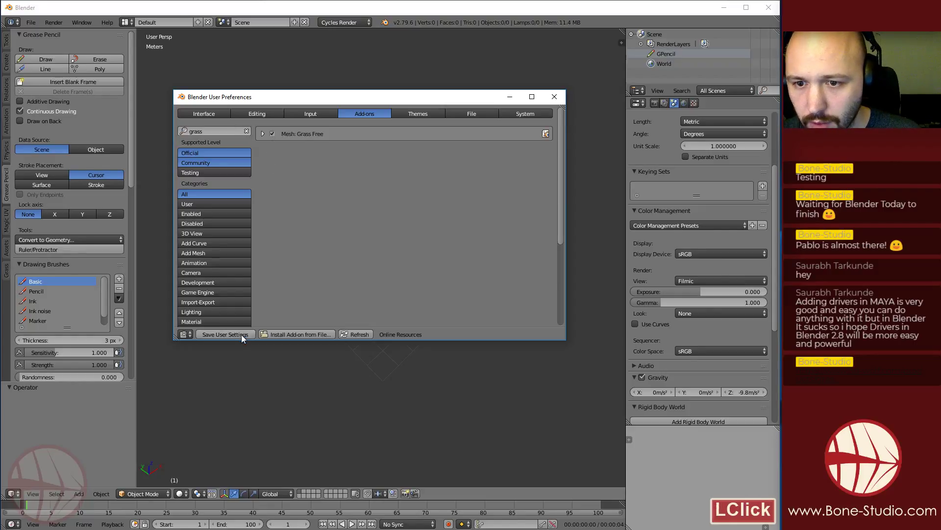
pyautogui.click(555, 96)
# Add the Bermuda grass models from the Grass category of Grass Free to the scene
pyautogui.click(6, 270)
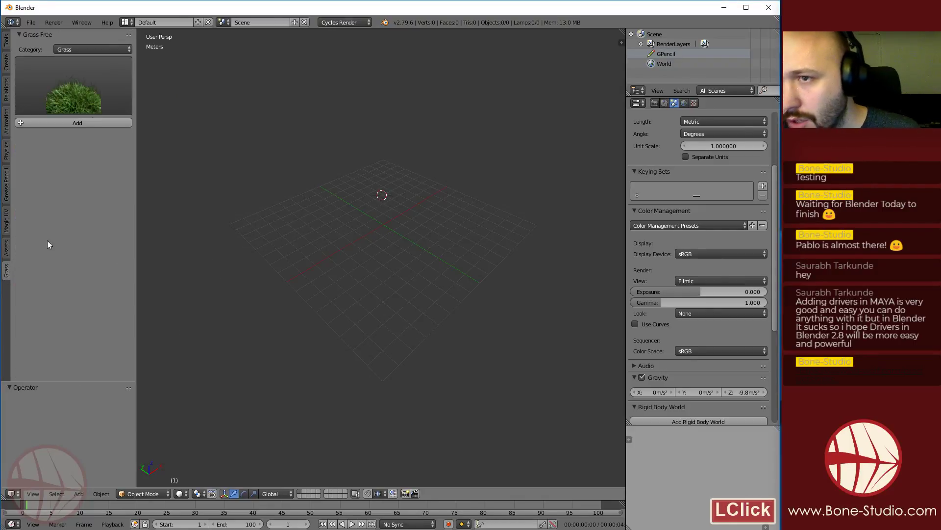
pyautogui.click(90, 49)
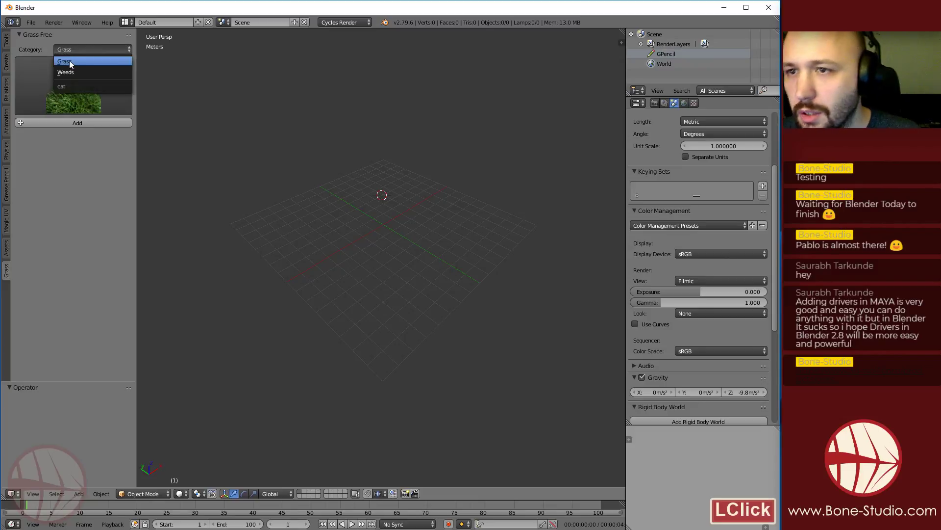
pyautogui.click(74, 61)
pyautogui.click(75, 92)
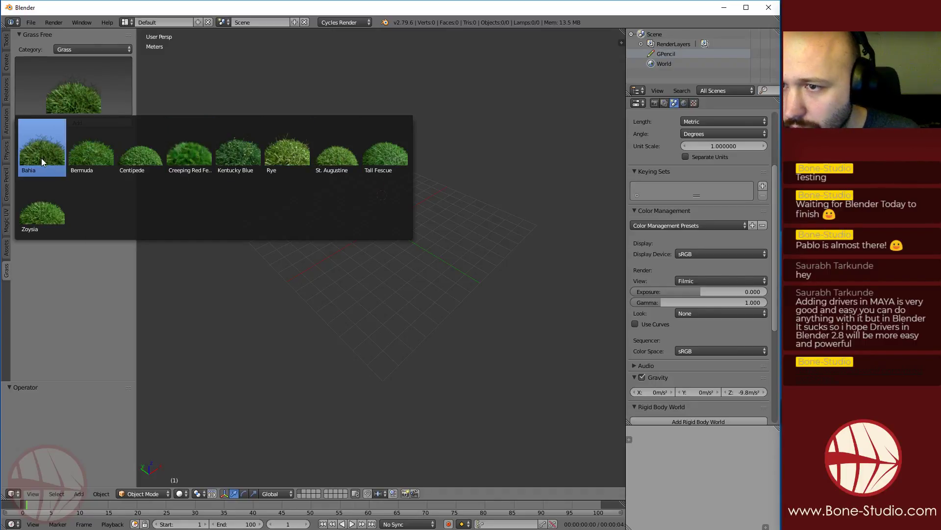
pyautogui.click(87, 149)
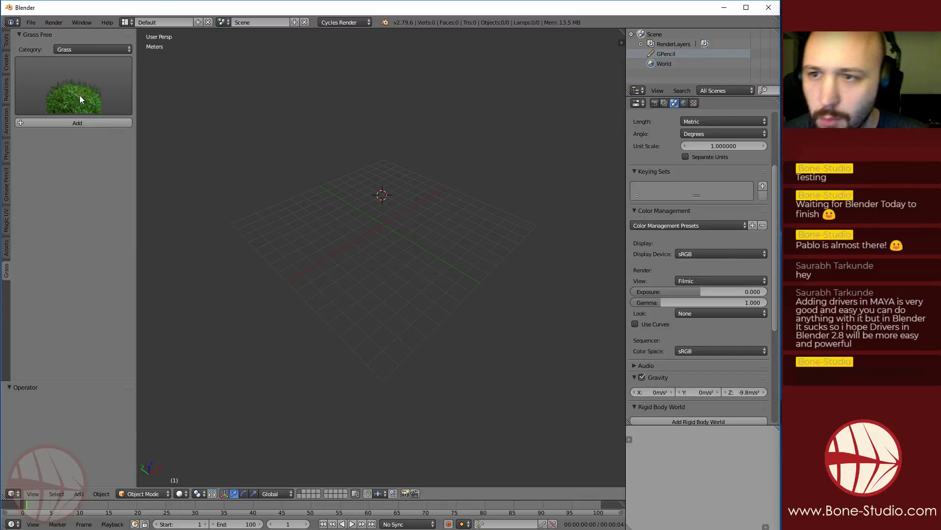
pyautogui.click(80, 121)
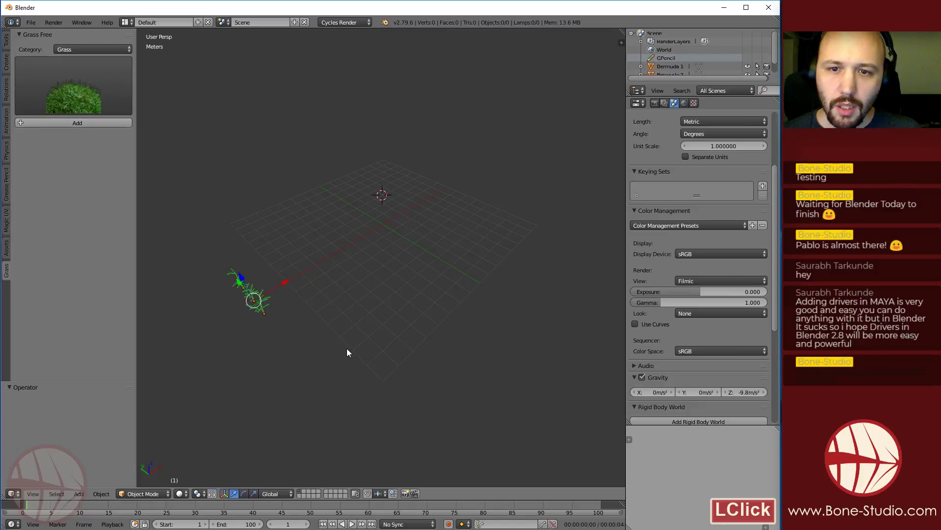
pyautogui.moveTo(346, 348); pyautogui.dragTo(314, 284, button='middle')
pyautogui.scroll(2, 373, 319)
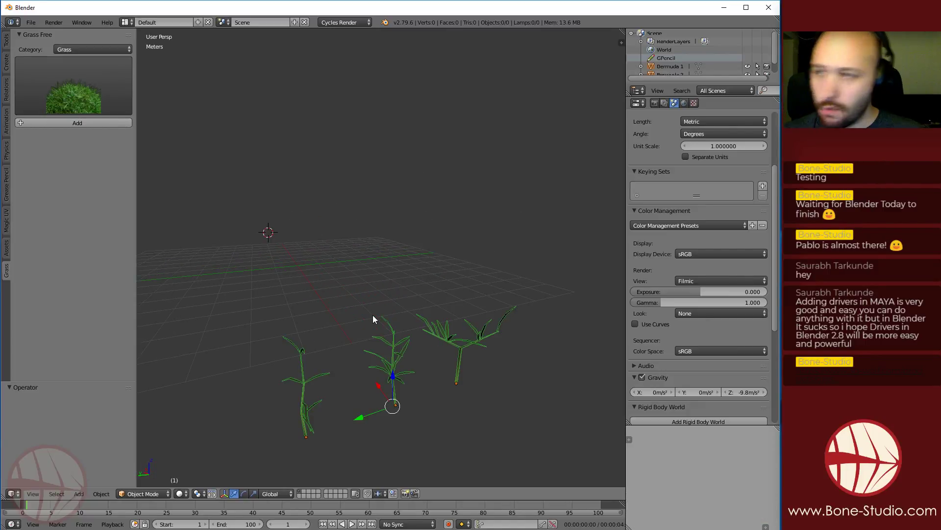
pyautogui.scroll(-3, 373, 315)
pyautogui.moveTo(474, 296); pyautogui.dragTo(314, 297, button='middle')
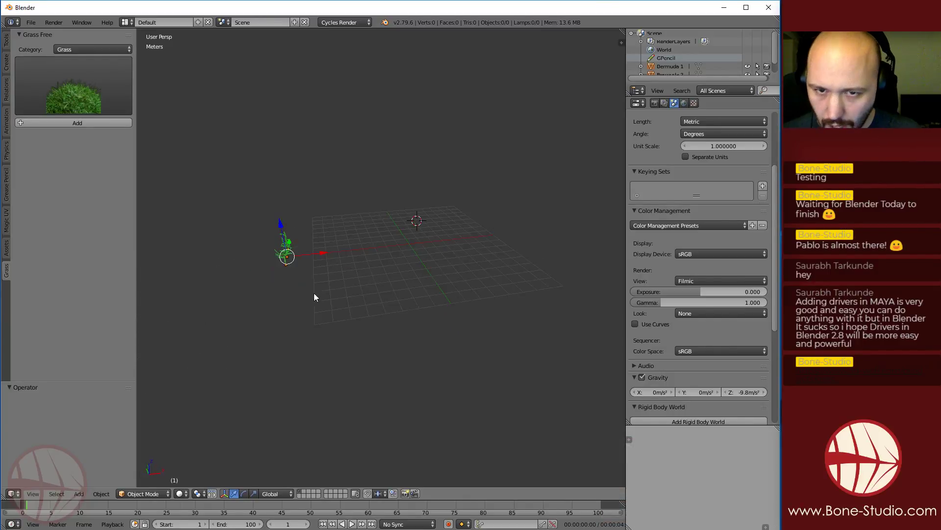
pyautogui.hotkey('shift', 'c')
pyautogui.hotkey('shift', 'a')
pyautogui.click(400, 274)
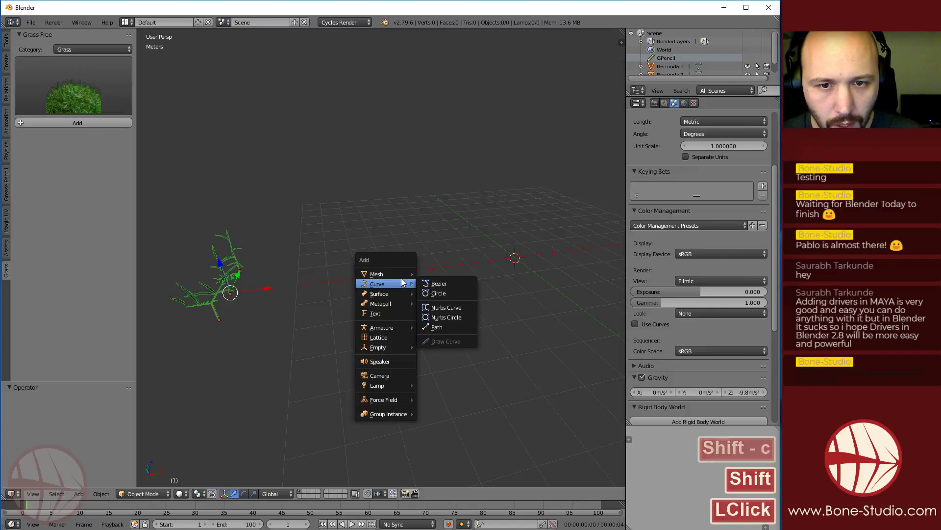
pyautogui.click(497, 183)
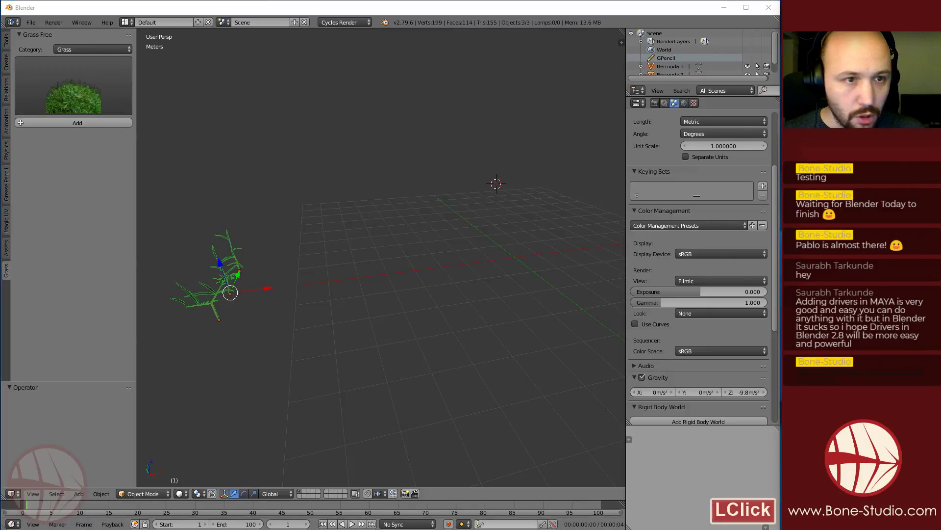
# Switch to the Photos viewer and examine the grass around the base of the stone slab in Portada_Retocada.png
pyautogui.moveTo(381, 61); pyautogui.dragTo(298, 24)
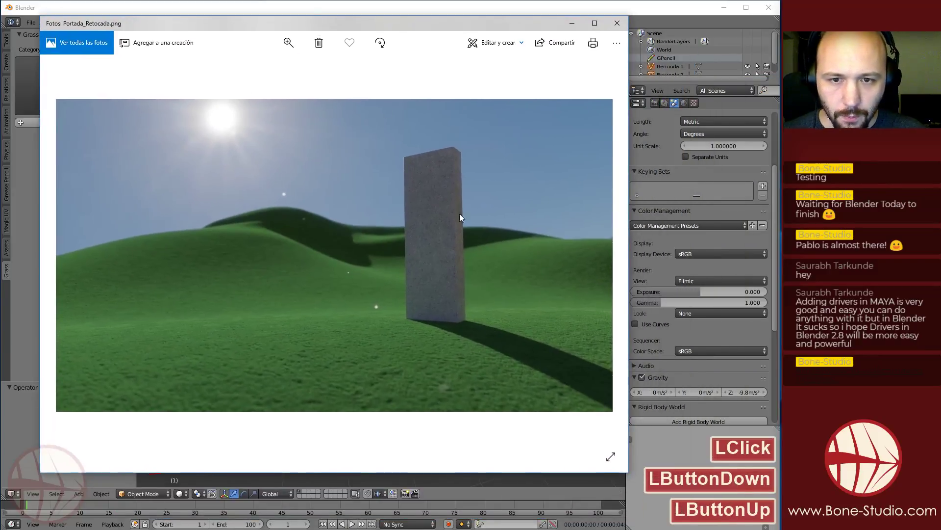
pyautogui.moveTo(628, 471); pyautogui.dragTo(782, 529)
pyautogui.moveTo(622, 23); pyautogui.dragTo(415, 32)
pyautogui.click(231, 416)
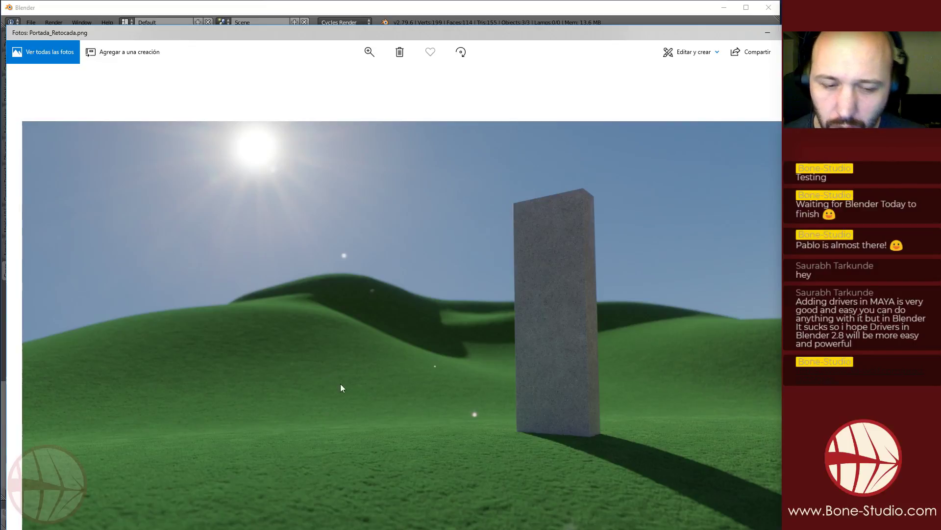
pyautogui.keyDown('ctrl'); pyautogui.scroll(5, 545, 437); pyautogui.keyUp('ctrl')
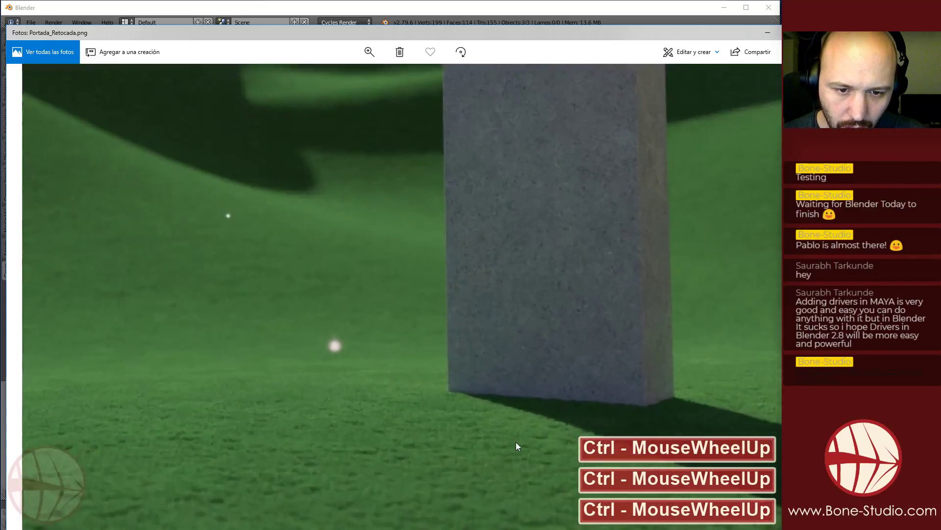
pyautogui.keyDown('ctrl'); pyautogui.scroll(2, 540, 365); pyautogui.keyUp('ctrl')
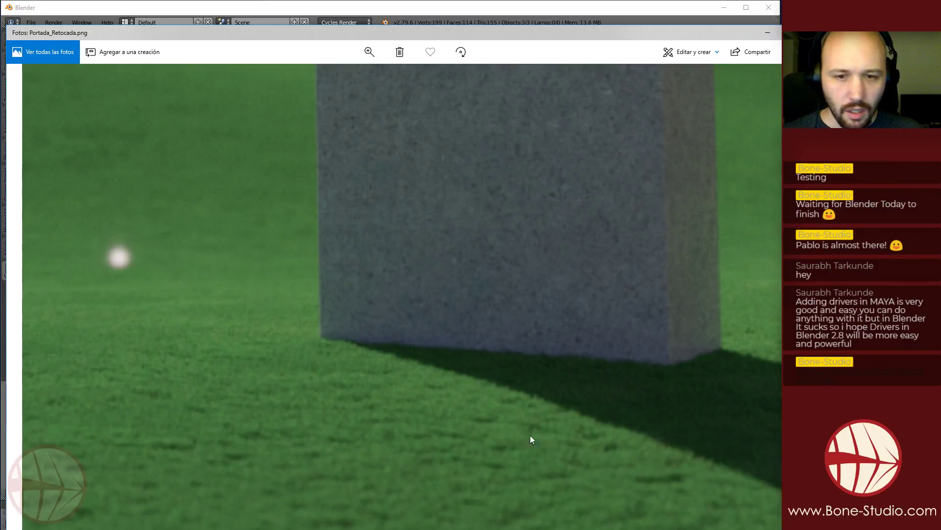
pyautogui.scroll(-3, 423, 370)
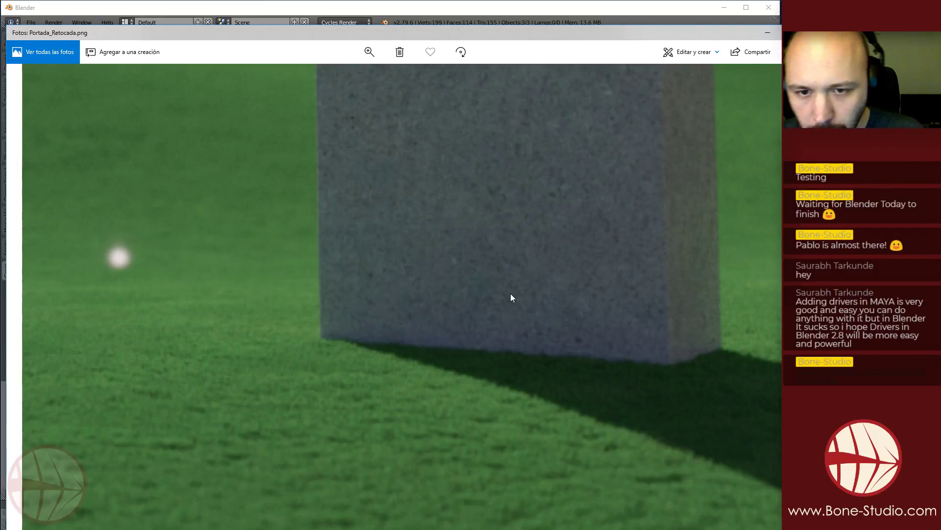
pyautogui.moveTo(756, 33); pyautogui.dragTo(852, 82)
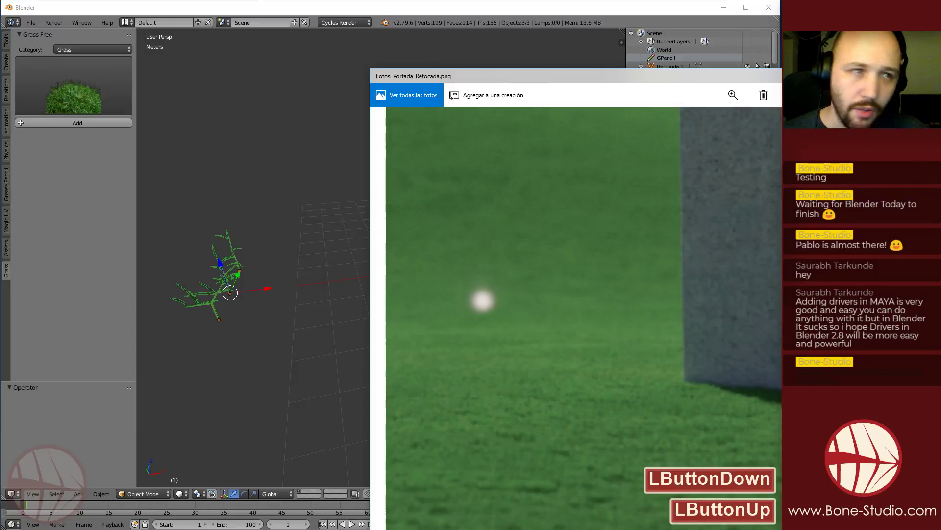
pyautogui.click(499, 239)
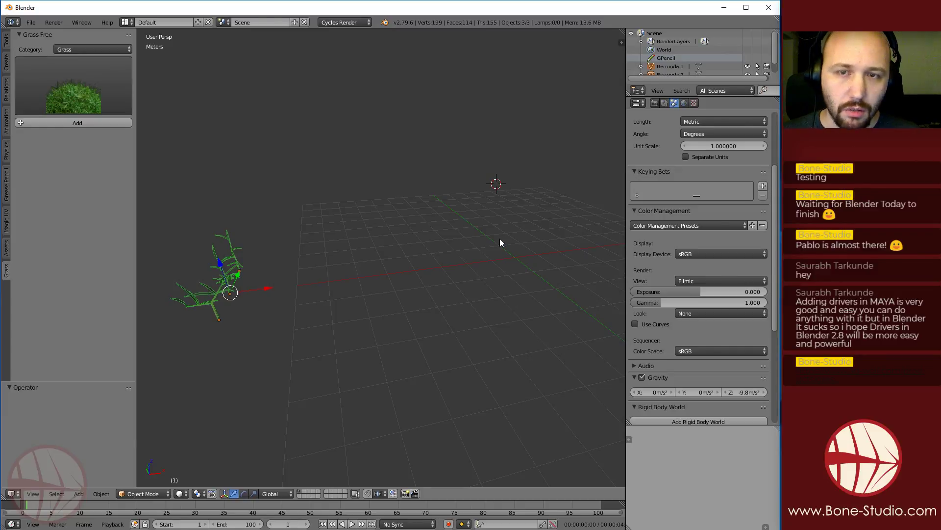
# Display the object transform properties, apply the scale of the Bermuda 3 grass model and select Bermuda 2
pyautogui.moveTo(462, 395); pyautogui.dragTo(295, 332, button='middle')
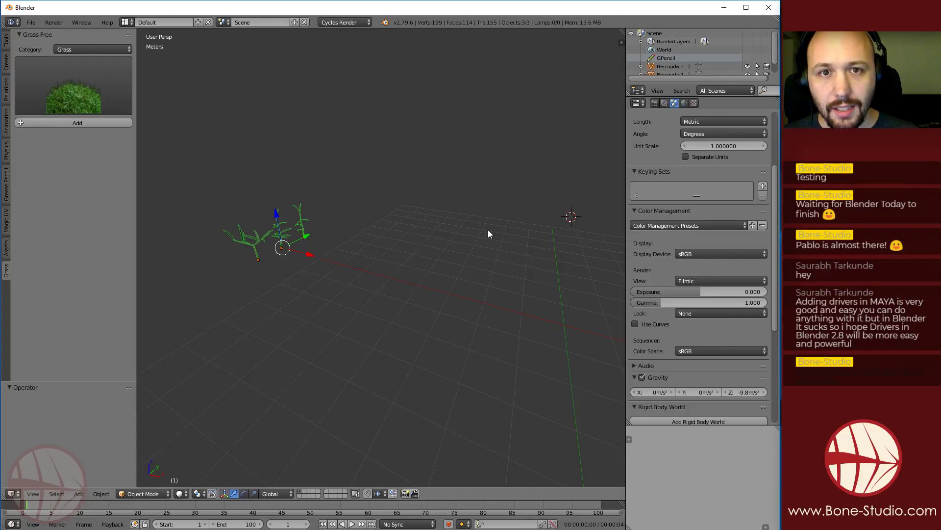
pyautogui.press('n')
pyautogui.scroll(3, 567, 310)
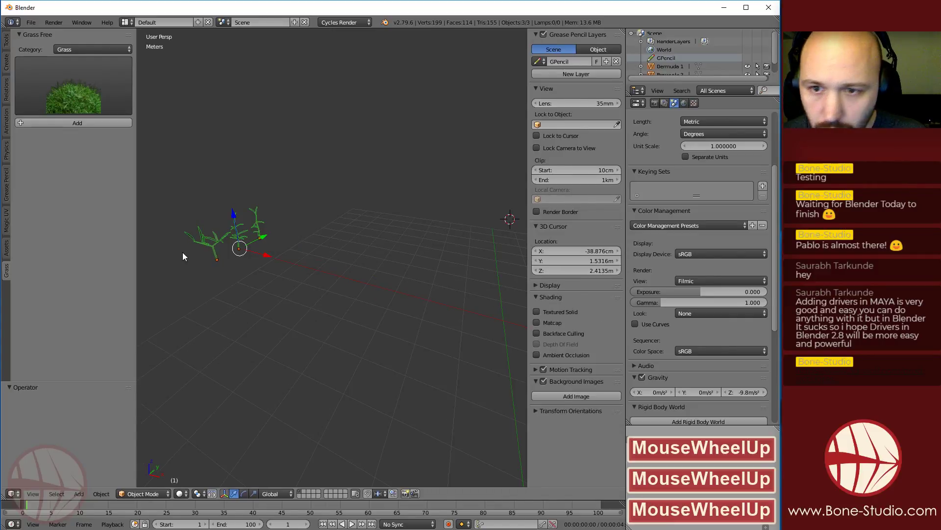
pyautogui.rightClick(183, 254)
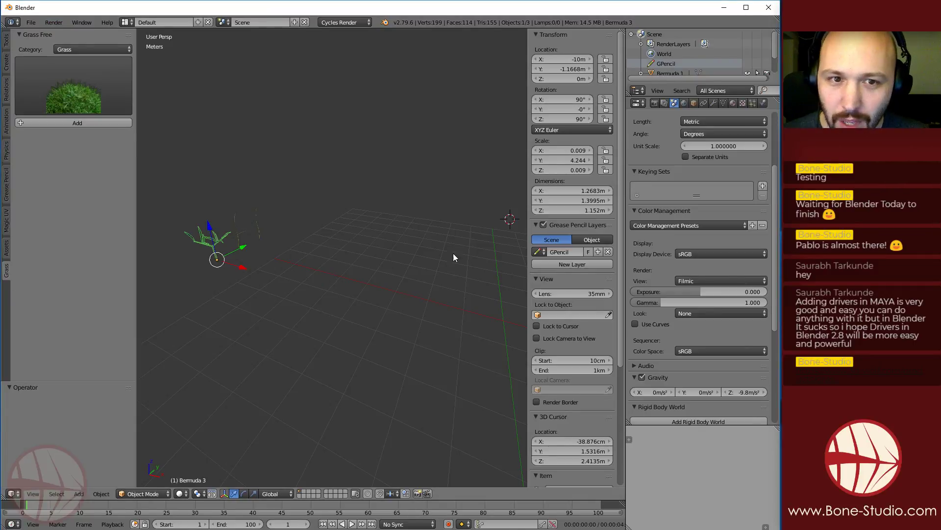
pyautogui.moveTo(158, 278); pyautogui.dragTo(225, 276, button='middle')
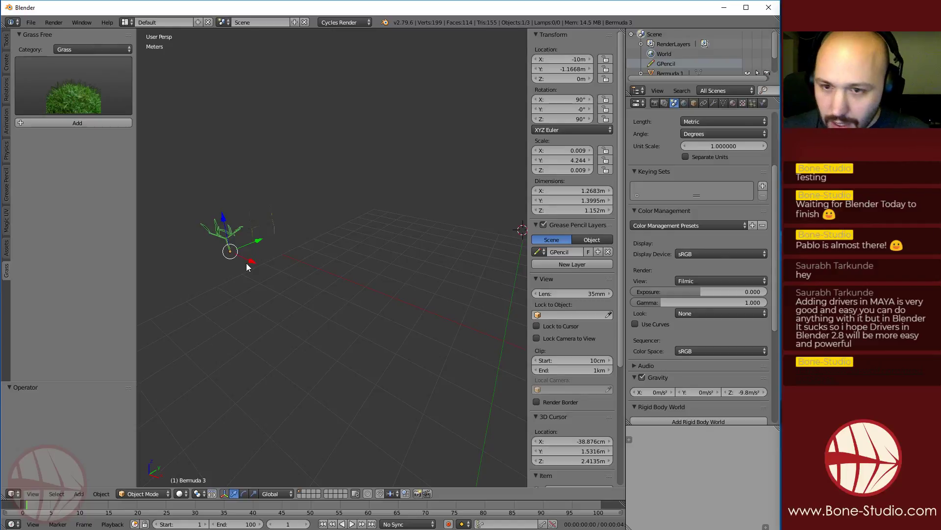
pyautogui.hotkey('ctrl', 'a')
pyautogui.click(226, 275)
pyautogui.rightClick(266, 261)
pyautogui.hotkey('ctrl', 's')
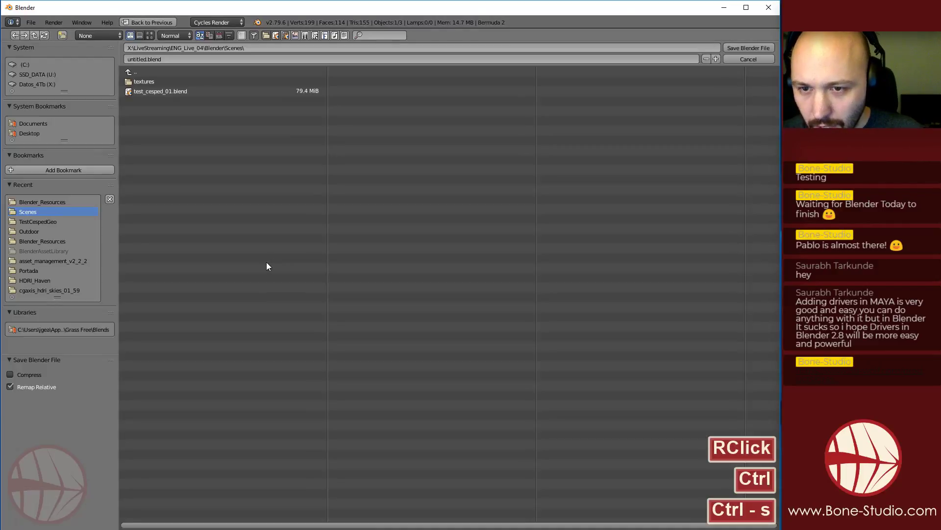
pyautogui.click(750, 59)
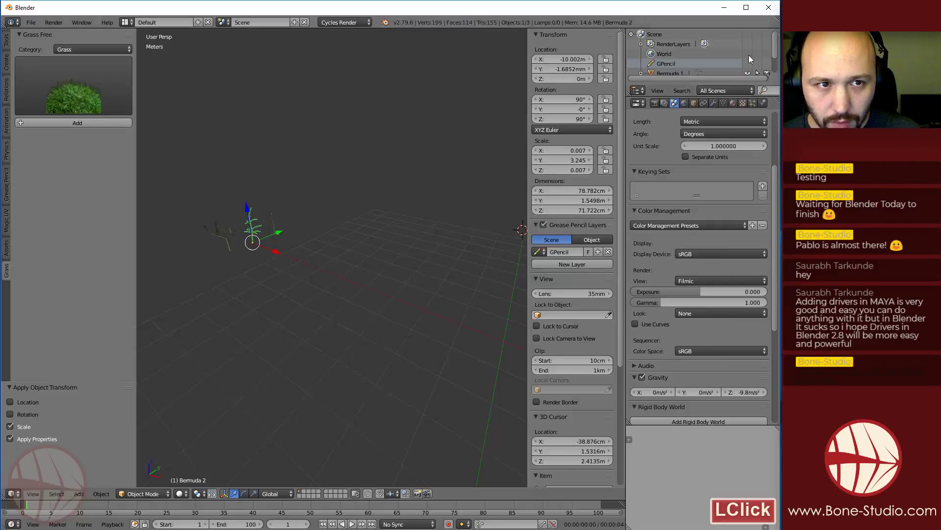
pyautogui.hotkey('ctrl', 's')
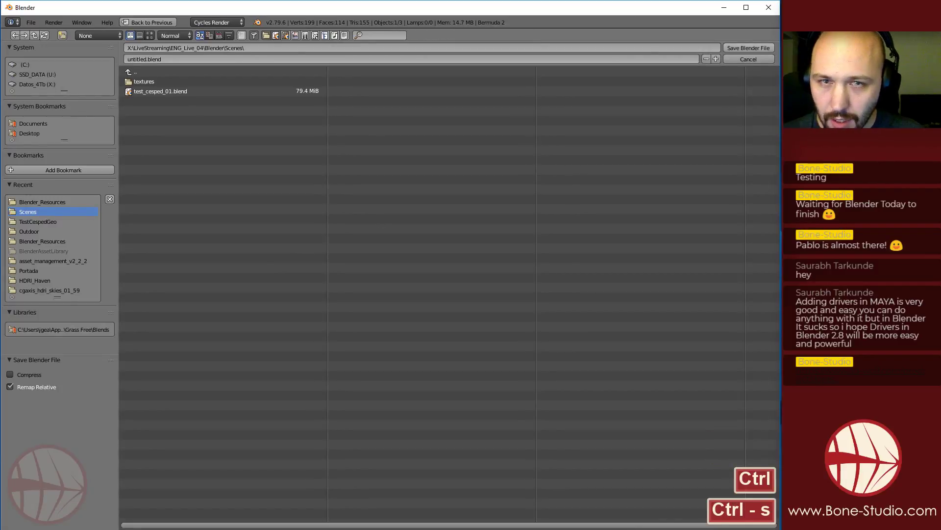
pyautogui.click(749, 58)
# Apply the scale of the Bermuda 2 and Bermuda 1 grass models
pyautogui.hotkey('ctrl', 'a')
pyautogui.click(235, 223)
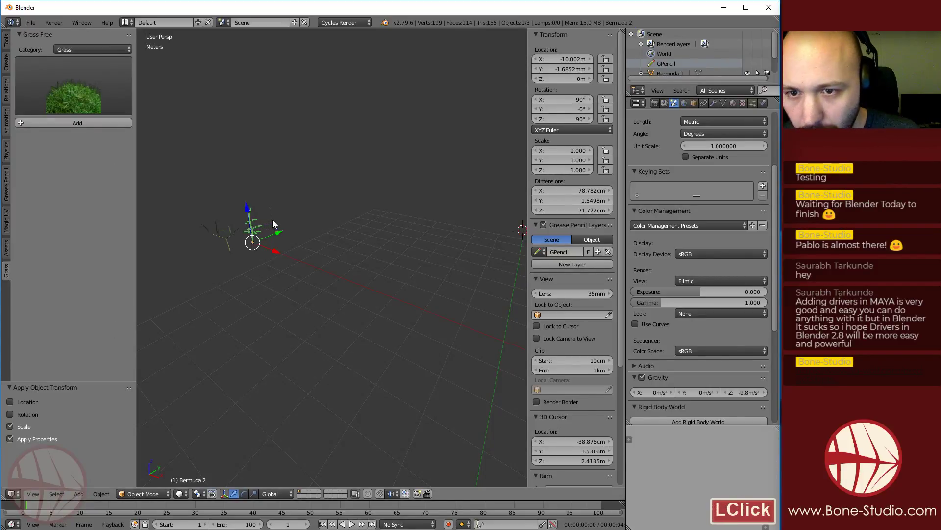
pyautogui.rightClick(272, 219)
pyautogui.hotkey('ctrl', 'a')
pyautogui.click(252, 218)
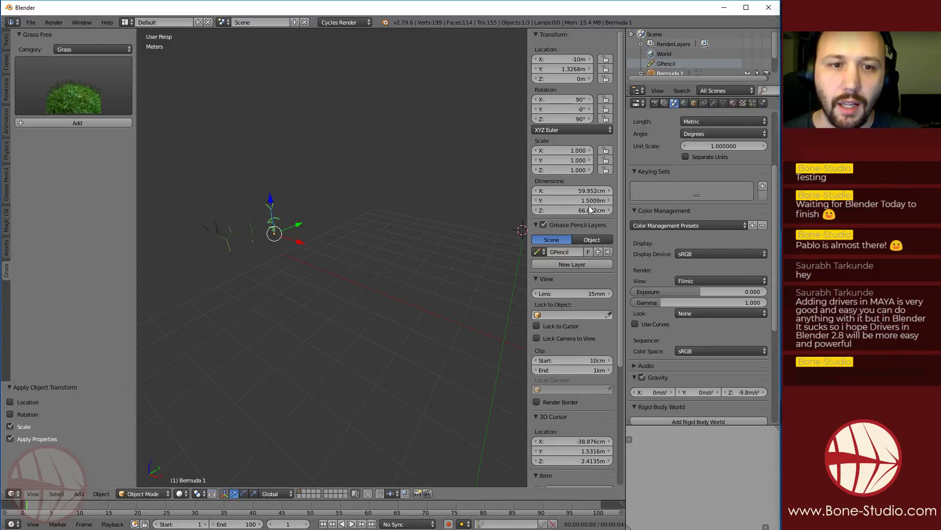
# Set the X, Y and Z scale to 0.1 on each of the models Bermuda 1, Bermuda 2 and Bermuda 3
pyautogui.moveTo(583, 170); pyautogui.dragTo(575, 149)
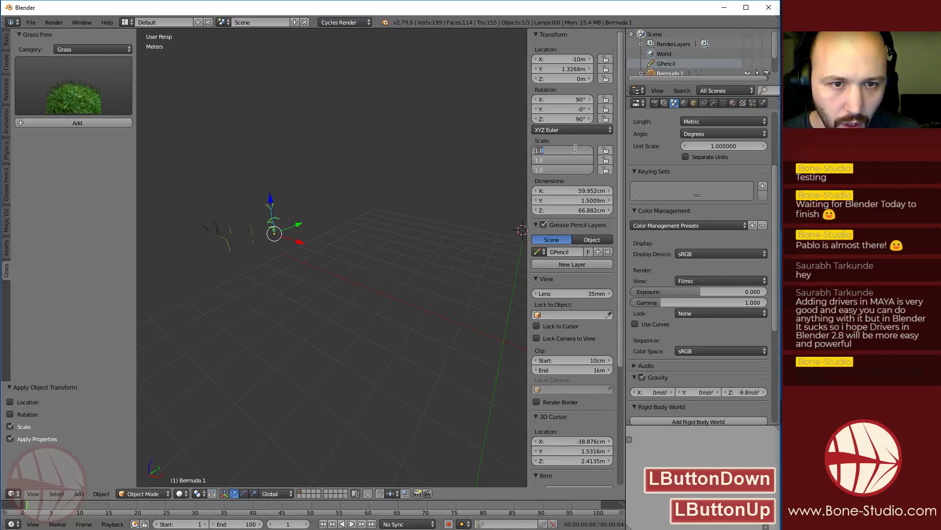
pyautogui.write('.1')
pyautogui.press('Return')
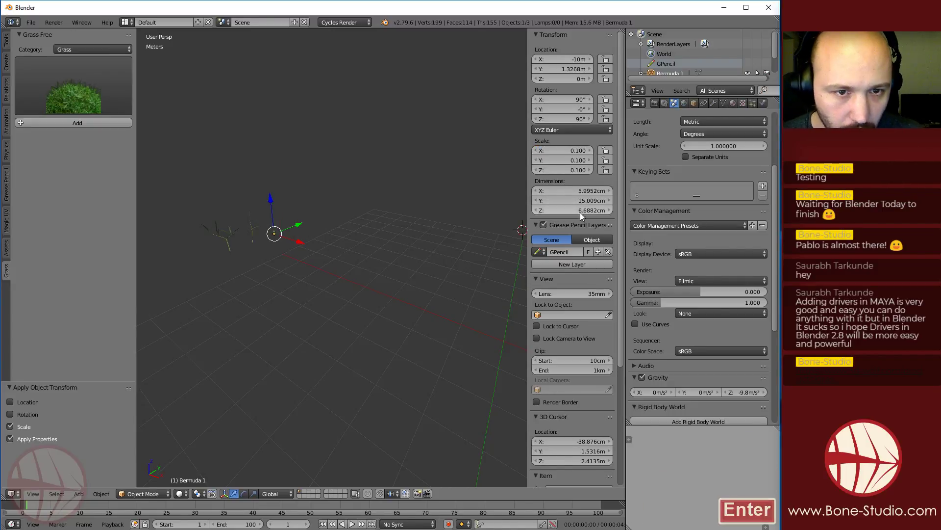
pyautogui.rightClick(243, 229)
pyautogui.moveTo(563, 152); pyautogui.dragTo(564, 169)
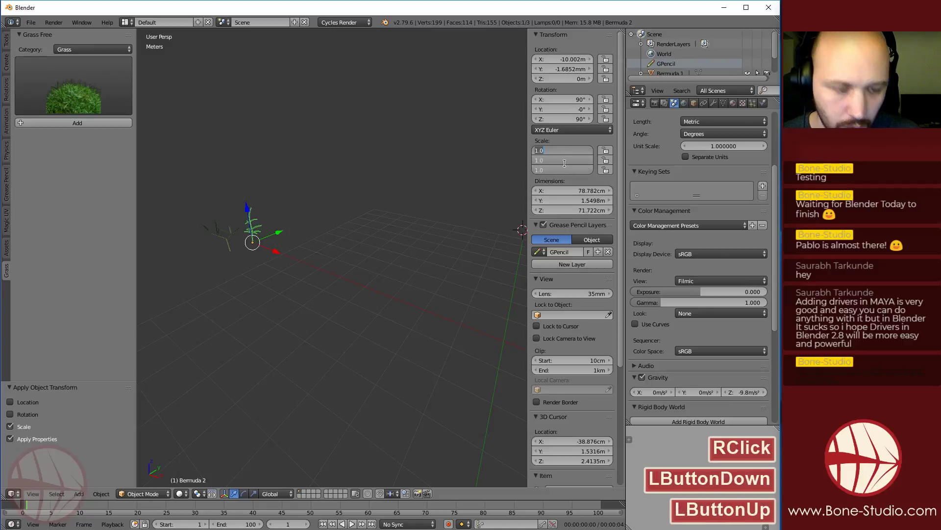
pyautogui.write('.1')
pyautogui.press('Return')
pyautogui.rightClick(245, 225)
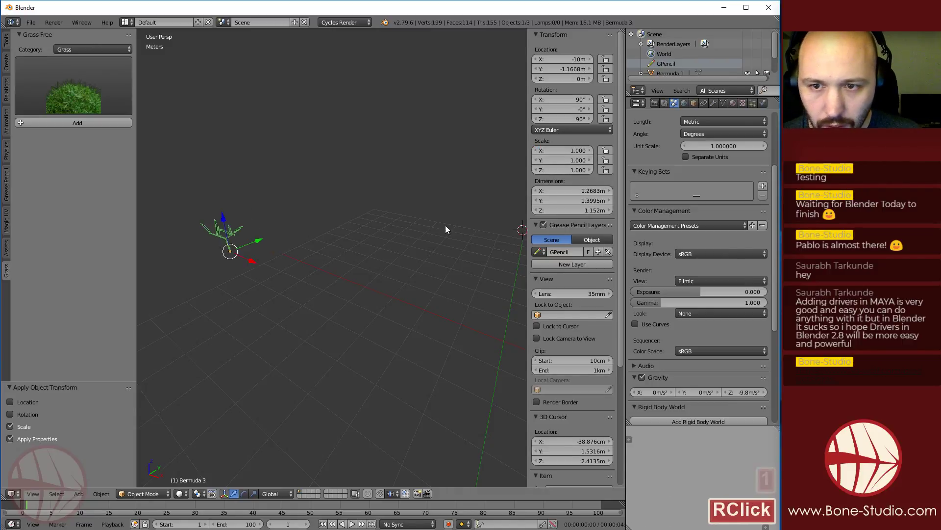
pyautogui.moveTo(552, 150); pyautogui.dragTo(552, 170)
pyautogui.write('.1')
pyautogui.press('Return')
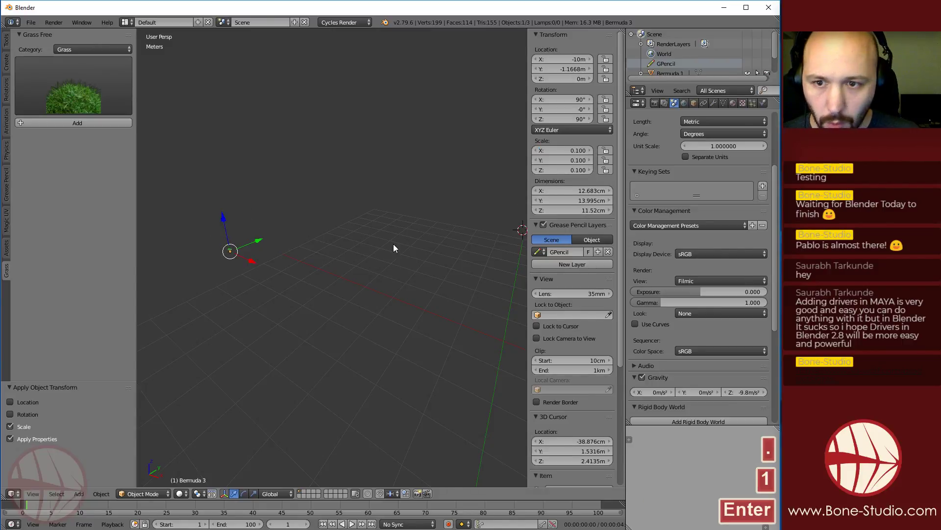
# Select all three grass models and apply their reduced scale
pyautogui.press('a')
pyautogui.press('a')
pyautogui.hotkey('ctrl', 'a')
pyautogui.click(283, 251)
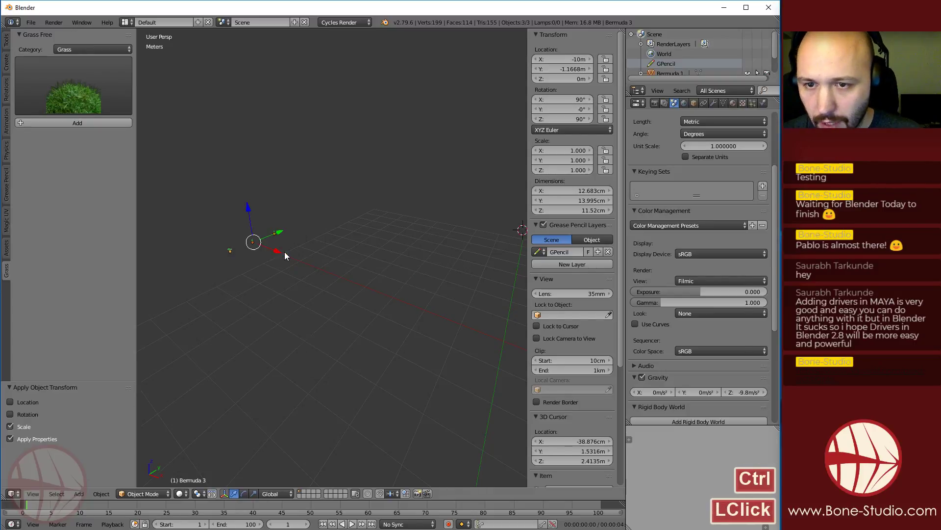
# Move the Bermuda 2 grass model about 99.5 cm along the global Y axis, closer to Bermuda 1
pyautogui.rightClick(232, 253)
pyautogui.rightClick(265, 246)
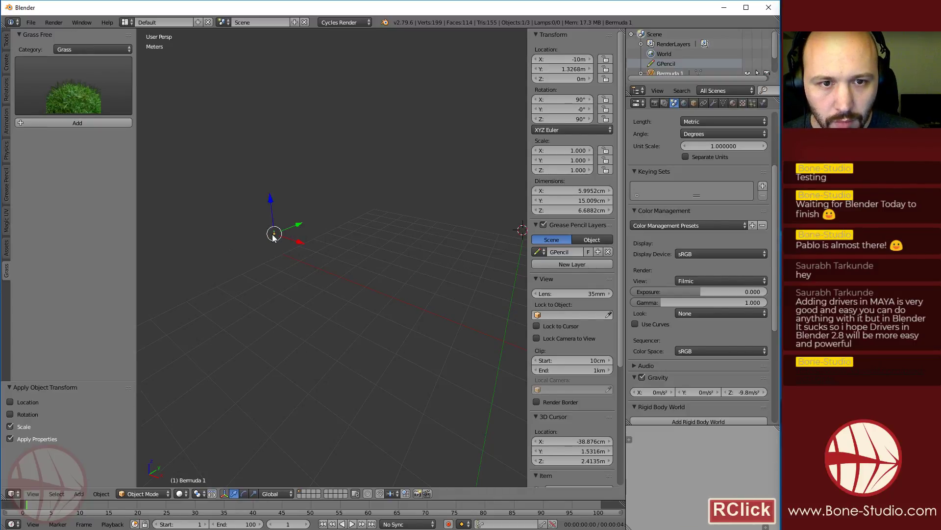
pyautogui.rightClick(269, 248)
pyautogui.scroll(3, 213, 232)
pyautogui.press('KP_Decimal')
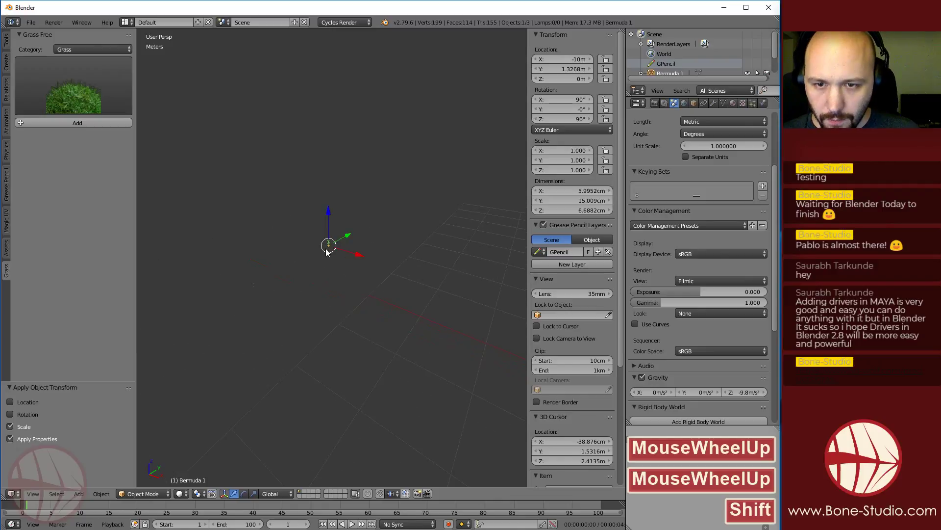
pyautogui.rightClick(292, 268)
pyautogui.press('KP_Decimal')
pyautogui.scroll(-1, 410, 251)
pyautogui.scroll(4, 410, 252)
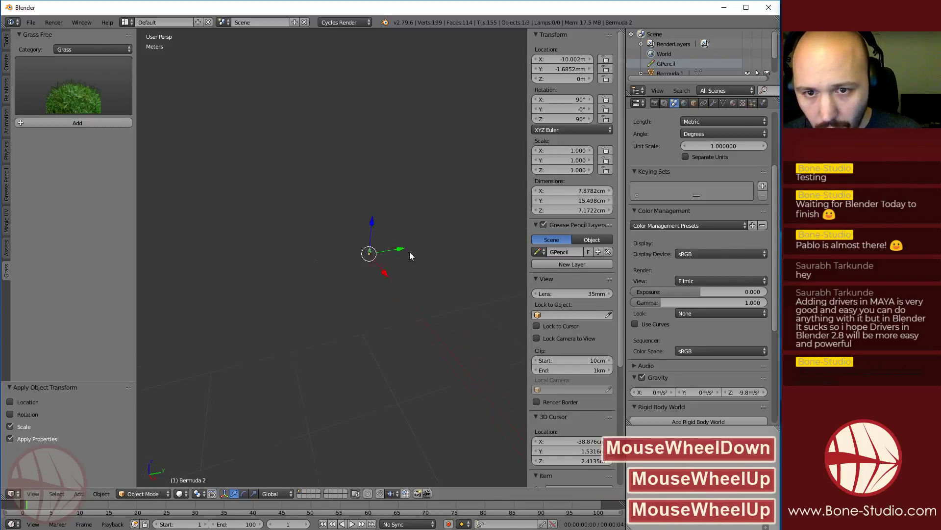
pyautogui.press('g')
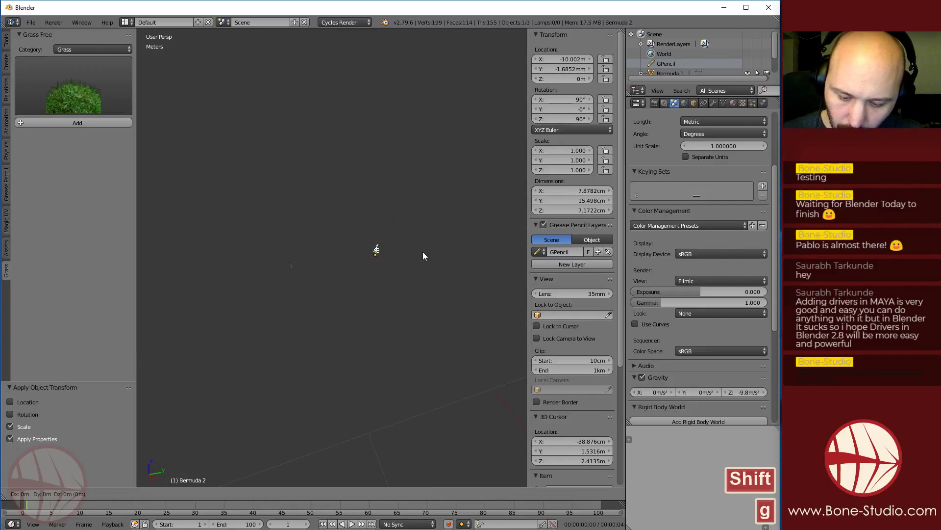
pyautogui.press('x')
pyautogui.press('y')
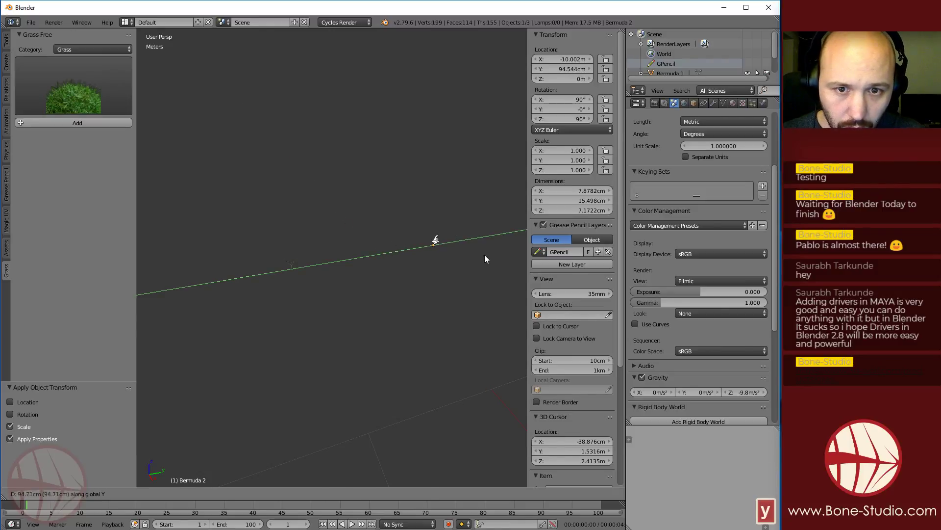
pyautogui.click(483, 255)
# Move the Bermuda 3 grass model about 1.86 m along the Y axis to join the other two models
pyautogui.rightClick(292, 269)
pyautogui.press('g')
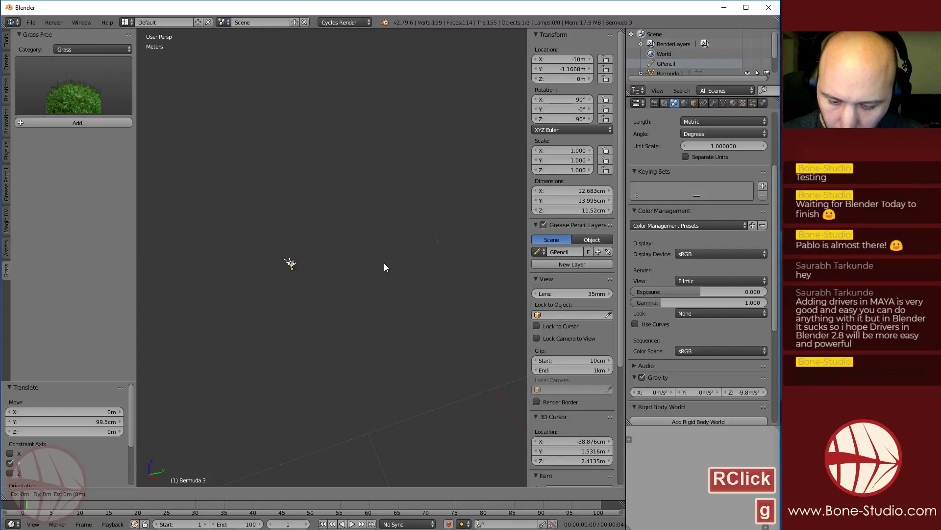
pyautogui.press('y')
pyautogui.click(425, 268)
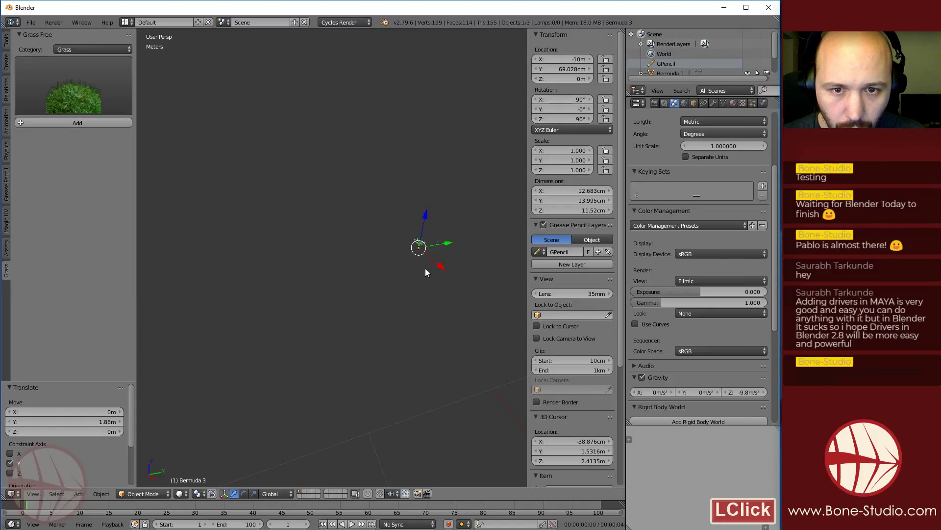
# Examine the size of the three grouped grass models against the scene grid
pyautogui.scroll(-3, 422, 267)
pyautogui.press('a')
pyautogui.press('a')
pyautogui.scroll(-2, 347, 339)
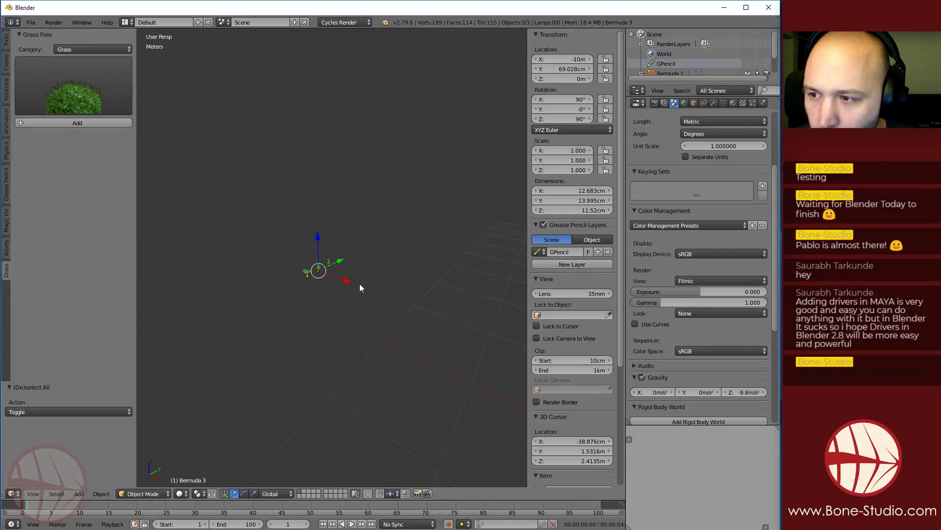
pyautogui.scroll(3, 354, 283)
pyautogui.scroll(-2, 339, 270)
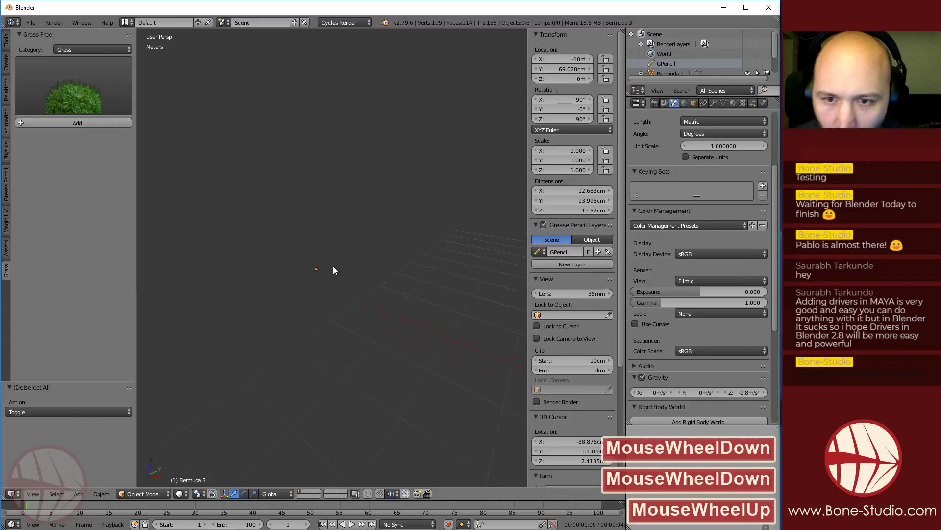
pyautogui.scroll(3, 331, 269)
pyautogui.scroll(-7, 334, 295)
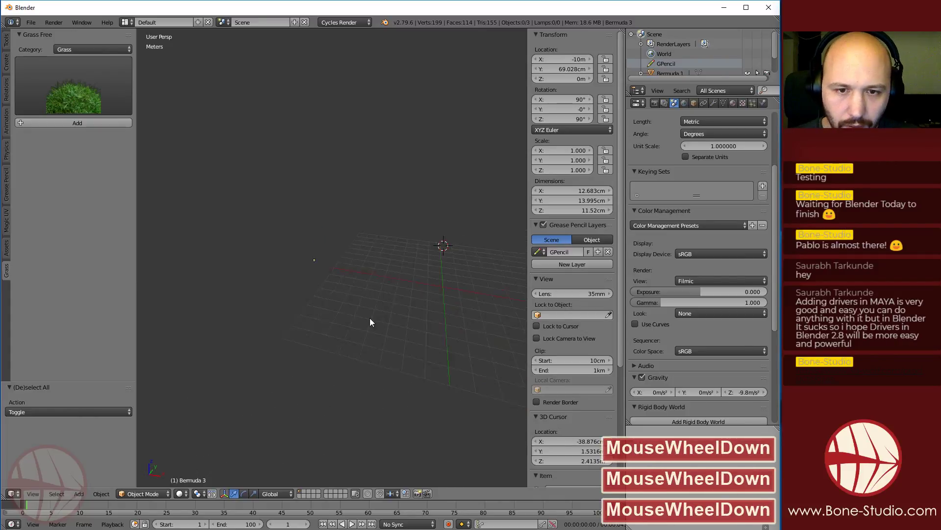
pyautogui.scroll(1, 377, 314)
pyautogui.scroll(-1, 382, 314)
# Reset the 3D cursor to the world origin and add a plane there
pyautogui.hotkey('shift', 'c')
pyautogui.scroll(-3, 362, 299)
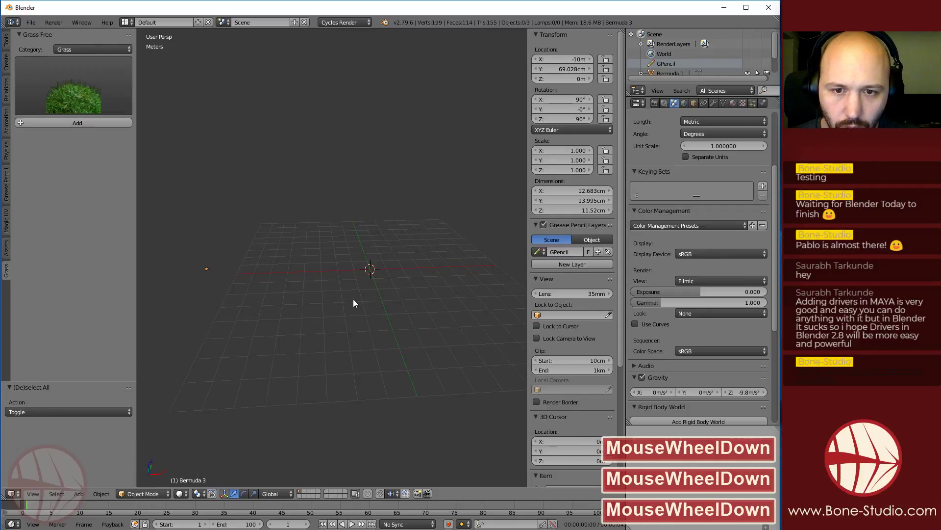
pyautogui.hotkey('shift', 'a')
pyautogui.moveTo(378, 301)
pyautogui.click(417, 301)
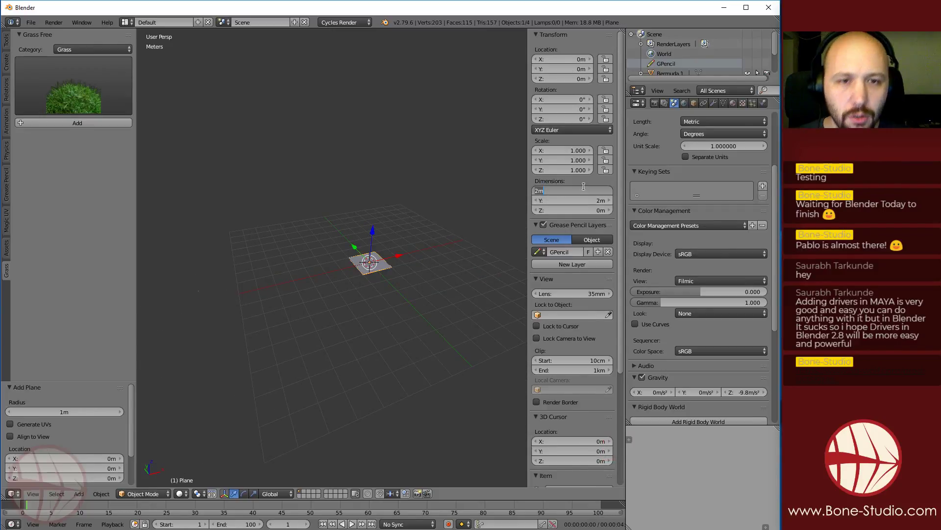
# Try 20 m for the plane's X and Y dimensions, and set both back to 2 m
pyautogui.write('20m')
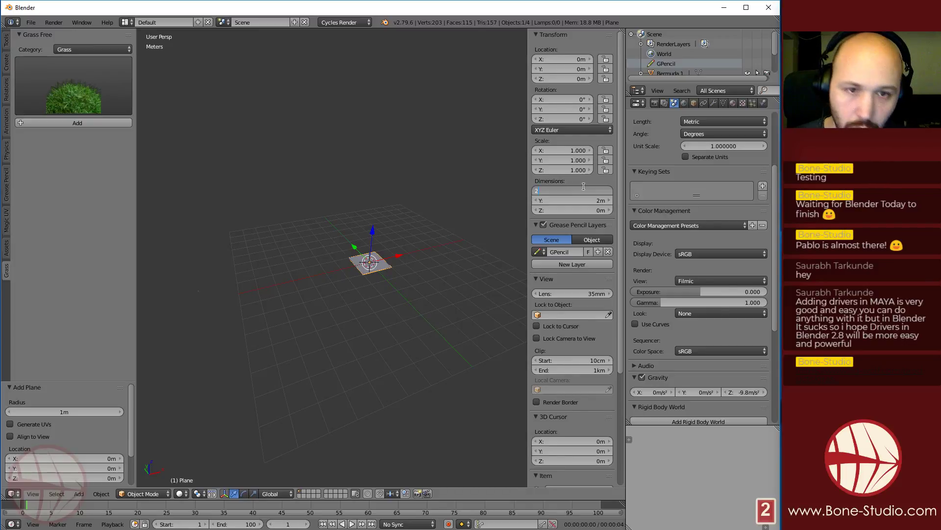
pyautogui.press('Tab')
pyautogui.write('20')
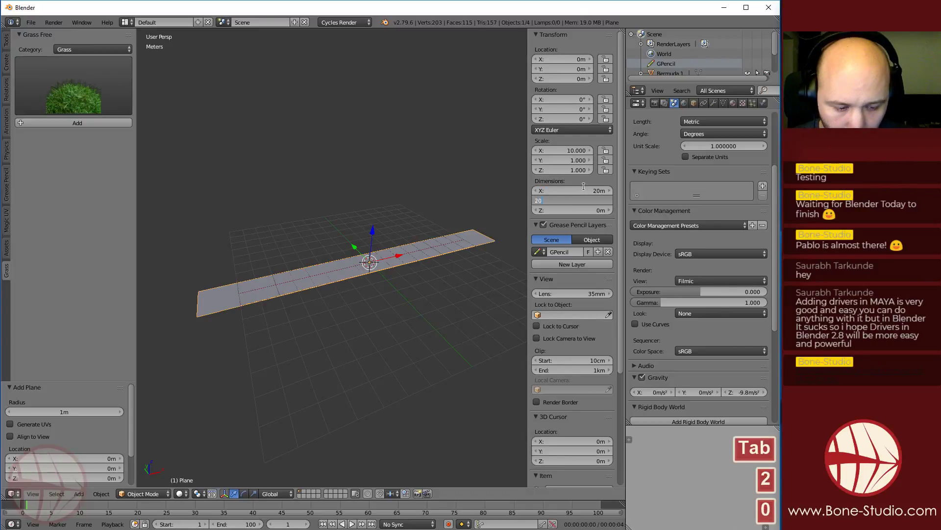
pyautogui.hotkey('shift', 'Tab')
pyautogui.write('2')
pyautogui.press('Tab')
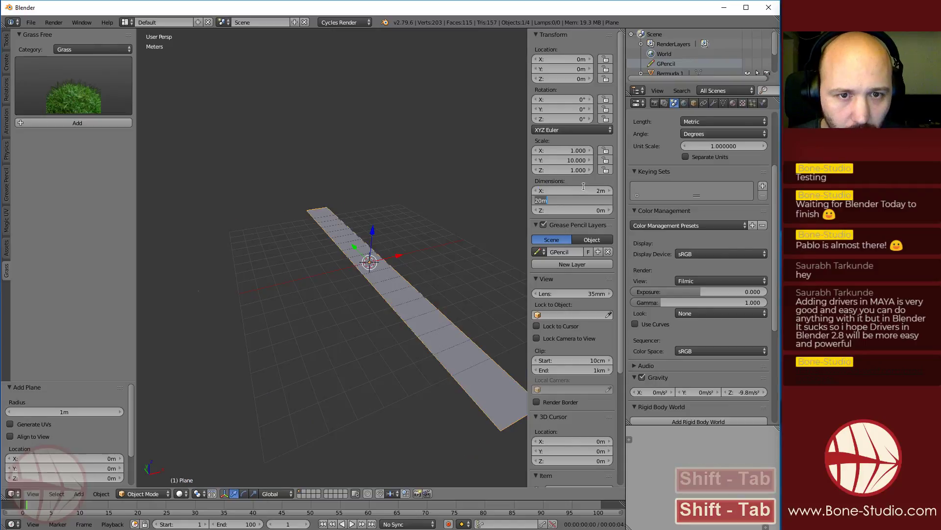
pyautogui.write('2')
pyautogui.press('Return')
# Select the 2 m plane at the origin and show its particle system settings
pyautogui.scroll(3, 368, 274)
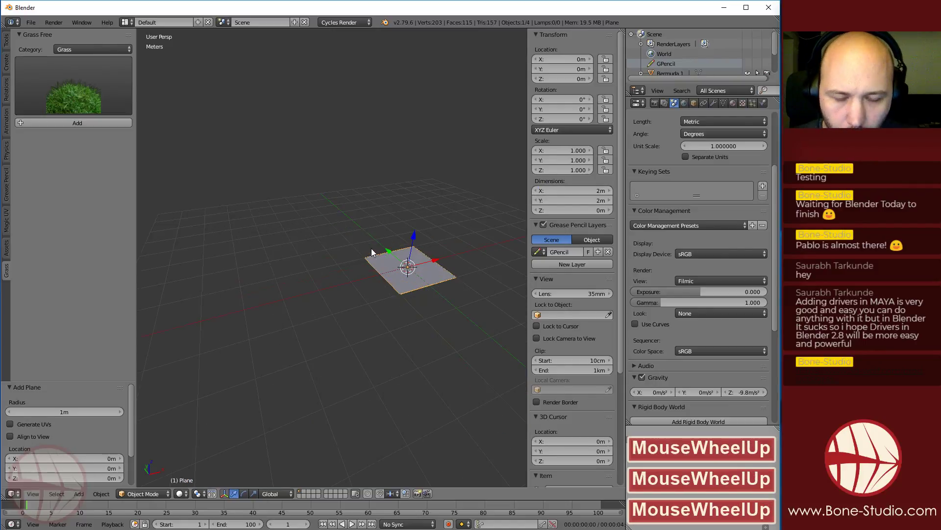
pyautogui.moveTo(363, 284); pyautogui.dragTo(120, 251, button='middle')
pyautogui.scroll(-3, 366, 295)
pyautogui.press('a')
pyautogui.press('a')
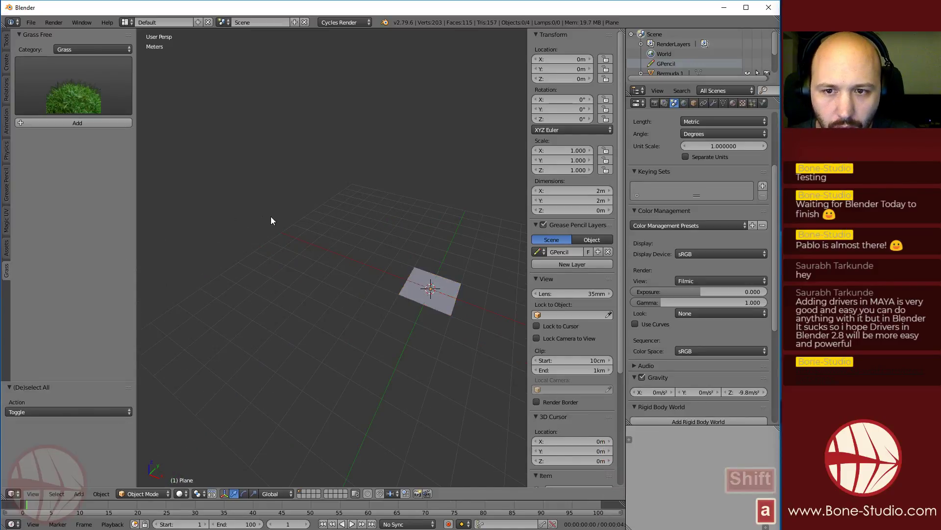
pyautogui.scroll(2, 465, 310)
pyautogui.rightClick(466, 311)
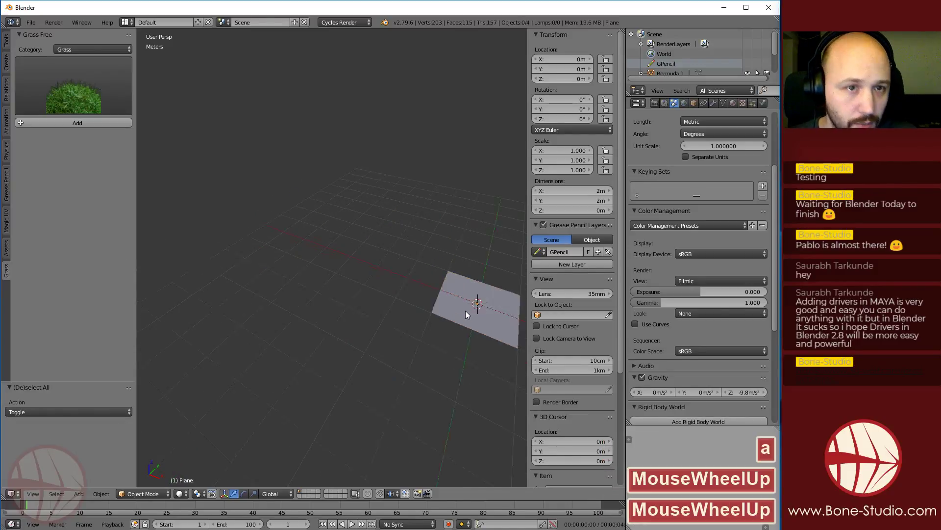
pyautogui.moveTo(466, 311); pyautogui.dragTo(314, 278, button='middle')
pyautogui.scroll(3, 321, 266)
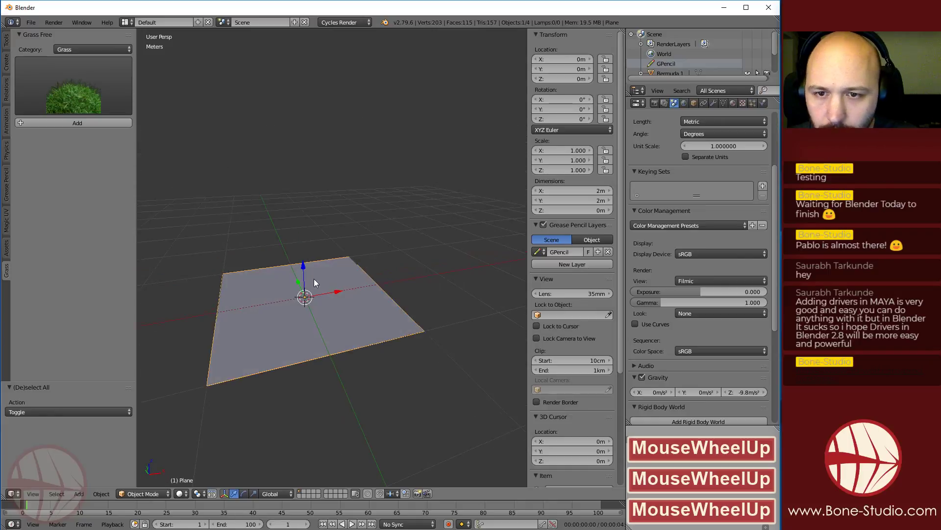
pyautogui.click(753, 103)
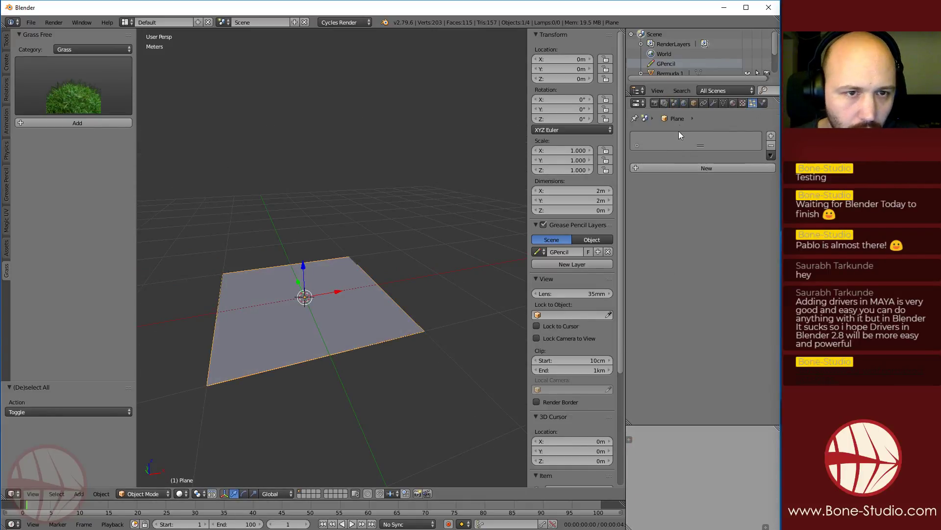
# Add a Hair particle system to the plane with 2 segments and a hair length of 1
pyautogui.click(695, 168)
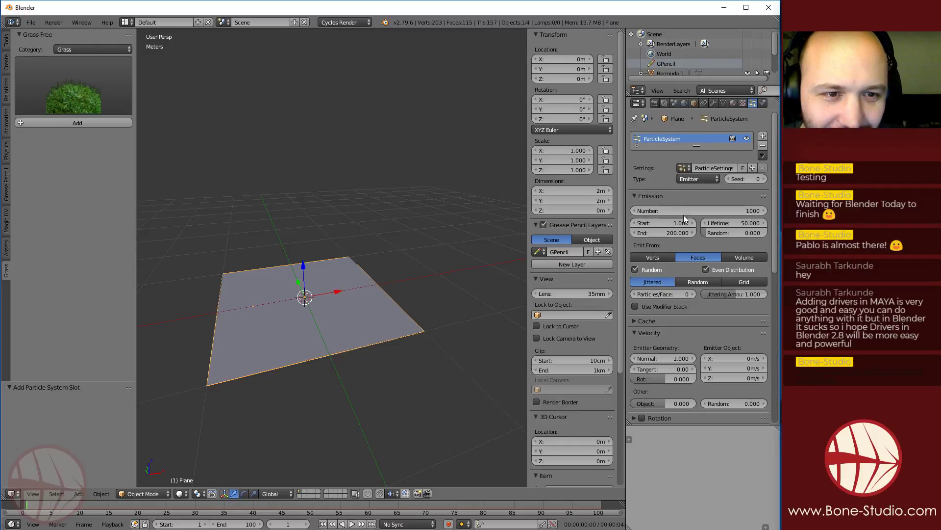
pyautogui.click(693, 179)
pyautogui.click(699, 156)
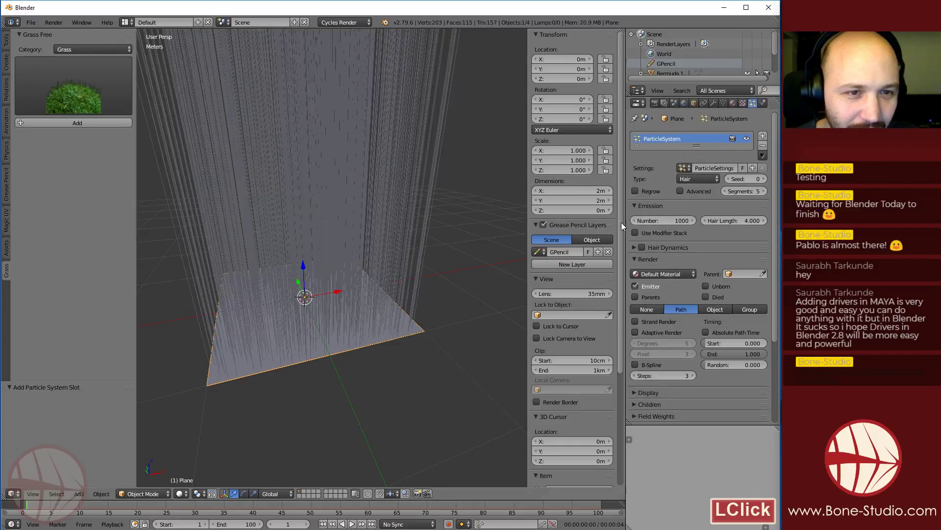
pyautogui.click(756, 191)
pyautogui.write('2')
pyautogui.press('Return')
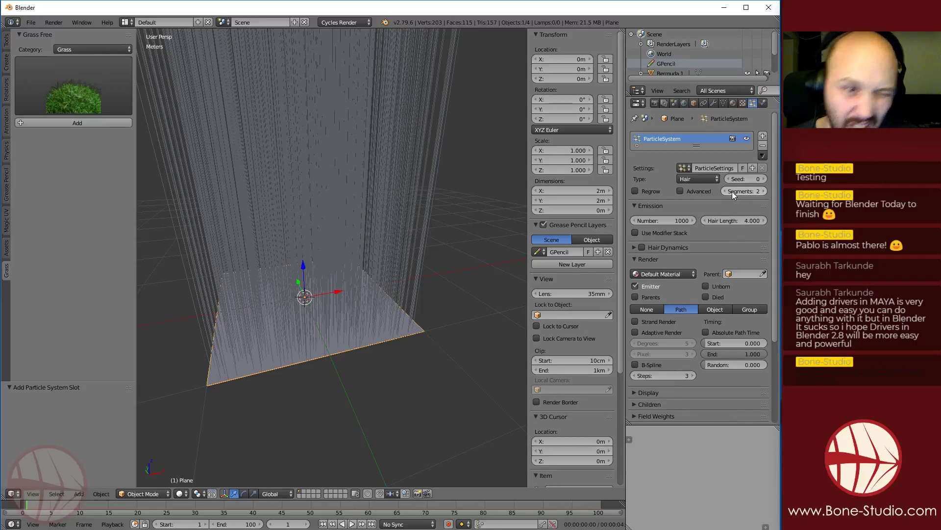
pyautogui.click(733, 220)
pyautogui.write('1')
pyautogui.press('Return')
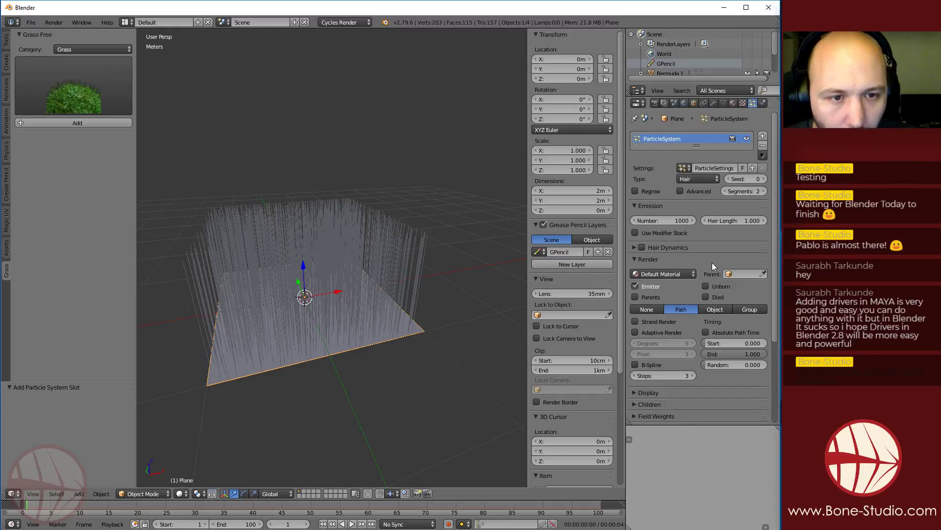
# Check which group the grass models belong to, and render the plane's hair particles as the Bermuda group
pyautogui.scroll(-3, 716, 259)
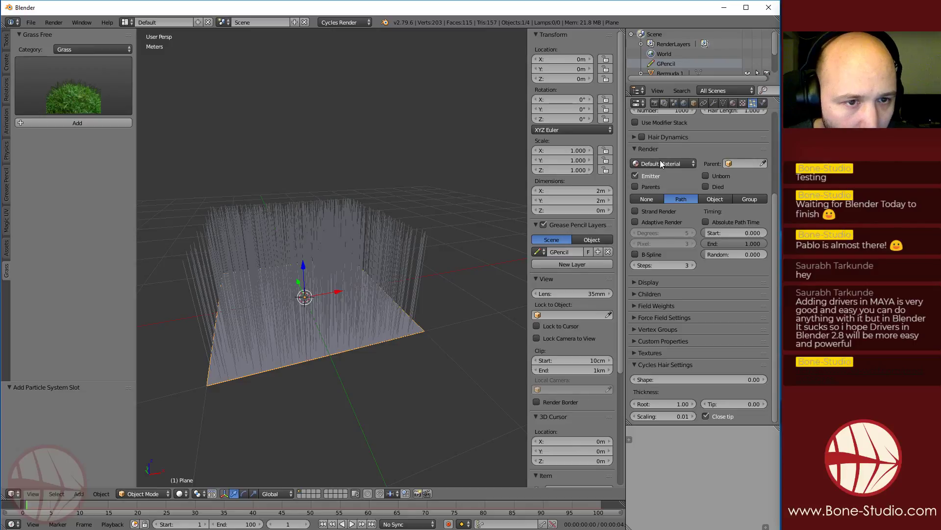
pyautogui.click(750, 198)
pyautogui.moveTo(491, 216); pyautogui.dragTo(363, 222, button='middle')
pyautogui.rightClick(335, 263)
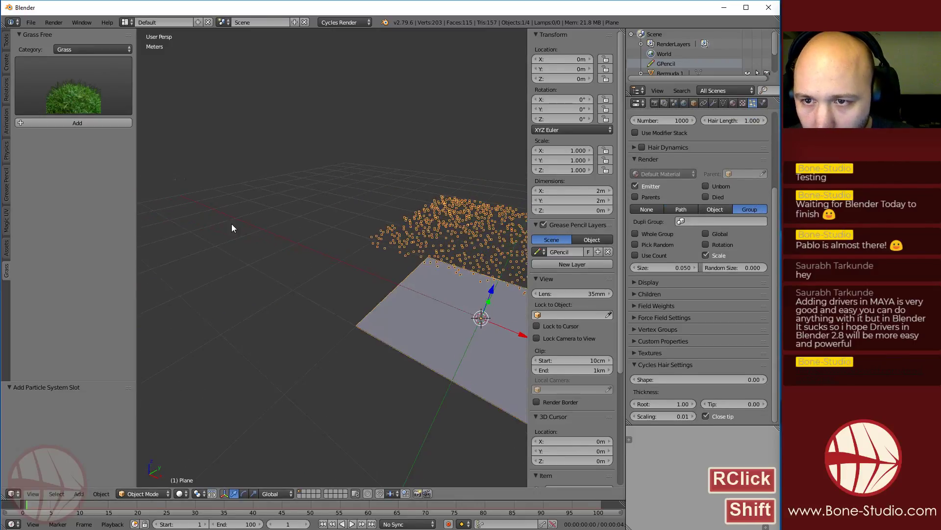
pyautogui.keyDown('shift'); pyautogui.rightClick(184, 180); pyautogui.keyUp('shift')
pyautogui.click(698, 103)
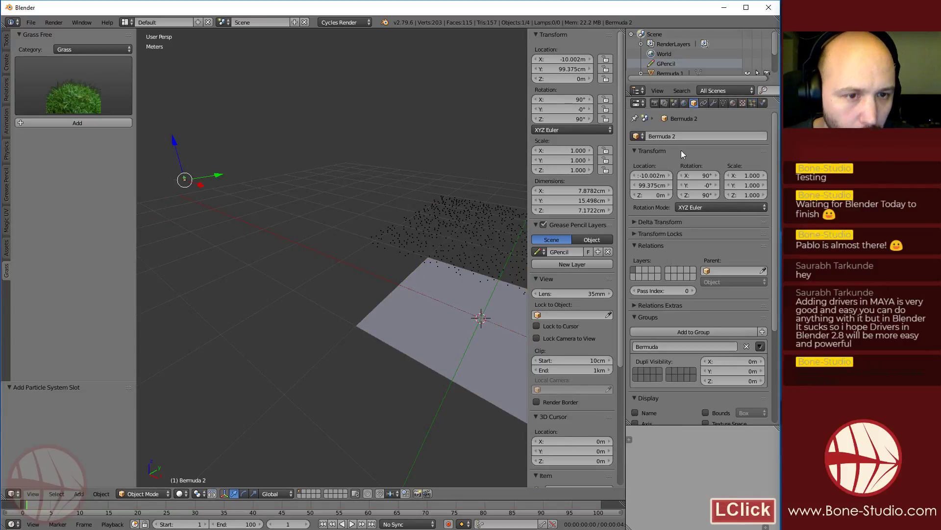
pyautogui.rightClick(425, 339)
pyautogui.moveTo(282, 290); pyautogui.dragTo(354, 265, button='middle')
pyautogui.click(753, 103)
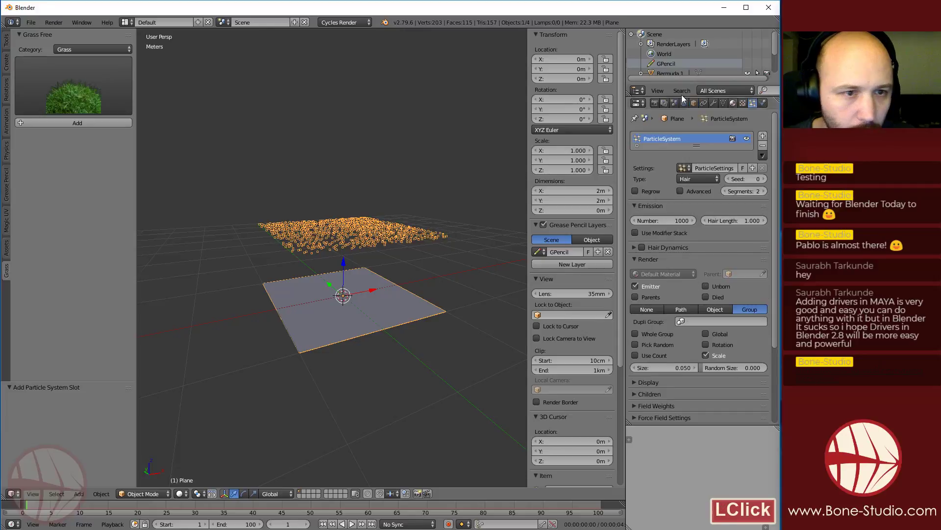
pyautogui.click(696, 321)
pyautogui.click(684, 335)
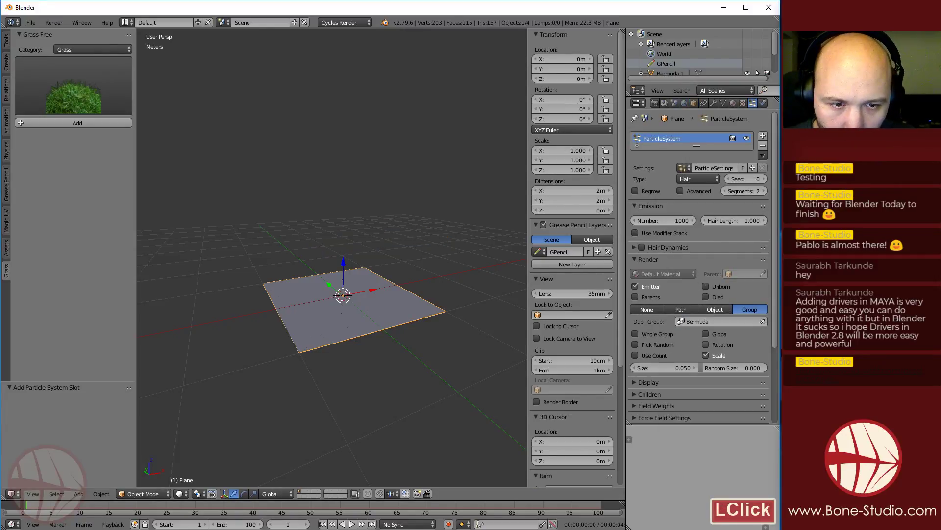
# Make the particles pick random group members and set their size to 1
pyautogui.click(653, 353)
pyautogui.click(640, 353)
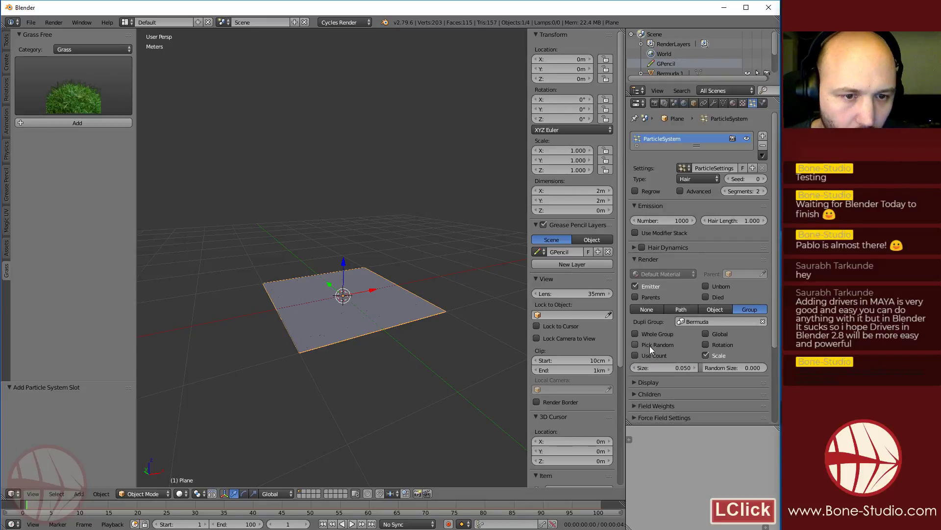
pyautogui.click(649, 346)
pyautogui.click(679, 368)
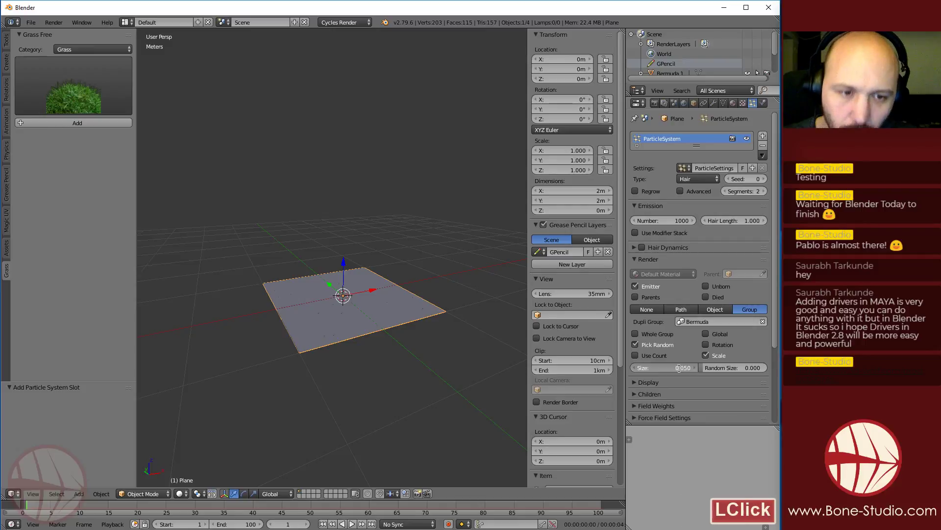
pyautogui.write('1')
pyautogui.press('Return')
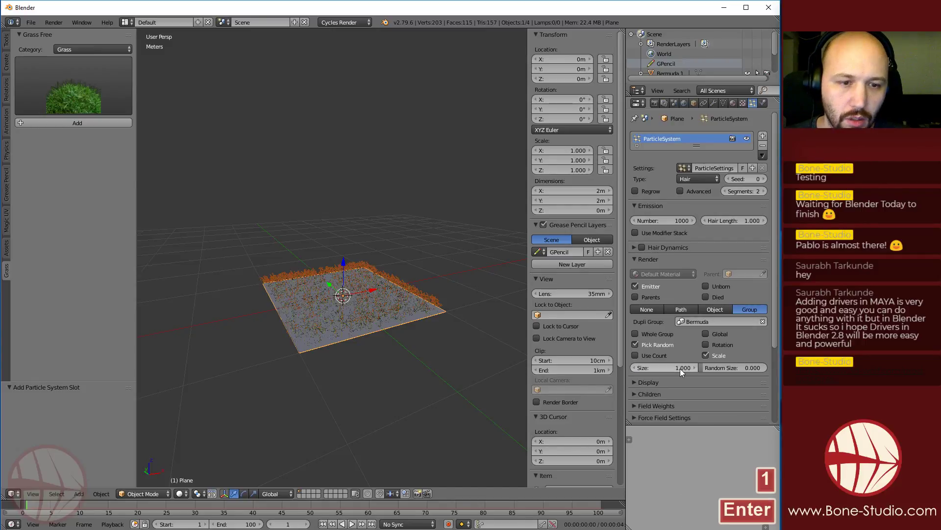
# Move the three Bermuda grass models horizontally by about 8.79 m in X and -1.05 m in Y, beside the plane
pyautogui.scroll(3, 707, 336)
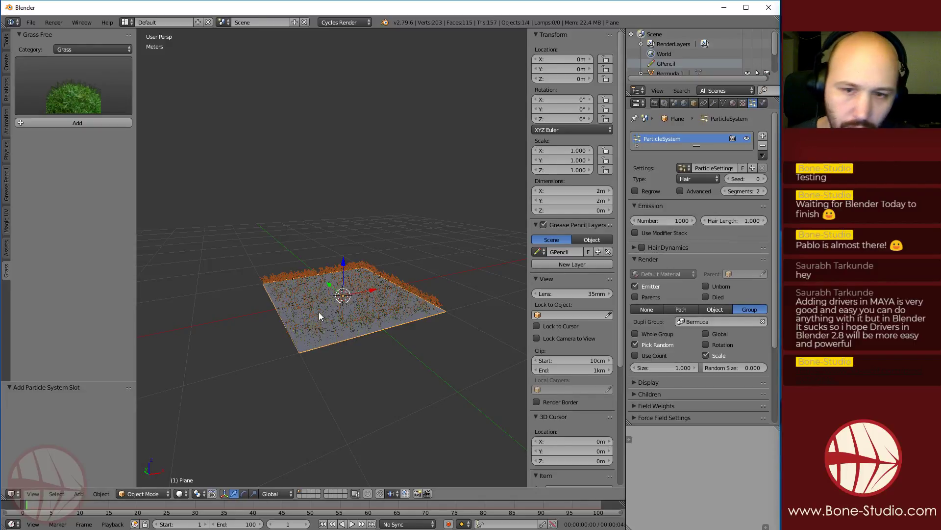
pyautogui.scroll(4, 333, 322)
pyautogui.scroll(-3, 339, 353)
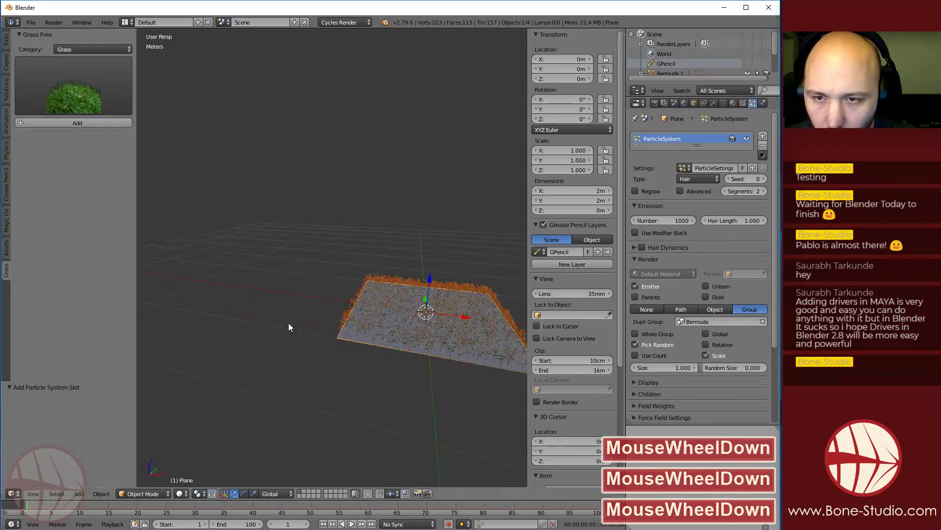
pyautogui.keyDown('shift'); pyautogui.scroll(-2, 270, 299); pyautogui.keyUp('shift')
pyautogui.rightClick(273, 225)
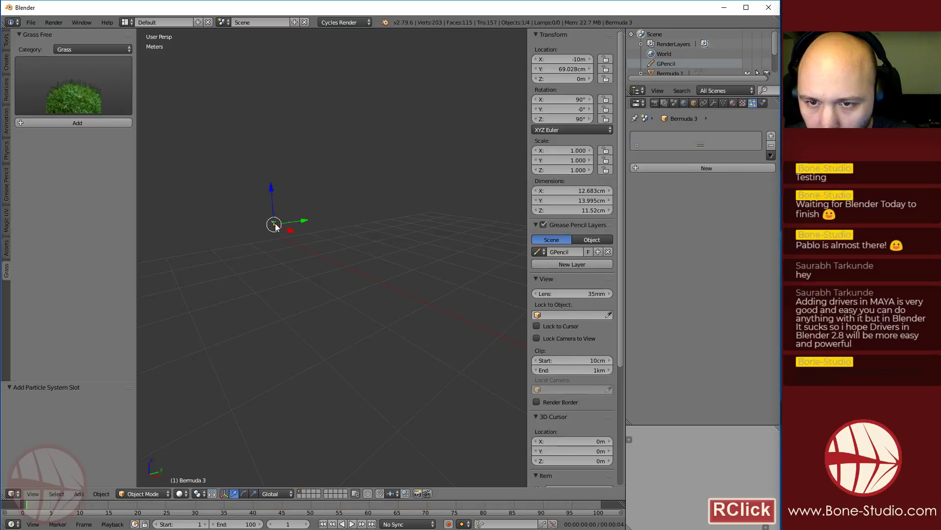
pyautogui.press('a')
pyautogui.press('b')
pyautogui.moveTo(239, 196); pyautogui.dragTo(331, 266)
pyautogui.keyDown('shift'); pyautogui.moveTo(332, 262); pyautogui.dragTo(384, 268, button='middle'); pyautogui.keyUp('shift')
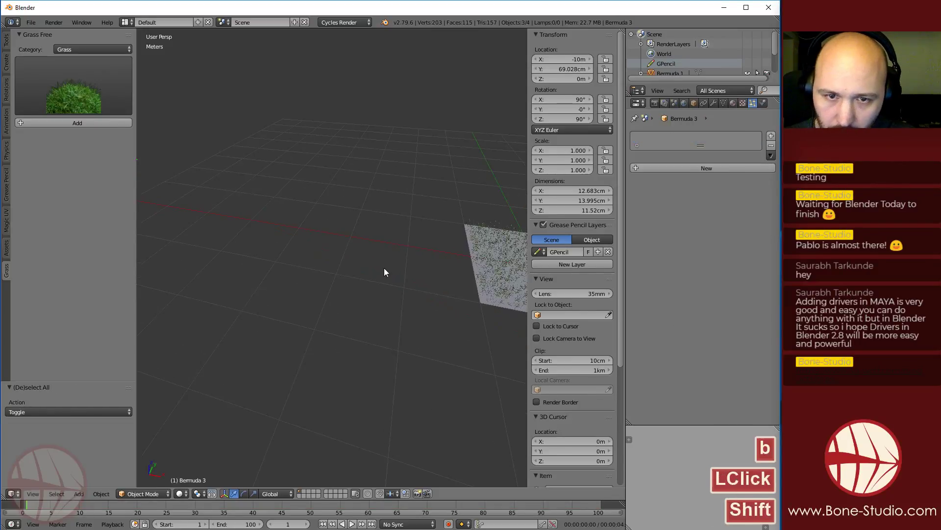
pyautogui.scroll(-3, 307, 258)
pyautogui.press('g')
pyautogui.hotkey('shift', 'z')
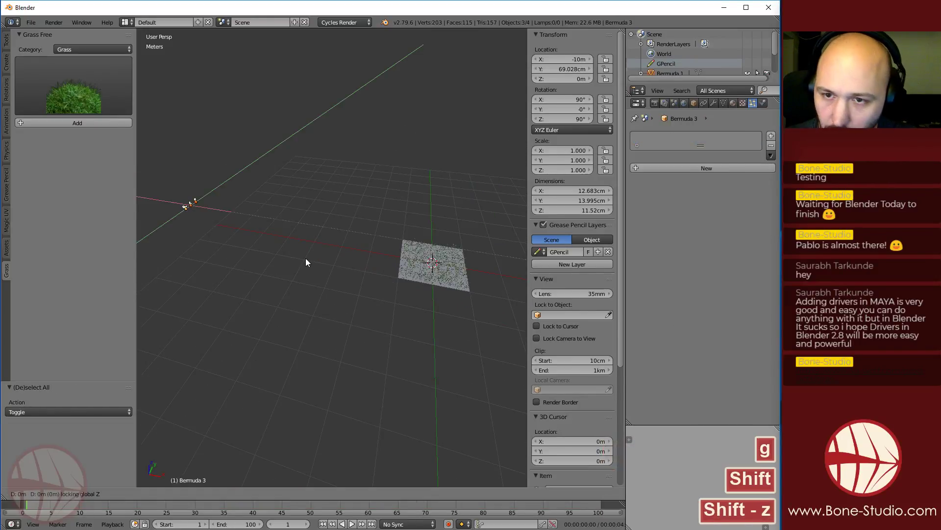
pyautogui.click(508, 309)
# Examine the density and size of the grass scattered on the plane next to the original models
pyautogui.scroll(3, 443, 290)
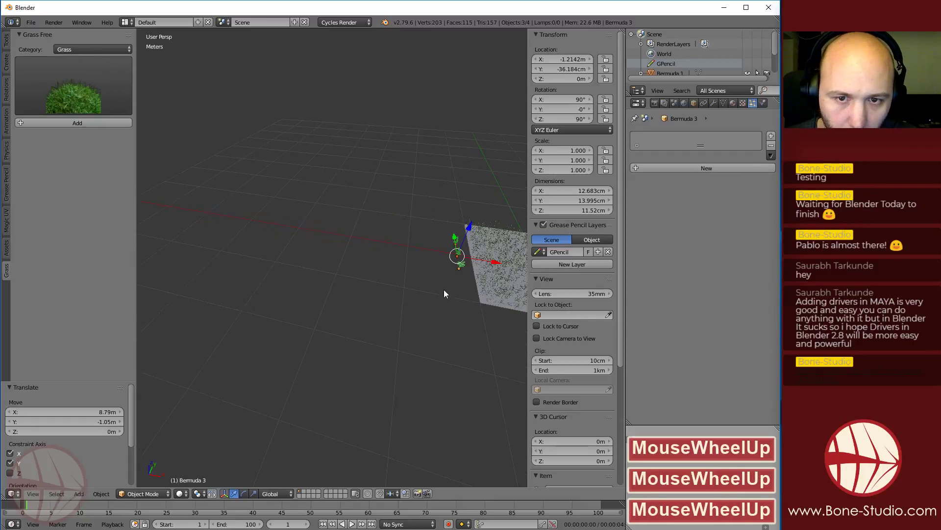
pyautogui.keyDown('shift'); pyautogui.moveTo(390, 281); pyautogui.dragTo(384, 399, button='middle'); pyautogui.keyUp('shift')
pyautogui.scroll(3, 384, 399)
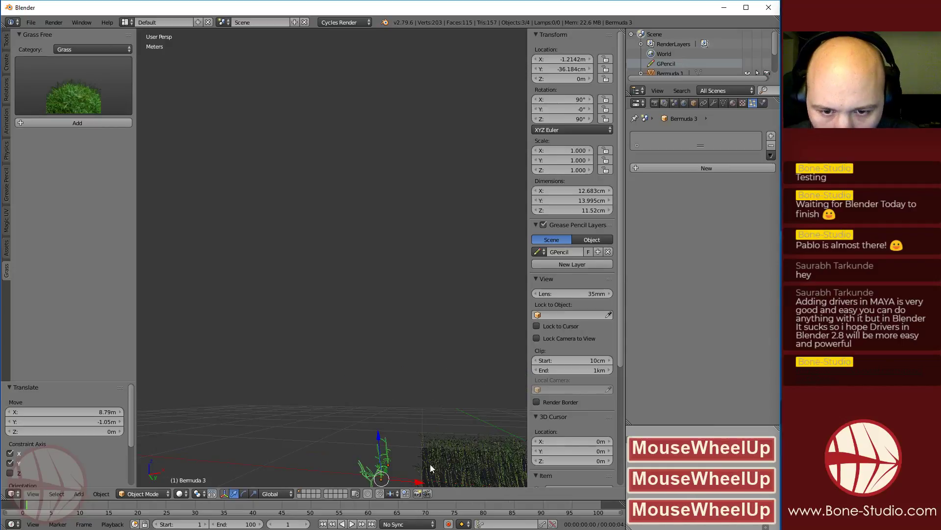
pyautogui.keyDown('shift'); pyautogui.moveTo(365, 293); pyautogui.dragTo(401, 414, button='middle'); pyautogui.keyUp('shift')
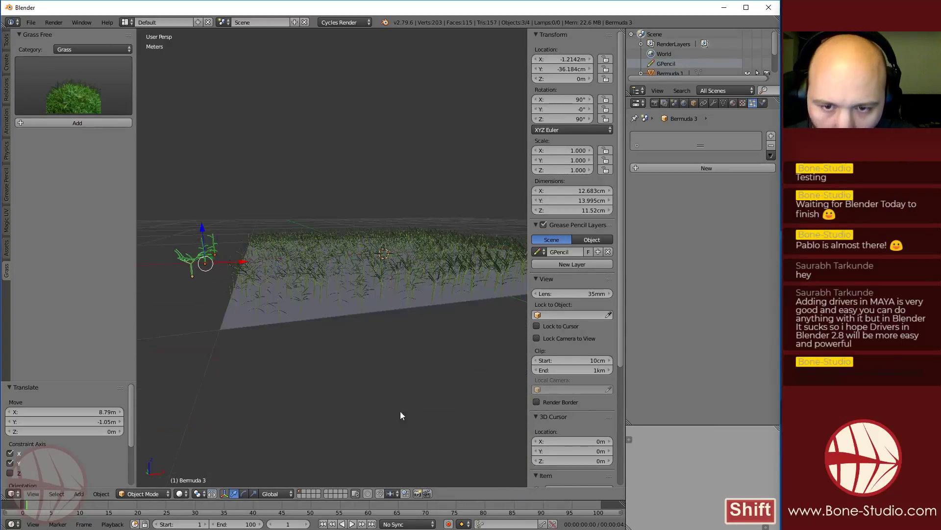
pyautogui.scroll(-3, 355, 251)
pyautogui.moveTo(355, 250); pyautogui.dragTo(391, 311, button='middle')
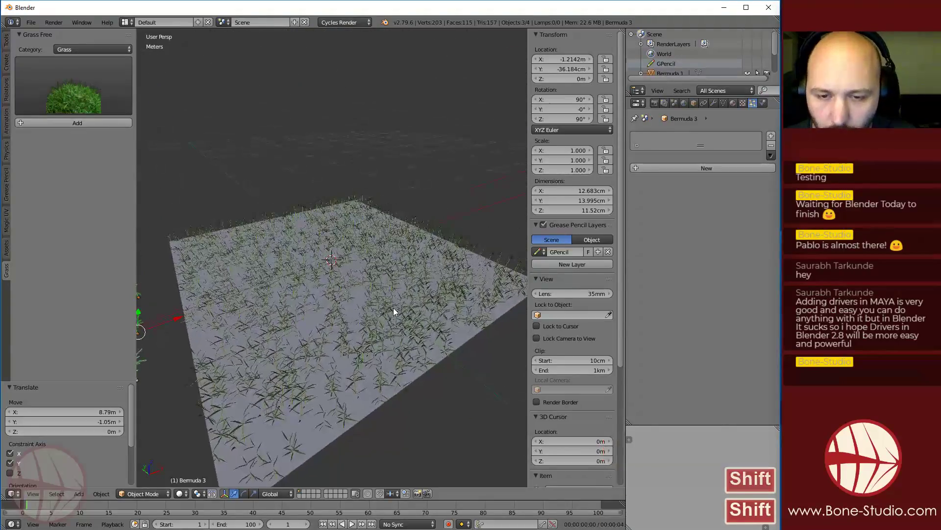
pyautogui.scroll(-2, 391, 311)
pyautogui.scroll(2, 367, 288)
# Add a camera and align it to the current view of the grass plane
pyautogui.hotkey('shift', 'a')
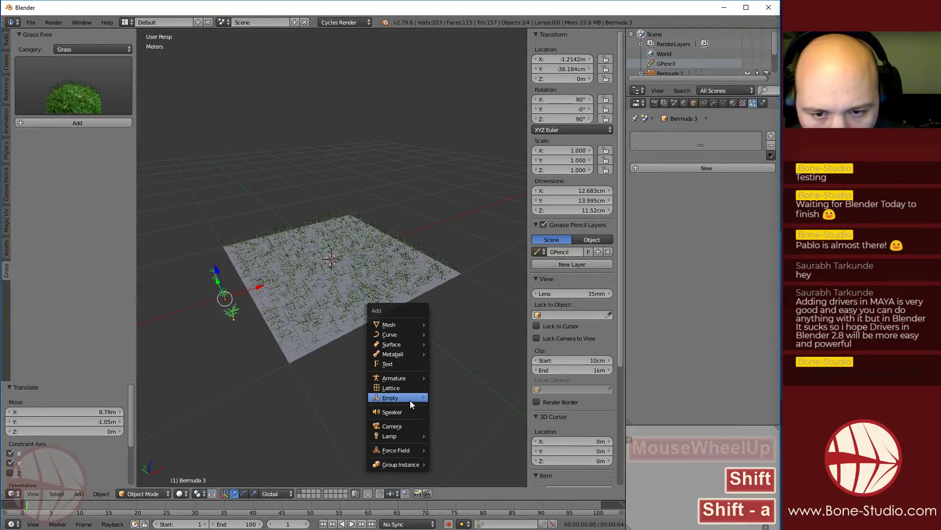
pyautogui.click(407, 427)
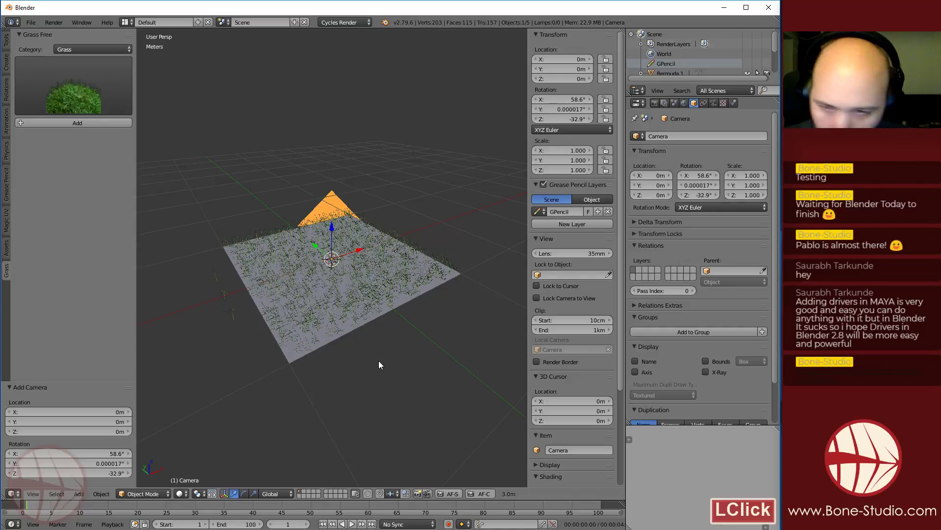
pyautogui.press('ctrl+KP_0')
pyautogui.press('XF86AudioLowerVolume')
pyautogui.press('XF86AudioLowerVolume')
# Fly the camera back to frame the whole grass plane, at about X -1.58, Y -2.91, Z 2.2 m
pyautogui.hotkey('shift', 'f')
pyautogui.press('s')
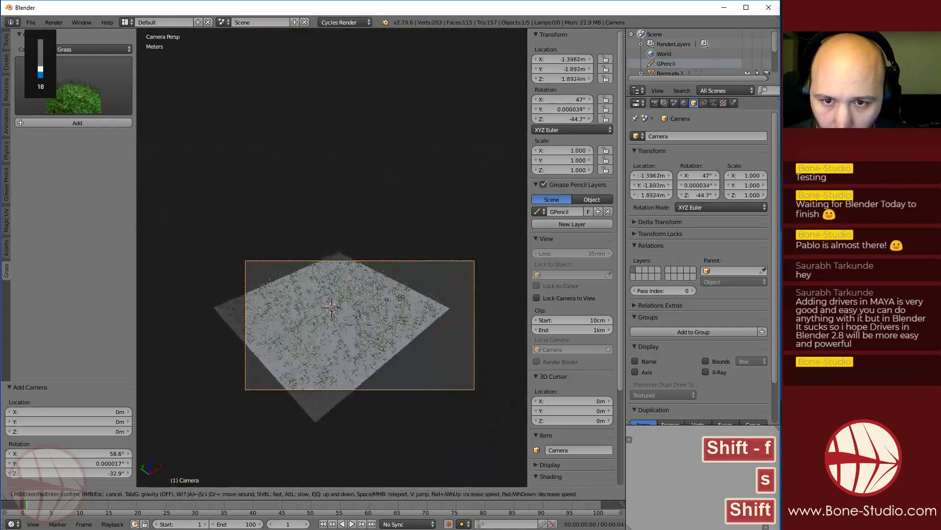
pyautogui.press('d')
pyautogui.press('w')
pyautogui.press('a')
pyautogui.press('s')
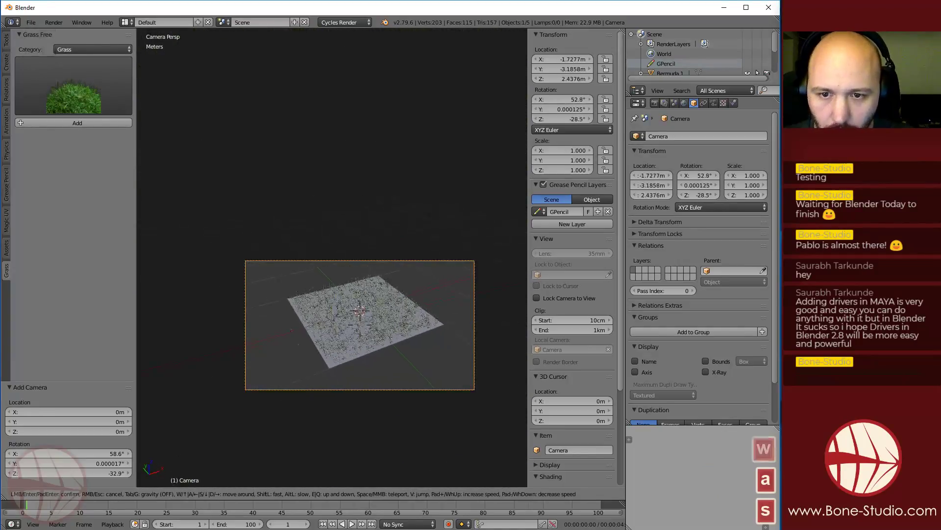
pyautogui.click(343, 248)
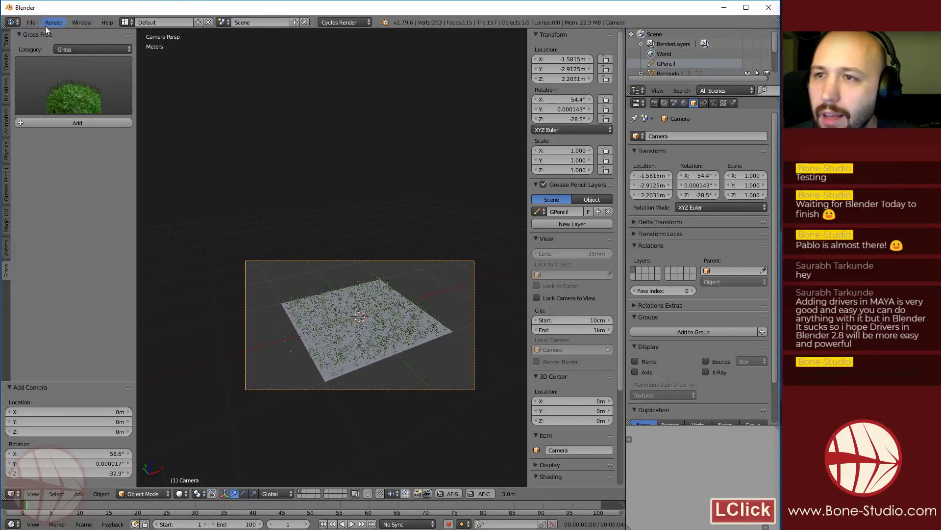
# Save the scene as Eng_test.blend in the project's Scenes folder
pyautogui.click(31, 22)
pyautogui.click(66, 107)
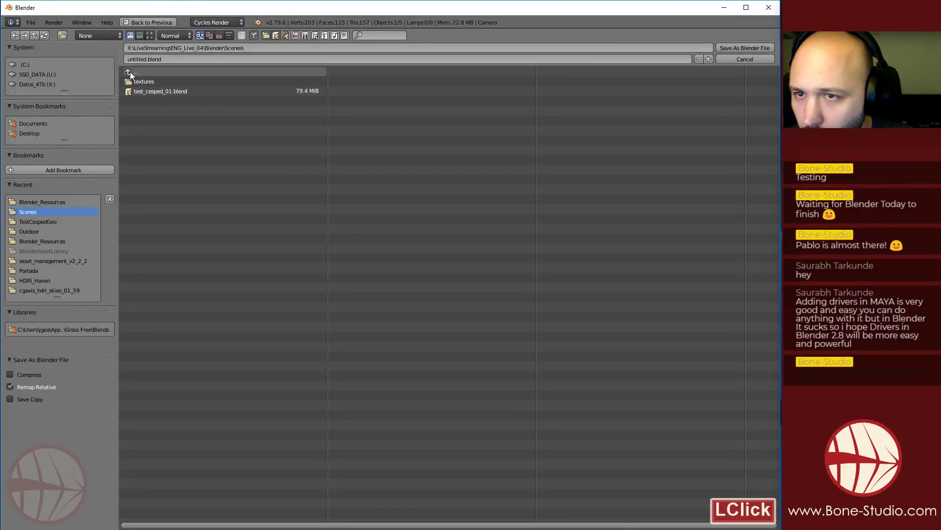
pyautogui.click(164, 72)
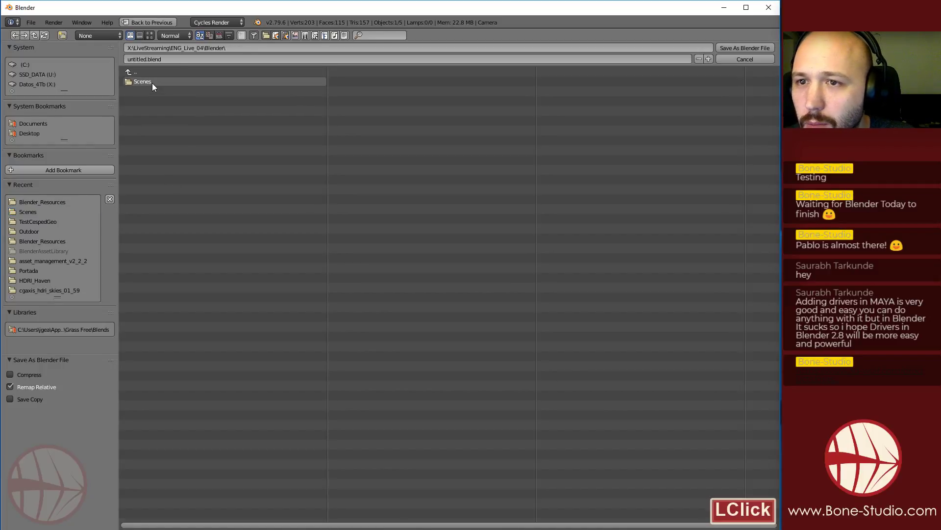
pyautogui.click(147, 82)
pyautogui.click(180, 58)
pyautogui.write('Eng_test')
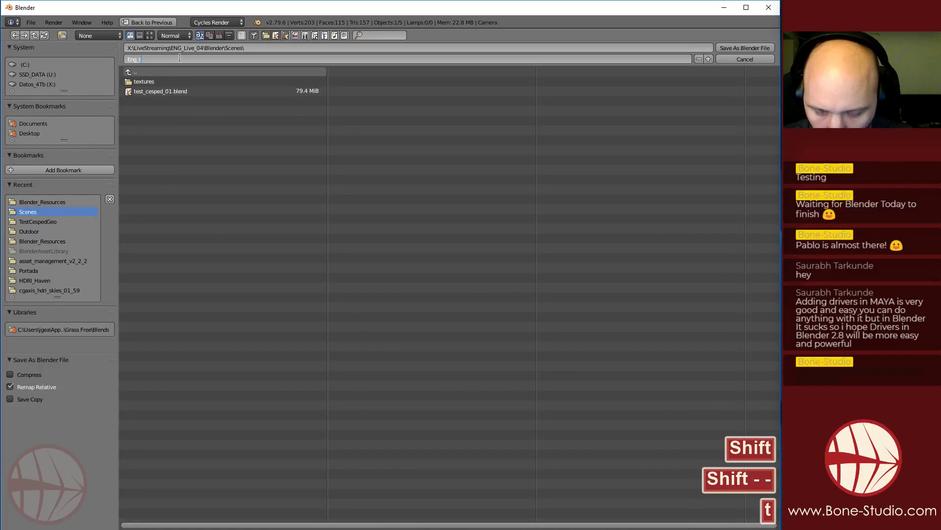
pyautogui.press('Return')
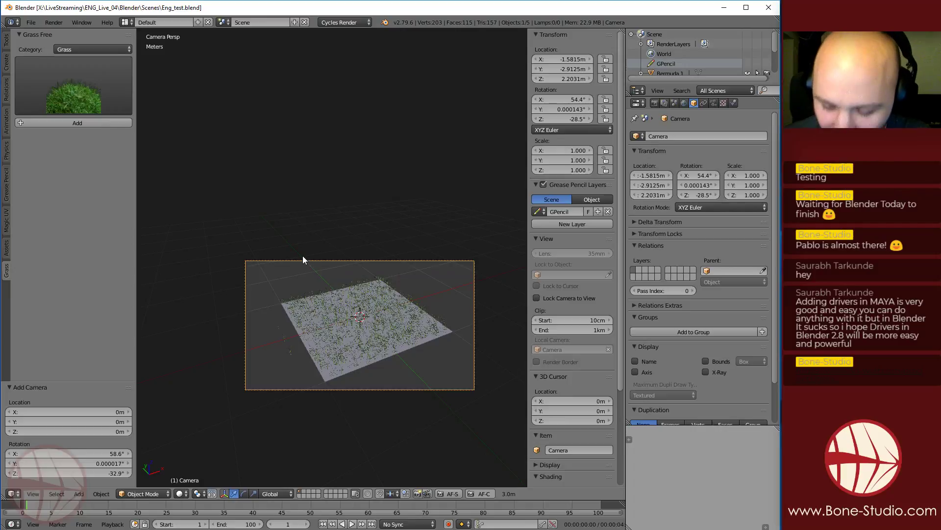
pyautogui.keyDown('ctrl'); pyautogui.click(303, 257); pyautogui.keyUp('ctrl')
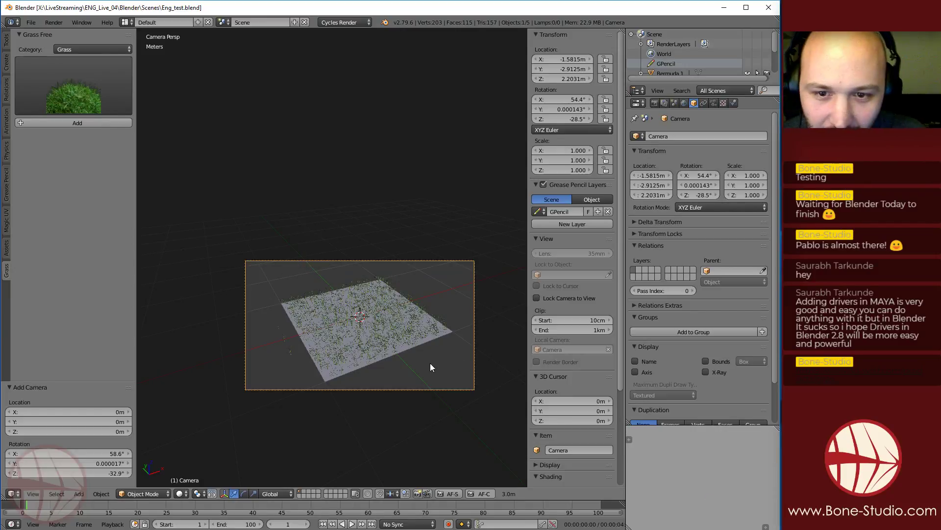
# Enable nodes for the world surface and use an Environment Texture as its background color
pyautogui.doubleClick(686, 102)
pyautogui.click(731, 193)
pyautogui.click(772, 206)
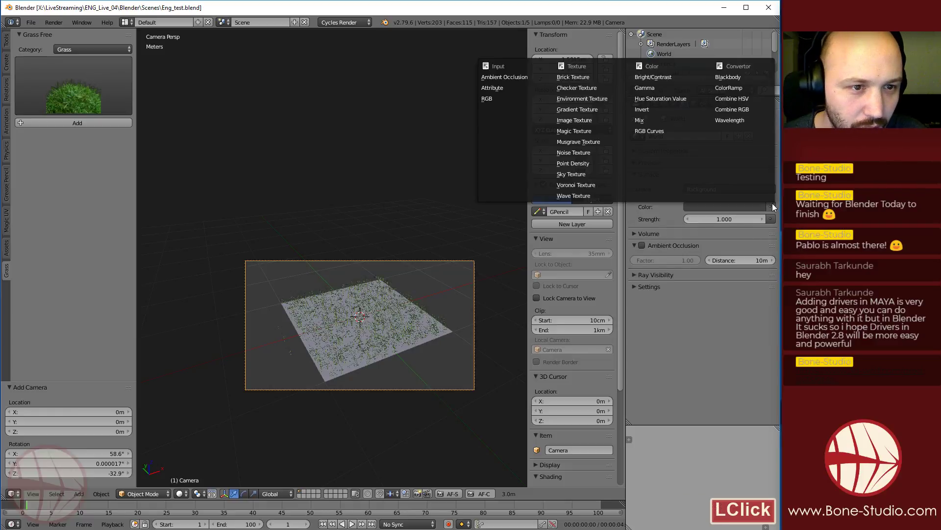
pyautogui.click(594, 99)
# Load Glade-02-1K.hdr from the textures/HDRI/Outdoor folder as the world's environment image and preview the camera view rendered
pyautogui.click(734, 219)
pyautogui.click(146, 82)
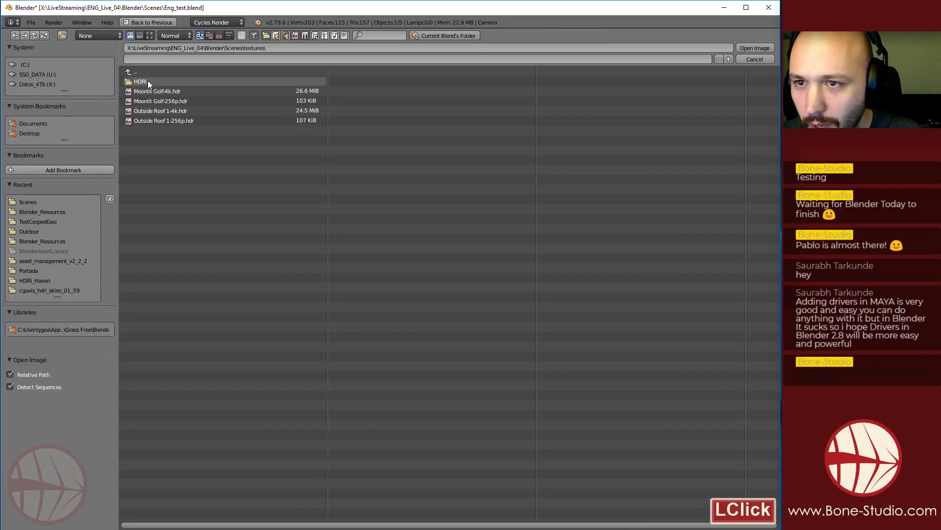
pyautogui.doubleClick(157, 75)
pyautogui.click(153, 74)
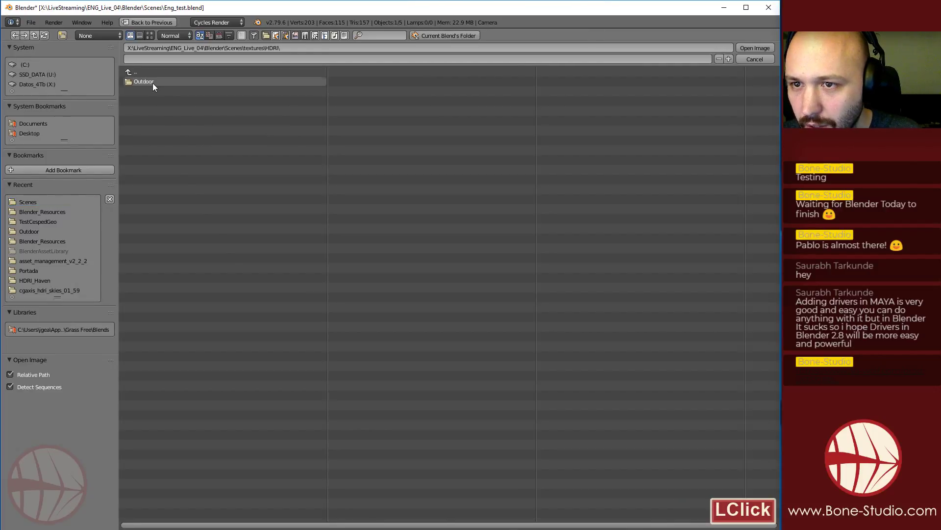
pyautogui.click(151, 79)
pyautogui.click(146, 84)
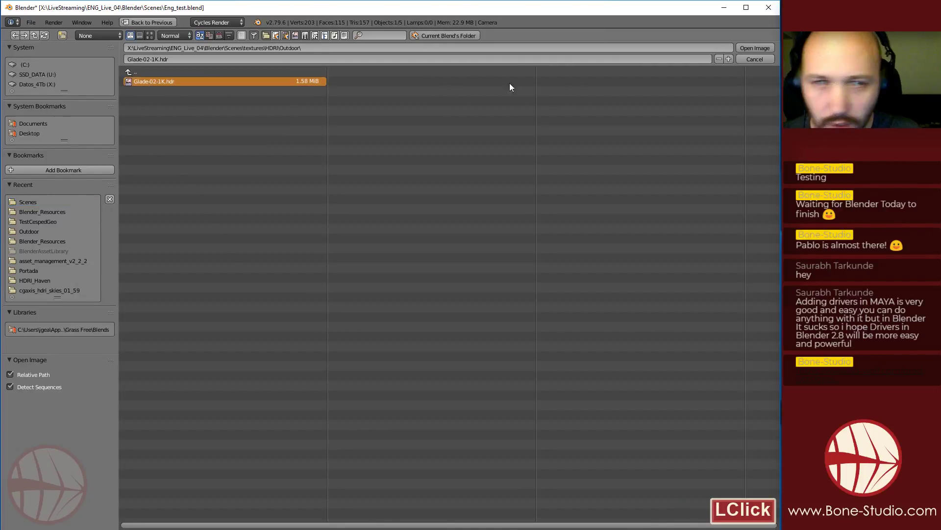
pyautogui.click(750, 49)
pyautogui.hotkey('shift', 'z')
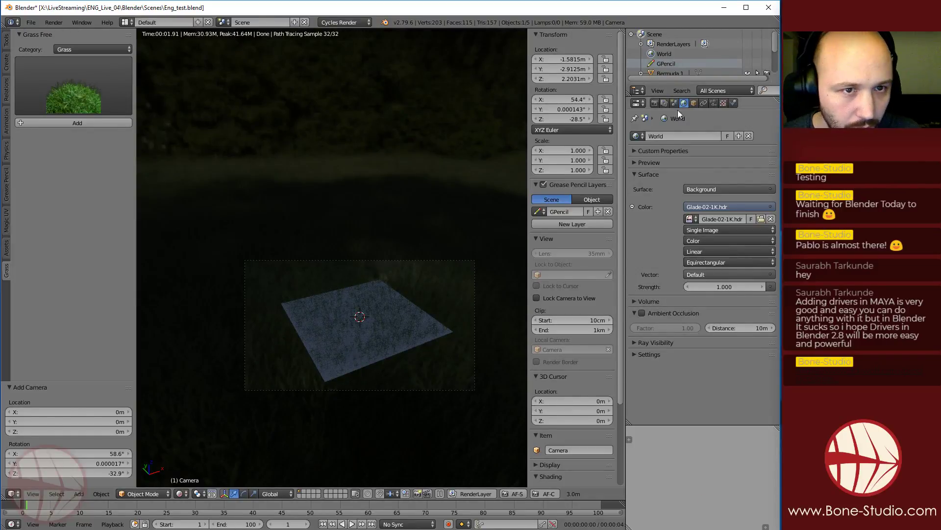
# Try to set the scene's color management exposure to 1
pyautogui.click(675, 103)
pyautogui.click(666, 292)
pyautogui.write('1')
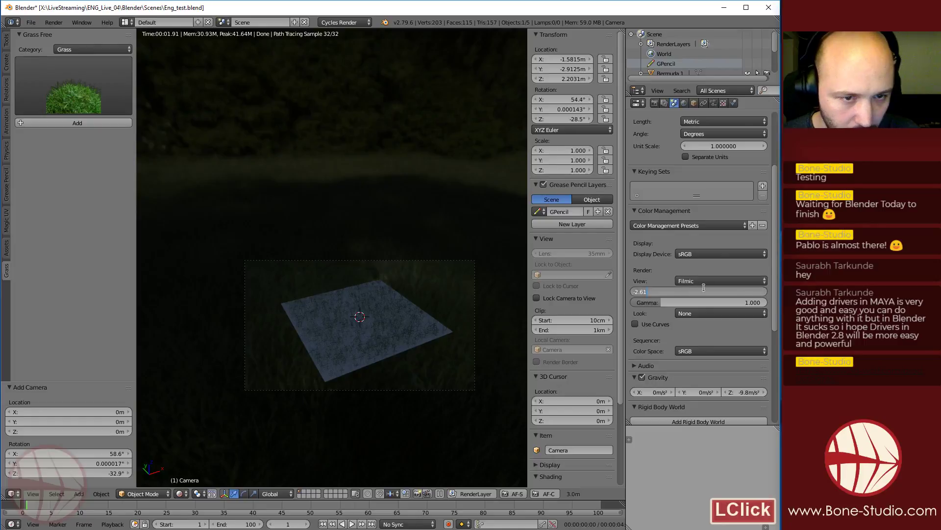
pyautogui.press('Return')
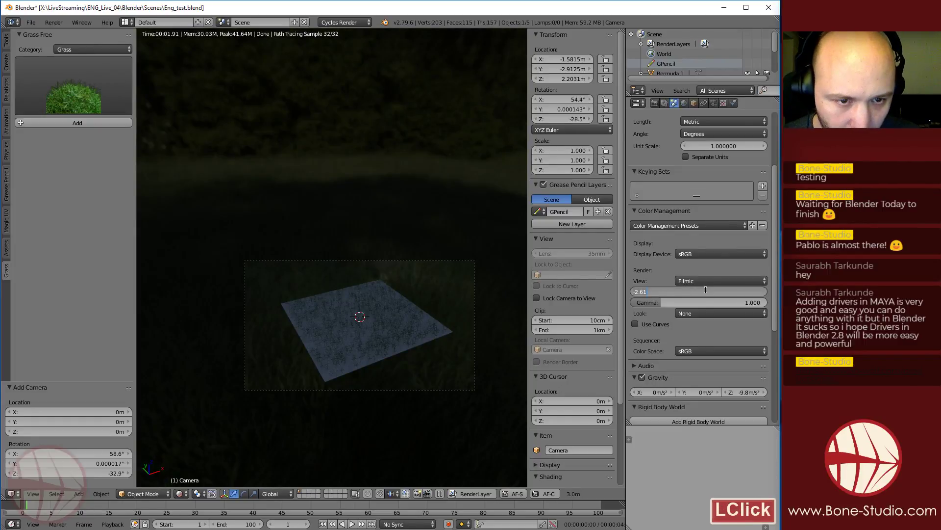
pyautogui.hotkey('ctrl', 'z')
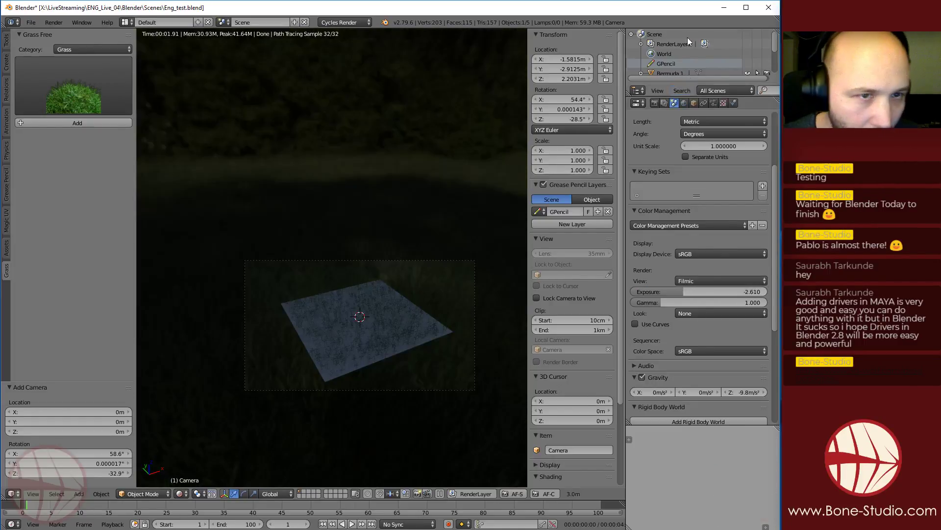
# Disable the Camera: Photographer add-on in the user preferences and save the user settings
pyautogui.click(713, 102)
pyautogui.scroll(-10, 677, 321)
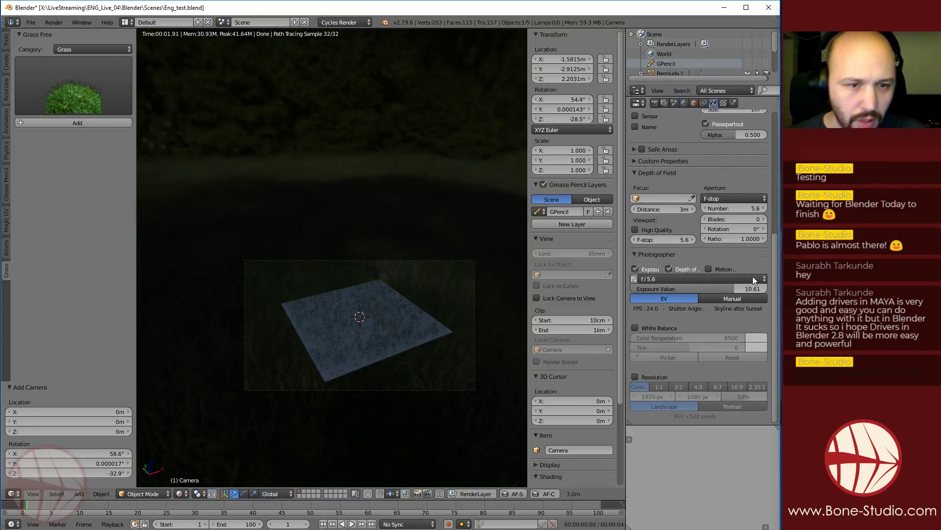
pyautogui.click(456, 12)
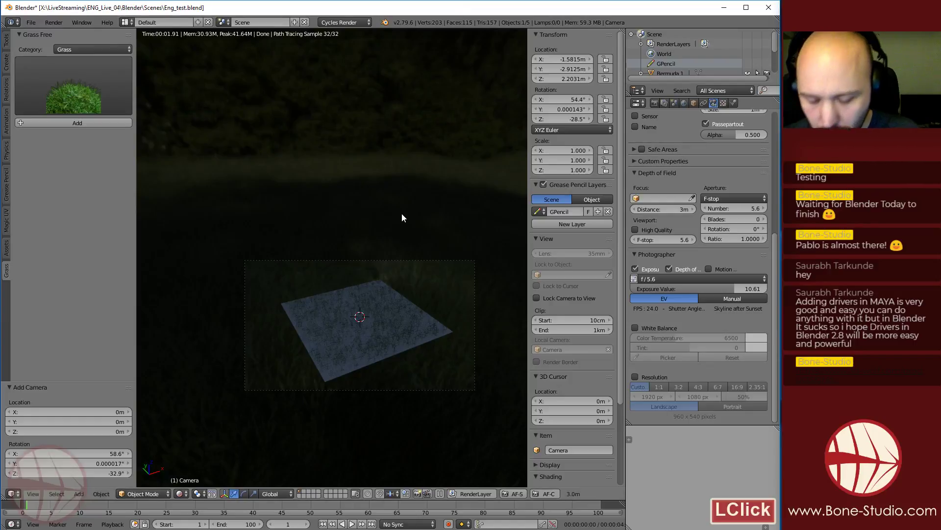
pyautogui.hotkey('ctrl', 'alt', 'u')
pyautogui.click(239, 137)
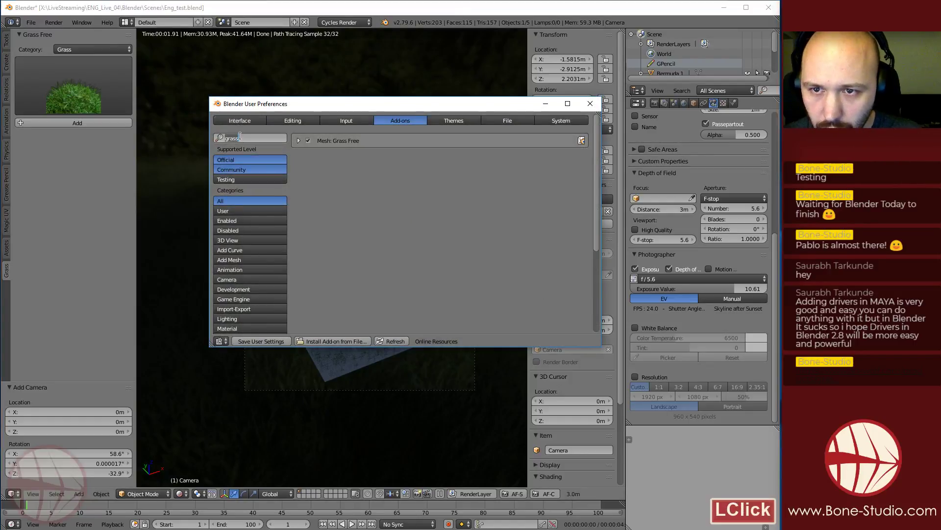
pyautogui.write('photo')
pyautogui.click(316, 150)
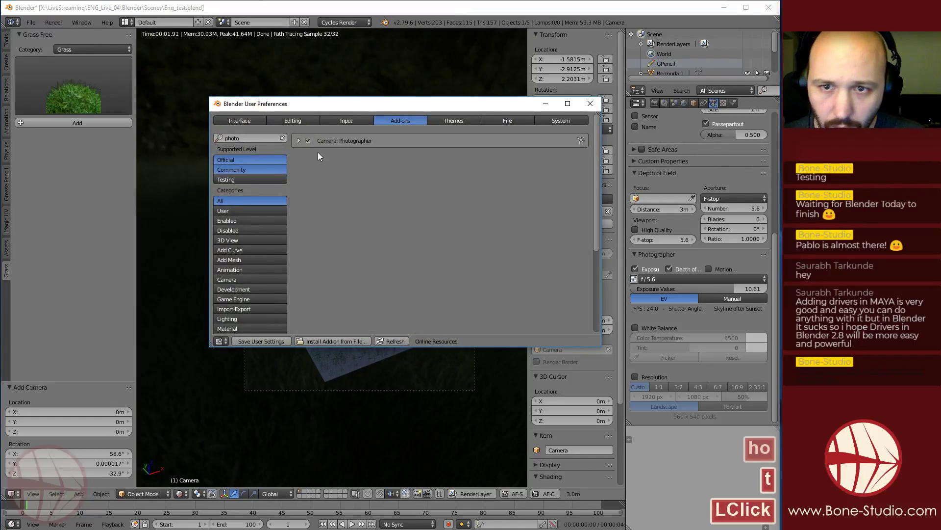
pyautogui.click(308, 141)
pyautogui.click(277, 340)
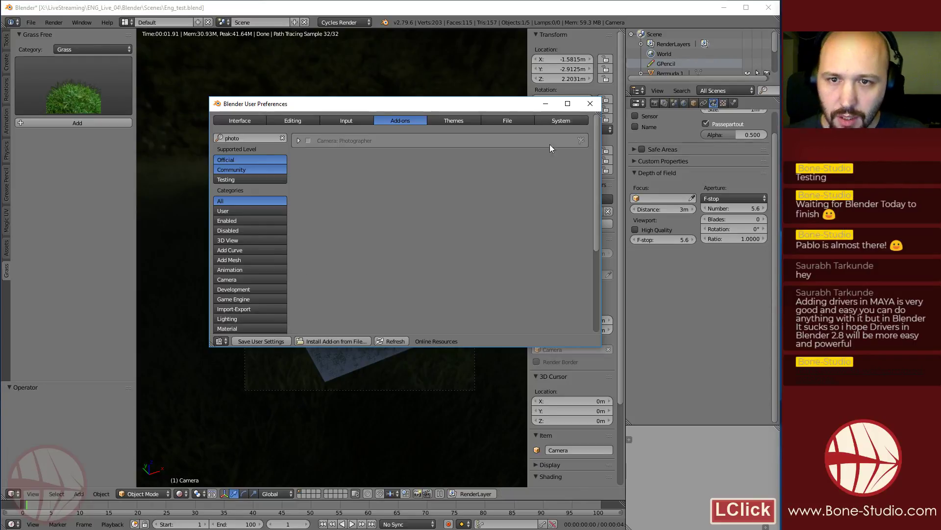
pyautogui.click(597, 104)
# Set the scene's Filmic color management exposure to 1
pyautogui.scroll(8, 716, 113)
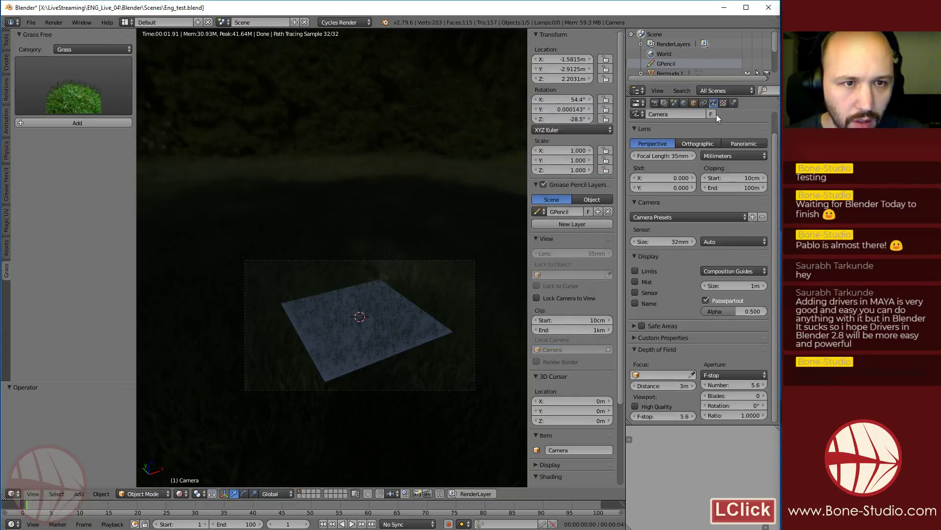
pyautogui.click(675, 102)
pyautogui.click(704, 292)
pyautogui.write('1')
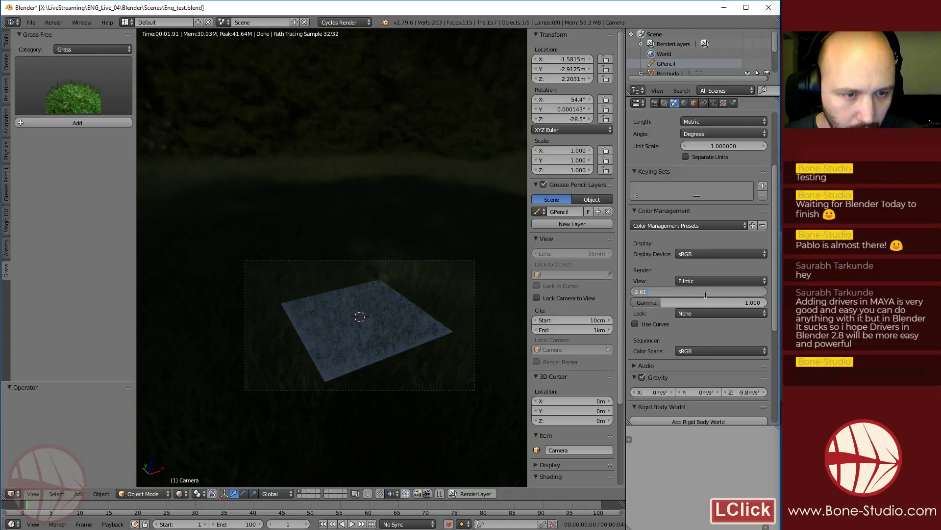
pyautogui.press('Return')
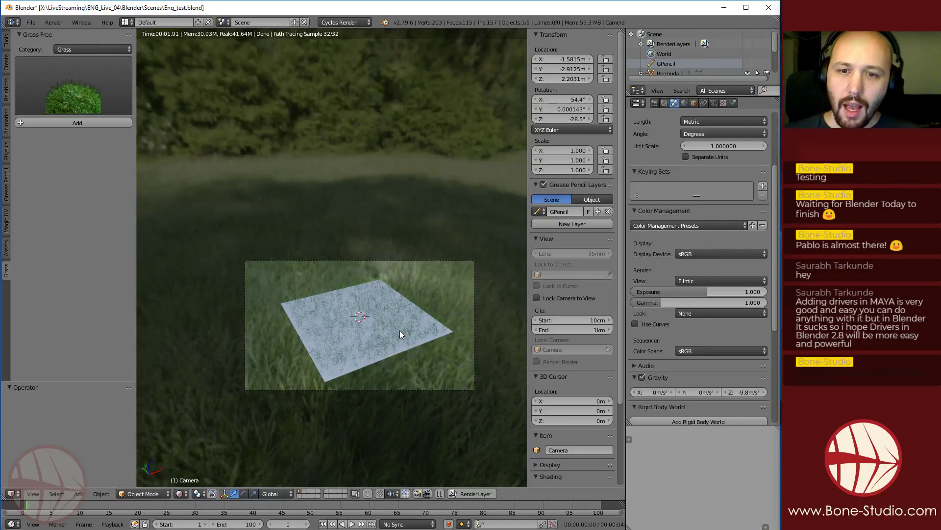
# Make the render film background transparent, including transparent glass
pyautogui.click(654, 105)
pyautogui.scroll(-6, 689, 301)
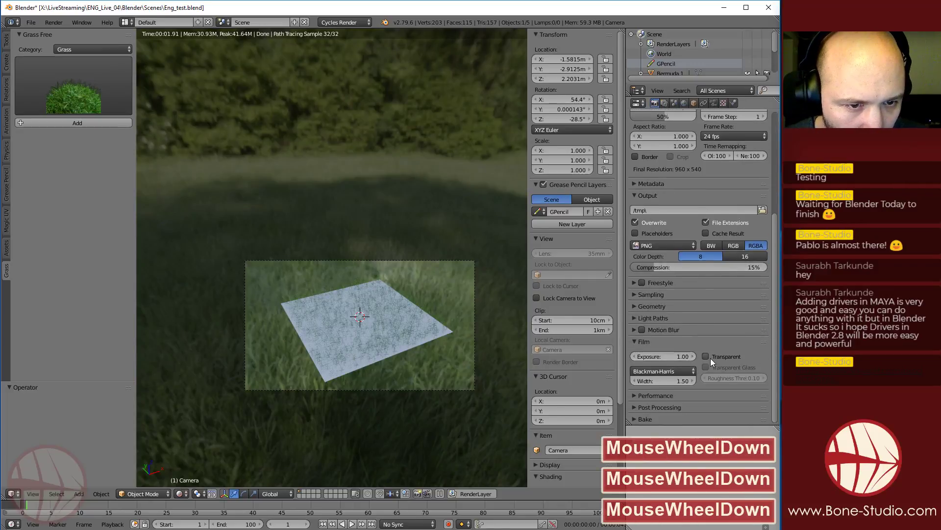
pyautogui.click(711, 357)
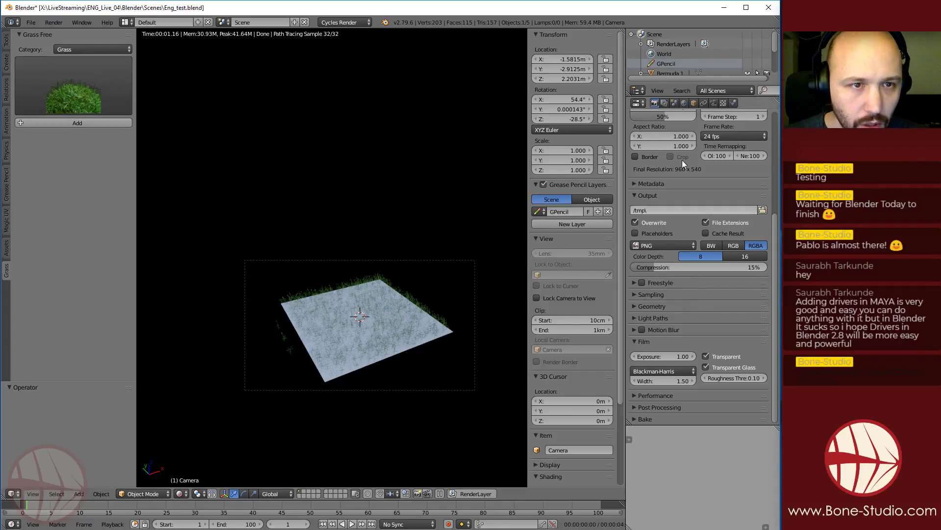
# Set the number of hair particles emitted by the plane to 10000
pyautogui.rightClick(410, 325)
pyautogui.click(753, 103)
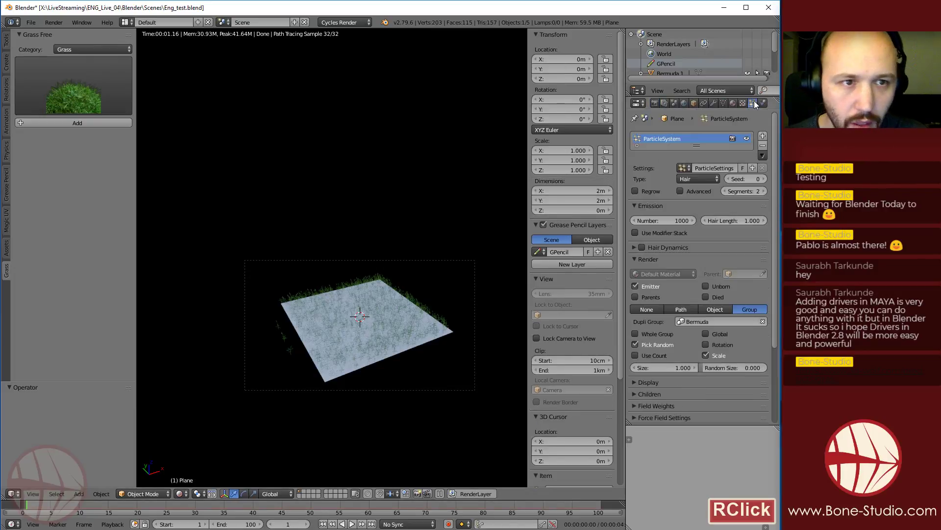
pyautogui.click(678, 221)
pyautogui.doubleClick(667, 218)
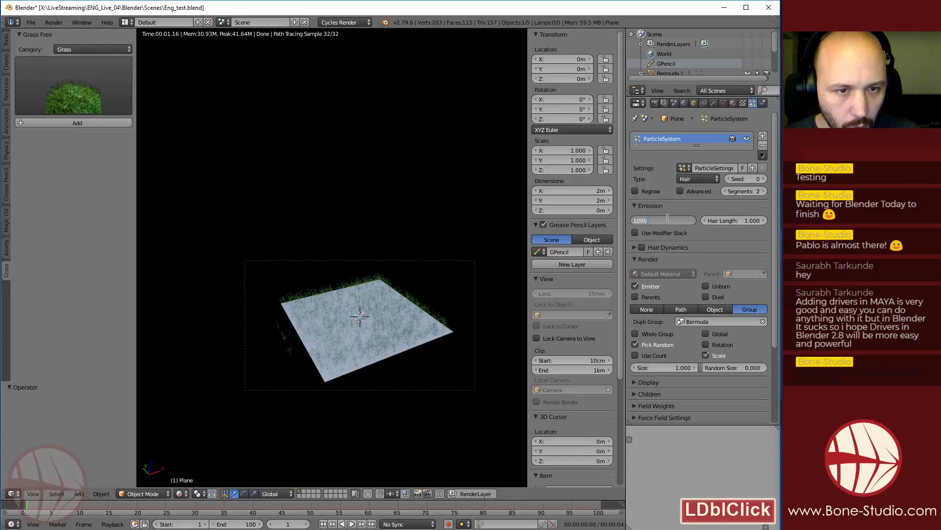
pyautogui.write('0')
pyautogui.press('Return')
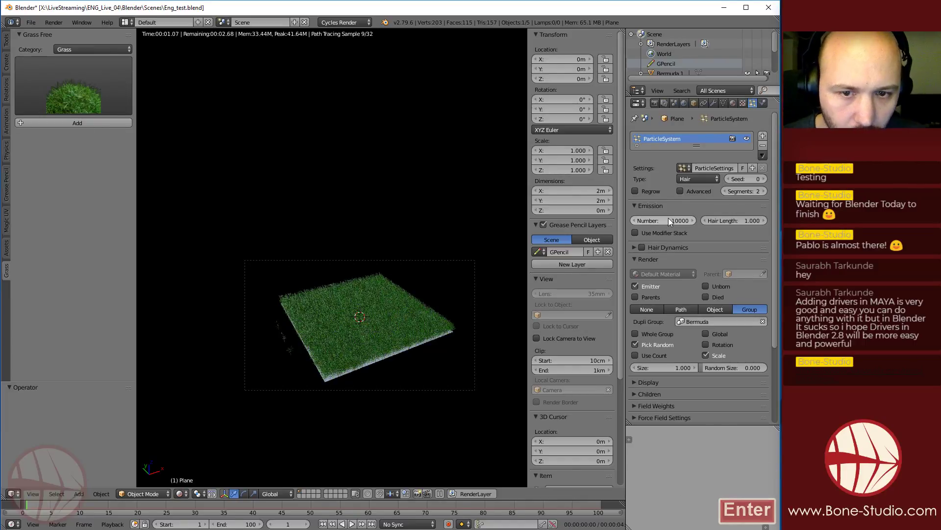
# Examine the grass density on the plane up close in the rendered view, and look through the particle and render settings
pyautogui.scroll(5, 343, 362)
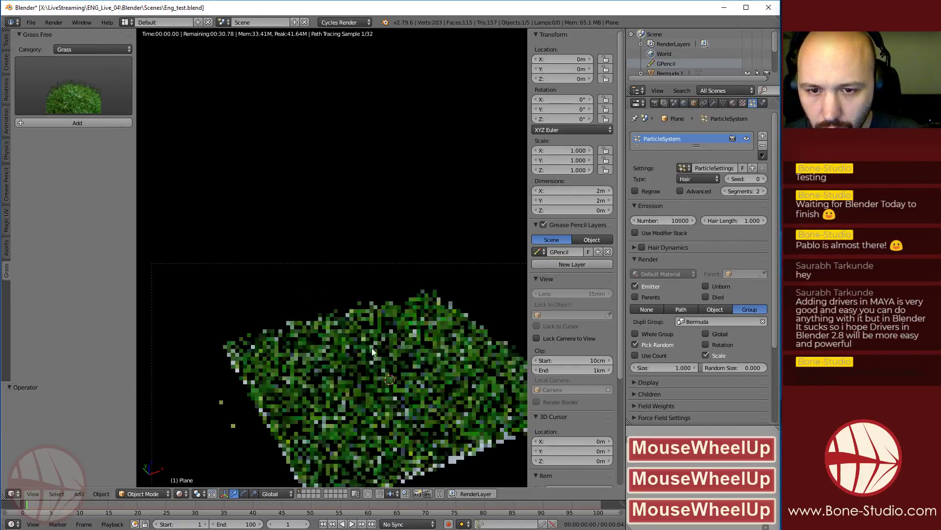
pyautogui.keyDown('shift'); pyautogui.moveTo(408, 404); pyautogui.dragTo(370, 380, button='middle'); pyautogui.keyUp('shift')
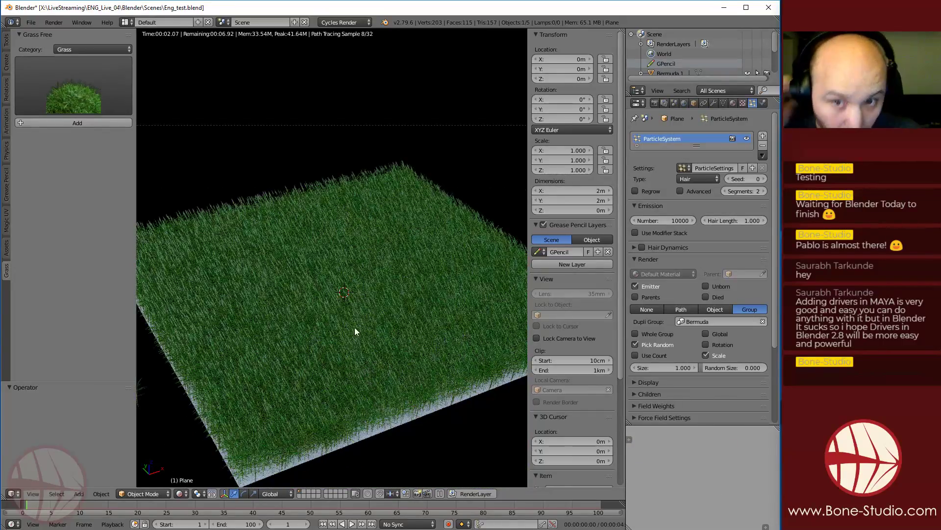
pyautogui.keyDown('shift'); pyautogui.moveTo(291, 427); pyautogui.dragTo(346, 349, button='middle'); pyautogui.keyUp('shift')
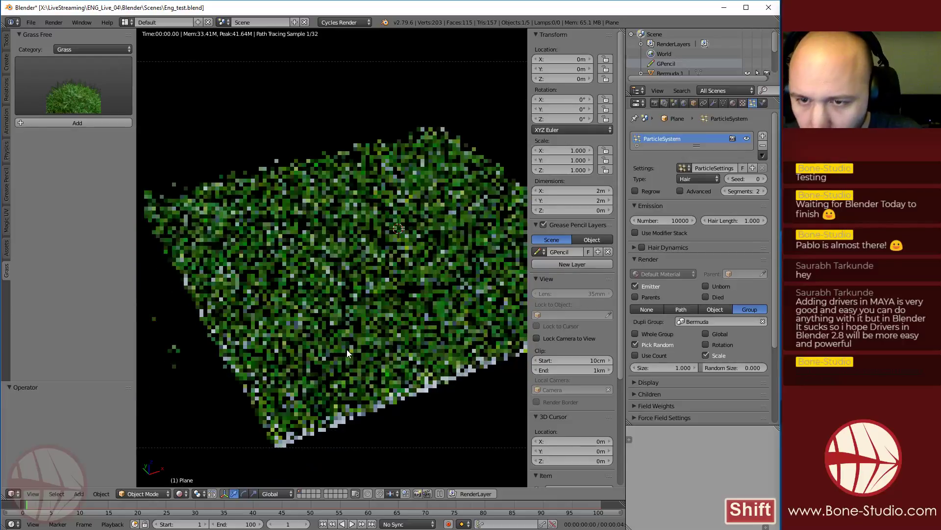
pyautogui.scroll(-3, 672, 343)
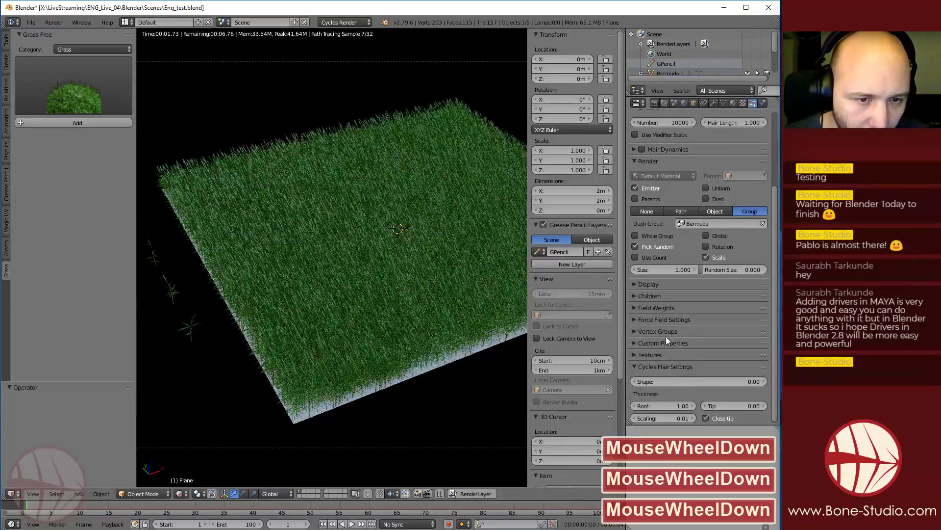
pyautogui.scroll(-2, 701, 321)
pyautogui.scroll(3, 697, 245)
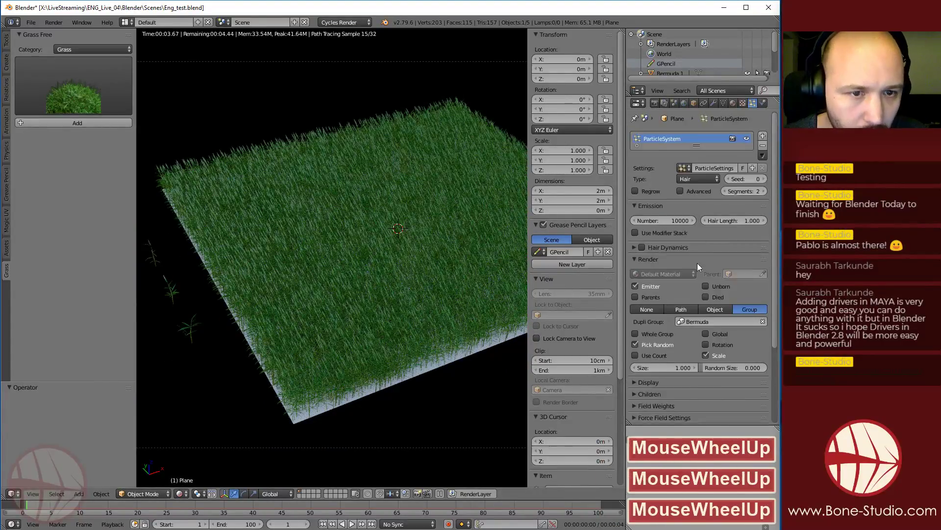
pyautogui.scroll(-3, 693, 297)
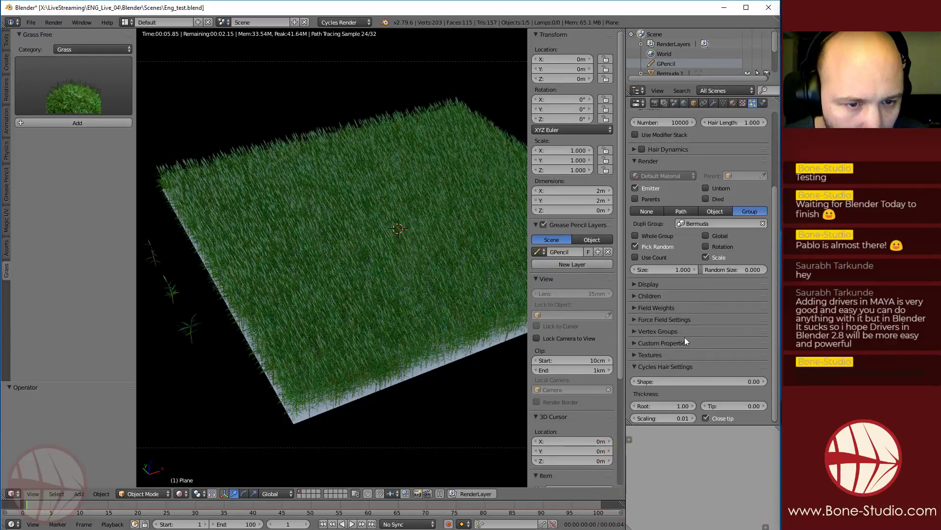
pyautogui.click(680, 367)
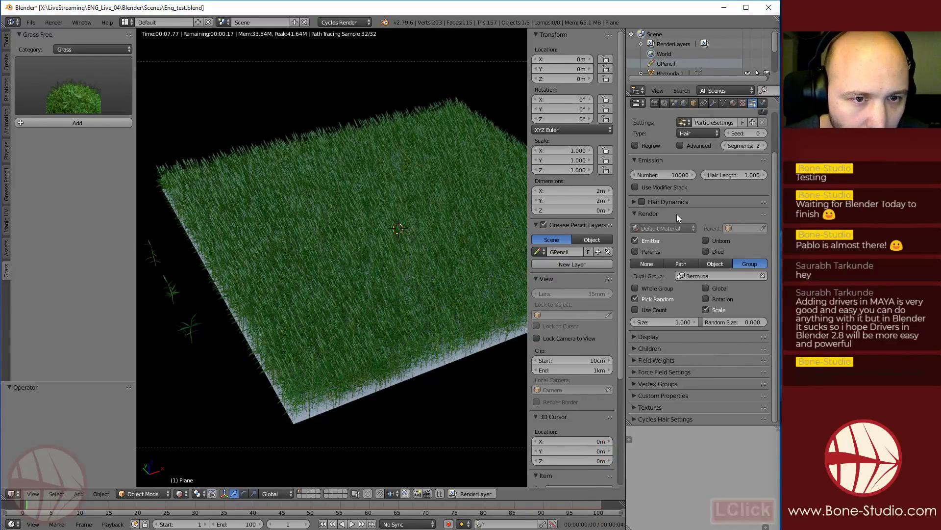
pyautogui.scroll(3, 696, 248)
pyautogui.hotkey('shift', 'z')
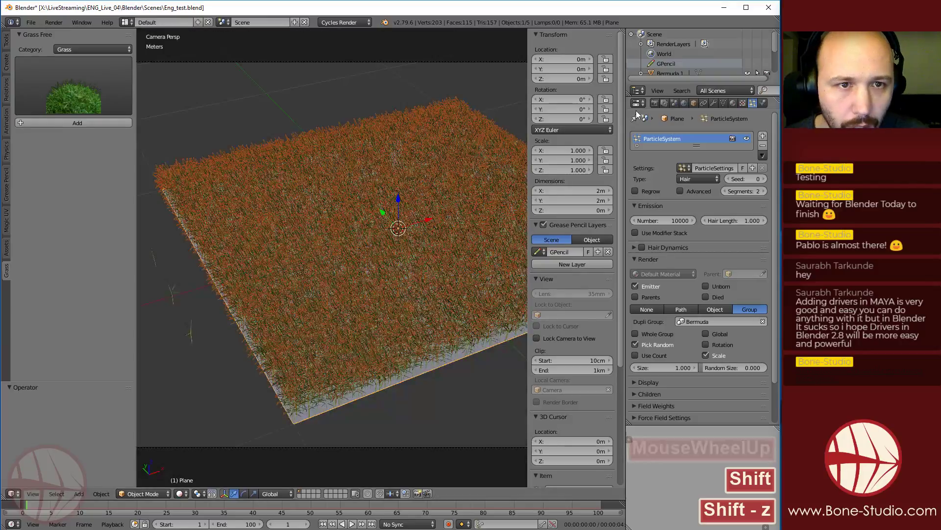
pyautogui.click(655, 104)
pyautogui.scroll(8, 709, 281)
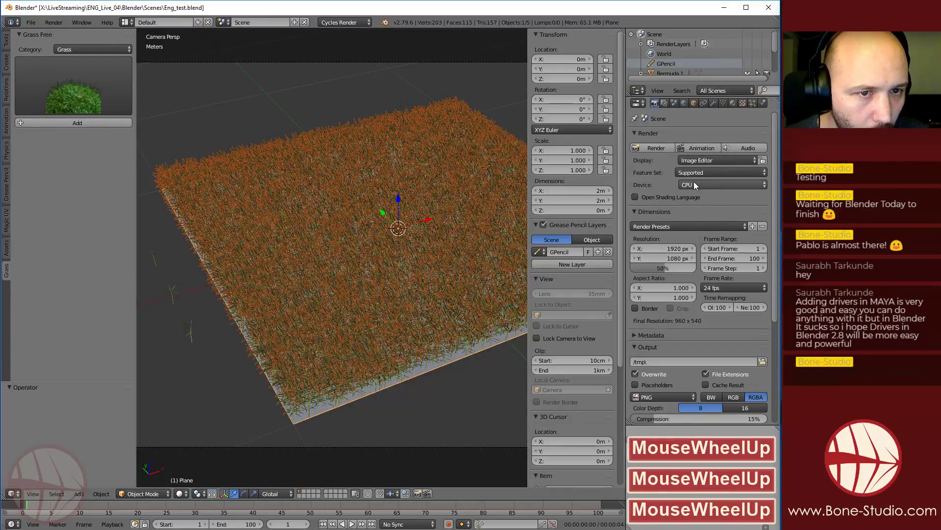
# Turn on the advanced options of the plane's hair particles and enable Rotation with a random phase of 0.961
pyautogui.click(752, 103)
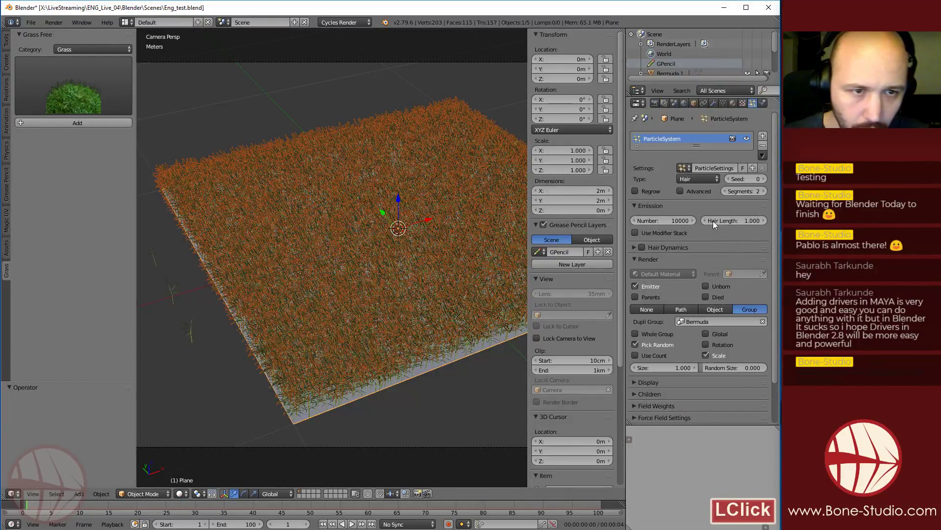
pyautogui.click(690, 191)
pyautogui.scroll(-5, 688, 301)
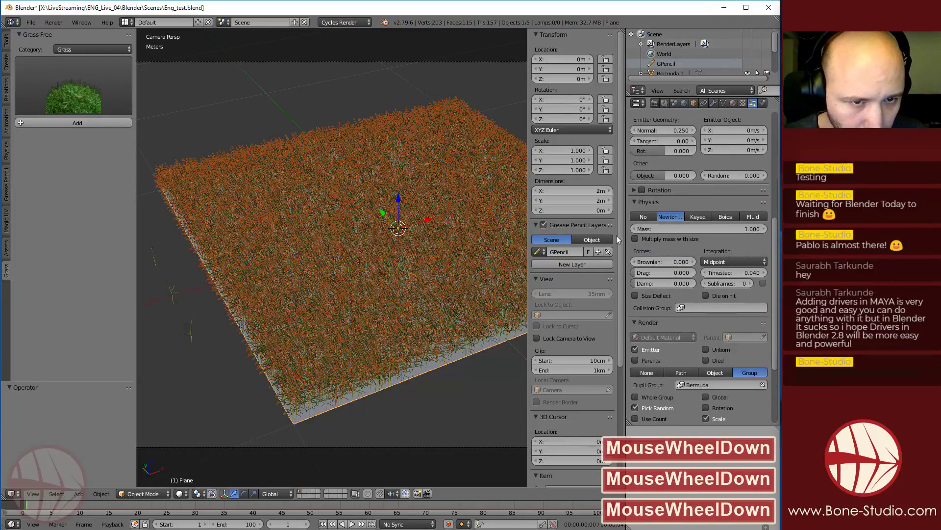
pyautogui.click(635, 190)
pyautogui.scroll(5, 693, 214)
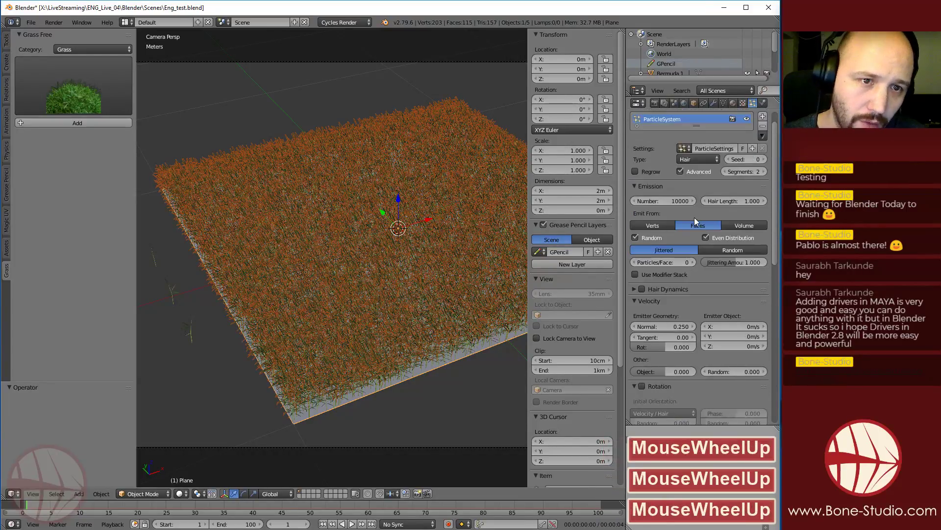
pyautogui.scroll(-6, 691, 235)
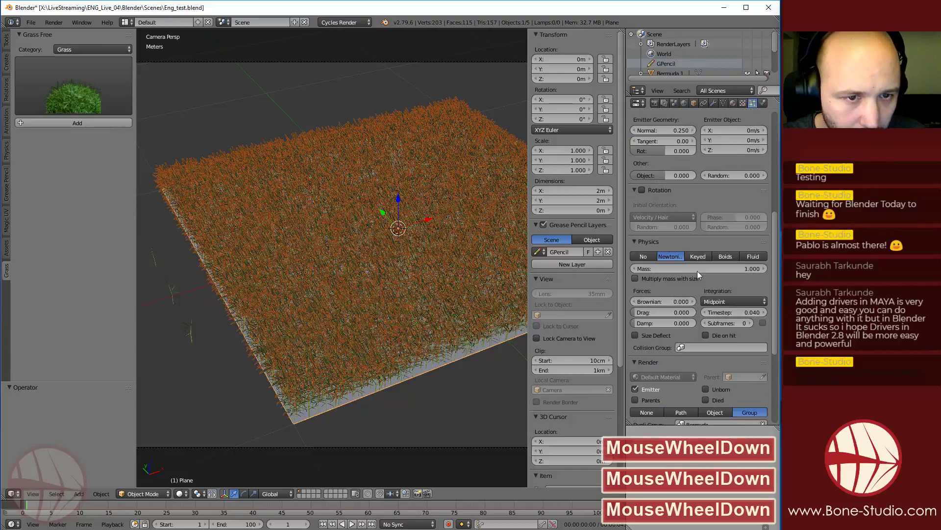
pyautogui.click(642, 191)
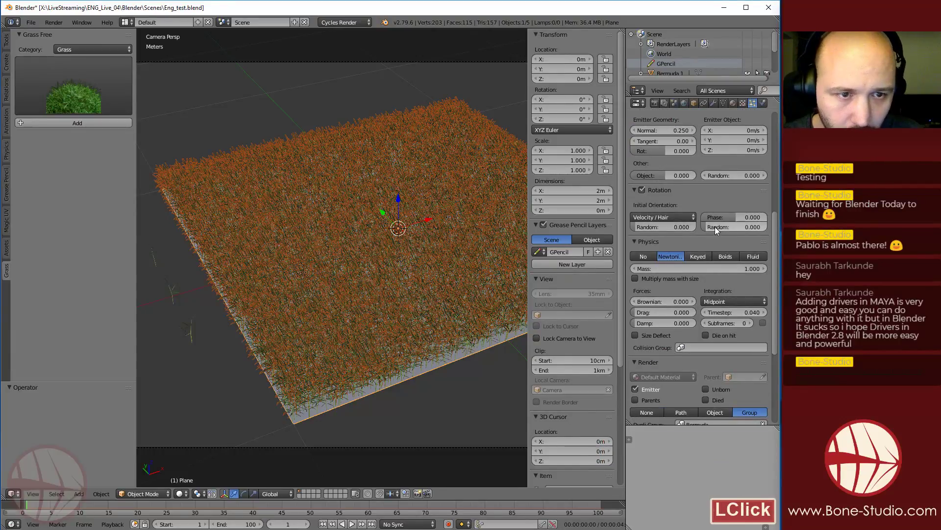
pyautogui.moveTo(716, 227); pyautogui.dragTo(735, 226)
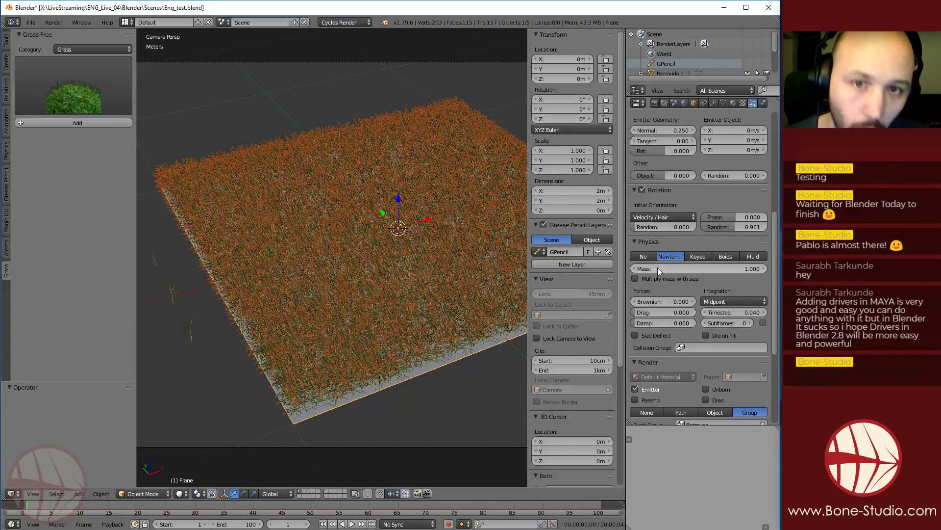
# Set the number of hair particles emitted by the plane to 500
pyautogui.scroll(3, 667, 228)
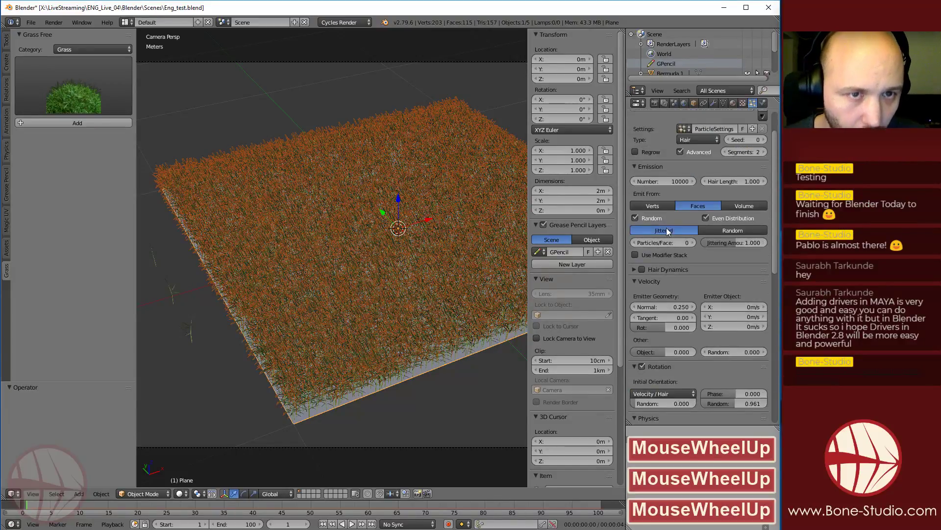
pyautogui.click(666, 182)
pyautogui.write('500')
pyautogui.press('Return')
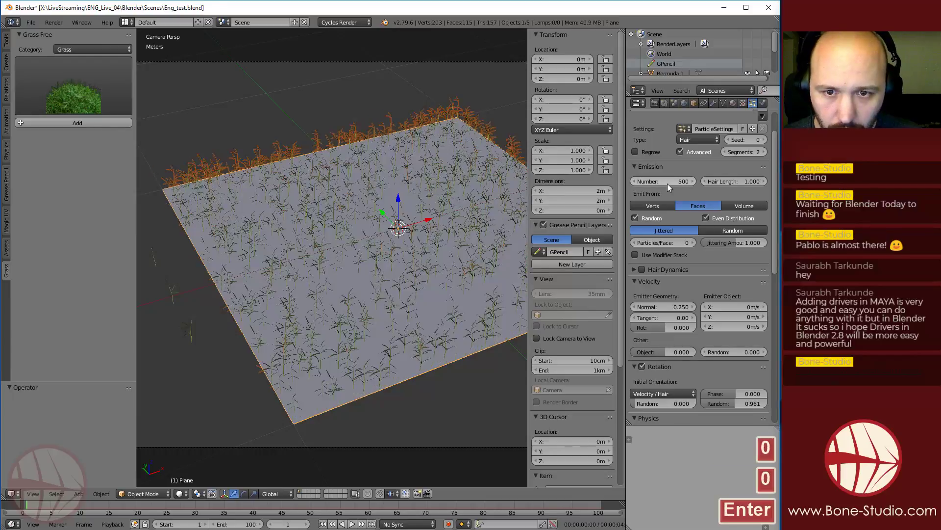
# Enable Pick Random for the plane's Bermuda dupli group and leave Use Count off
pyautogui.scroll(-10, 716, 279)
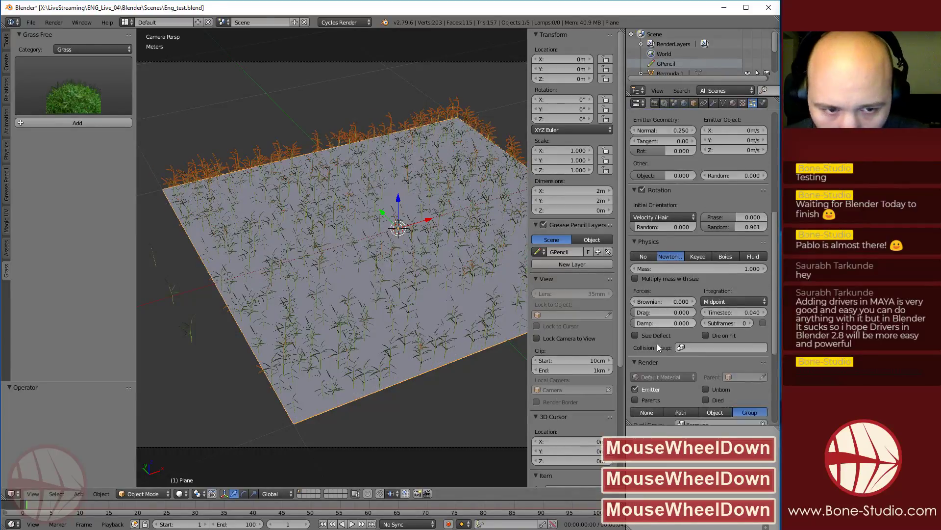
pyautogui.click(659, 300)
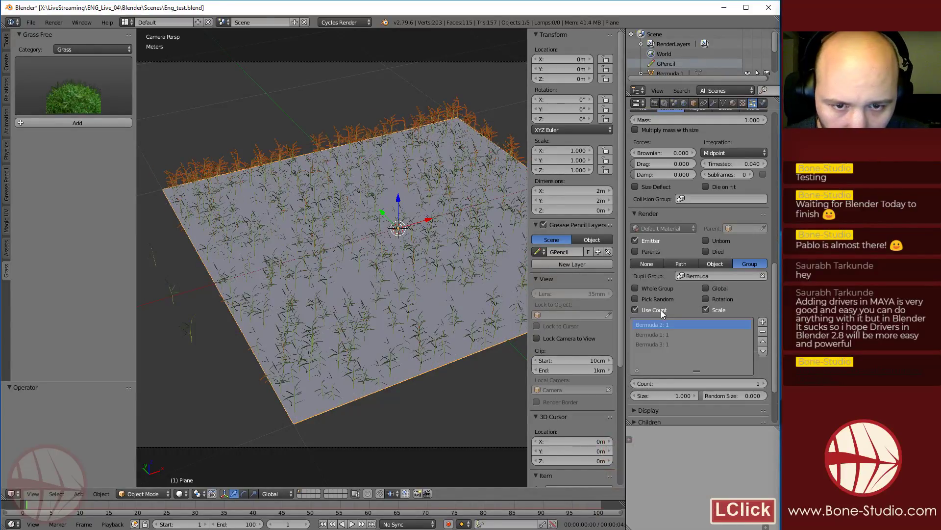
pyautogui.click(649, 310)
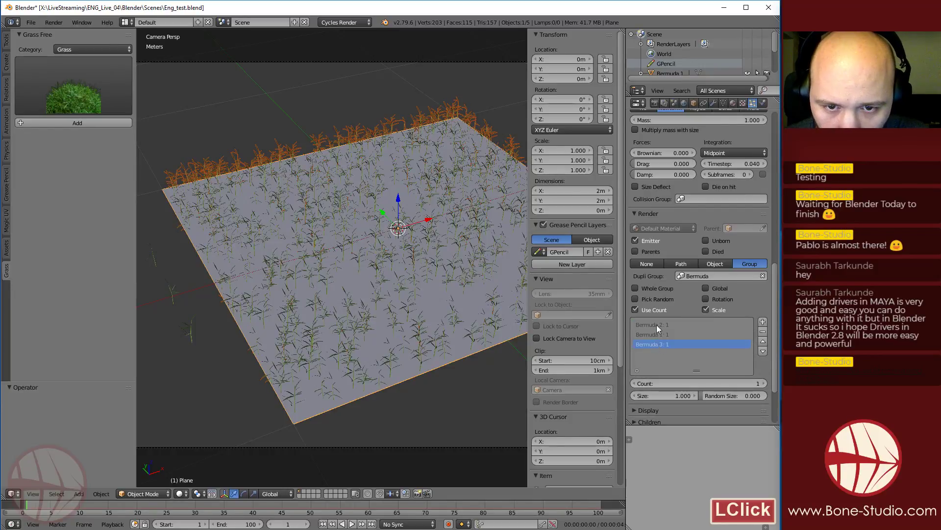
pyautogui.doubleClick(652, 322)
pyautogui.click(649, 308)
pyautogui.click(649, 299)
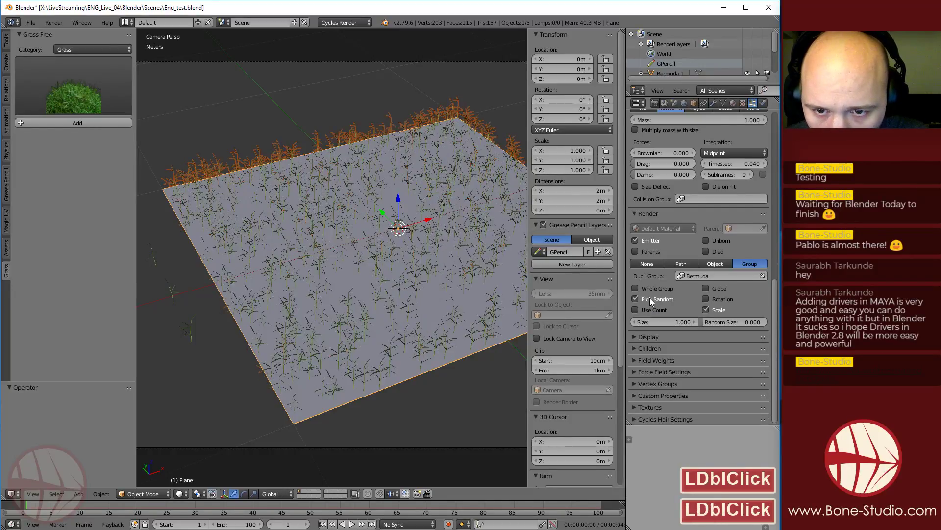
pyautogui.click(689, 276)
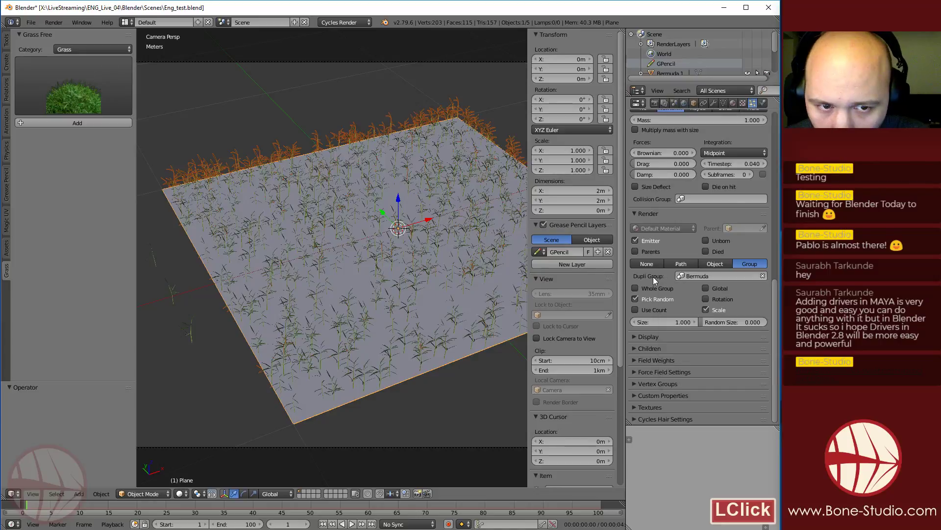
# Check the group membership of the separate grass models beside the plane, and reselect the plane
pyautogui.rightClick(187, 338)
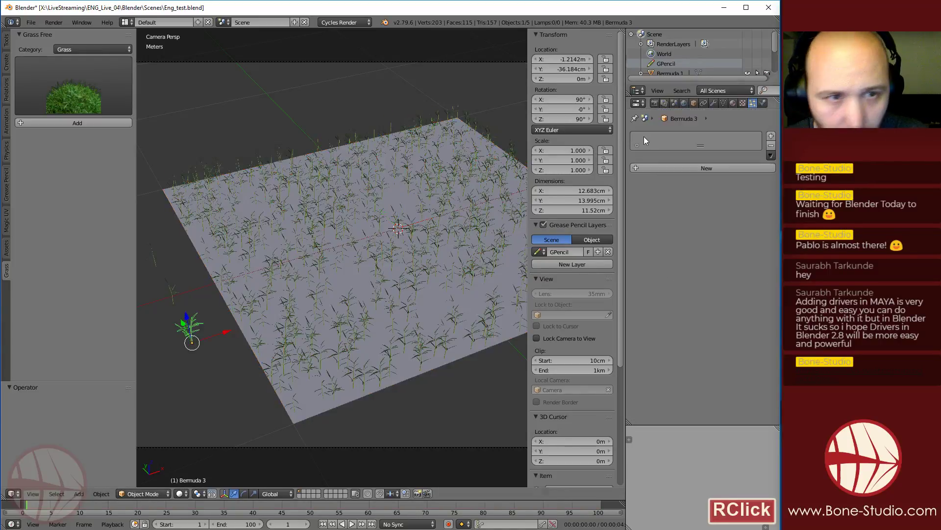
pyautogui.click(694, 103)
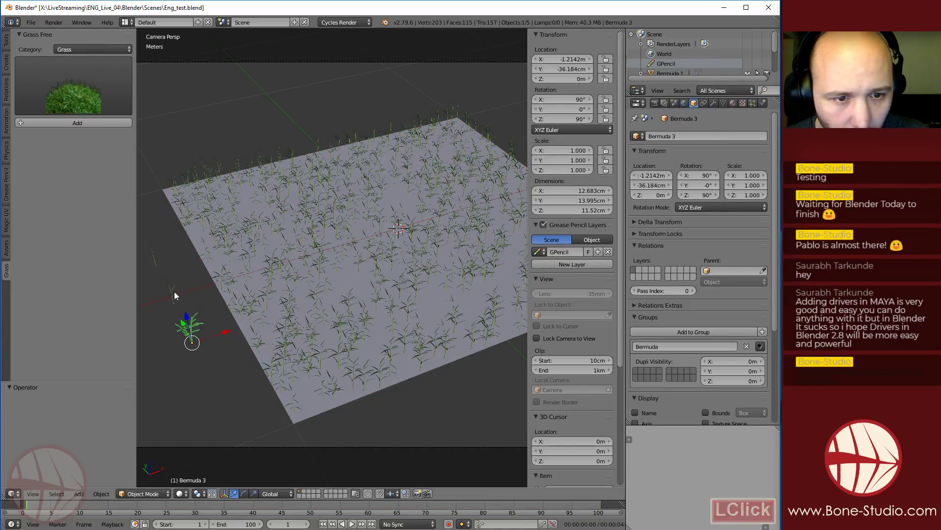
pyautogui.rightClick(154, 259)
pyautogui.rightClick(443, 346)
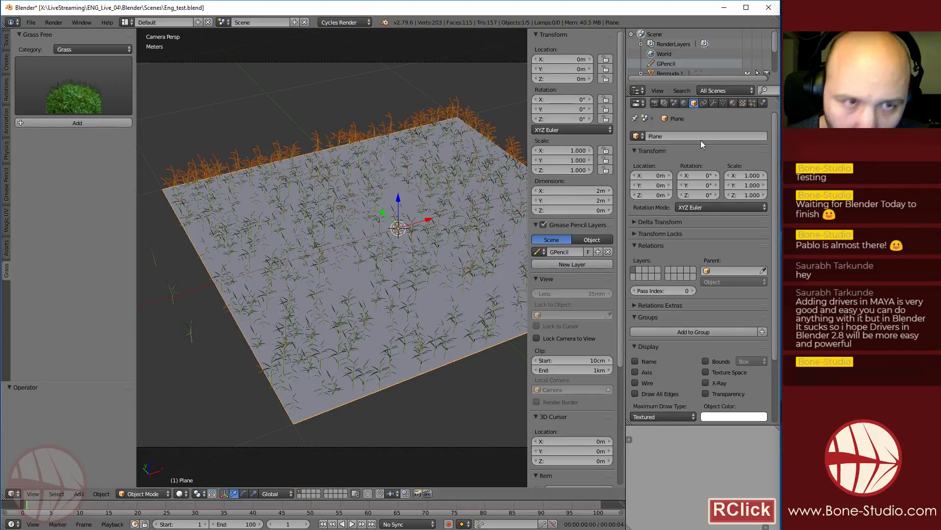
# Set the initial orientation of the plane's hair particles to Global Z and their random phase to 0
pyautogui.click(752, 104)
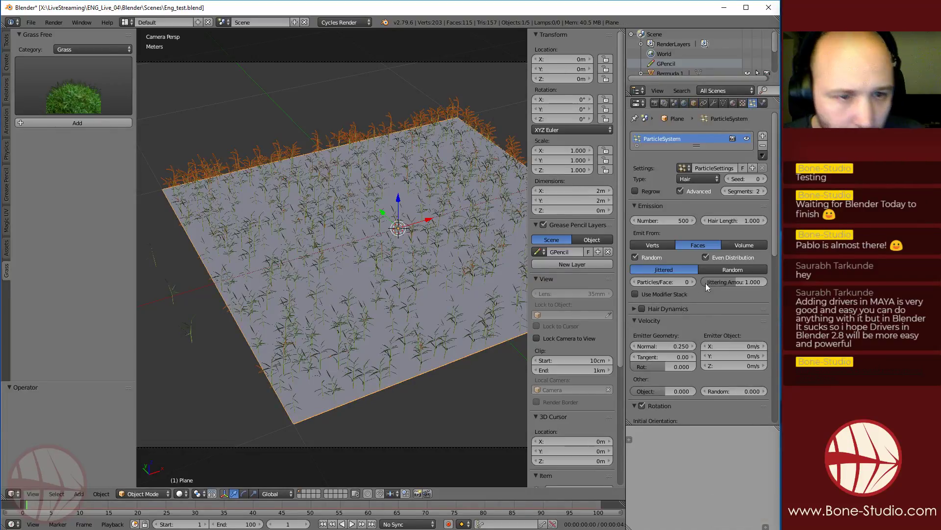
pyautogui.scroll(-10, 728, 293)
pyautogui.scroll(3, 717, 222)
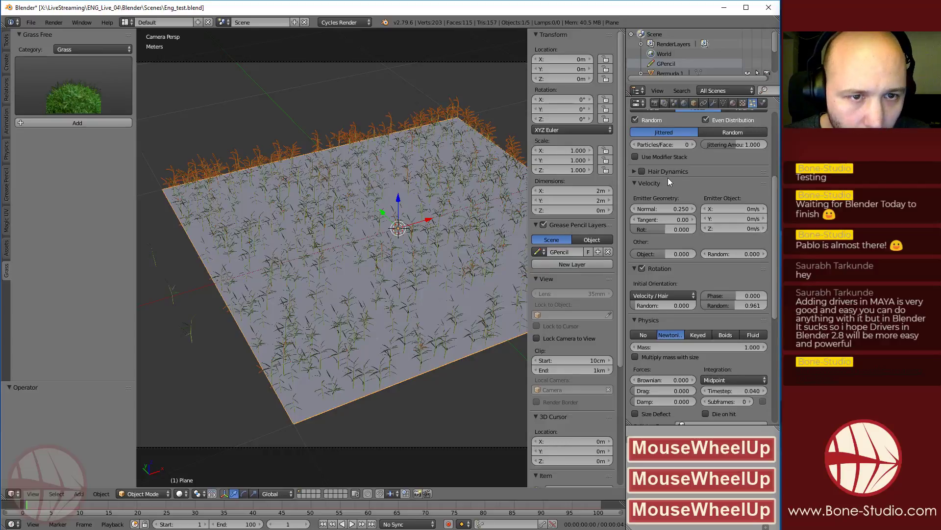
pyautogui.click(678, 294)
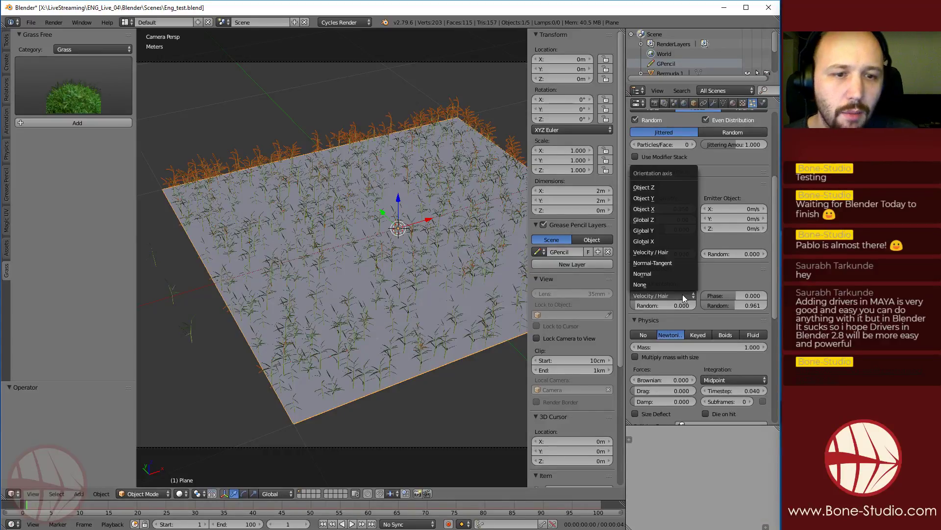
pyautogui.click(651, 221)
pyautogui.moveTo(729, 304)
pyautogui.mouseDown()
pyautogui.moveTo(755, 305)
pyautogui.moveTo(735, 305)
pyautogui.mouseUp()
# Inspect the grass up close and set the random phase of the particle rotation to 1
pyautogui.scroll(3, 361, 383)
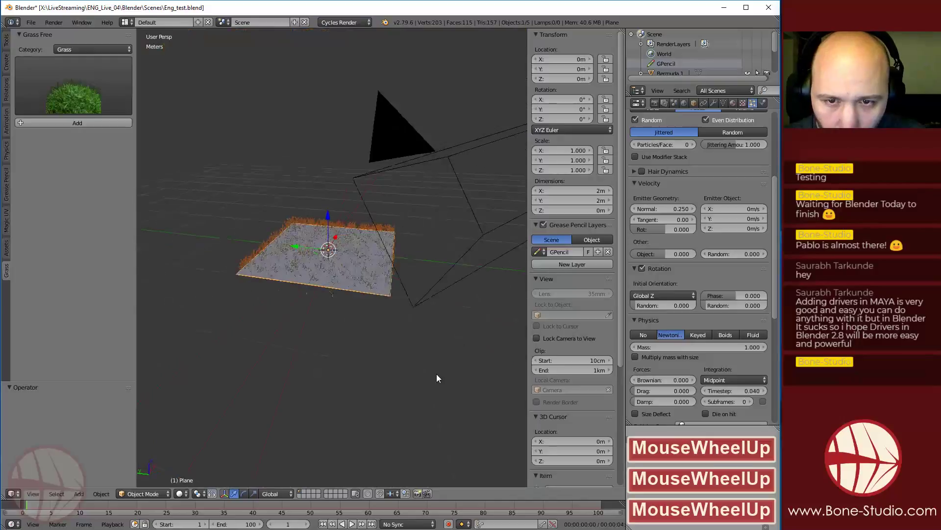
pyautogui.scroll(8, 388, 285)
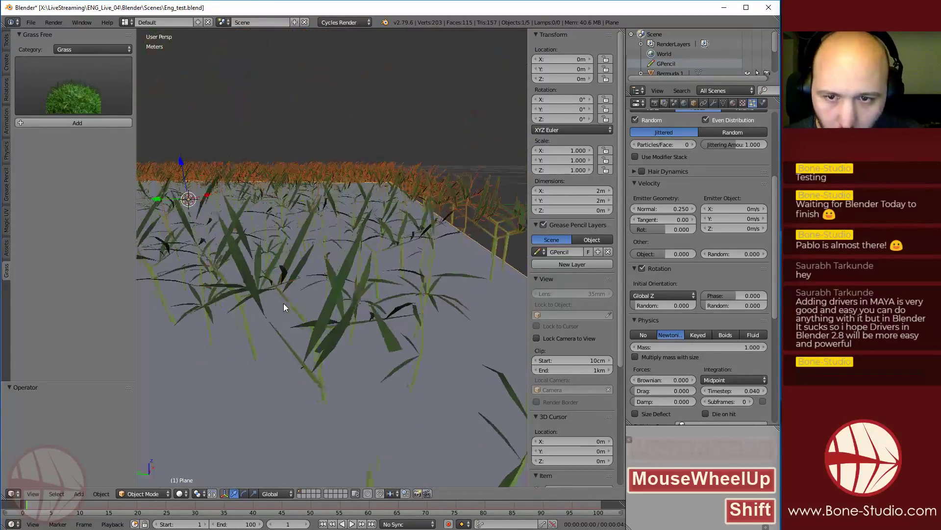
pyautogui.scroll(-5, 363, 303)
pyautogui.scroll(4, 379, 325)
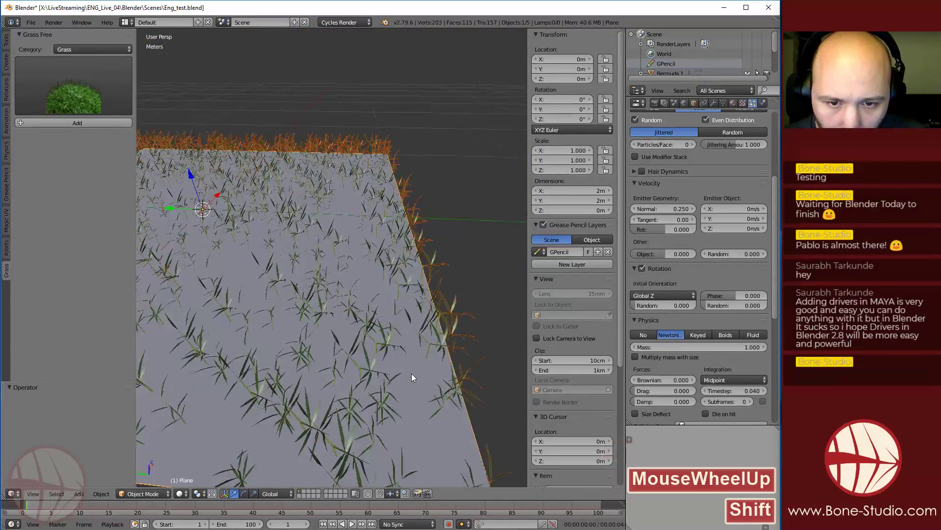
pyautogui.moveTo(411, 373); pyautogui.dragTo(387, 297, button='middle')
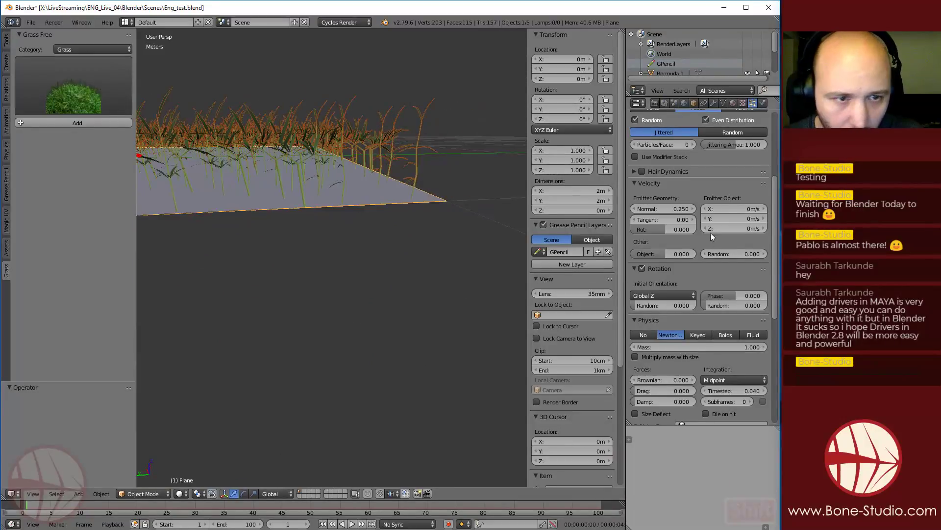
pyautogui.moveTo(734, 305); pyautogui.dragTo(748, 305)
pyautogui.press('Escape')
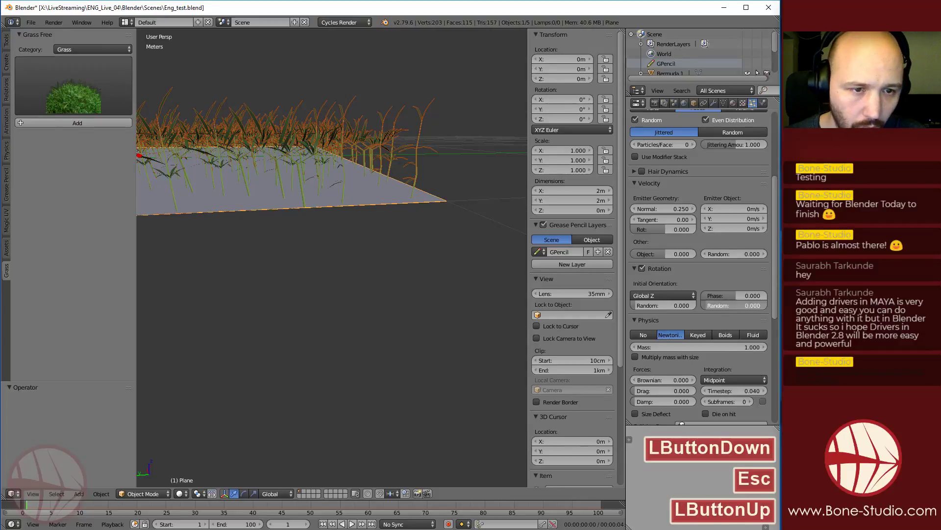
pyautogui.click(735, 305)
pyautogui.write('1')
pyautogui.press('Return')
pyautogui.moveTo(405, 196); pyautogui.dragTo(390, 216, button='middle')
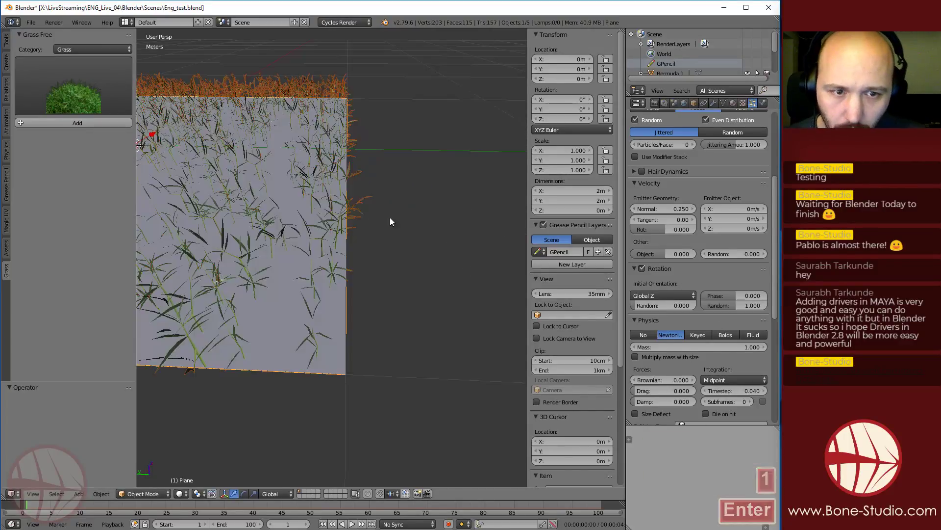
# Set the random orientation of the hair particles to 0.111 and preview the grass rendered from the camera
pyautogui.moveTo(643, 307)
pyautogui.mouseDown()
pyautogui.moveTo(662, 307)
pyautogui.moveTo(648, 307)
pyautogui.mouseUp()
pyautogui.hotkey('shift', 'c')
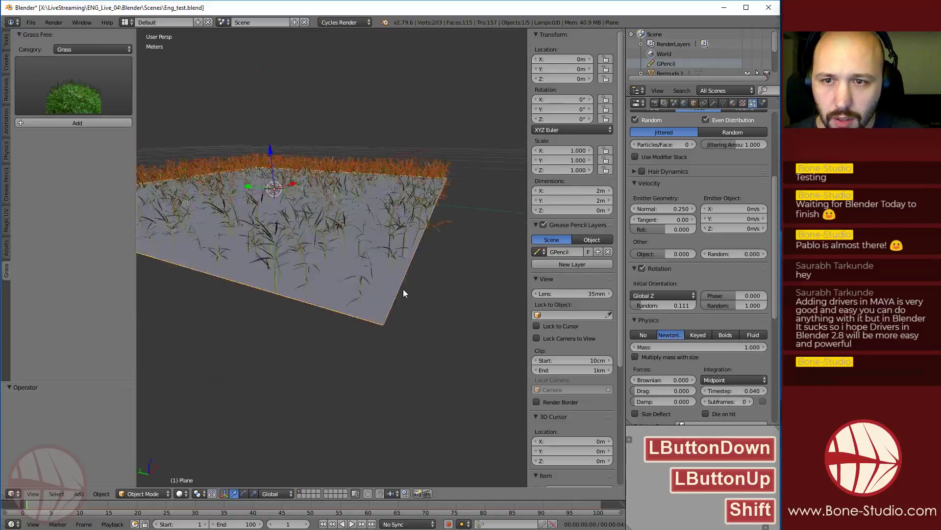
pyautogui.press('KP_0')
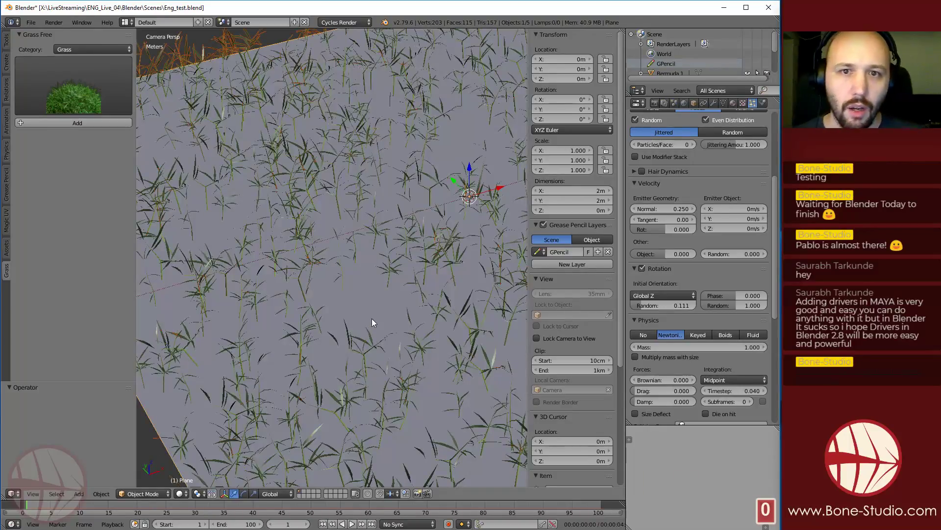
pyautogui.scroll(-5, 206, 265)
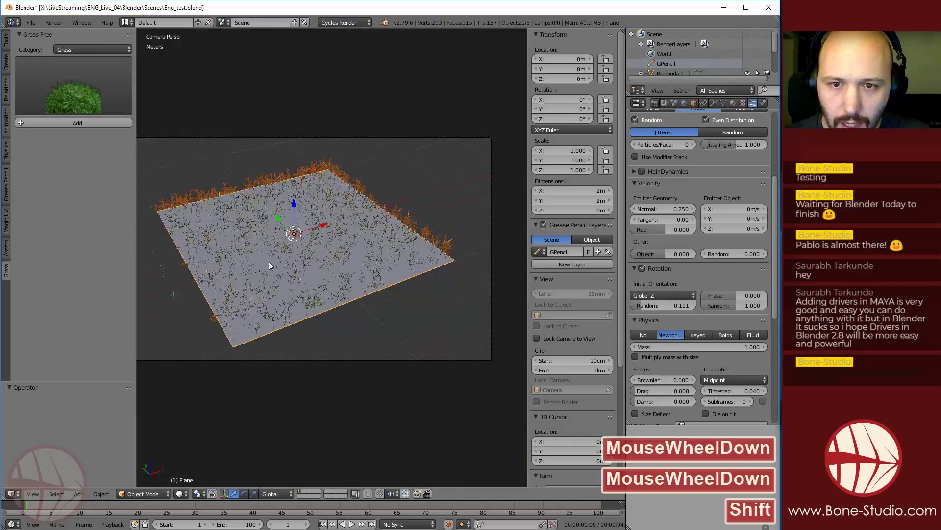
pyautogui.keyDown('shift'); pyautogui.moveTo(269, 261); pyautogui.dragTo(314, 257, button='middle'); pyautogui.keyUp('shift')
pyautogui.hotkey('shift', 'z')
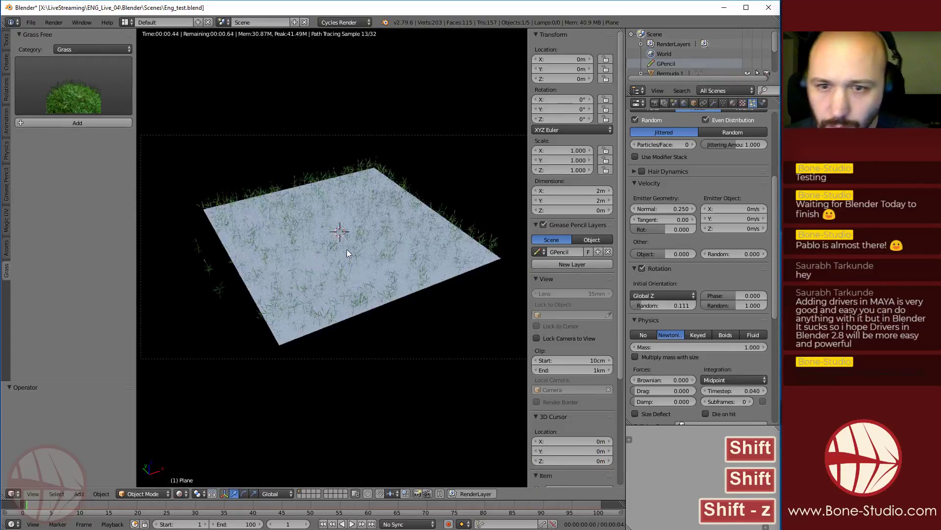
pyautogui.hotkey('shift', 'z')
# Set the render tile size to 16 by 16 in the performance settings
pyautogui.click(655, 103)
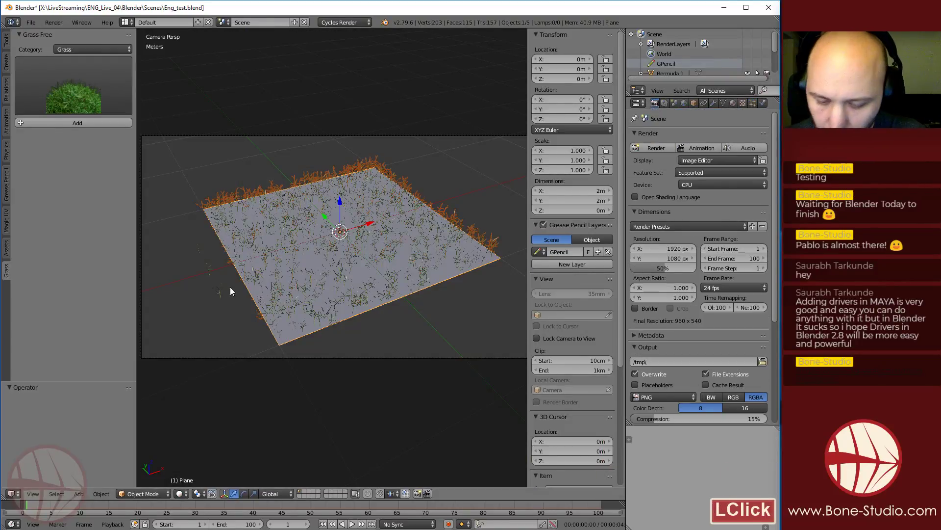
pyautogui.scroll(-3, 710, 377)
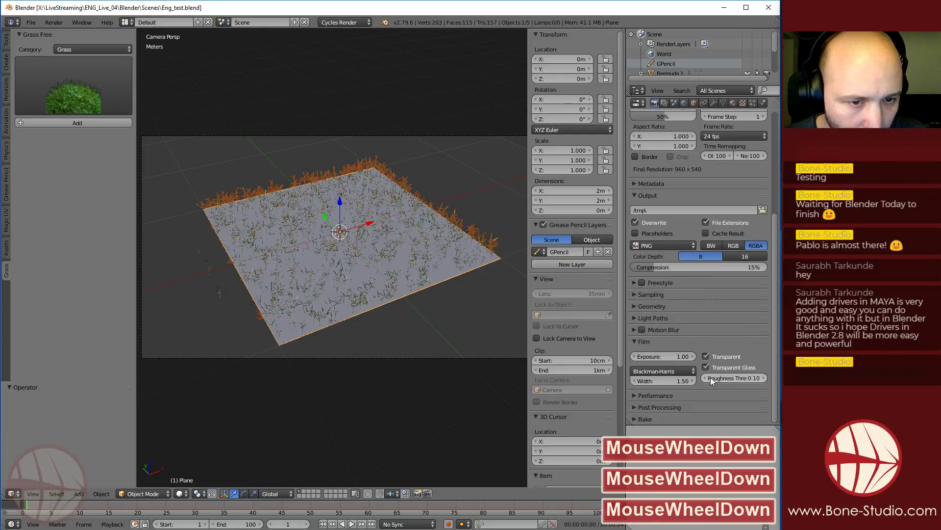
pyautogui.doubleClick(669, 306)
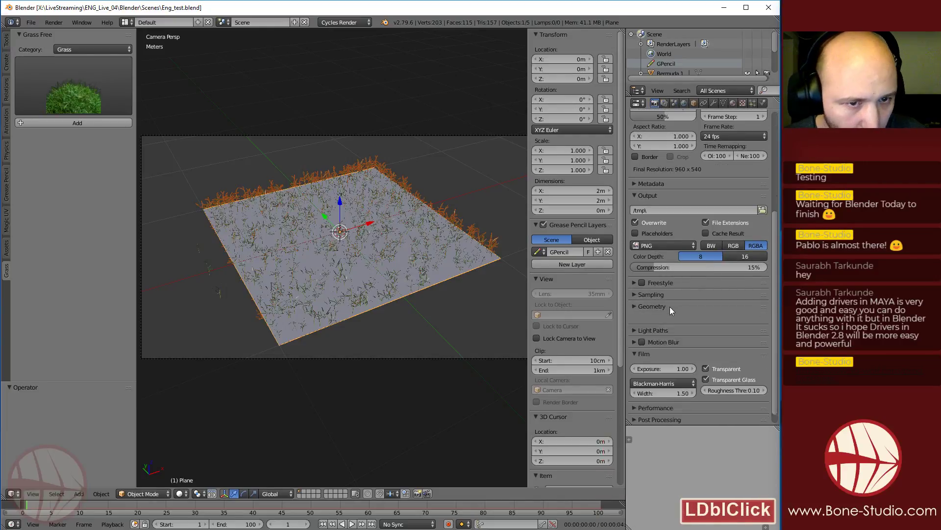
pyautogui.click(659, 396)
pyautogui.scroll(-5, 661, 399)
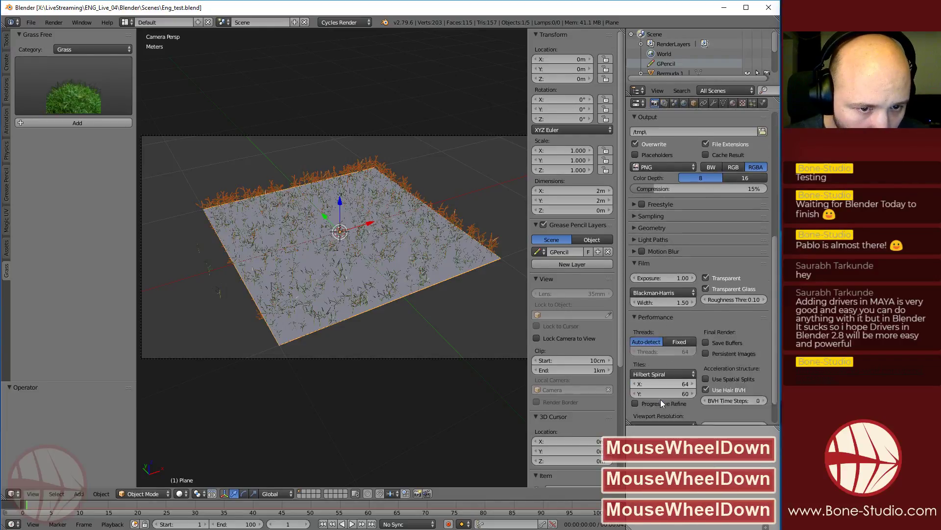
pyautogui.click(642, 350)
pyautogui.write('16')
pyautogui.press('Return')
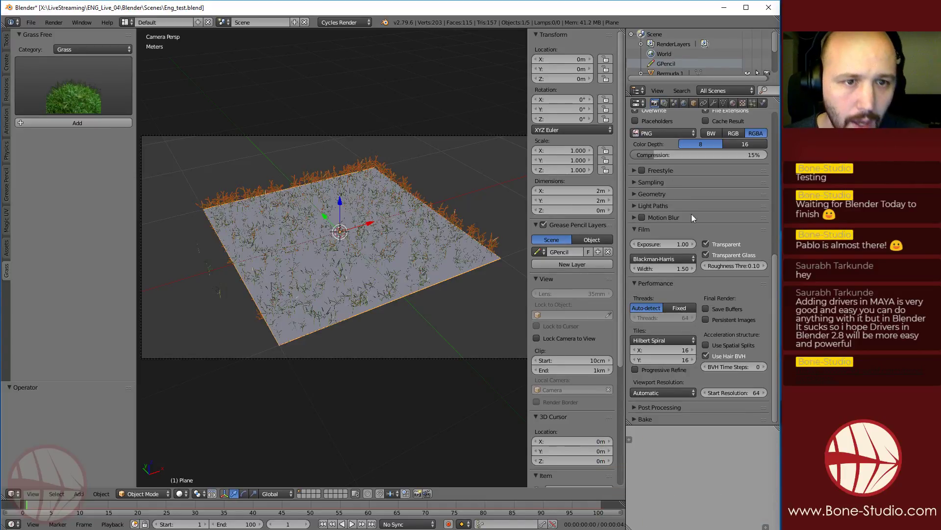
# Render a test image of the sparse grass from the camera and return to the 3D view
pyautogui.scroll(10, 696, 245)
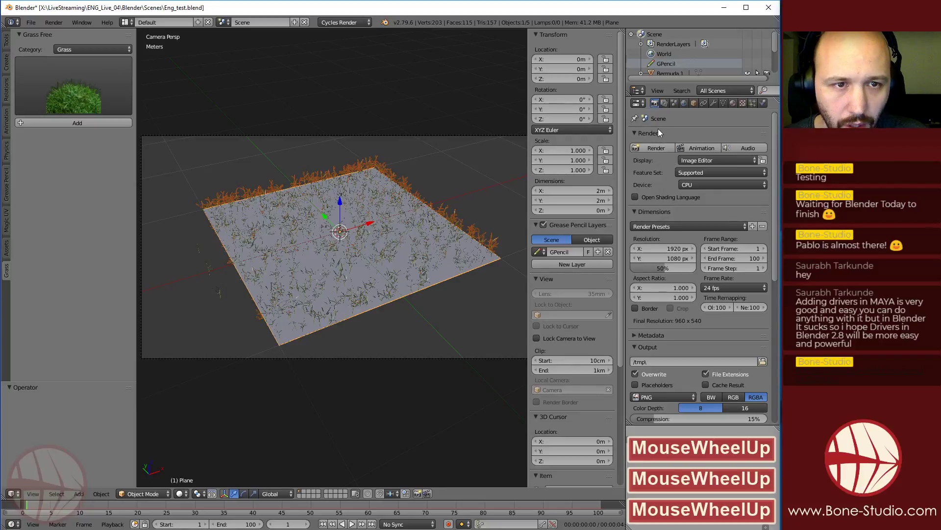
pyautogui.click(652, 146)
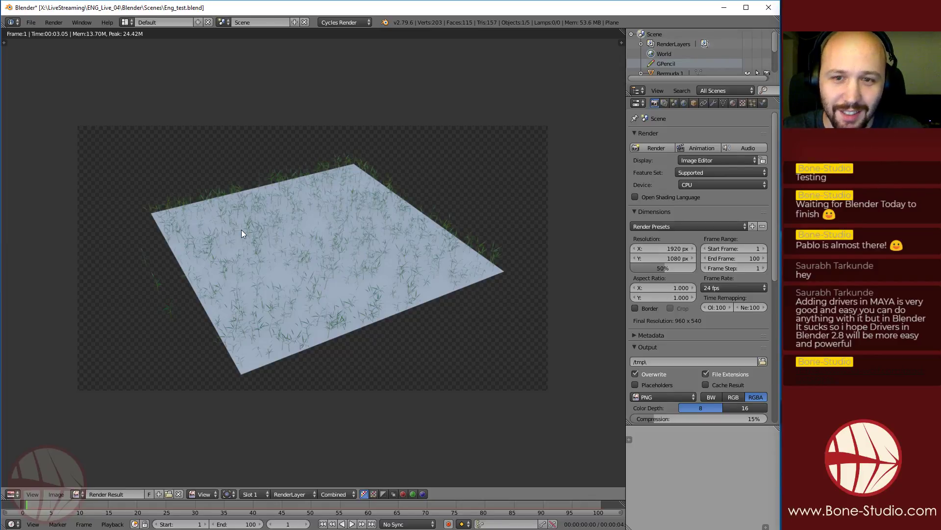
pyautogui.press('Escape')
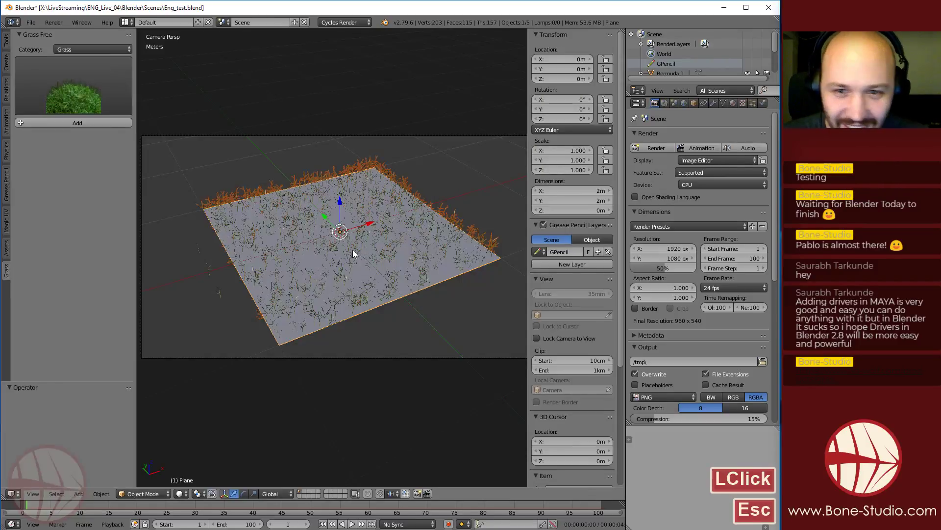
# Set the plane's hair particle number to 10000 for dense grass
pyautogui.click(752, 102)
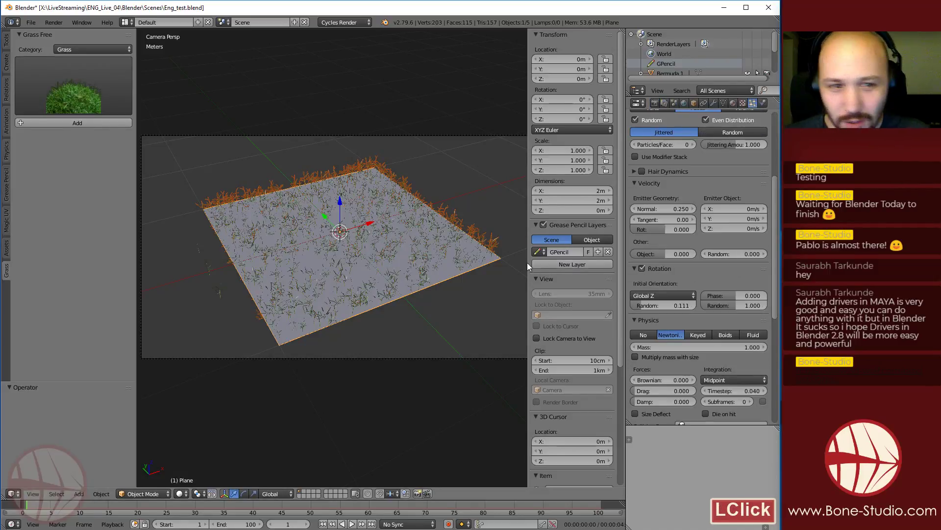
pyautogui.scroll(5, 669, 283)
pyautogui.click(662, 221)
pyautogui.write('10000')
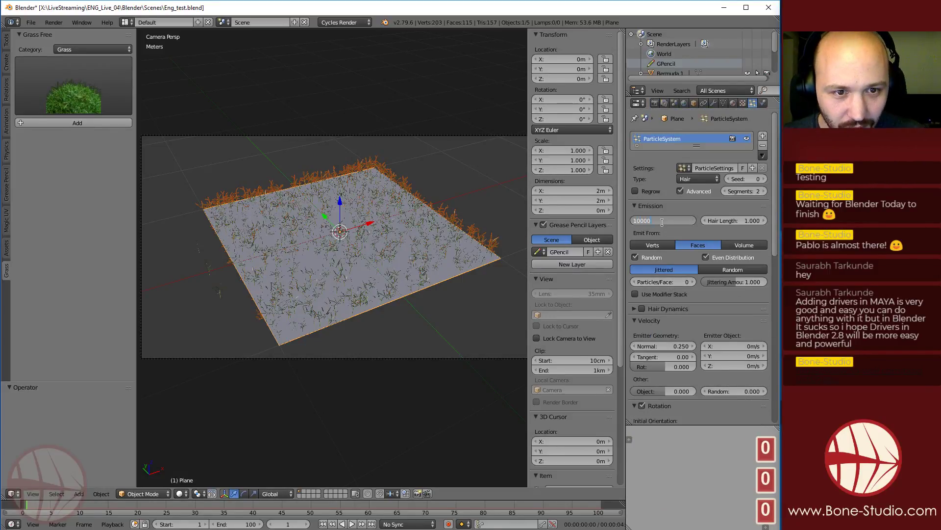
pyautogui.press('Return')
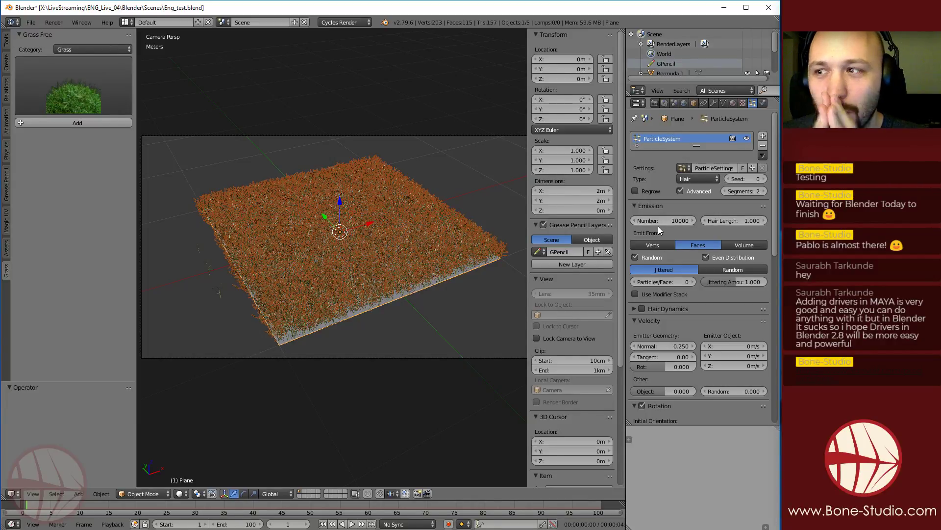
pyautogui.click(657, 222)
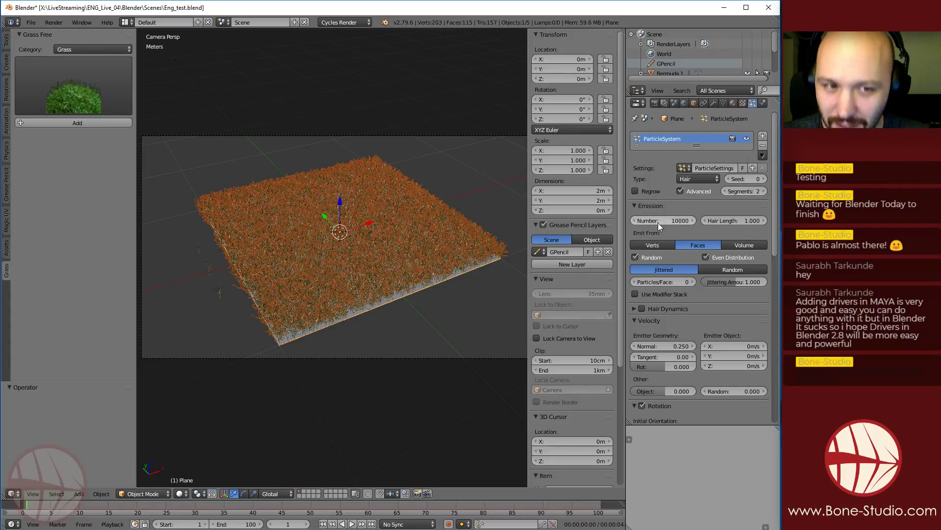
# Set the plane's hair particle number to 5000
pyautogui.write('5000')
pyautogui.press('Return')
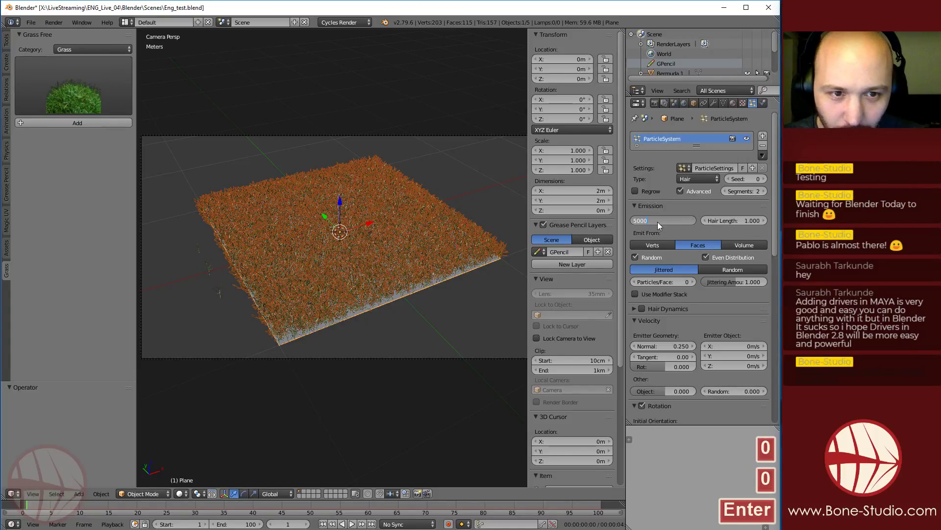
pyautogui.click(742, 103)
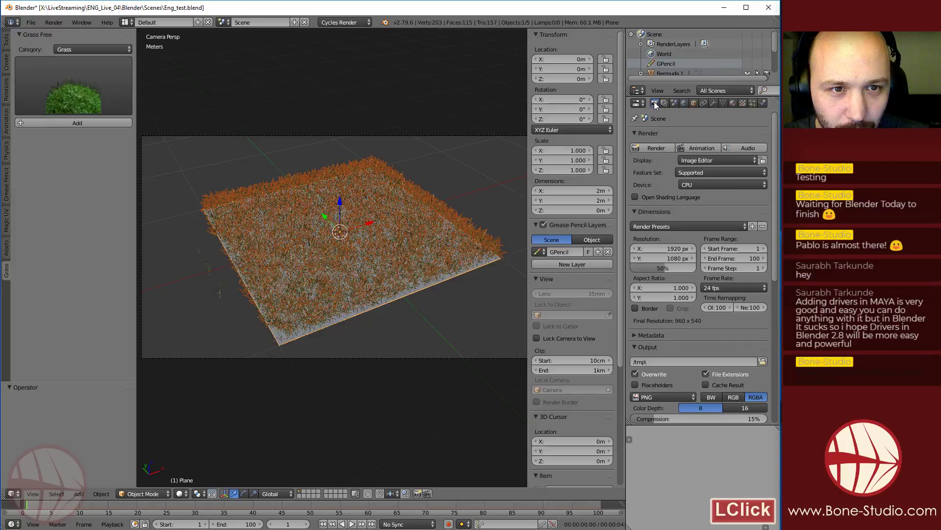
# Add a new material to the plane and give its Diffuse BSDF a dark brown colour
pyautogui.click(733, 103)
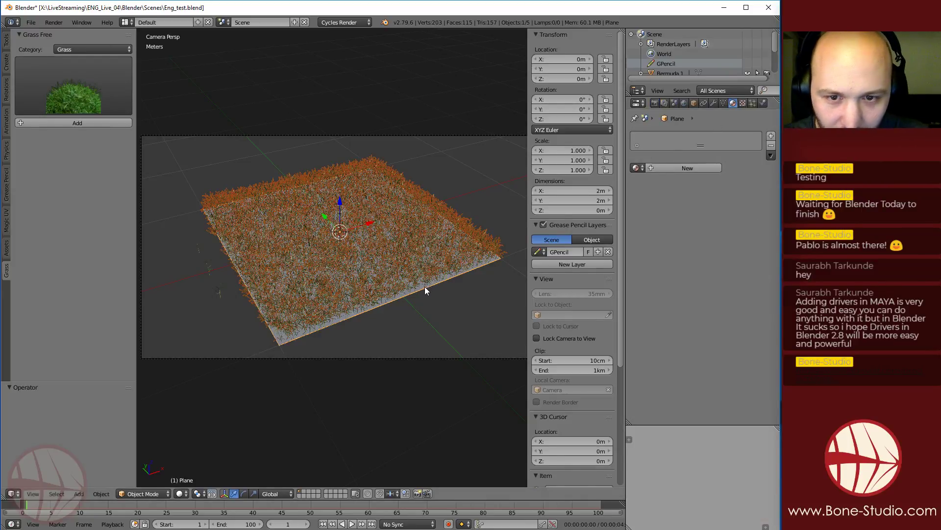
pyautogui.rightClick(562, 251)
pyautogui.doubleClick(680, 171)
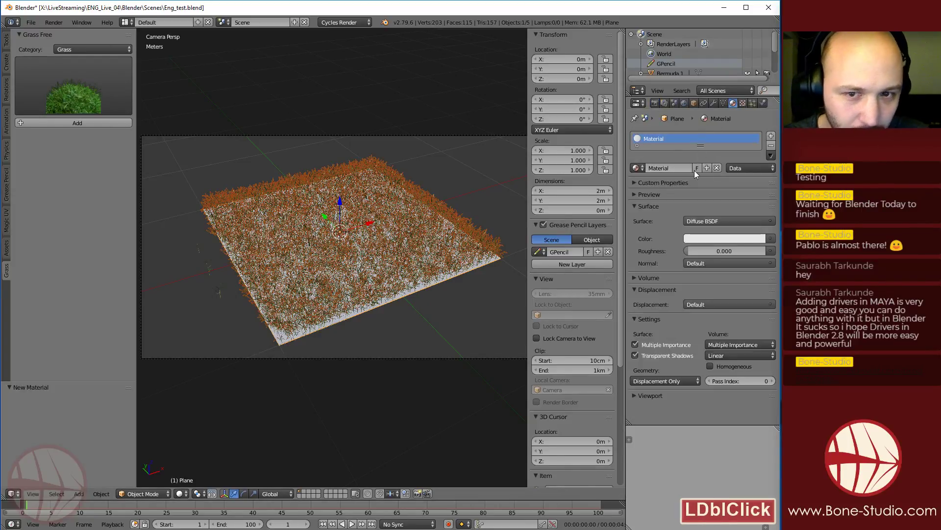
pyautogui.doubleClick(719, 239)
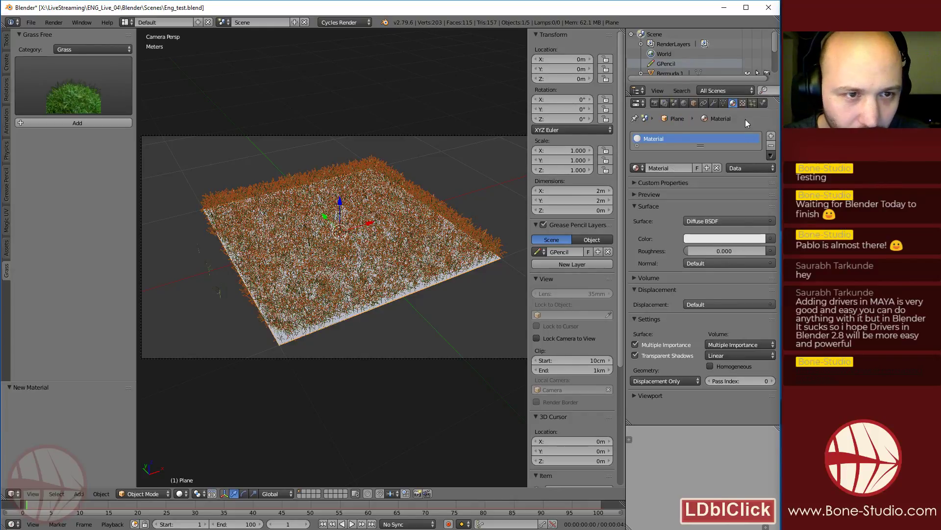
pyautogui.click(729, 240)
pyautogui.moveTo(716, 141); pyautogui.dragTo(712, 166)
pyautogui.click(714, 180)
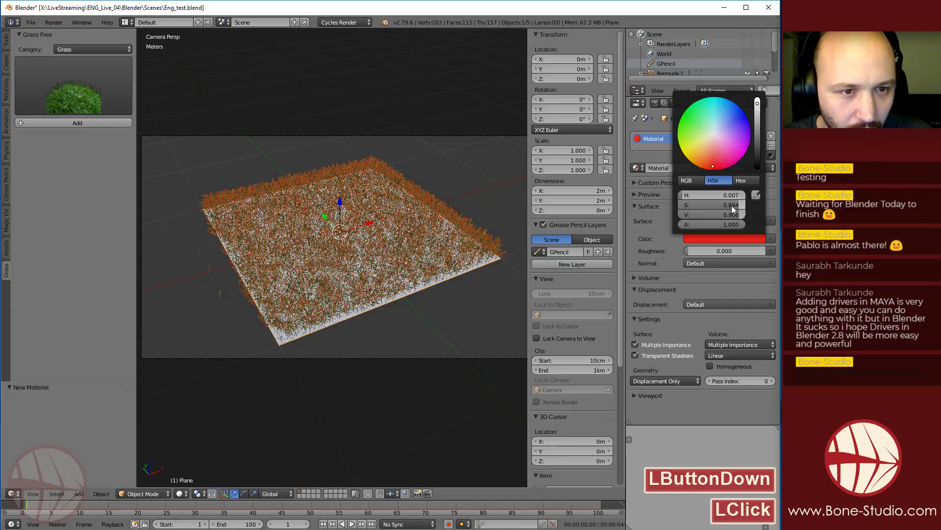
pyautogui.moveTo(733, 210)
pyautogui.mouseDown()
pyautogui.moveTo(696, 213)
pyautogui.moveTo(725, 214)
pyautogui.moveTo(701, 205)
pyautogui.moveTo(716, 205)
pyautogui.moveTo(699, 211)
pyautogui.moveTo(696, 196)
pyautogui.moveTo(708, 211)
pyautogui.moveTo(718, 205)
pyautogui.mouseUp()
pyautogui.click(721, 238)
pyautogui.click(664, 240)
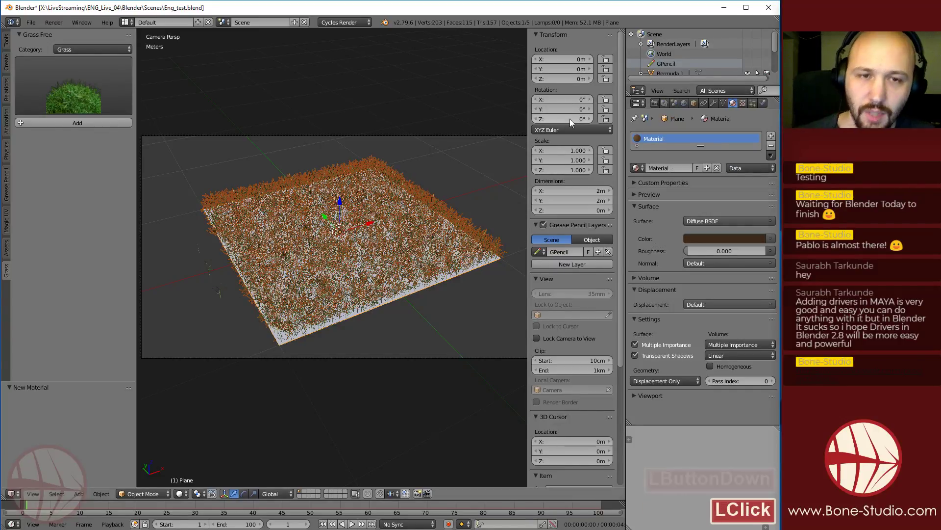
# Render a test image of the grass on the brown ground and return to the 3D view
pyautogui.click(655, 102)
pyautogui.click(653, 149)
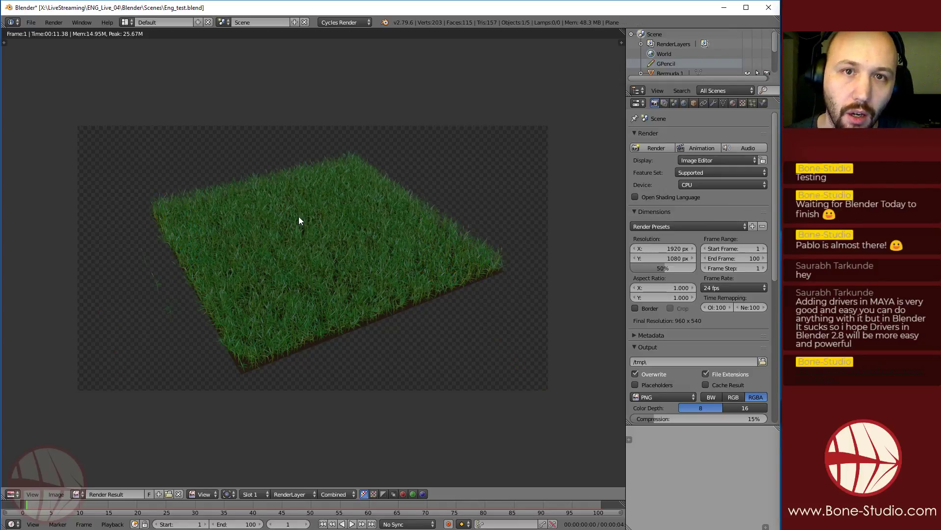
pyautogui.press('Escape')
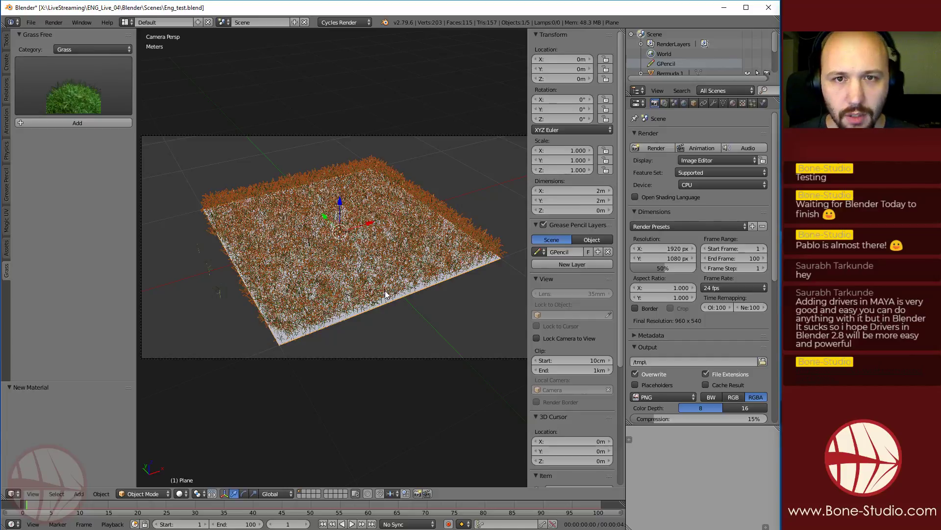
# Enlarge the plane to 20 m by 20 m through its X and Y dimensions
pyautogui.scroll(-8, 385, 294)
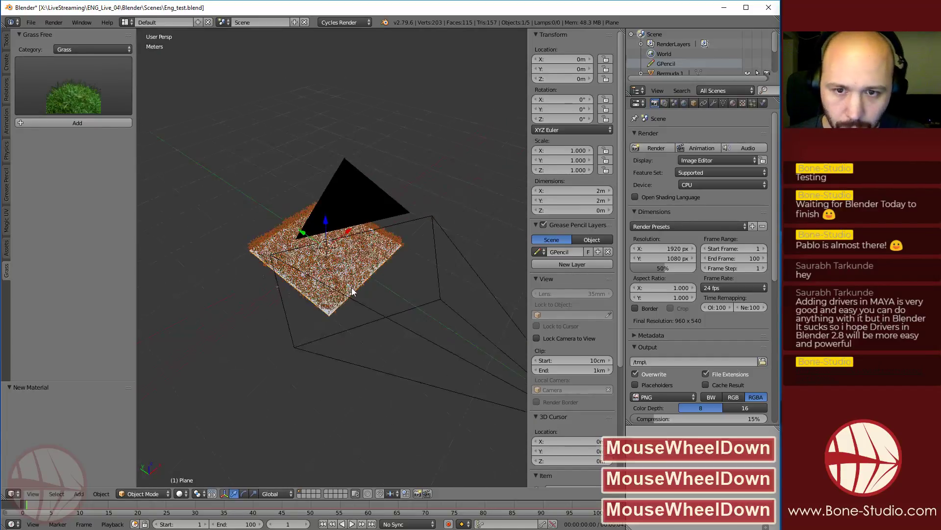
pyautogui.scroll(-3, 352, 291)
pyautogui.click(577, 189)
pyautogui.write('20')
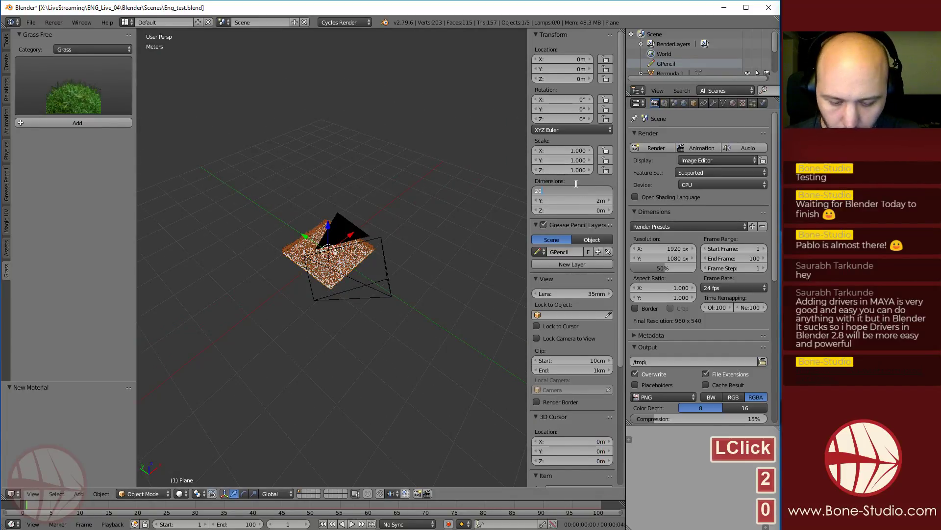
pyautogui.press('Tab')
pyautogui.write('20')
pyautogui.press('Return')
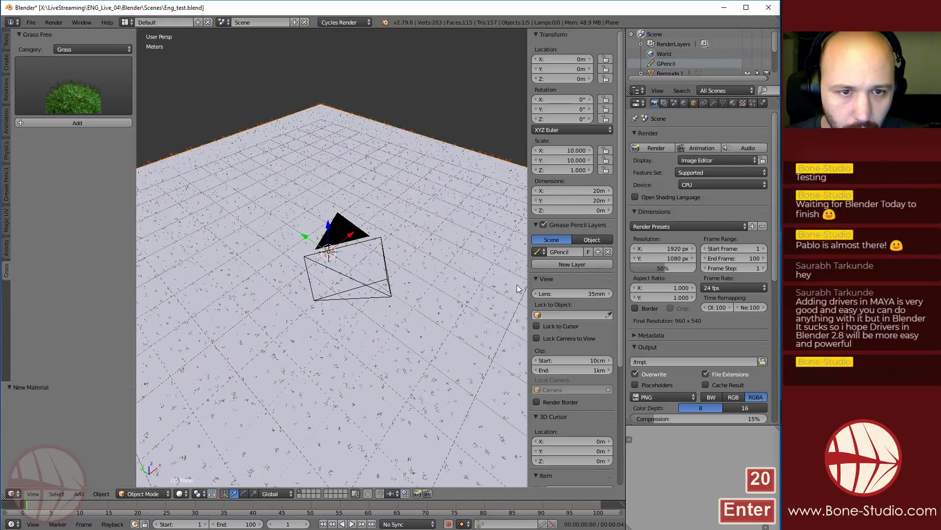
# Apply the scale of the enlarged plane
pyautogui.moveTo(517, 289); pyautogui.dragTo(426, 292, button='middle')
pyautogui.hotkey('ctrl', 'a')
pyautogui.click(384, 273)
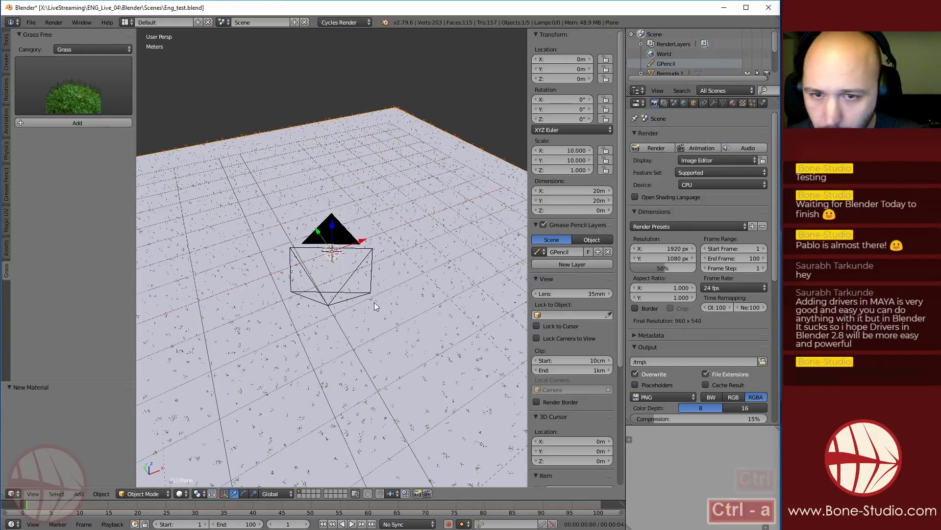
pyautogui.hotkey('ctrl', 'a')
pyautogui.click(343, 290)
pyautogui.scroll(3, 411, 333)
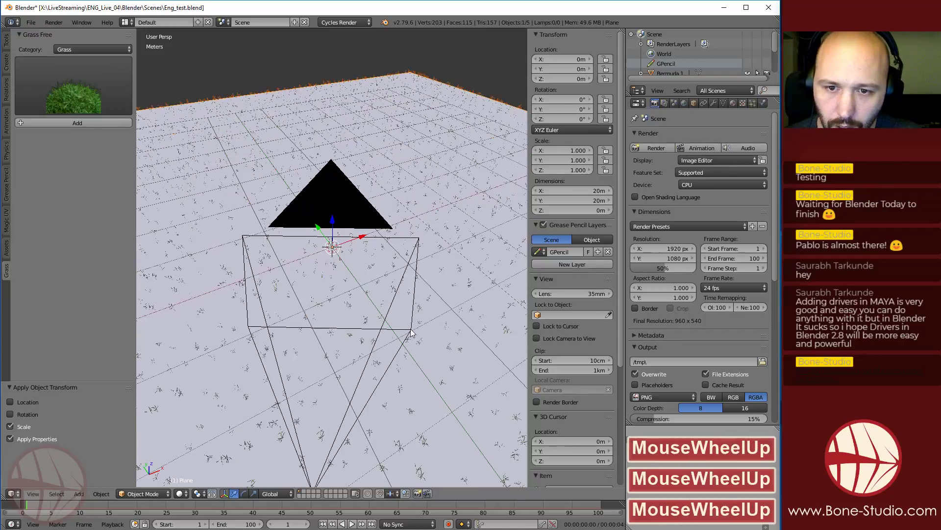
pyautogui.scroll(-3, 411, 332)
# Fly the camera to a lower angle that frames most of the enlarged plane
pyautogui.press('KP_0')
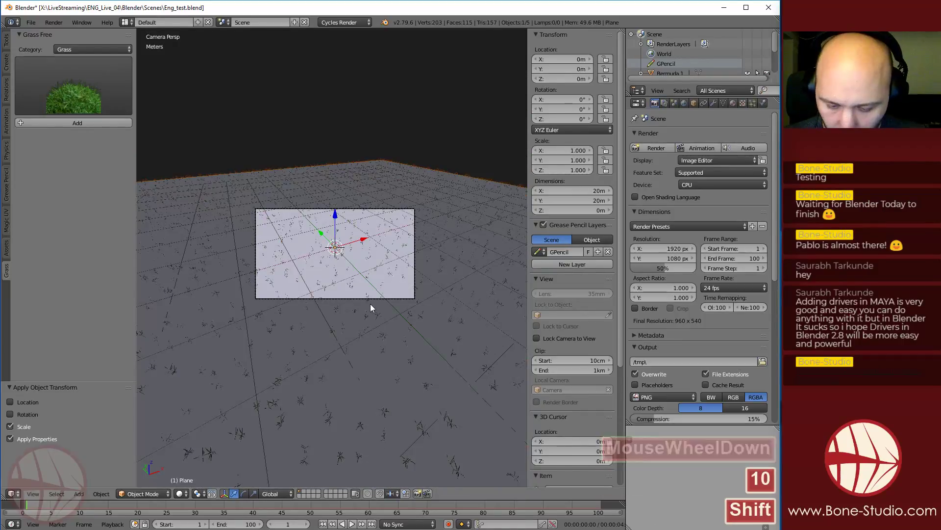
pyautogui.hotkey('shift', 'f')
pyautogui.press('s')
pyautogui.hotkey('shift', 'a')
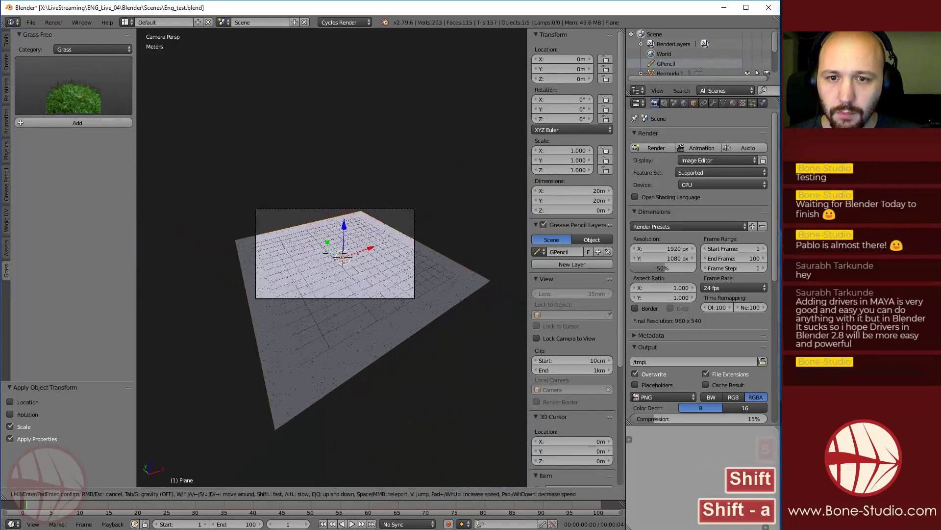
pyautogui.hotkey('shift', 'w')
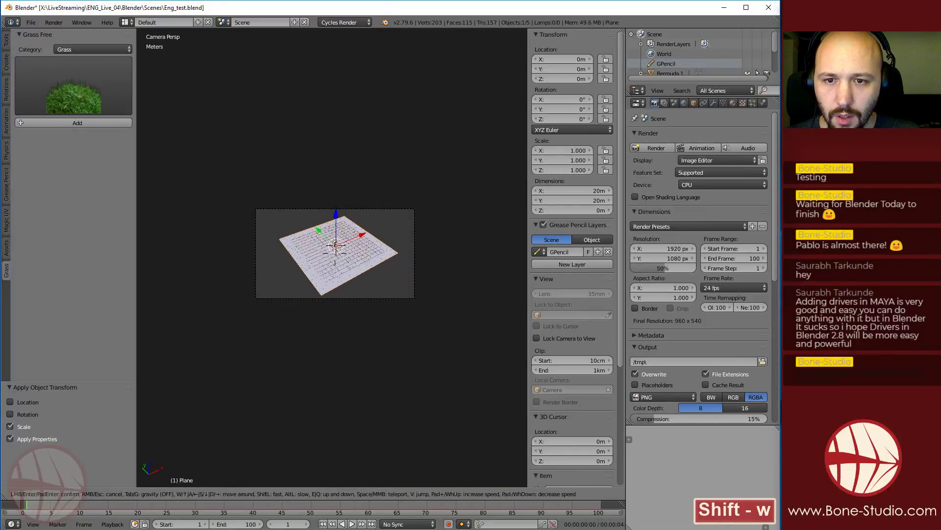
pyautogui.hotkey('shift', 'w')
pyautogui.hotkey('shift', 'w')
pyautogui.hotkey('shift', 'a')
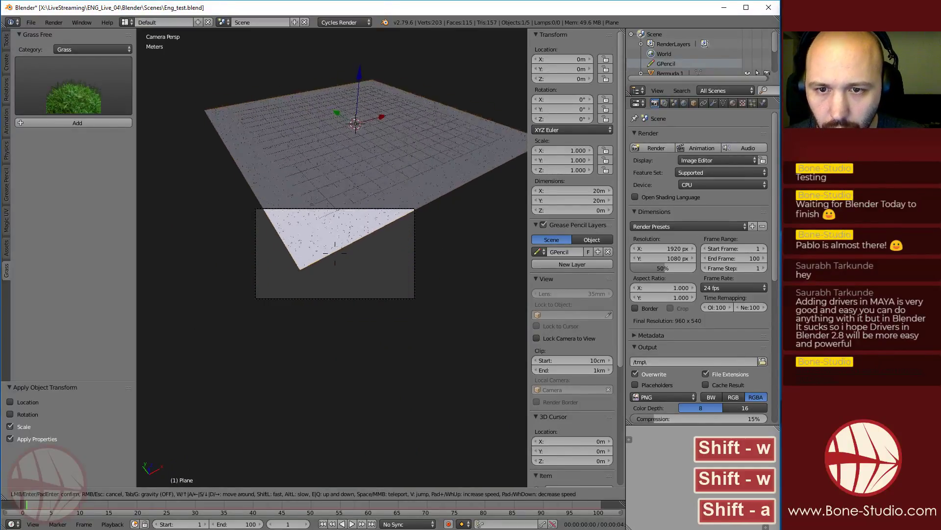
pyautogui.hotkey('shift', 's')
pyautogui.hotkey('shift', 'd')
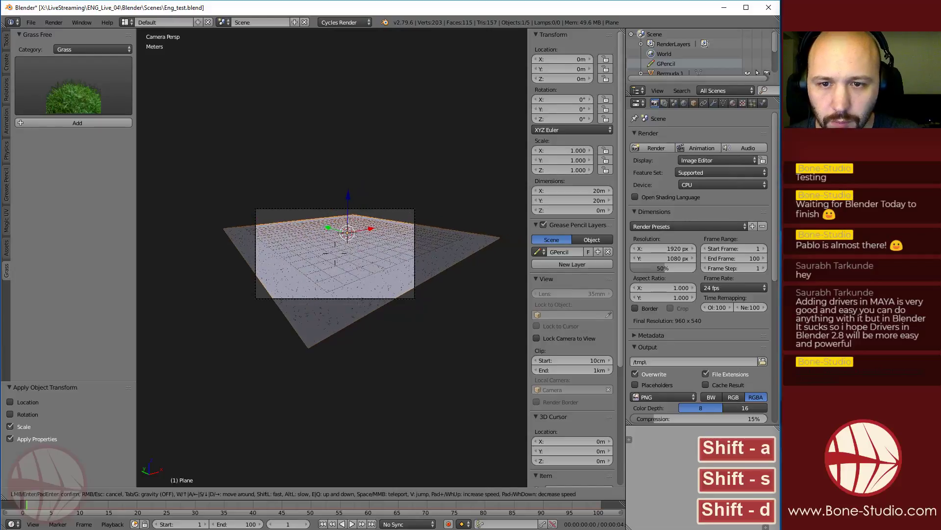
pyautogui.click(331, 257)
# Render a test image of the 20 m plane from the repositioned camera and return to the 3D view
pyautogui.click(655, 148)
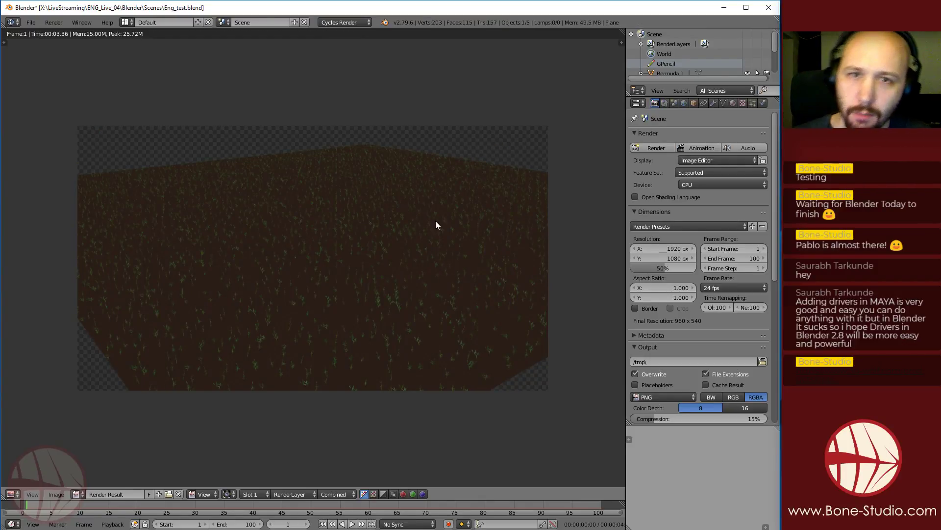
pyautogui.press('Escape')
pyautogui.rightClick(445, 239)
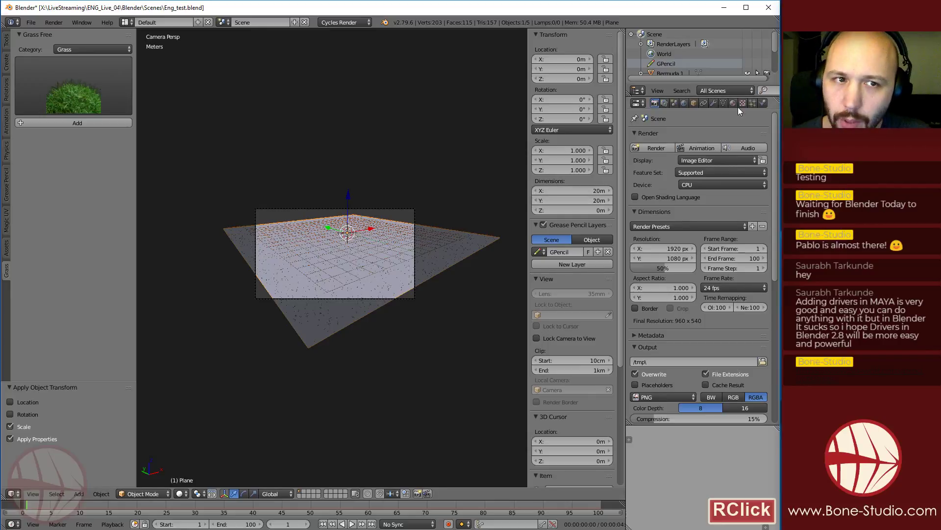
# Enable interpolated children on the plane's particle system and set their viewport display amount to 0
pyautogui.click(753, 102)
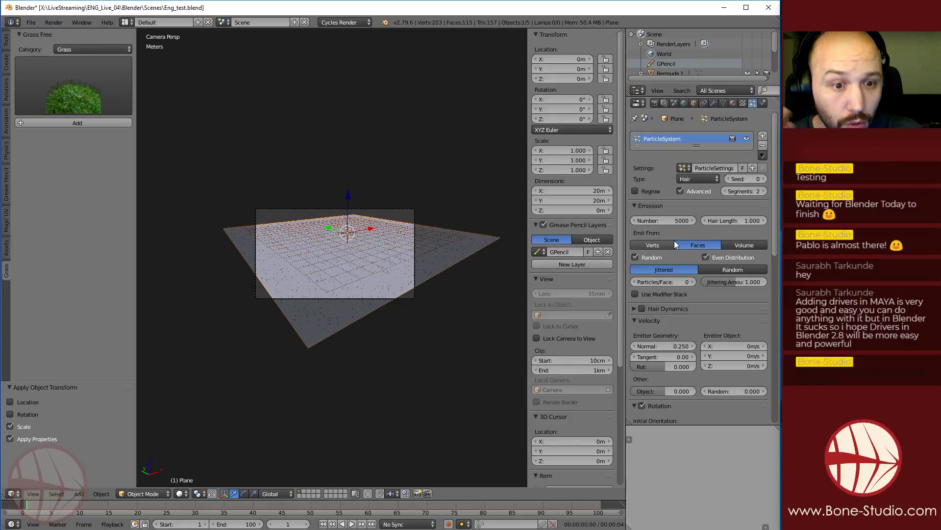
pyautogui.scroll(-3, 690, 320)
pyautogui.scroll(-5, 690, 319)
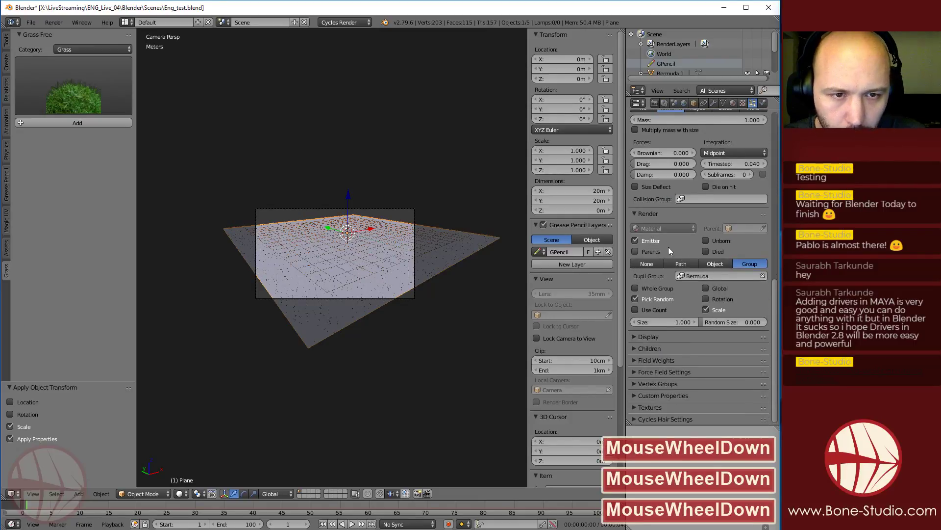
pyautogui.click(664, 348)
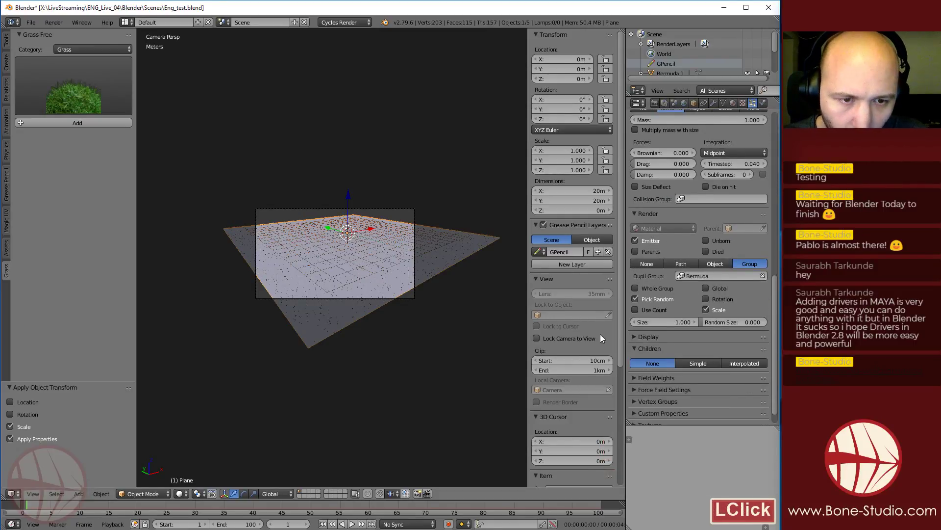
pyautogui.click(744, 364)
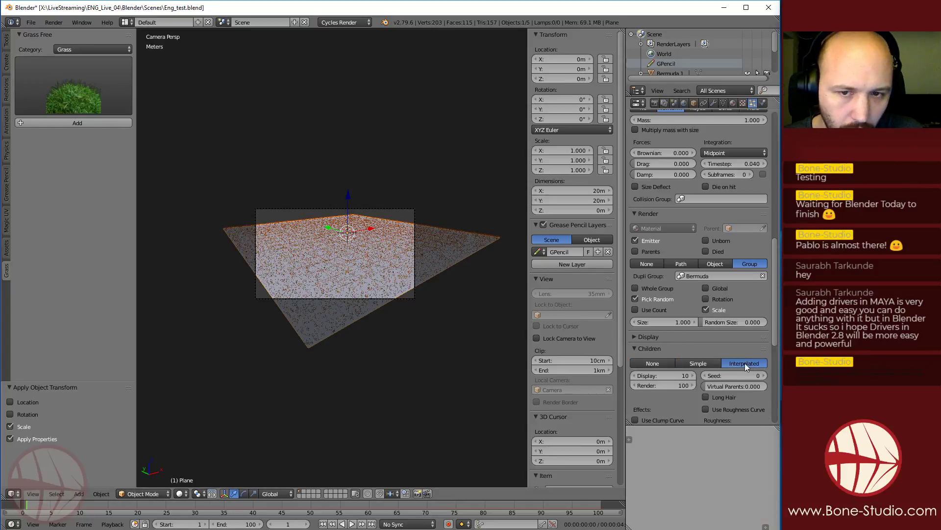
pyautogui.click(668, 375)
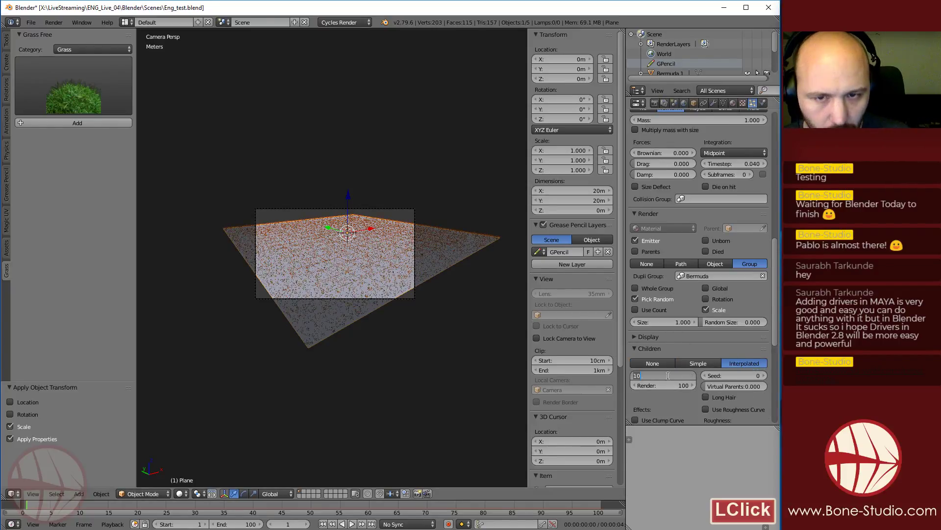
pyautogui.write('0')
pyautogui.press('Return')
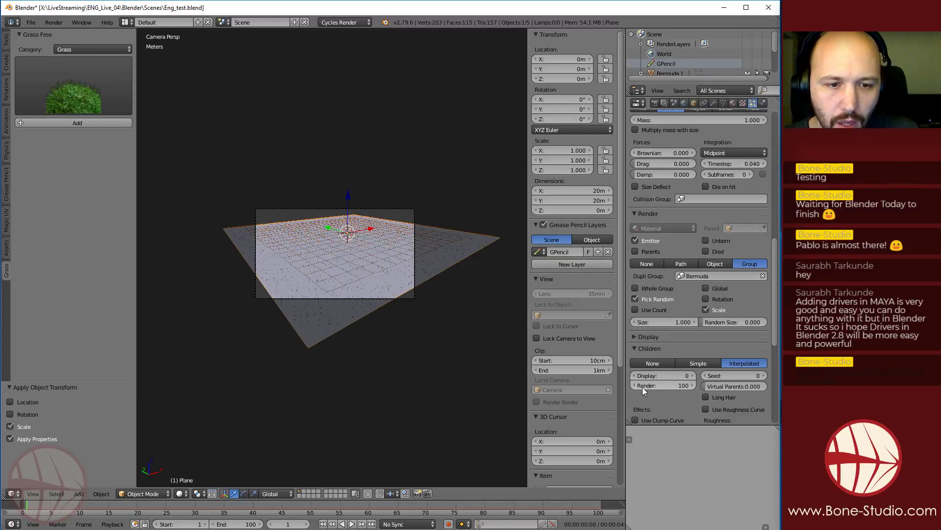
pyautogui.scroll(10, 678, 352)
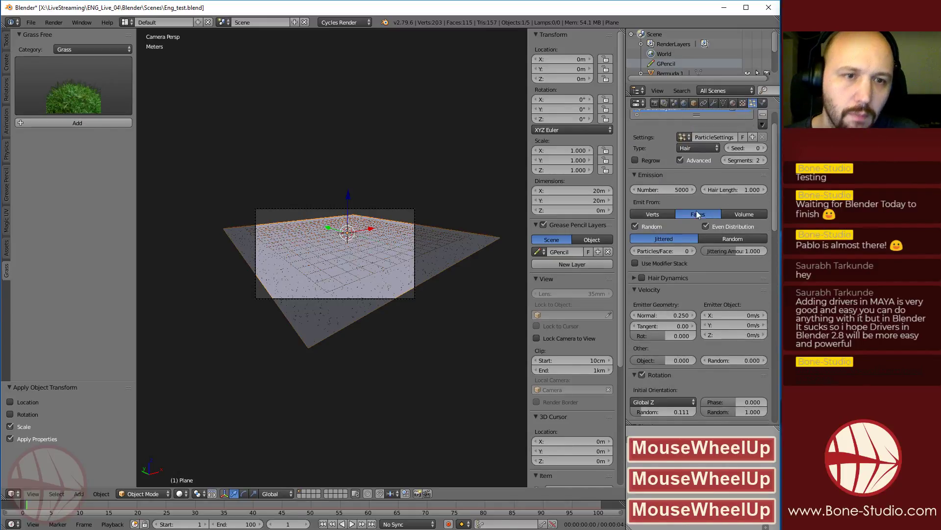
pyautogui.scroll(-15, 683, 221)
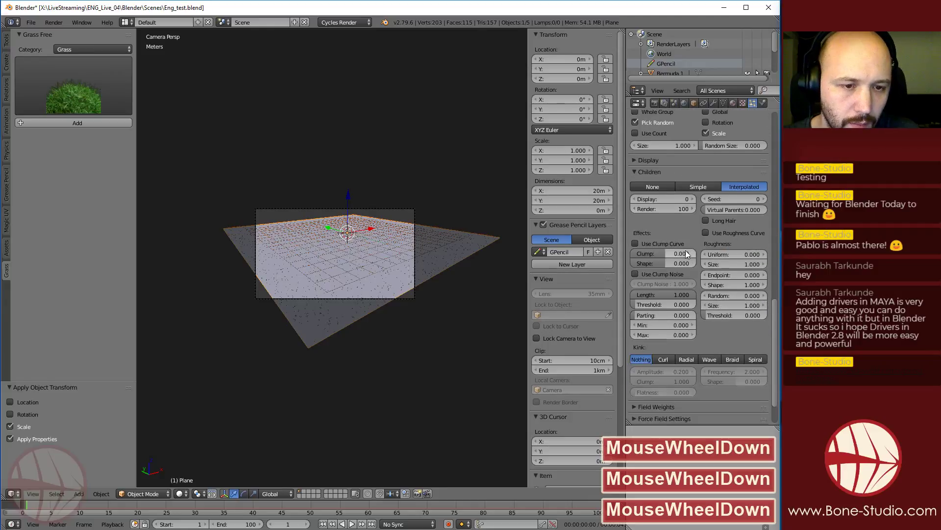
pyautogui.scroll(3, 668, 211)
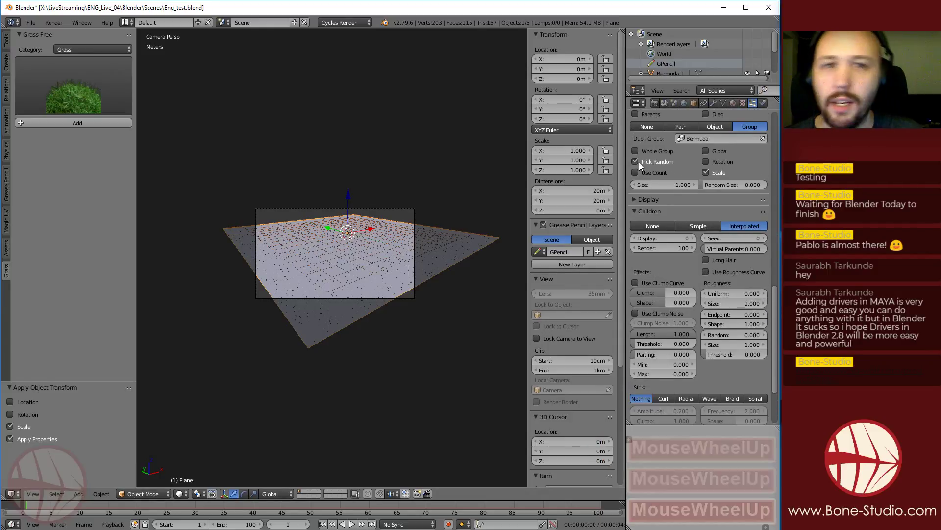
pyautogui.scroll(5, 728, 309)
# Render a test image of the grass with interpolated children, inspect it, then stop the render and return to the 3D view
pyautogui.click(655, 103)
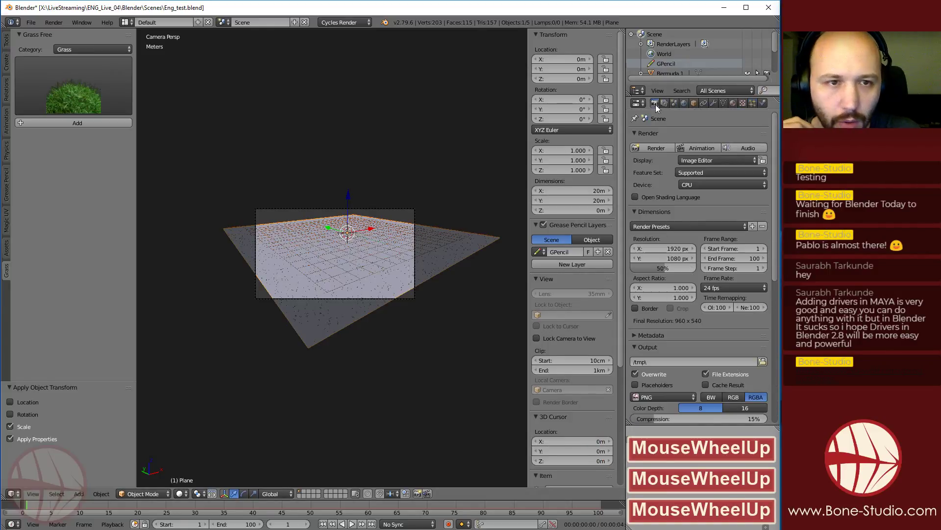
pyautogui.click(654, 147)
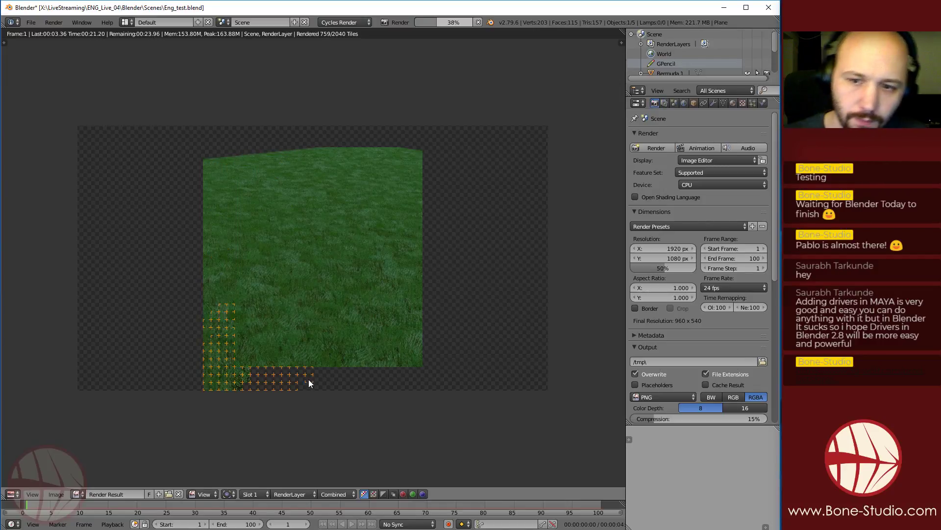
pyautogui.click(390, 384)
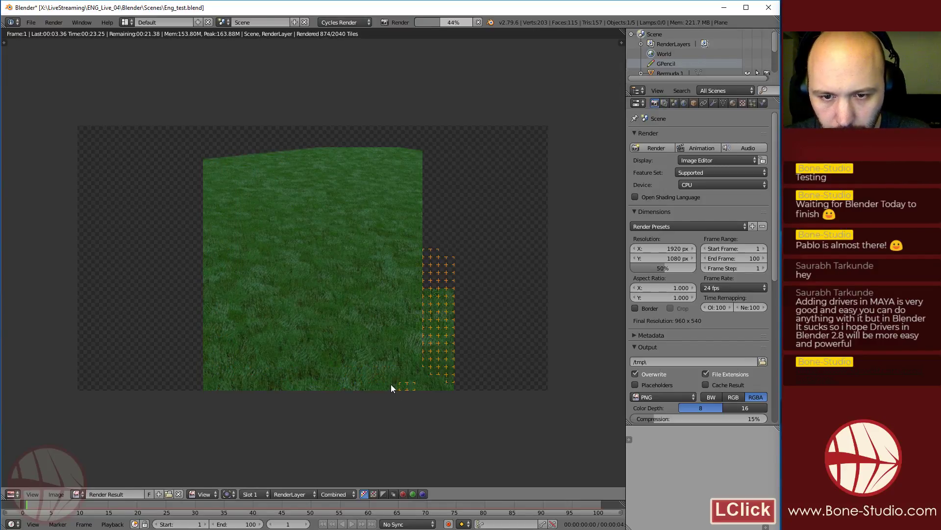
pyautogui.scroll(3, 404, 376)
pyautogui.scroll(-3, 403, 376)
pyautogui.click(382, 228)
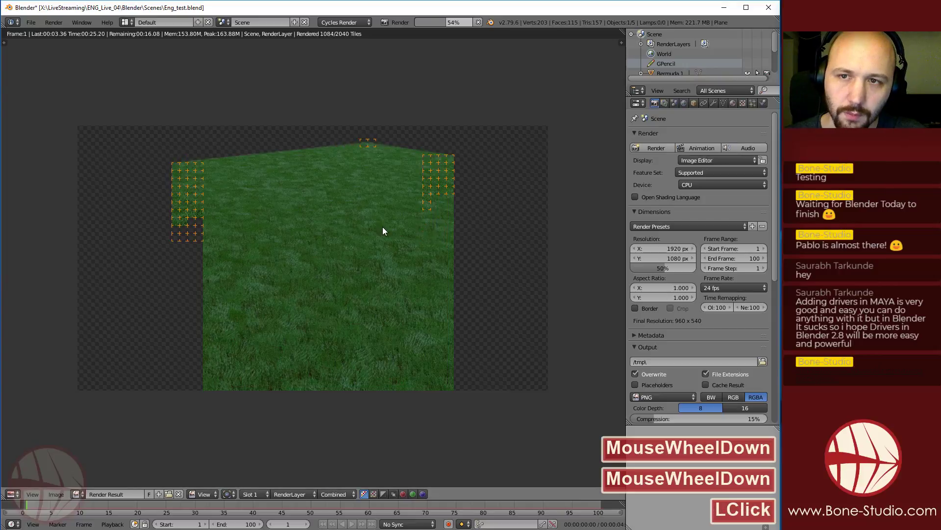
pyautogui.press('Escape')
pyautogui.press('Escape')
pyautogui.press('Escape')
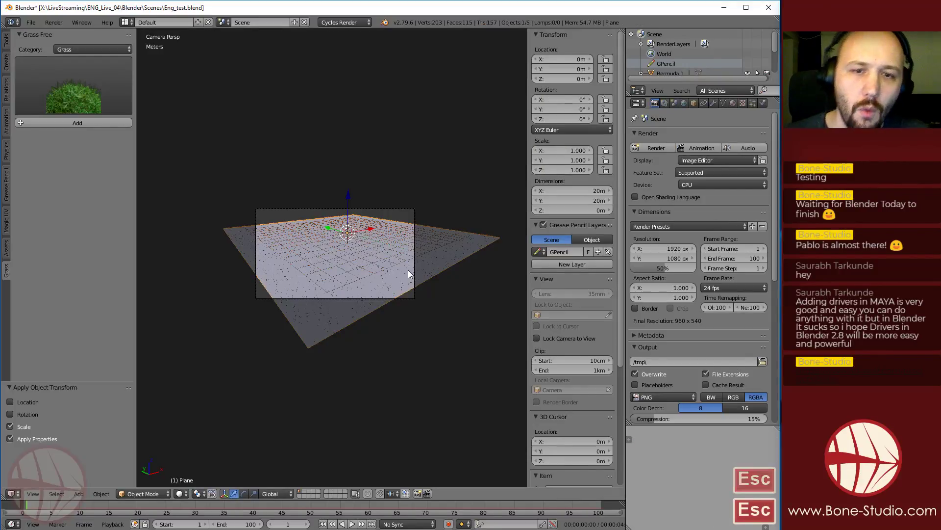
# Set the plane's X and Y dimensions to 100 m
pyautogui.rightClick(408, 270)
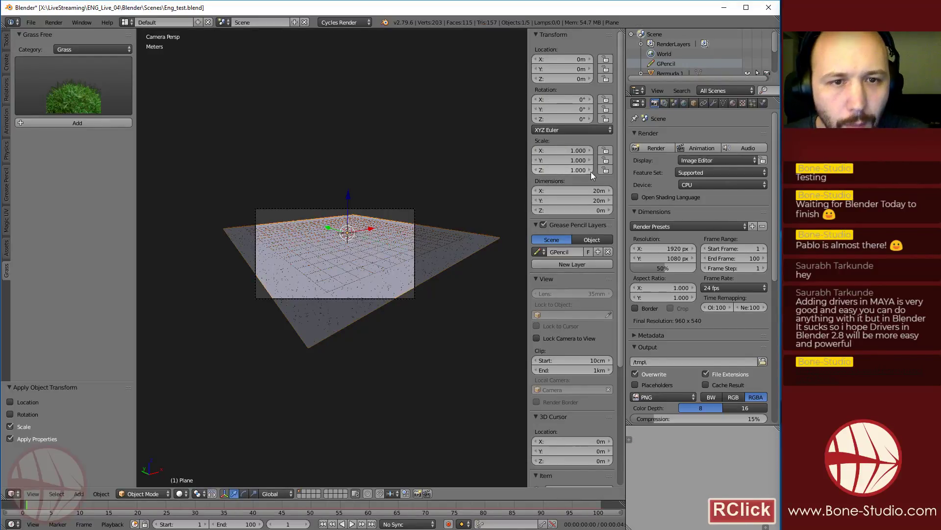
pyautogui.click(575, 191)
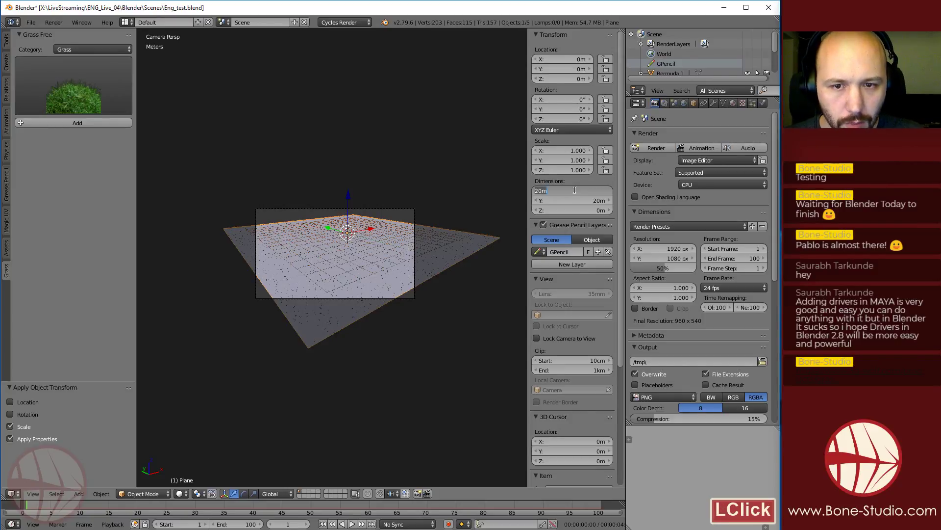
pyautogui.write('100')
pyautogui.press('Tab')
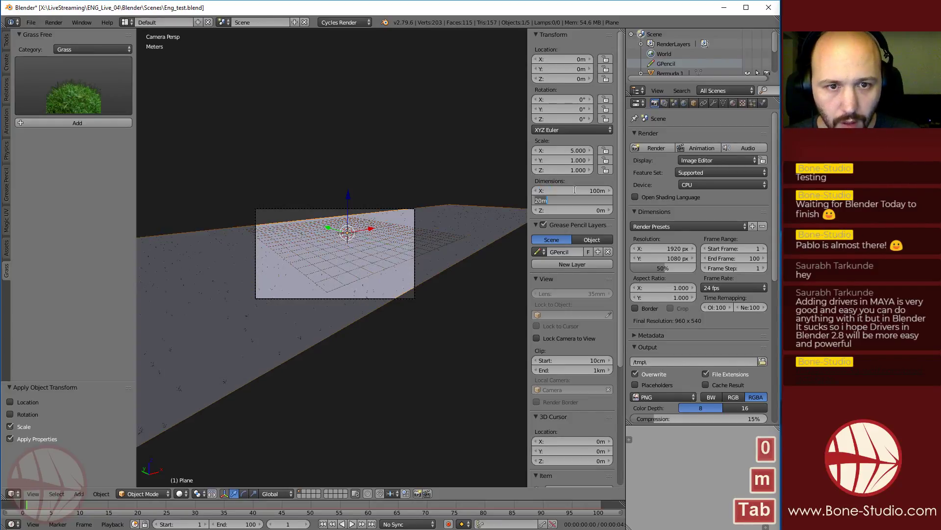
pyautogui.write('100')
pyautogui.press('Return')
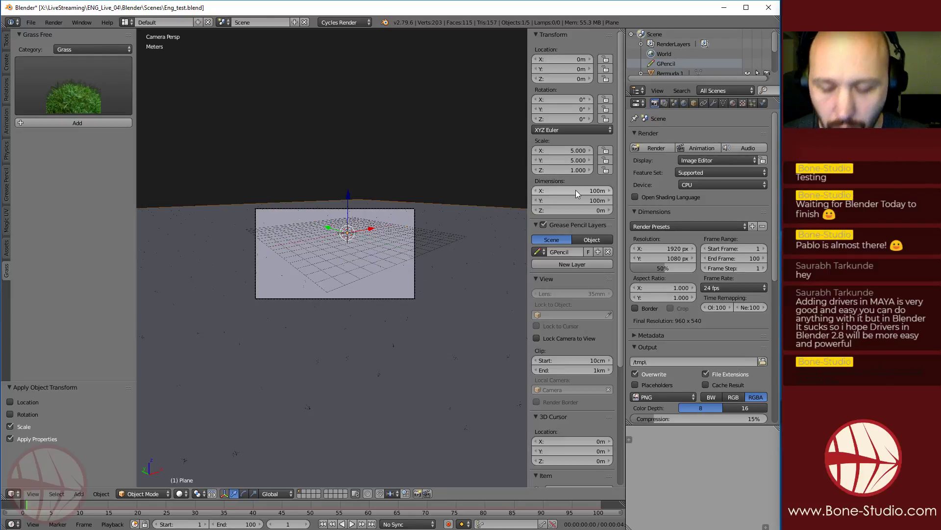
# Fly the camera back and to a low angle that frames most of the 100 m plane
pyautogui.hotkey('shift', 'f')
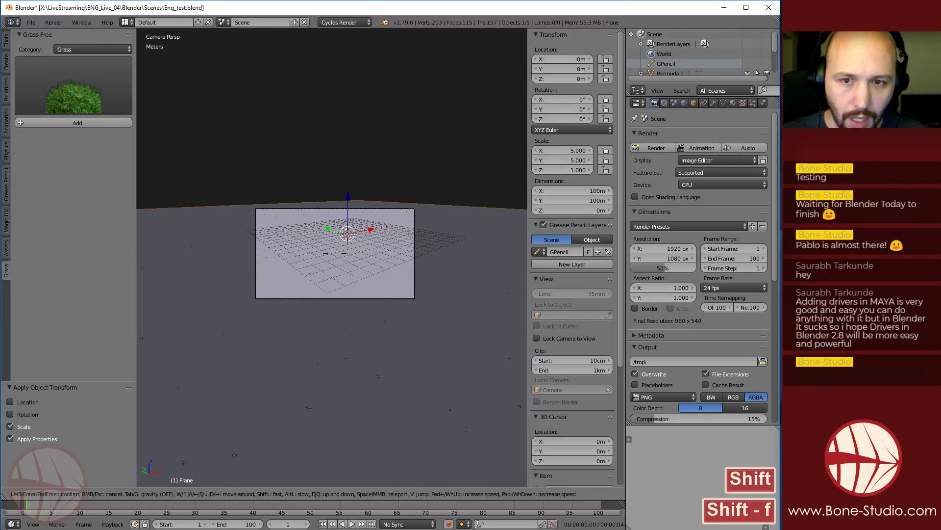
pyautogui.hotkey('shift', 's')
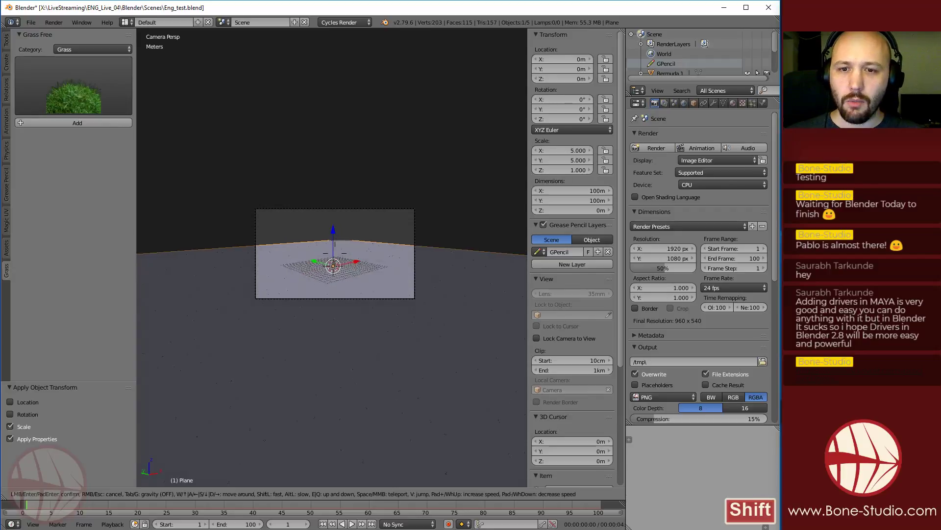
pyautogui.hotkey('shift', 'a')
pyautogui.press('e')
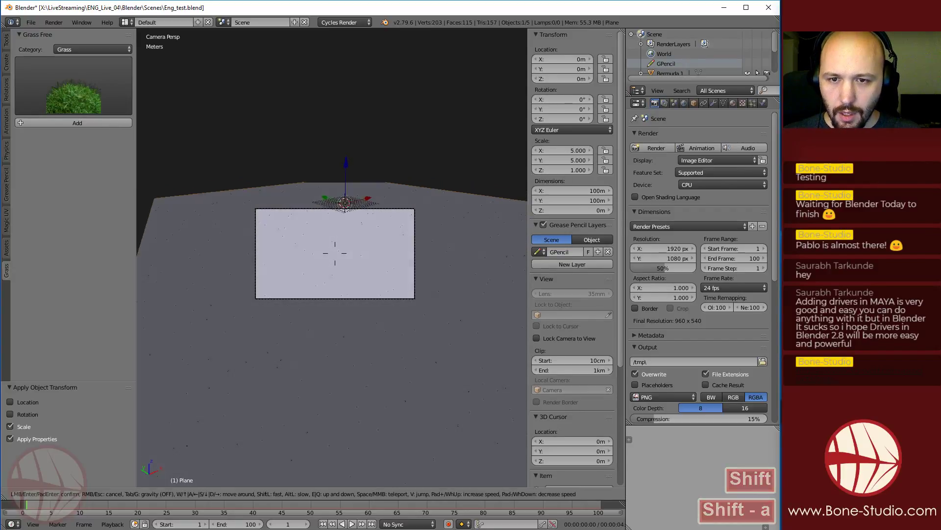
pyautogui.hotkey('shift', 'e')
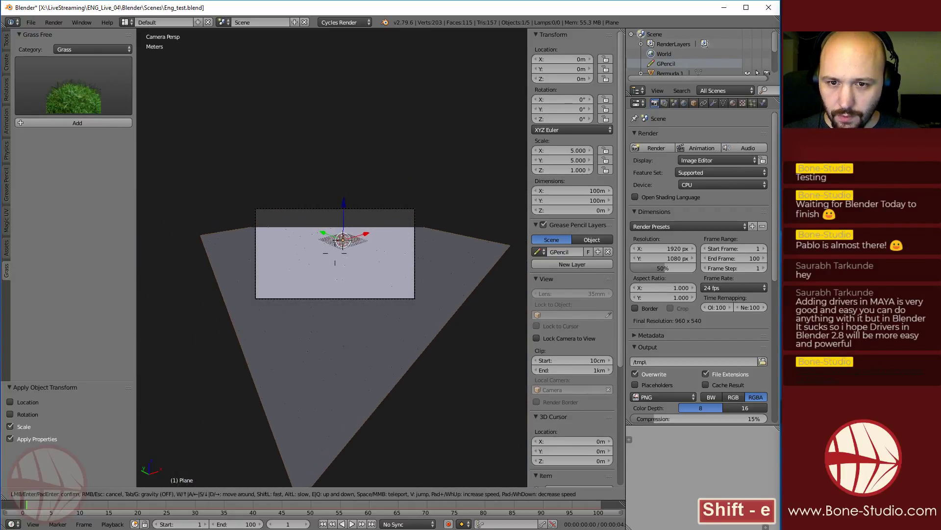
pyautogui.hotkey('shift', 'q')
pyautogui.hotkey('shift', 'q')
pyautogui.hotkey('shift', 'q')
pyautogui.hotkey('shift', 'w')
pyautogui.hotkey('shift', 'a')
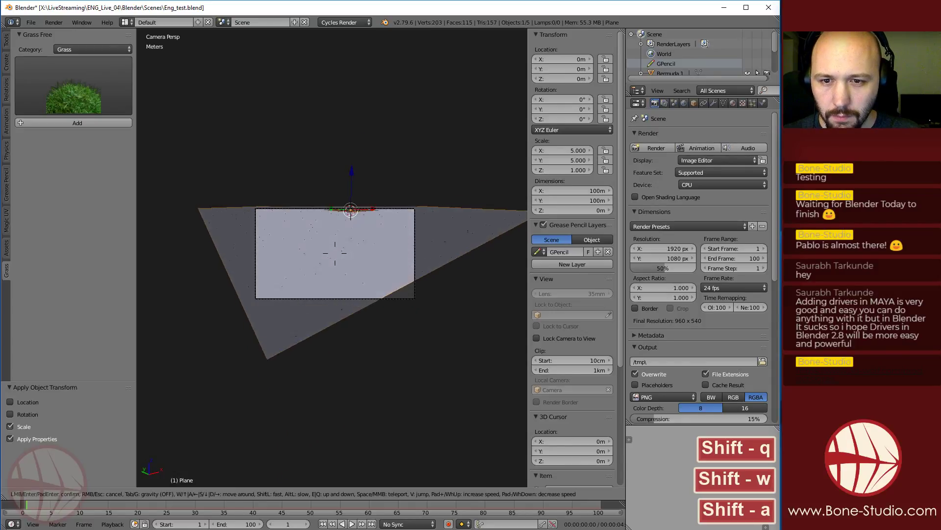
pyautogui.hotkey('shift', 'w')
pyautogui.hotkey('shift', 's')
pyautogui.hotkey('shift', 'q')
pyautogui.hotkey('shift', 'e')
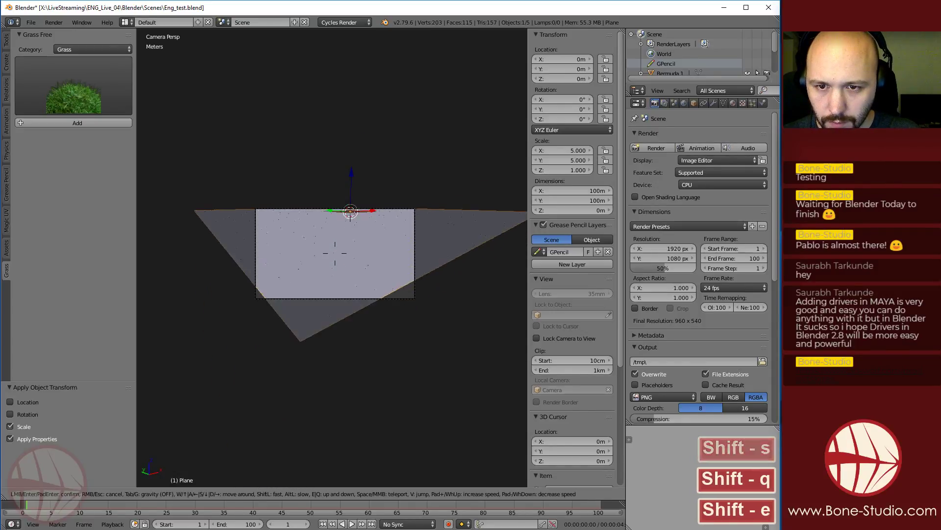
pyautogui.hotkey('shift', 'a')
pyautogui.hotkey('shift', 's')
pyautogui.hotkey('shift', 'd')
pyautogui.click(332, 258)
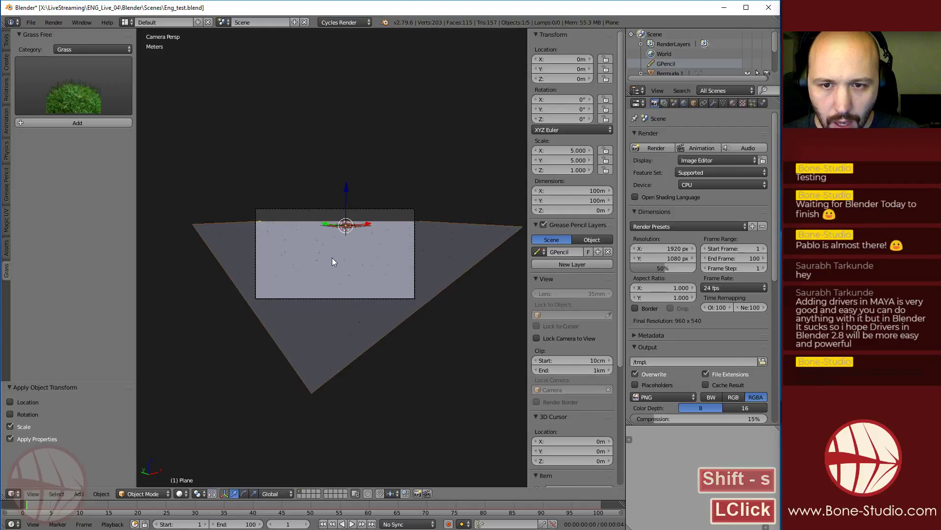
# Select the camera and set its clipping end distance to 300 m
pyautogui.press('space')
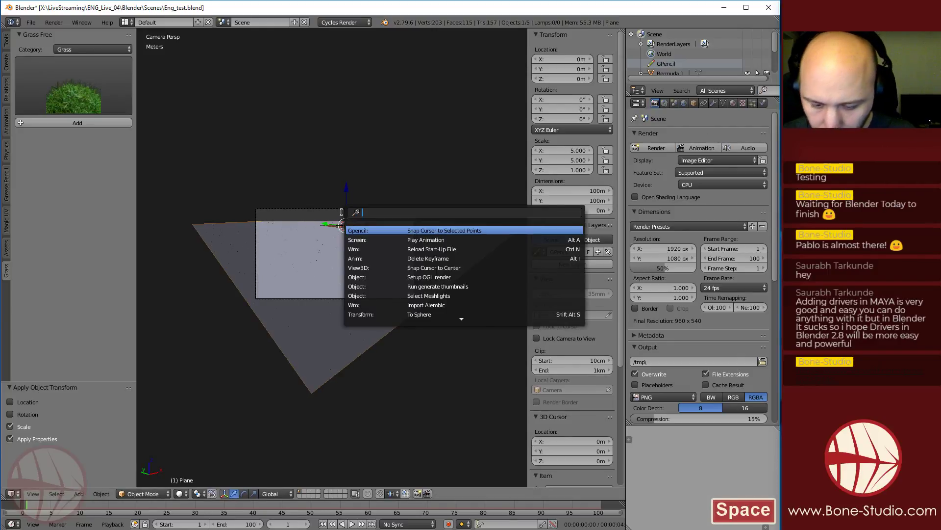
pyautogui.write('camera')
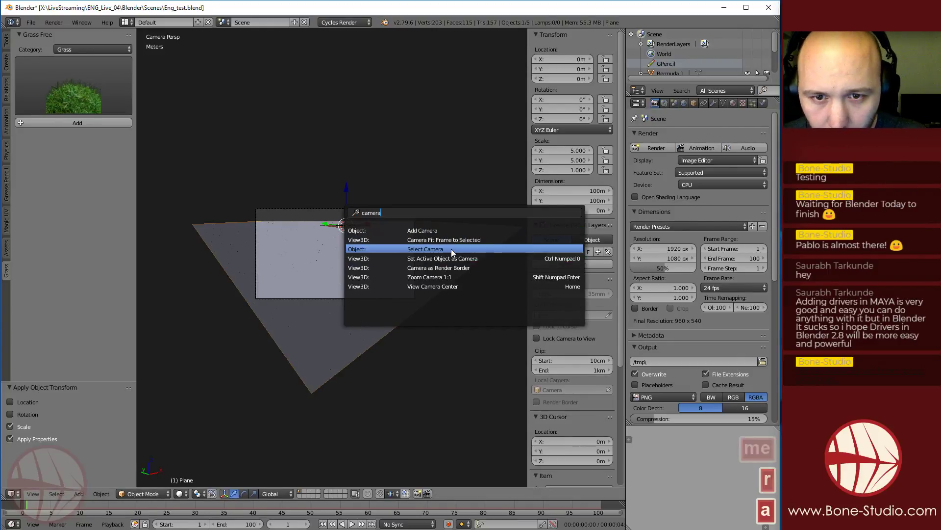
pyautogui.click(451, 248)
pyautogui.click(713, 102)
pyautogui.click(740, 185)
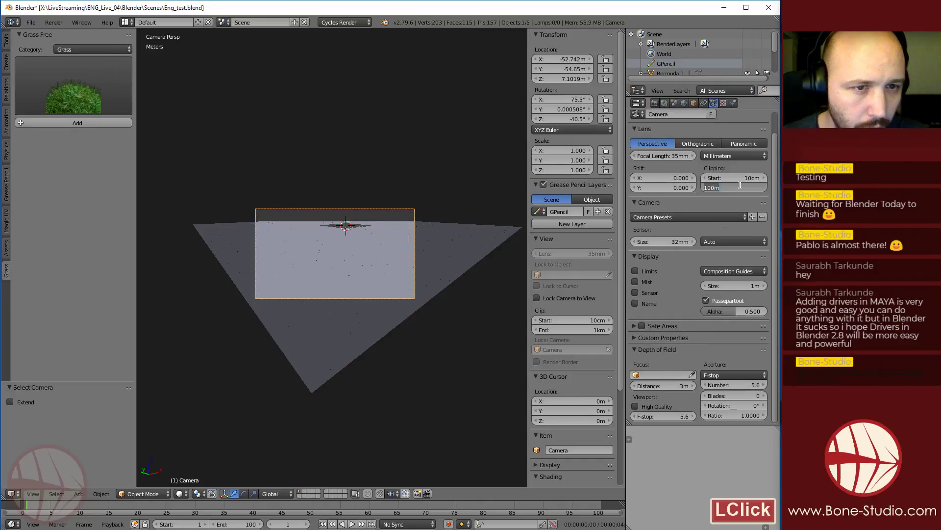
pyautogui.write('300')
pyautogui.press('Return')
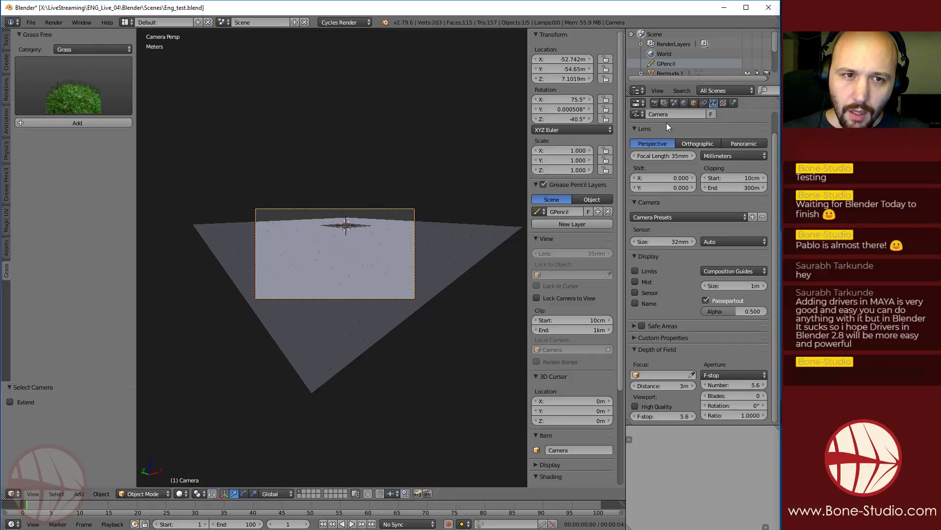
pyautogui.click(655, 102)
pyautogui.click(657, 147)
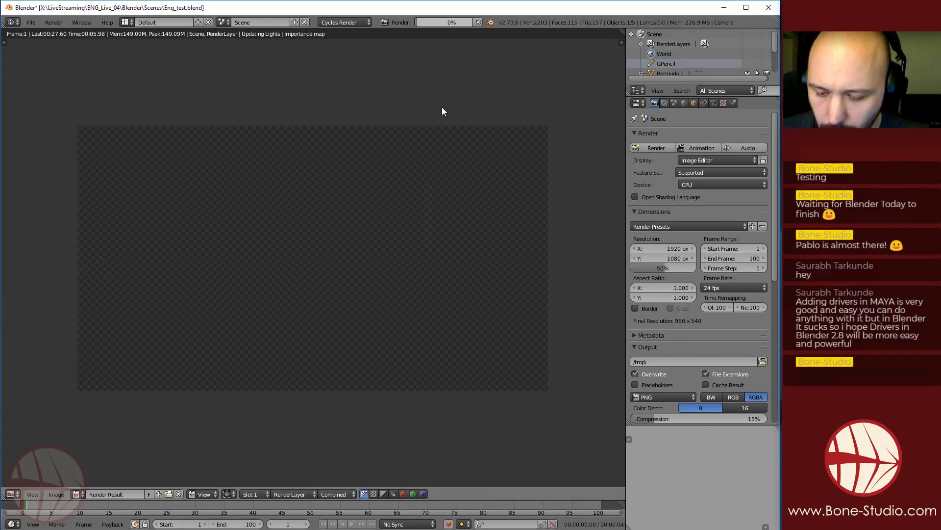
pyautogui.press('Escape')
pyautogui.press('Escape')
pyautogui.press('Escape')
# Apply the scale of the 100 m plane and render a test image of the grass
pyautogui.rightClick(422, 269)
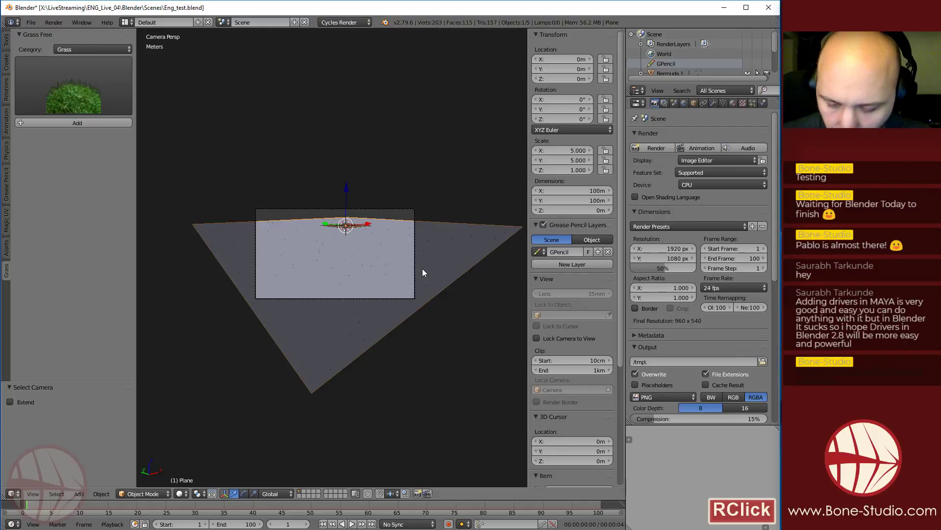
pyautogui.hotkey('ctrl', 'a')
pyautogui.click(416, 267)
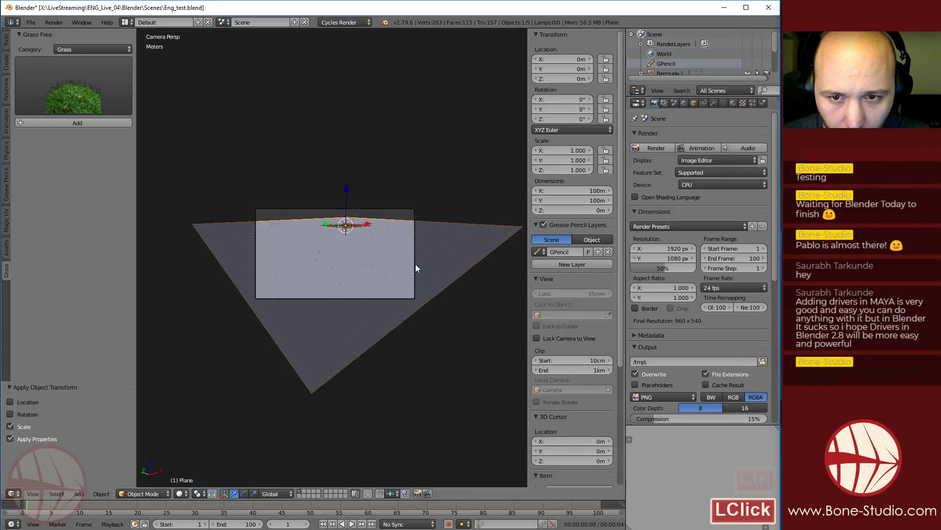
pyautogui.click(647, 145)
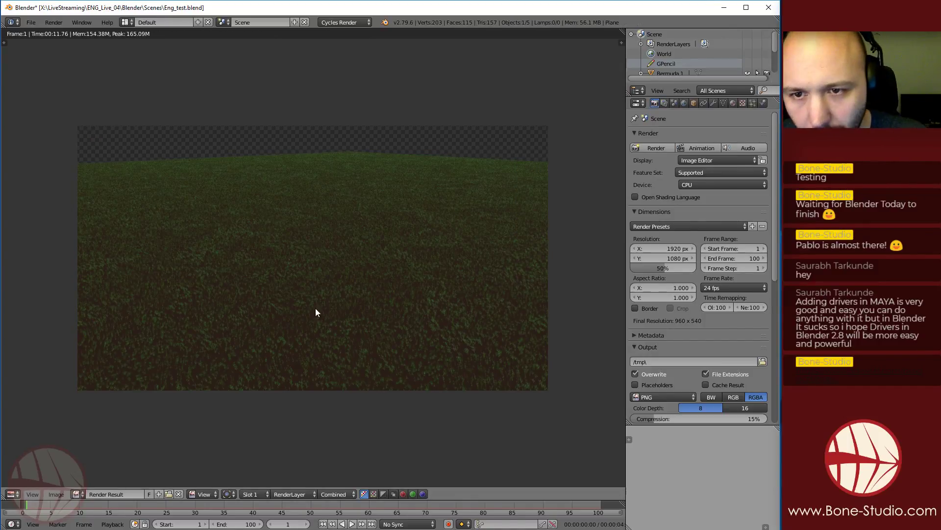
# Set the emission number of the plane's particle system to 10000
pyautogui.click(752, 104)
pyautogui.click(752, 104)
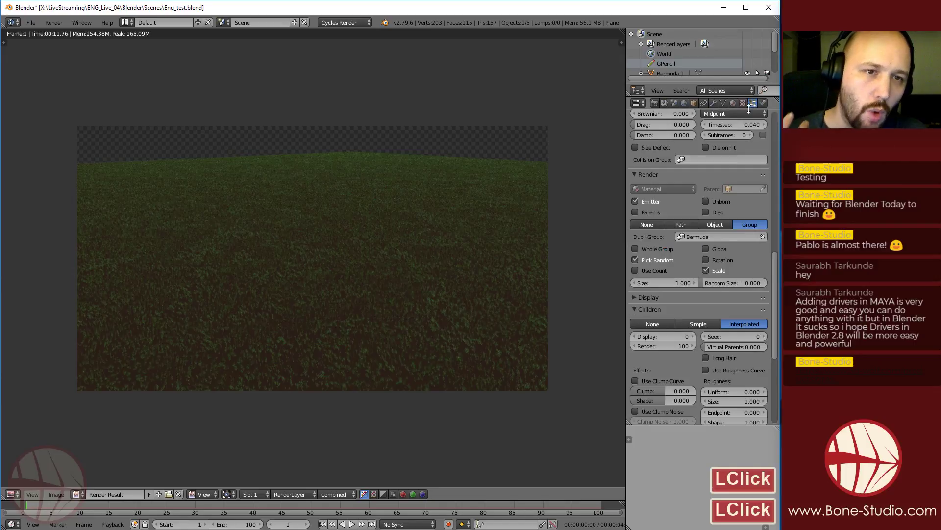
pyautogui.scroll(15, 715, 324)
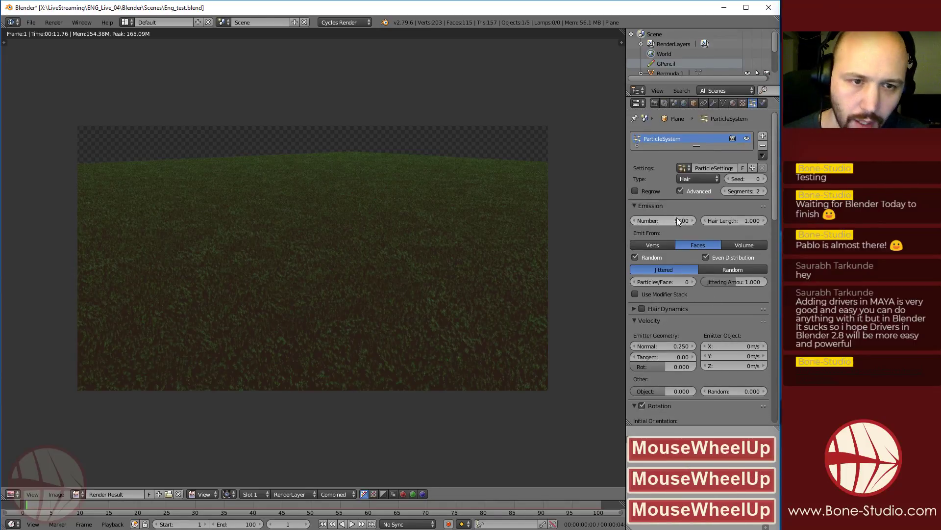
pyautogui.click(672, 220)
pyautogui.press('Home')
pyautogui.press('Delete')
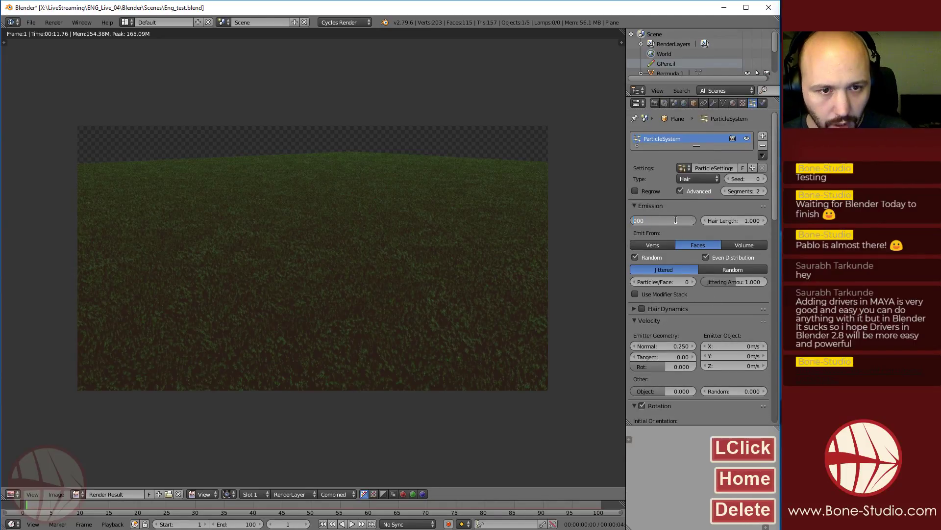
pyautogui.write('10')
pyautogui.press('Return')
pyautogui.scroll(-1, 676, 220)
pyautogui.scroll(3, 676, 219)
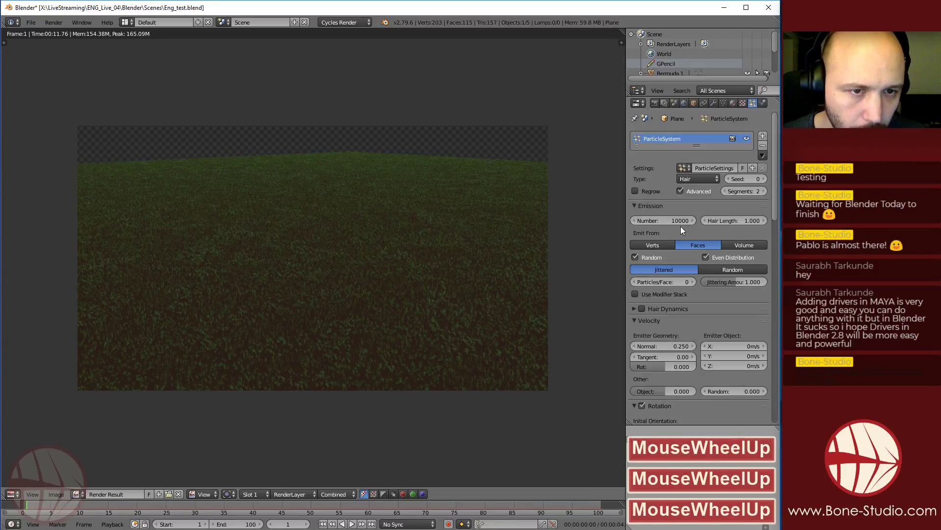
pyautogui.click(675, 221)
pyautogui.press('Home')
pyautogui.press('Delete')
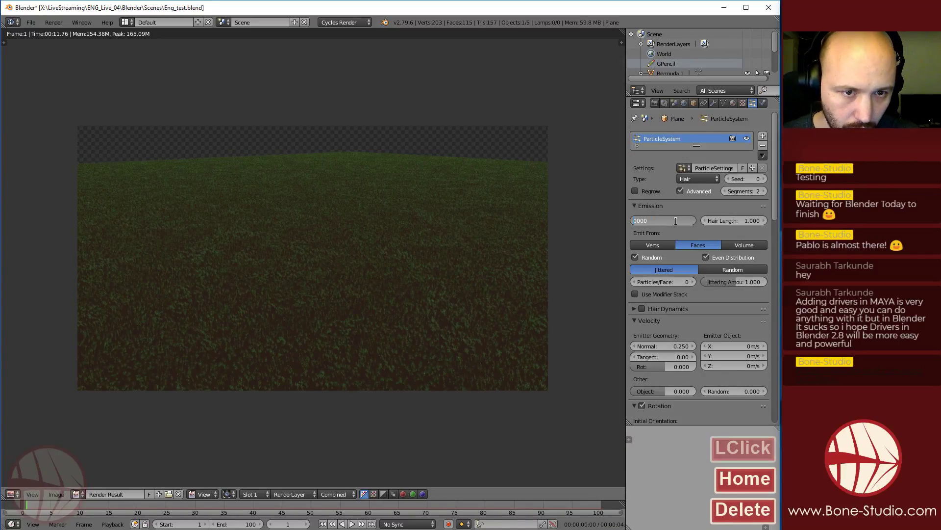
pyautogui.write('1')
pyautogui.press('Return')
pyautogui.scroll(-2, 677, 223)
pyautogui.scroll(2, 678, 224)
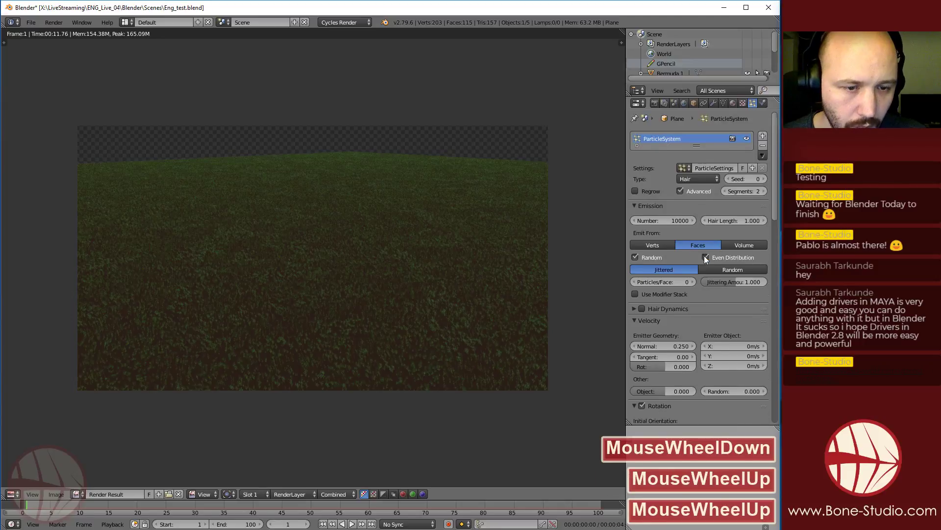
# Render a test image of the grass with 10000 parent particles and return to the 3D view
pyautogui.scroll(-3, 702, 259)
pyautogui.scroll(-5, 675, 391)
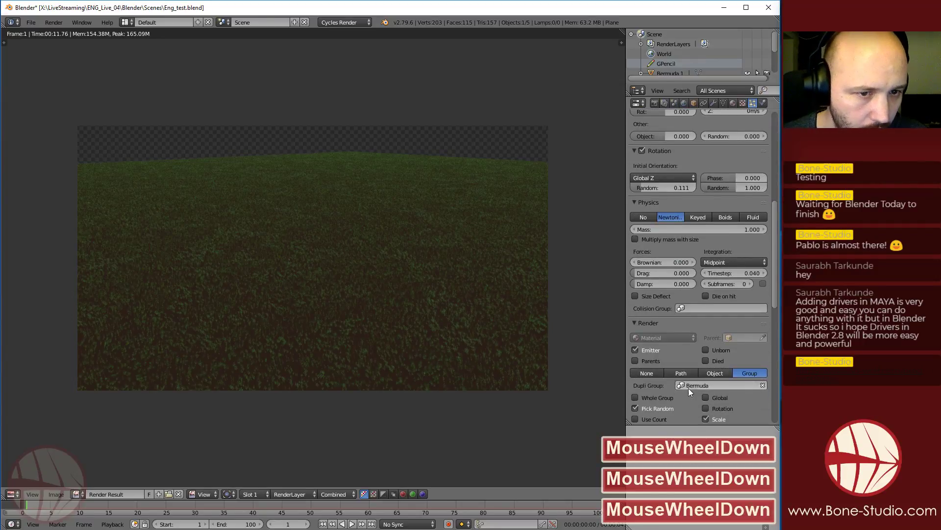
pyautogui.scroll(-9, 680, 405)
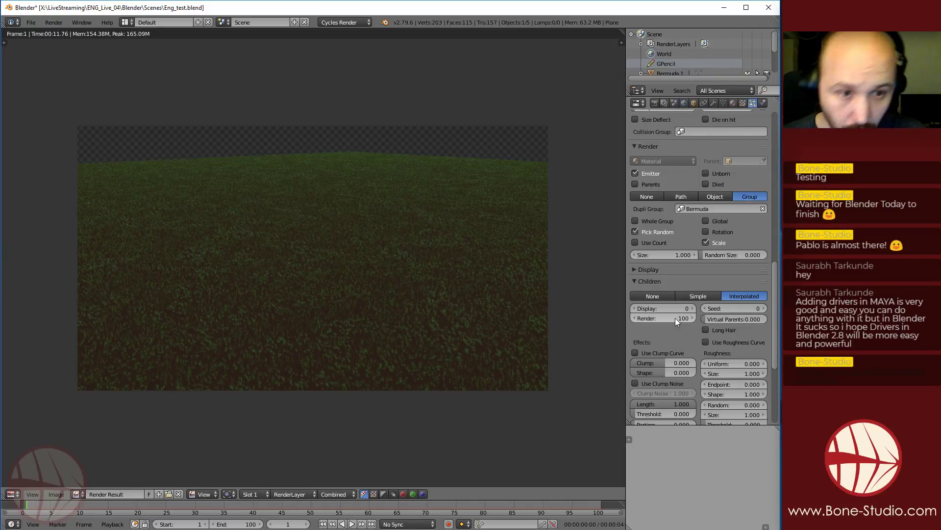
pyautogui.click(653, 103)
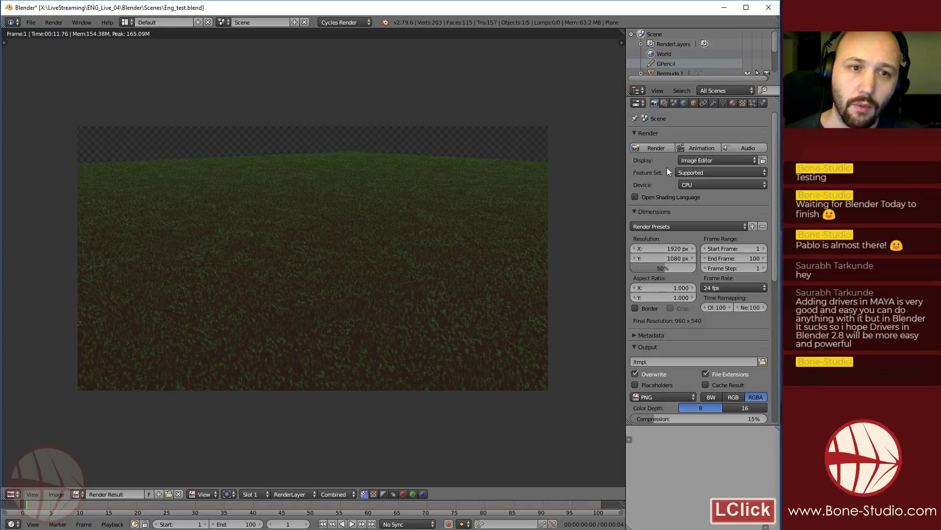
pyautogui.click(666, 148)
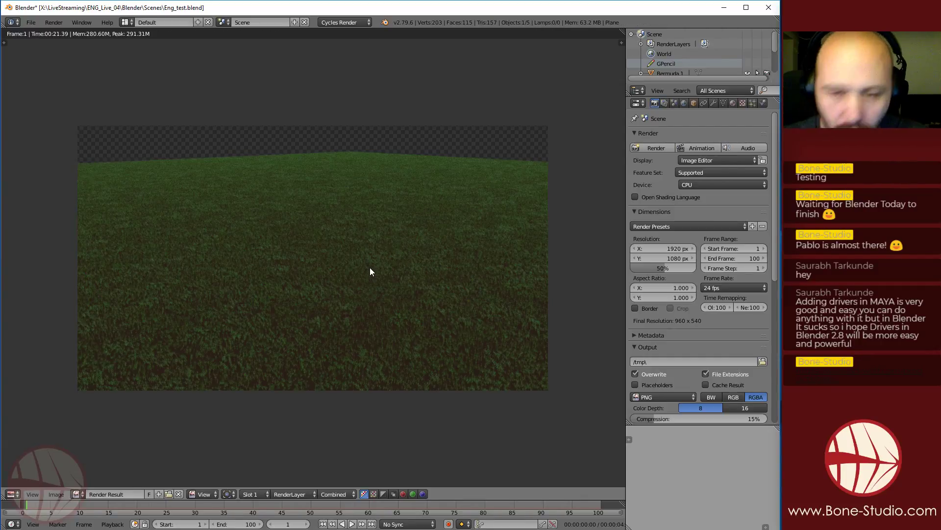
pyautogui.press('Escape')
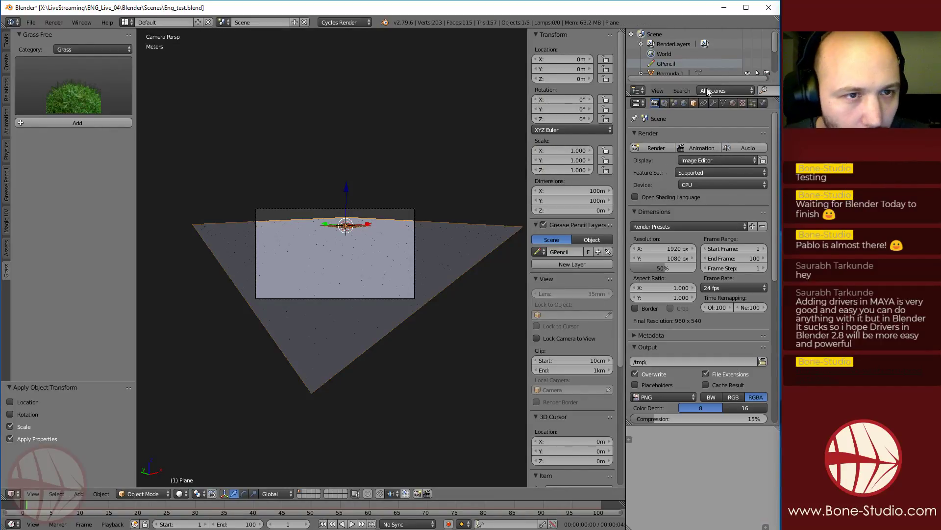
# Set the render amount of the particle system's interpolated children to 500
pyautogui.click(752, 103)
pyautogui.scroll(3, 687, 386)
pyautogui.scroll(-3, 695, 331)
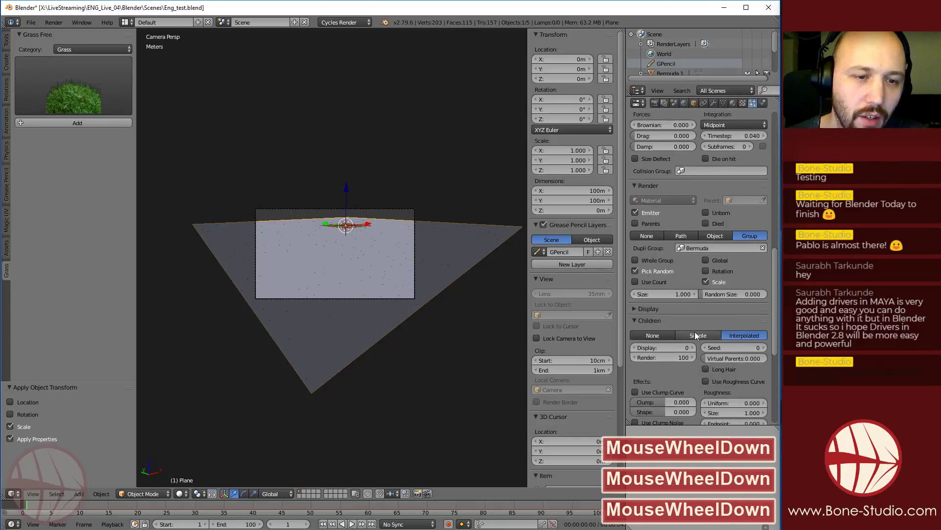
pyautogui.scroll(-5, 695, 332)
pyautogui.click(669, 259)
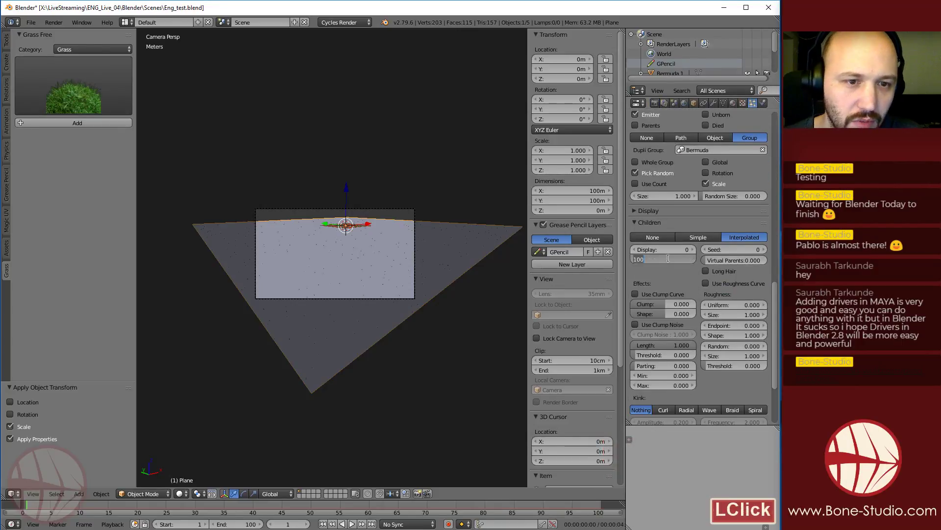
pyautogui.doubleClick(668, 258)
pyautogui.press('Home')
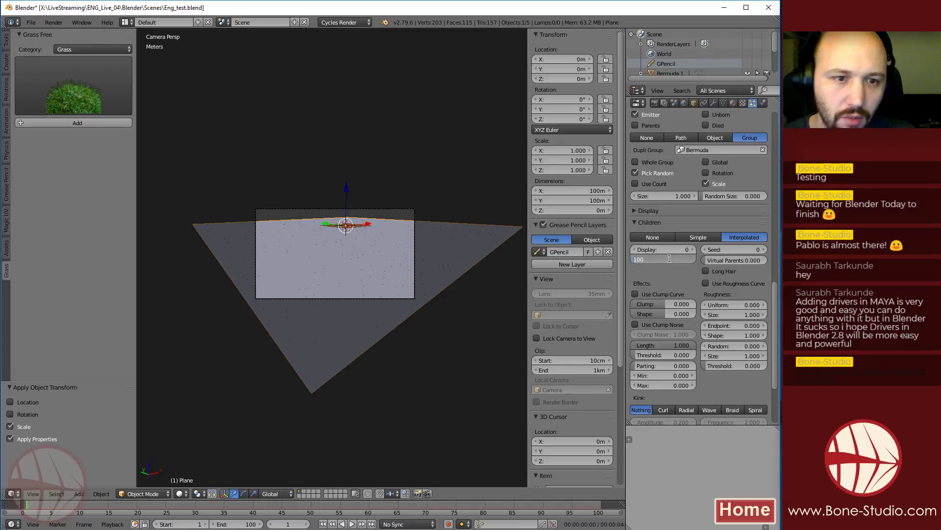
pyautogui.press('Delete')
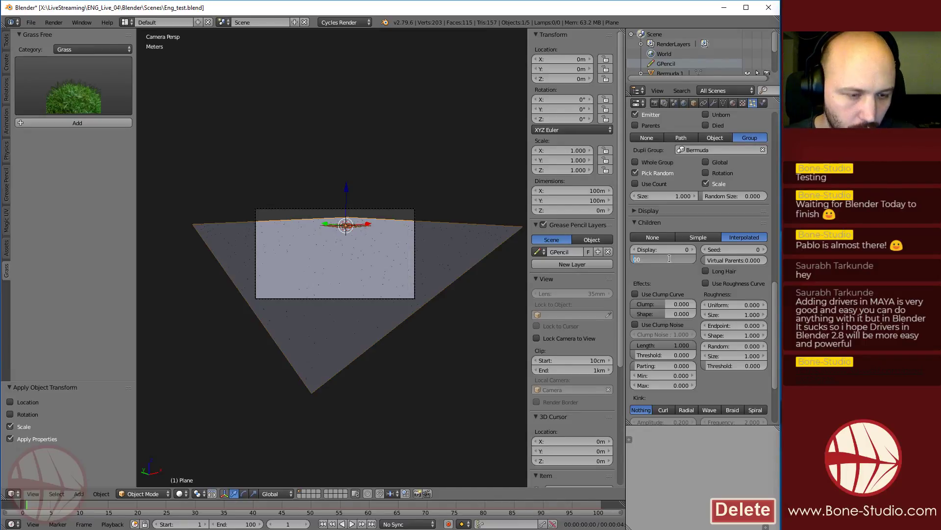
pyautogui.write('5')
pyautogui.press('Return')
pyautogui.scroll(10, 684, 283)
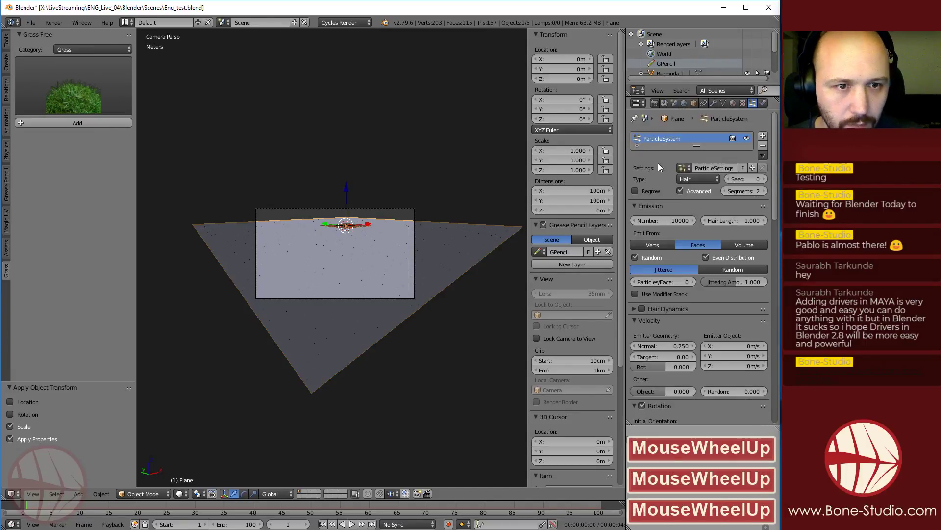
# Render a test image of the grass plane with the updated number of interpolated children
pyautogui.scroll(-3, 660, 186)
pyautogui.scroll(3, 661, 202)
pyautogui.click(654, 103)
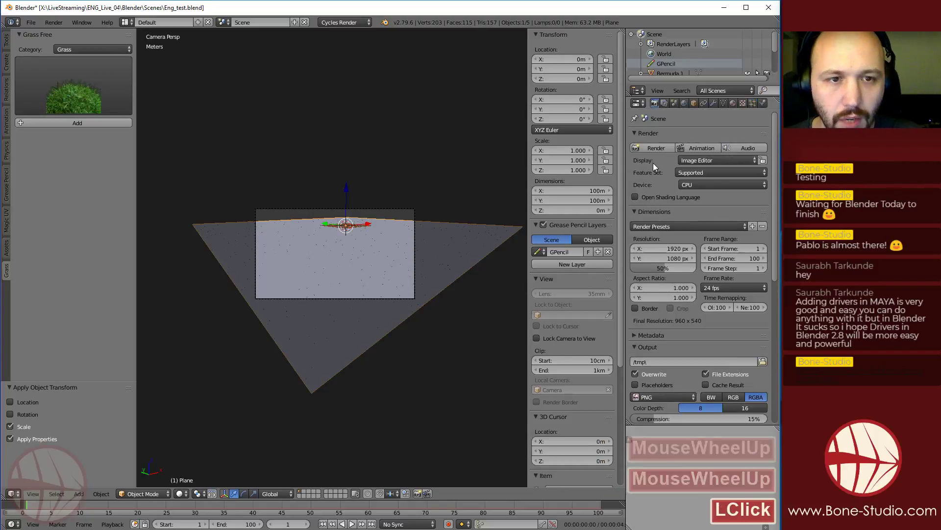
pyautogui.click(655, 148)
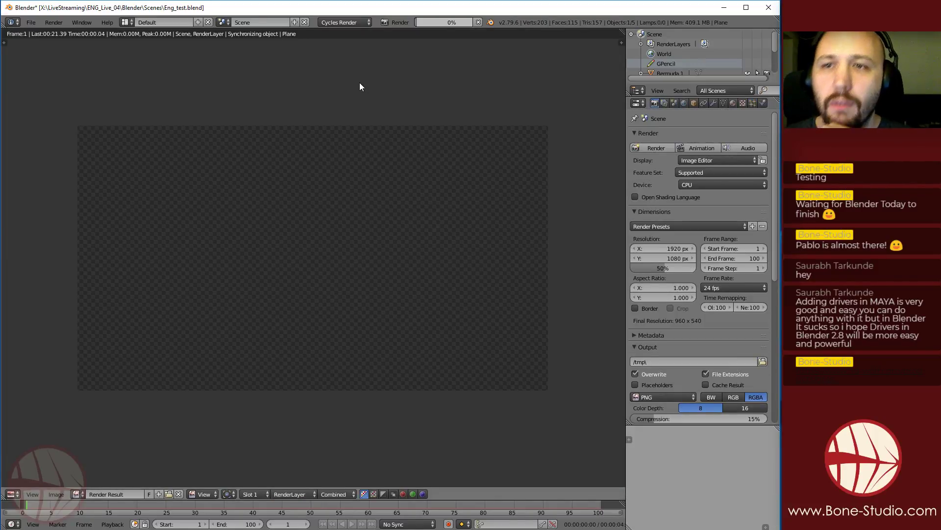
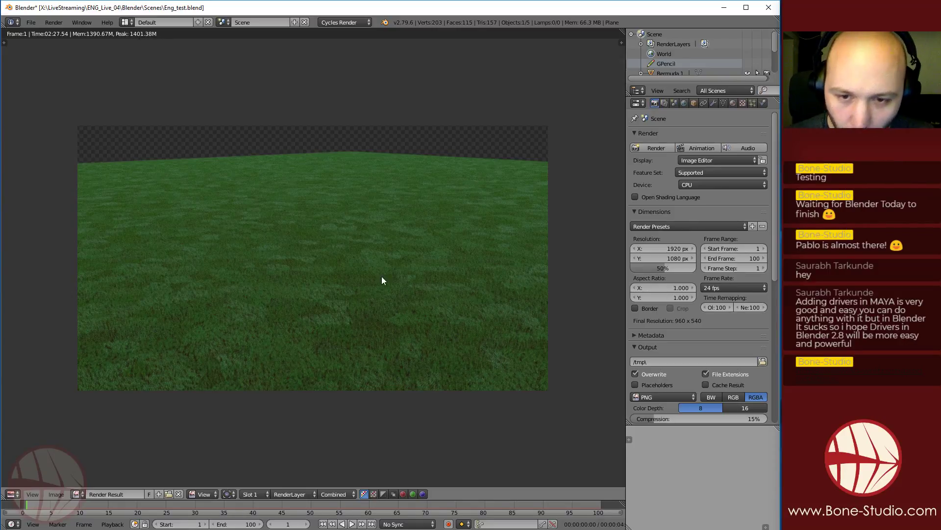
# Examine the density and clumping of the rendered grass up close, and return to the 3D view
pyautogui.click(423, 310)
pyautogui.scroll(6, 417, 333)
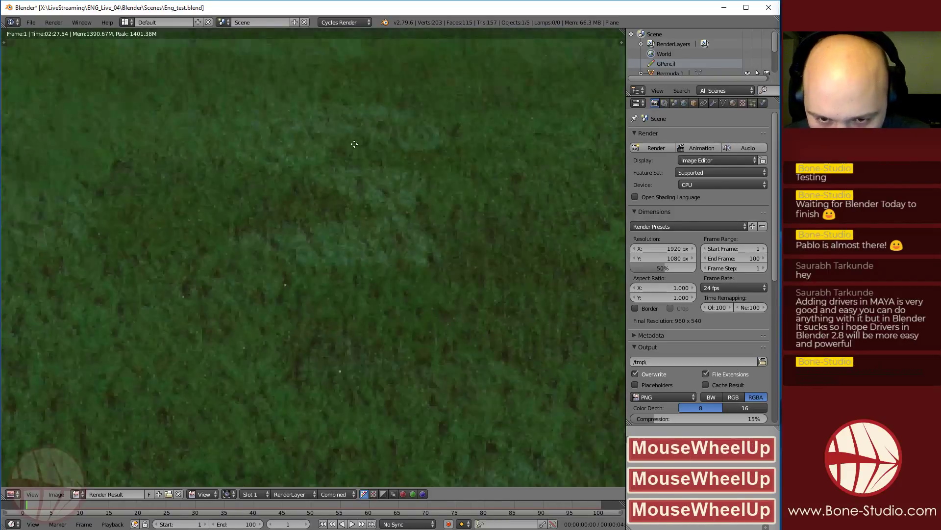
pyautogui.scroll(-2, 411, 261)
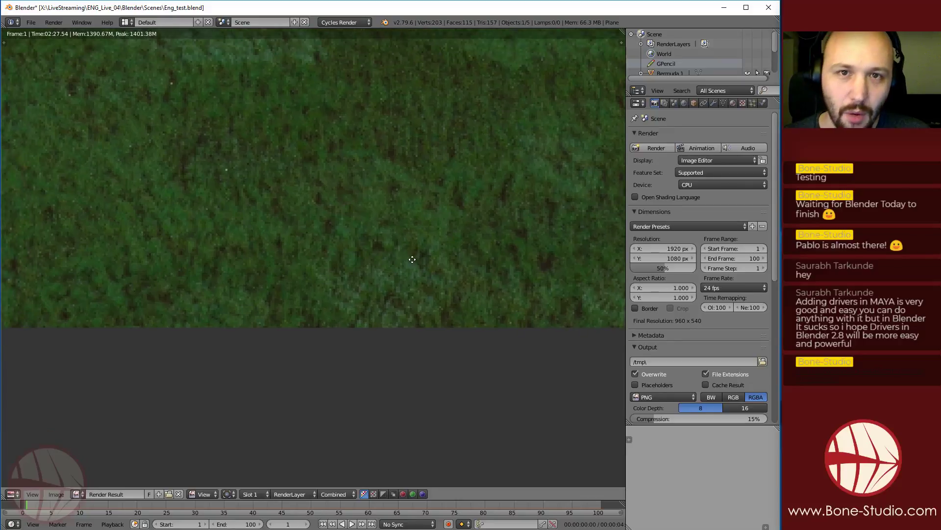
pyautogui.scroll(-3, 404, 266)
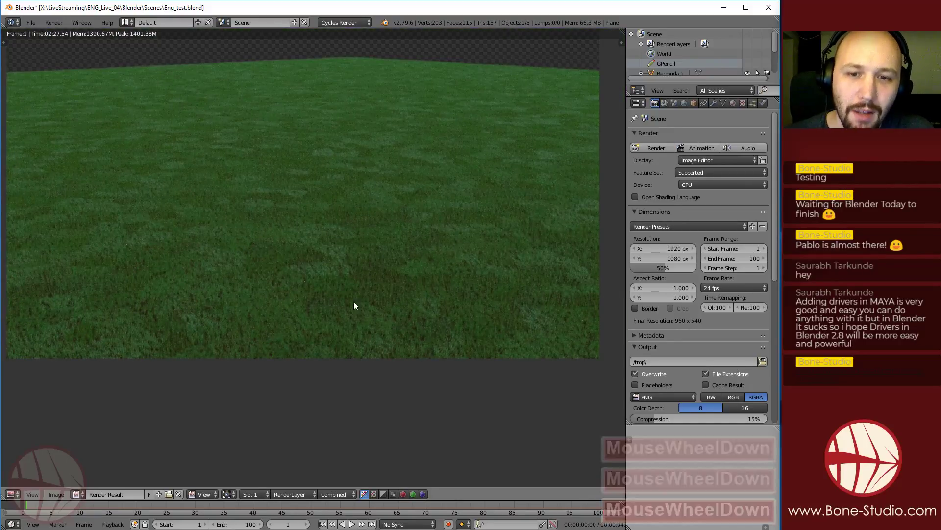
pyautogui.scroll(-2, 294, 255)
pyautogui.scroll(1, 321, 244)
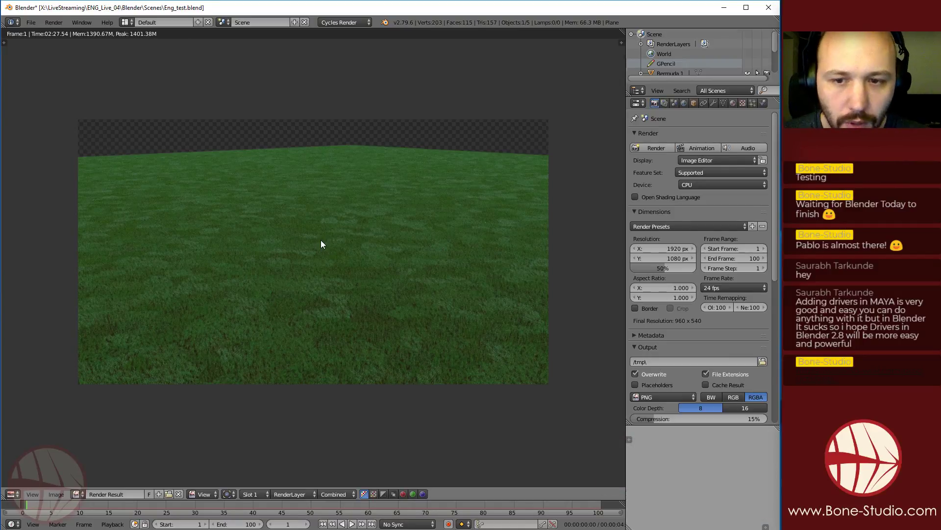
pyautogui.press('Escape')
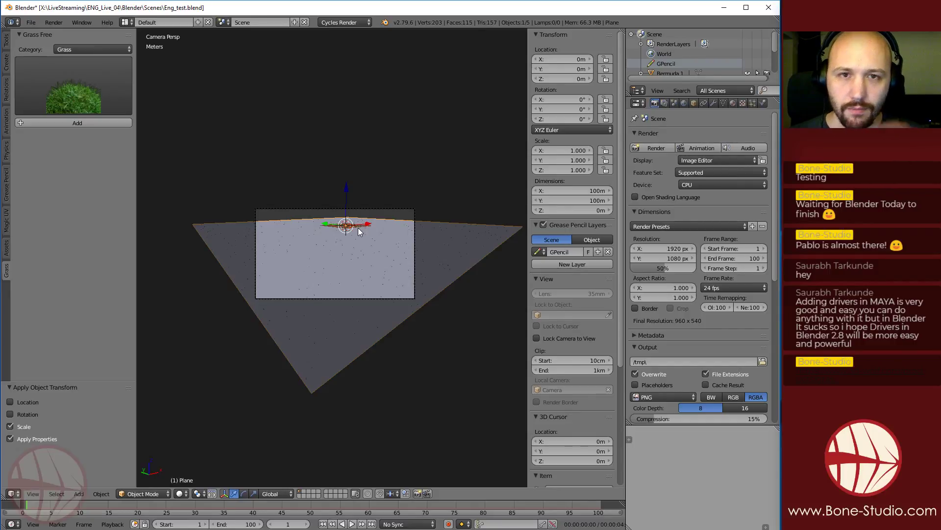
# Hide the large ground plane in the 3D view
pyautogui.moveTo(361, 232)
pyautogui.mouseDown(button='middle')
pyautogui.moveTo(364, 252)
pyautogui.moveTo(362, 215)
pyautogui.mouseUp(button='middle')
pyautogui.scroll(5, 361, 216)
pyautogui.keyDown('shift'); pyautogui.moveTo(361, 295); pyautogui.dragTo(391, 384, button='middle'); pyautogui.keyUp('shift')
pyautogui.rightClick(392, 384)
pyautogui.click(752, 103)
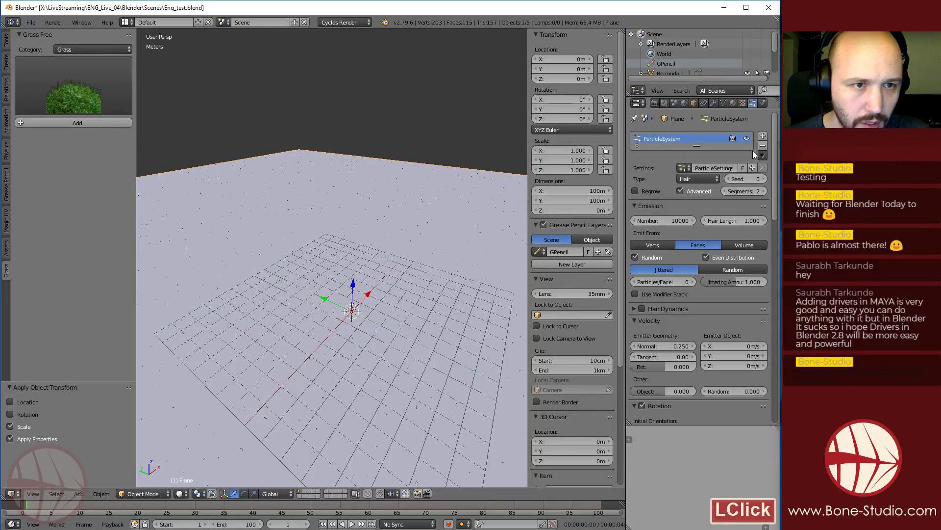
pyautogui.click(771, 146)
pyautogui.press('h')
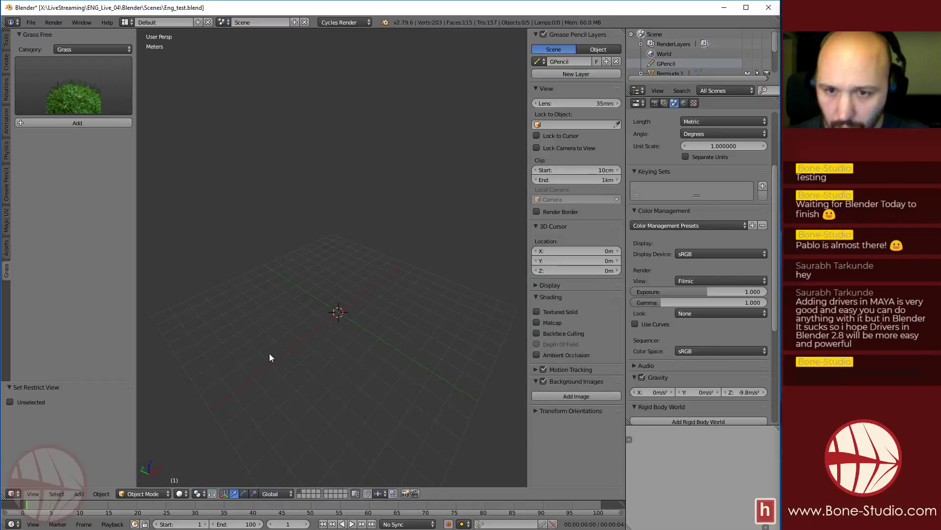
# Add a mesh circle with a radius of 15 cm at the world origin
pyautogui.keyDown('shift'); pyautogui.moveTo(296, 363); pyautogui.dragTo(322, 358, button='middle'); pyautogui.keyUp('shift')
pyautogui.scroll(2, 443, 256)
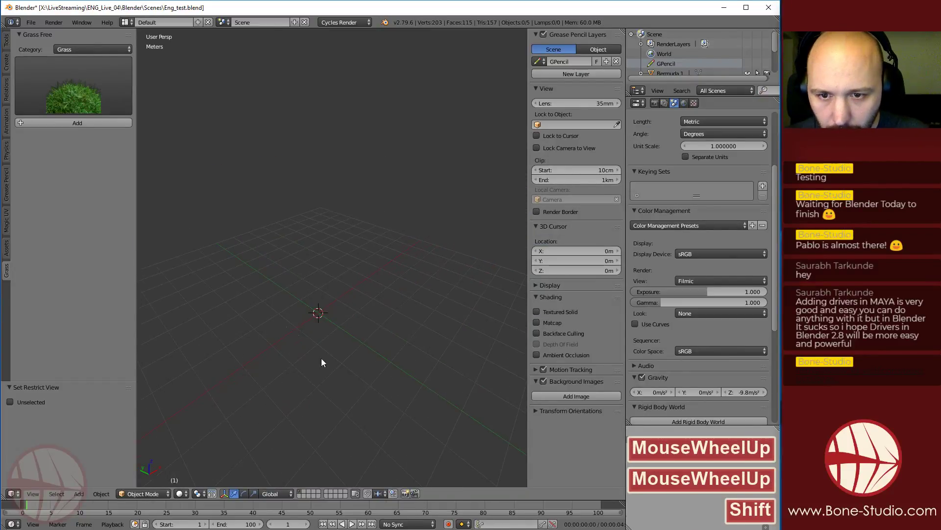
pyautogui.scroll(1, 259, 363)
pyautogui.keyDown('shift'); pyautogui.moveTo(260, 367); pyautogui.dragTo(362, 257, button='middle'); pyautogui.keyUp('shift')
pyautogui.keyDown('shift'); pyautogui.moveTo(309, 315); pyautogui.dragTo(466, 237, button='middle'); pyautogui.keyUp('shift')
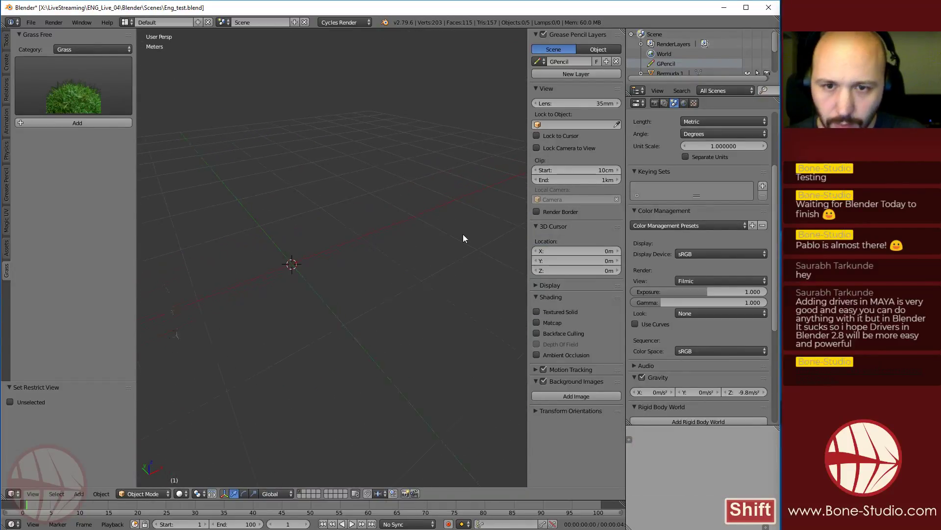
pyautogui.hotkey('shift', 'a')
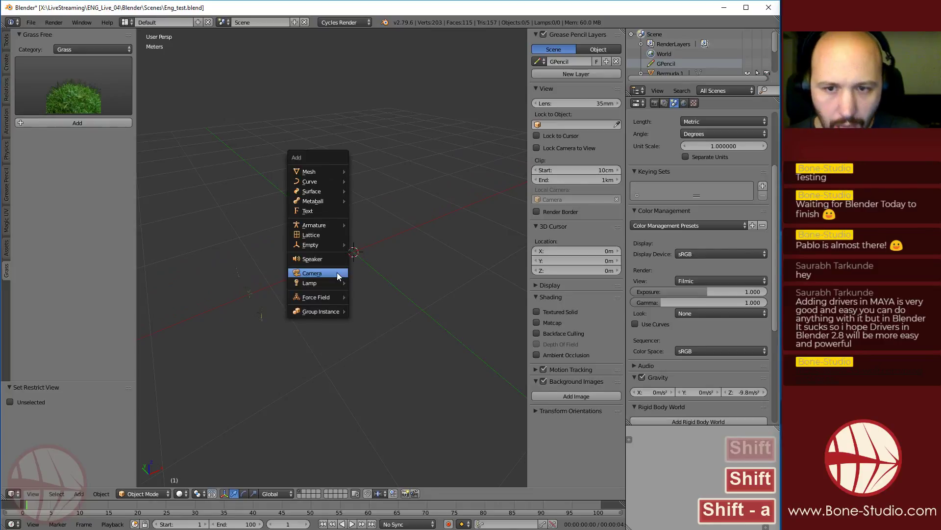
pyautogui.click(313, 170)
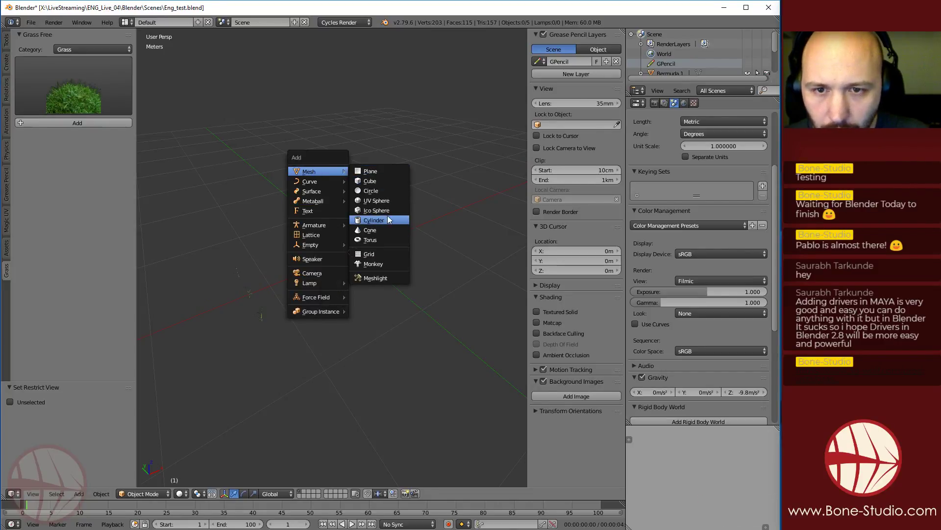
pyautogui.click(393, 190)
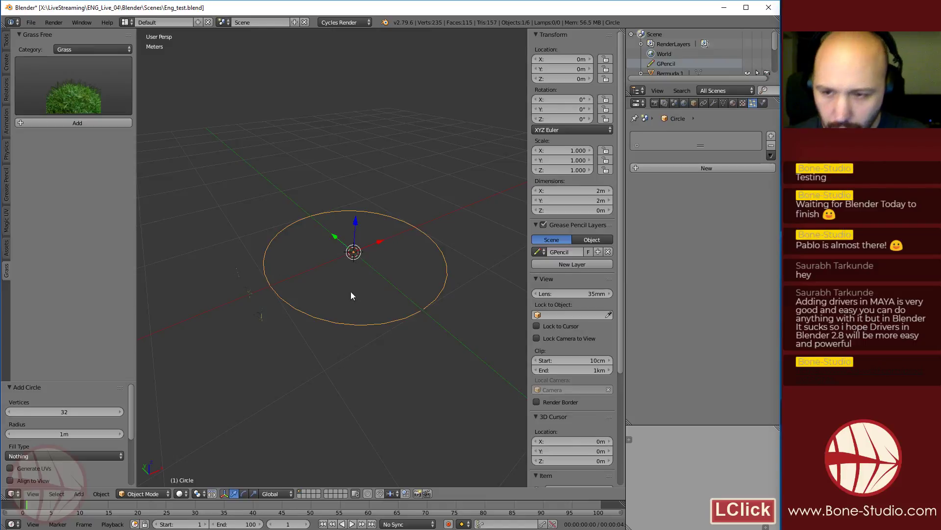
pyautogui.click(83, 433)
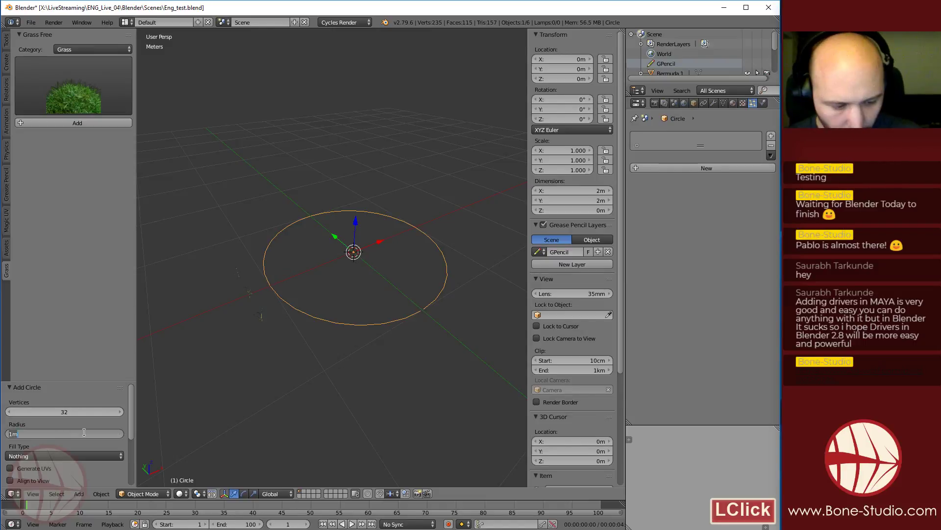
pyautogui.write('15cm')
pyautogui.press('Return')
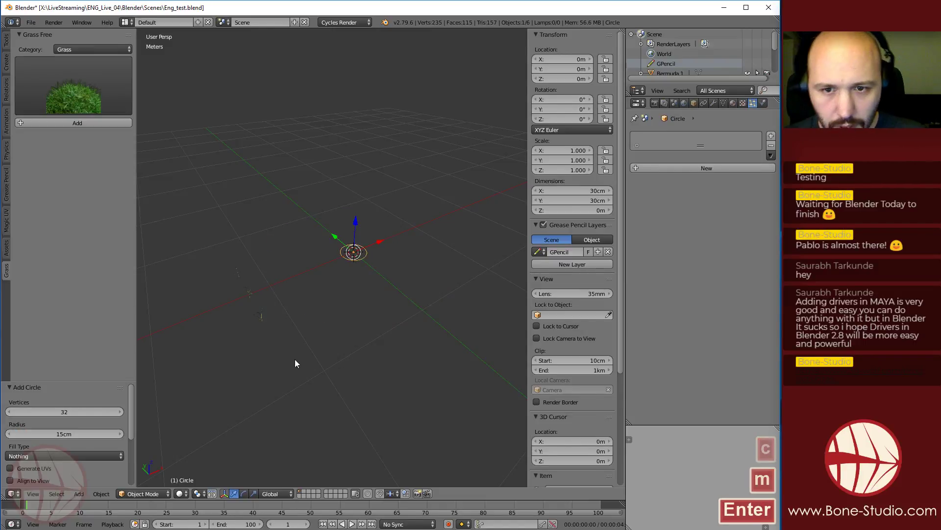
# Set the radius of the new circle to 20 cm
pyautogui.scroll(3, 396, 275)
pyautogui.scroll(-2, 374, 275)
pyautogui.scroll(1, 376, 280)
pyautogui.keyDown('shift'); pyautogui.scroll(1, 344, 284); pyautogui.keyUp('shift')
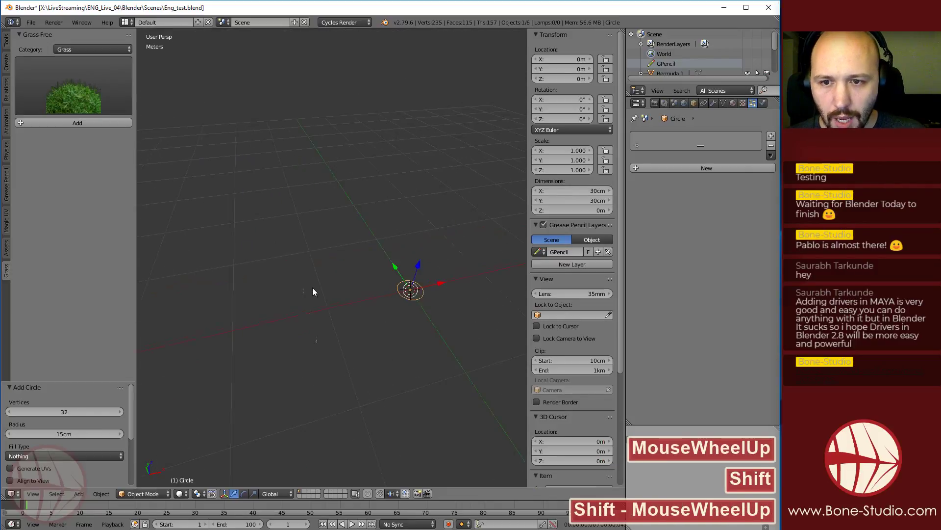
pyautogui.doubleClick(59, 434)
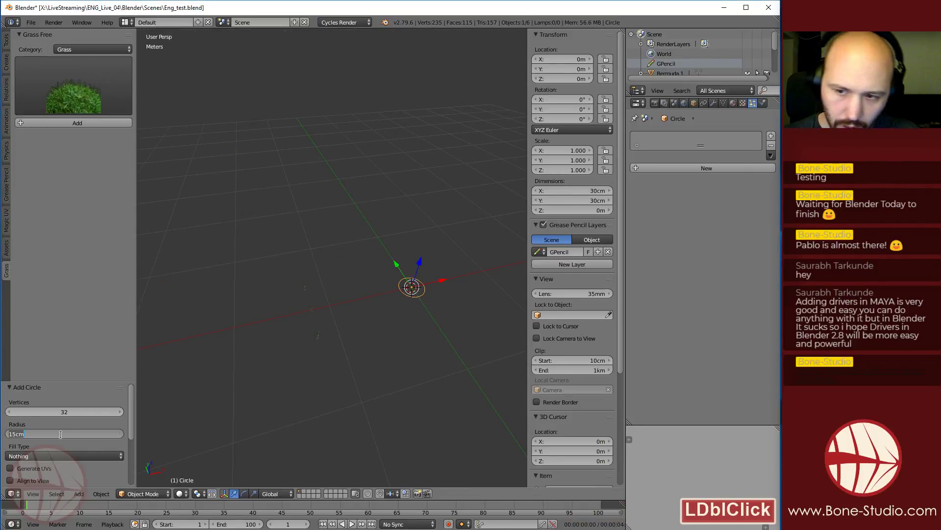
pyautogui.write('20cm')
pyautogui.press('Return')
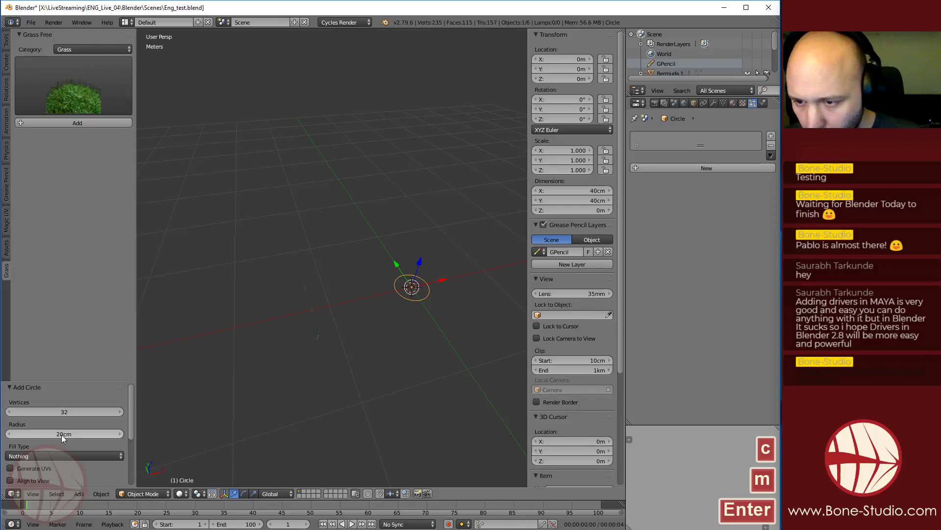
# Convert the circle with the Mesh from Curve/Meta/Surf/Text option
pyautogui.moveTo(376, 315)
pyautogui.keyDown('shift'); pyautogui.mouseDown(button='middle')
pyautogui.moveTo(396, 297)
pyautogui.moveTo(377, 308)
pyautogui.moveTo(390, 316)
pyautogui.mouseUp(button='middle'); pyautogui.keyUp('shift')
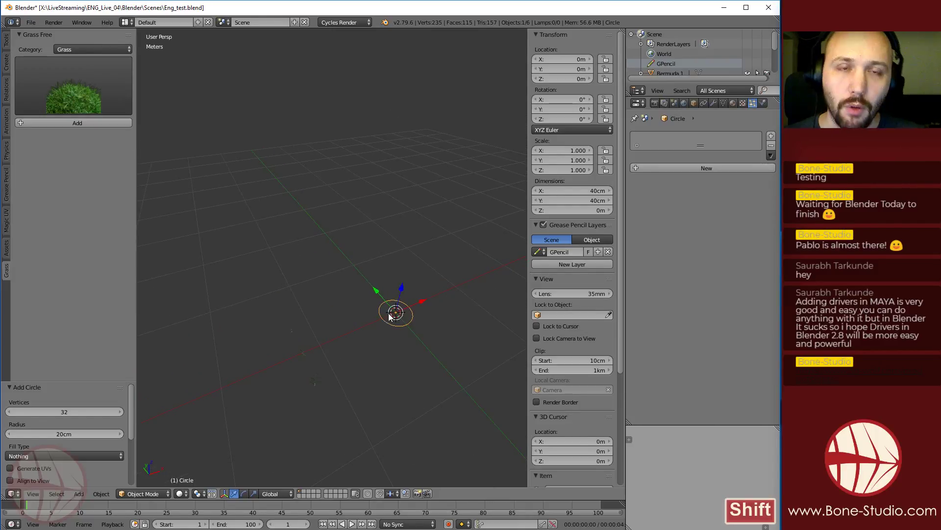
pyautogui.hotkey('alt', 'c')
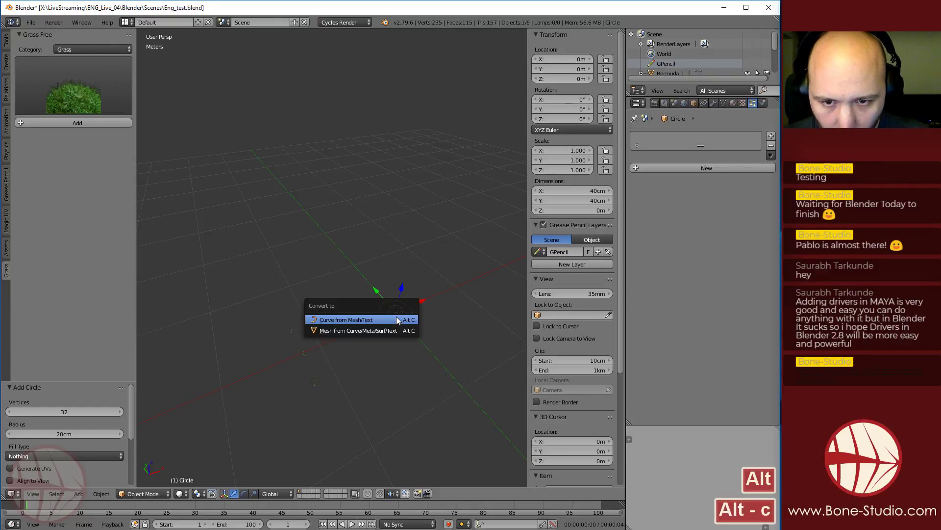
pyautogui.click(384, 330)
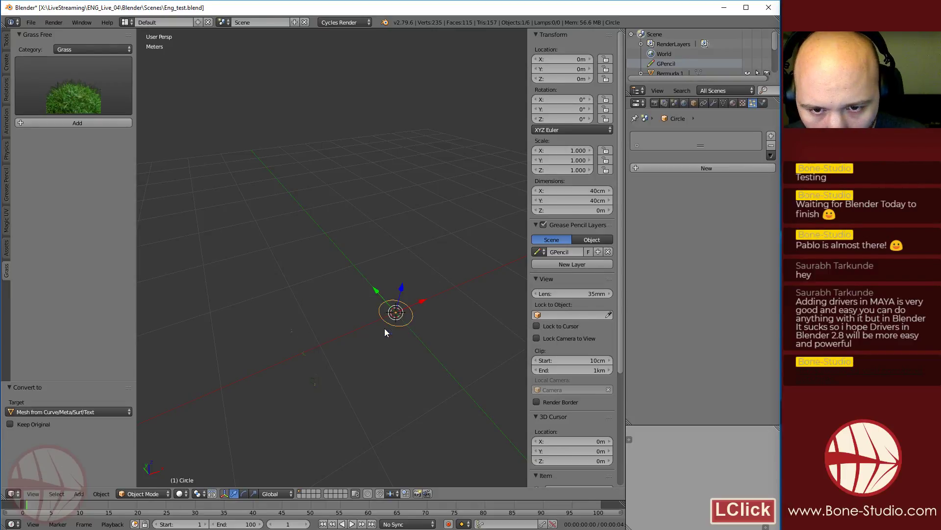
# Fill the whole circle outline with faces using Grid Fill and return to Object Mode
pyautogui.press('Tab')
pyautogui.press('a')
pyautogui.press('a')
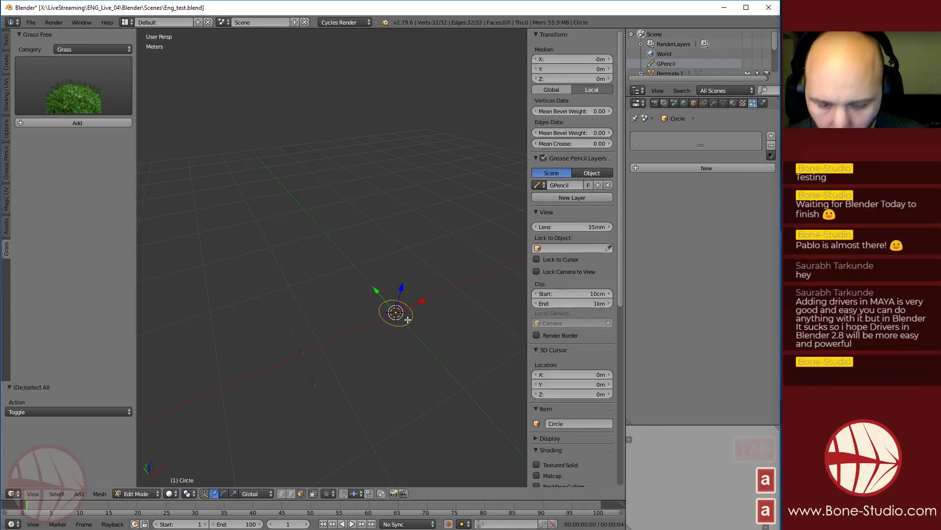
pyautogui.press('space')
pyautogui.write('fill')
pyautogui.hotkey('shift', 'Home')
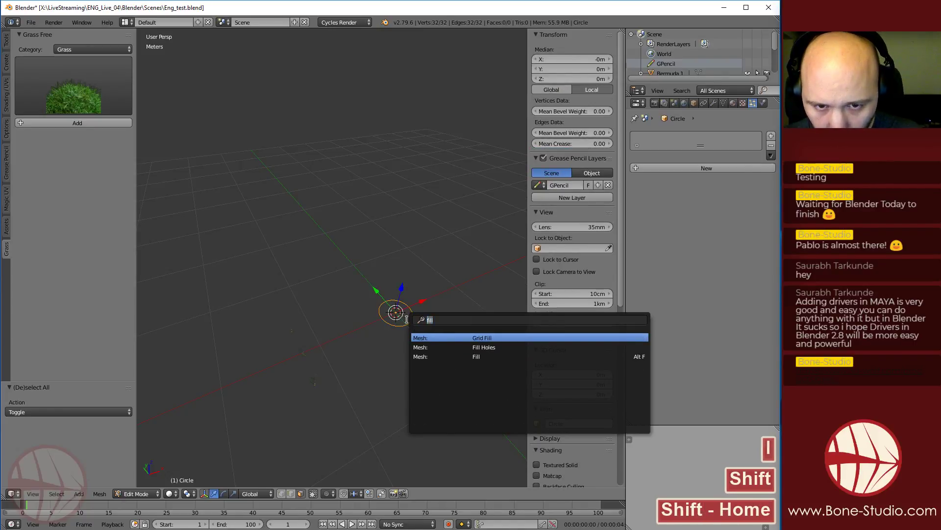
pyautogui.press('Return')
pyautogui.scroll(3, 416, 319)
pyautogui.scroll(-2, 389, 353)
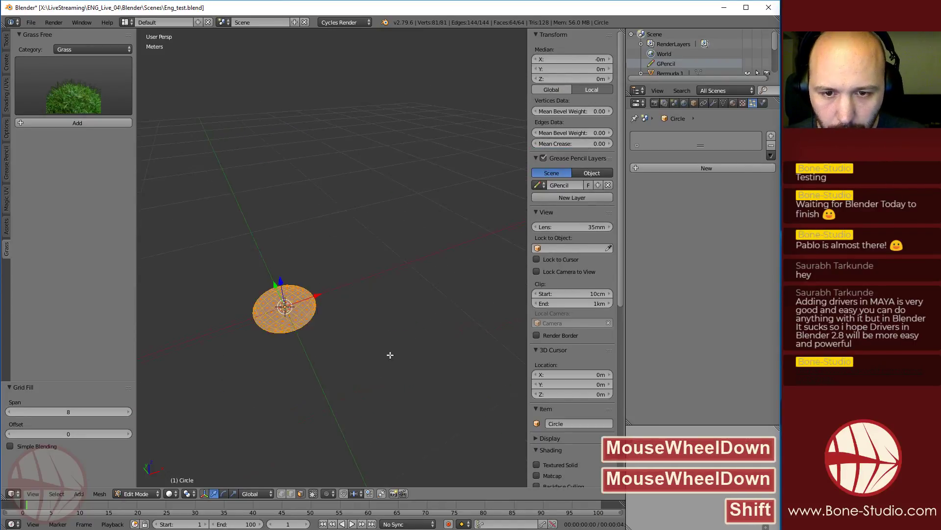
pyautogui.keyDown('shift'); pyautogui.moveTo(389, 353); pyautogui.dragTo(357, 321, button='middle'); pyautogui.keyUp('shift')
pyautogui.press('Tab')
pyautogui.scroll(3, 324, 283)
pyautogui.keyDown('shift'); pyautogui.moveTo(325, 283); pyautogui.dragTo(340, 281, button='middle'); pyautogui.keyUp('shift')
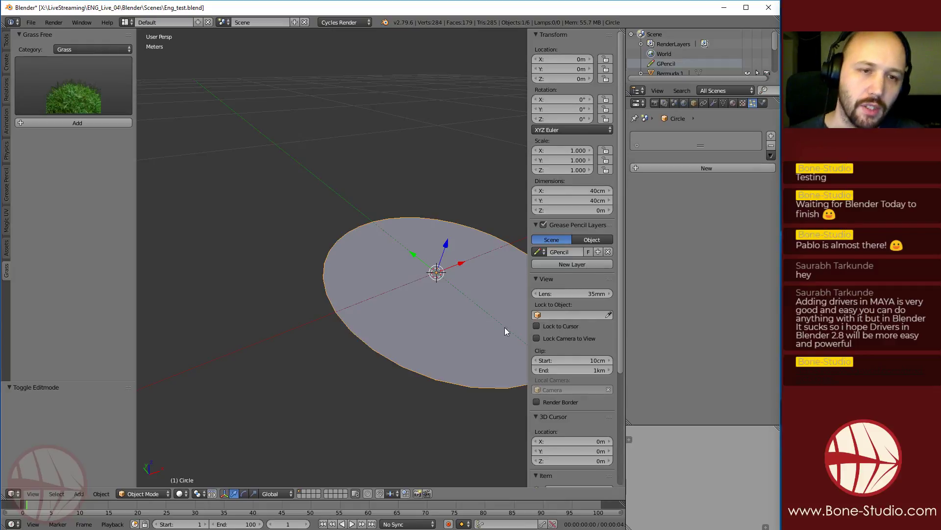
# Try a Hair particle system on the filled circle and remove it
pyautogui.click(706, 168)
pyautogui.scroll(-5, 452, 230)
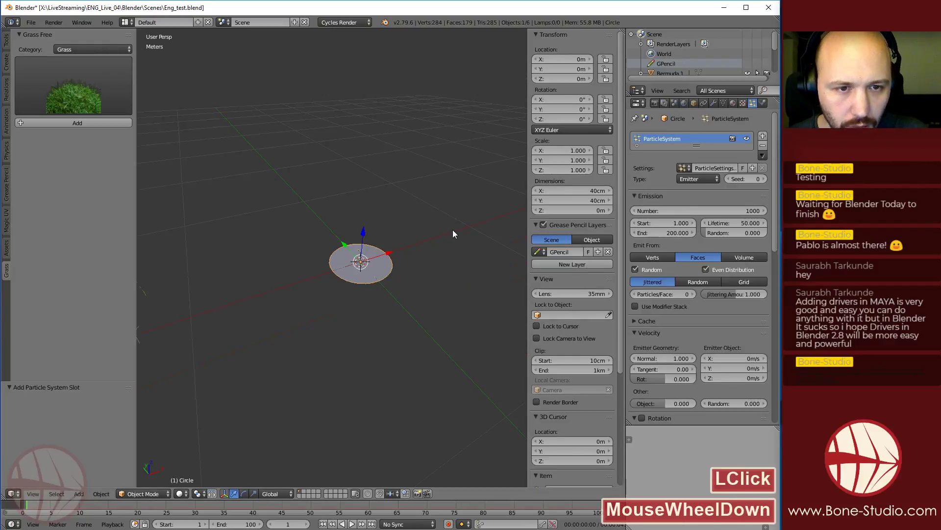
pyautogui.keyDown('shift'); pyautogui.scroll(-3, 490, 230); pyautogui.keyUp('shift')
pyautogui.click(711, 179)
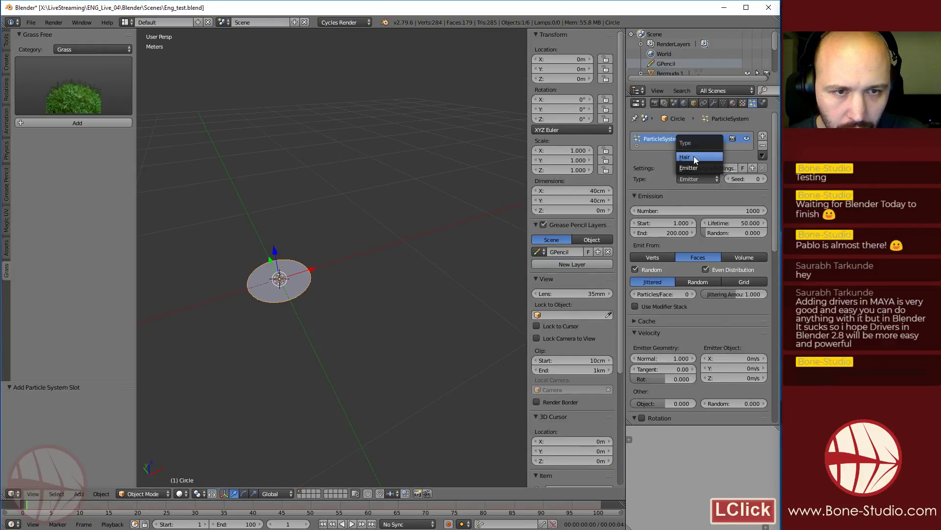
pyautogui.click(693, 156)
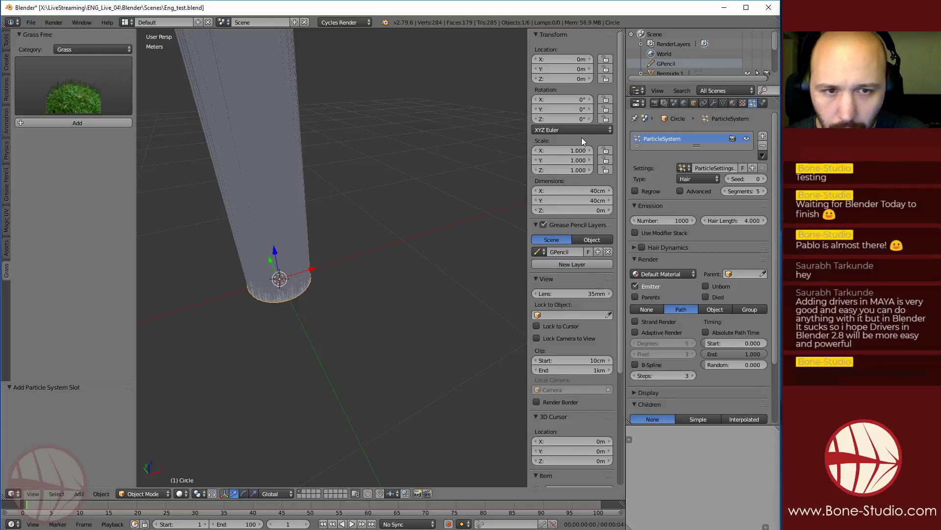
pyautogui.click(763, 146)
# Open the circle's X, Y and Z dimensions for editing together
pyautogui.click(564, 190)
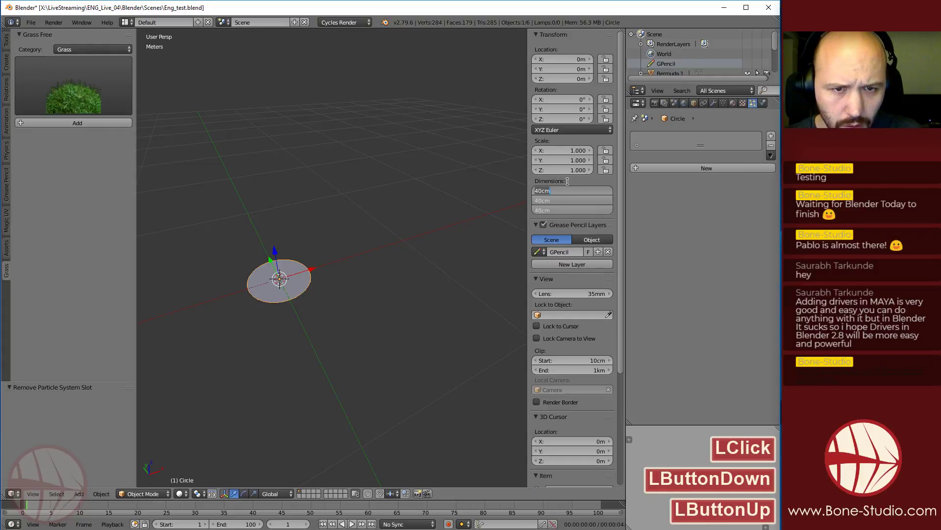
# Set the circle's X and Y dimensions to 20 cm and apply its scale
pyautogui.write('20cm')
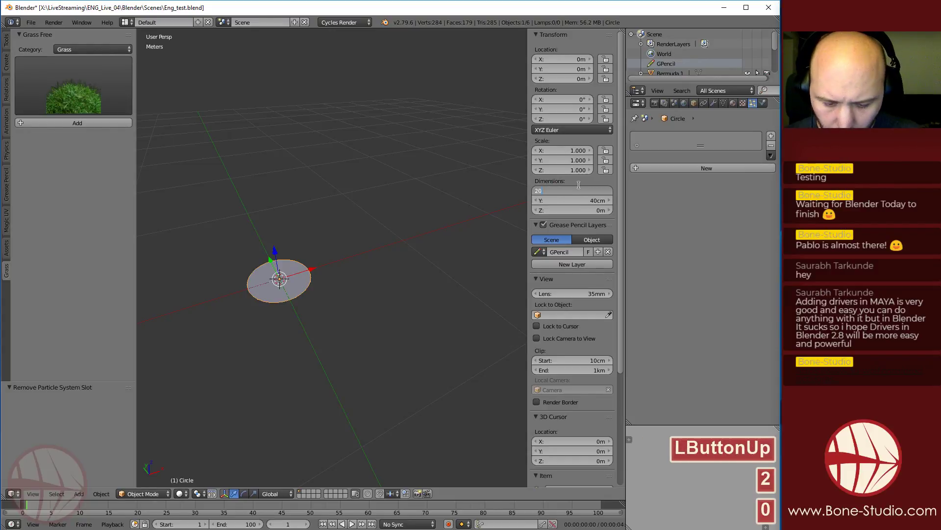
pyautogui.press('Tab')
pyautogui.write('20cm')
pyautogui.press('Return')
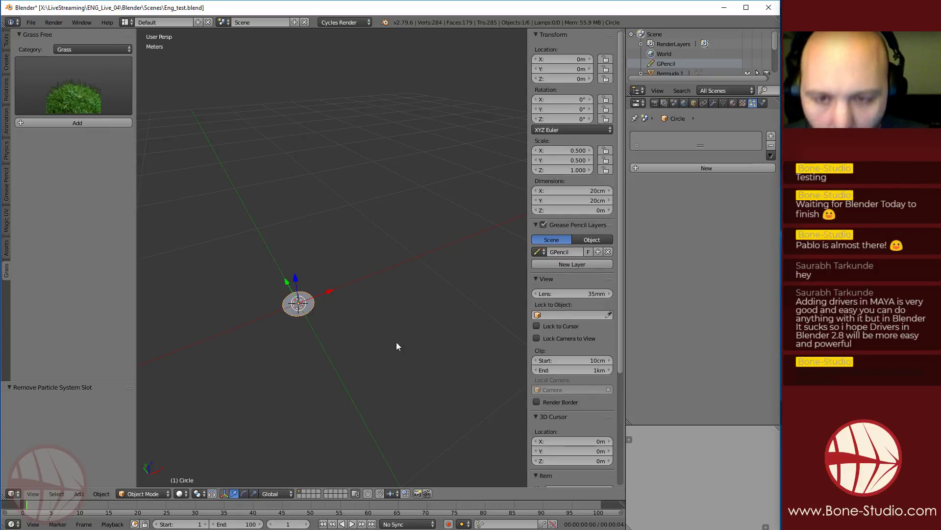
pyautogui.hotkey('ctrl', 'a')
pyautogui.click(341, 296)
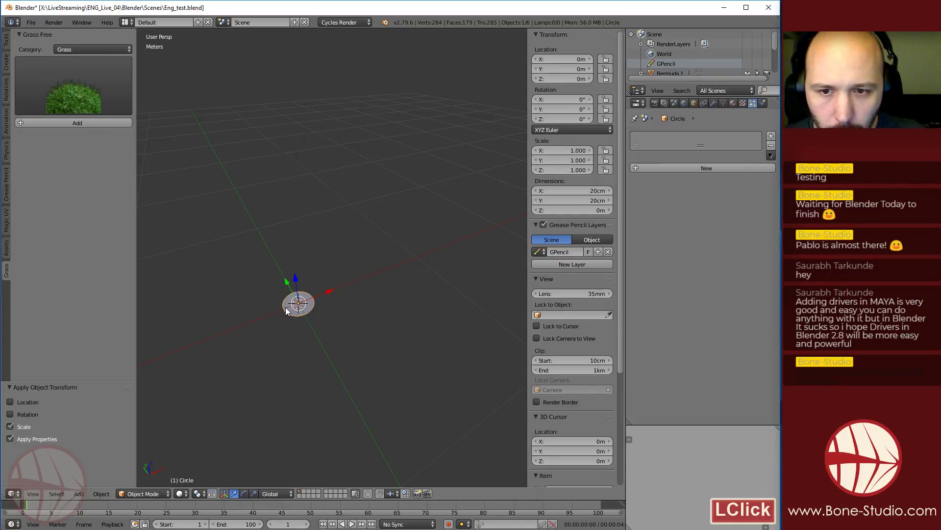
# Add a Hair particle system to the circle with 2 segments and the Advanced options enabled
pyautogui.hotkey('shift', 'c')
pyautogui.click(723, 168)
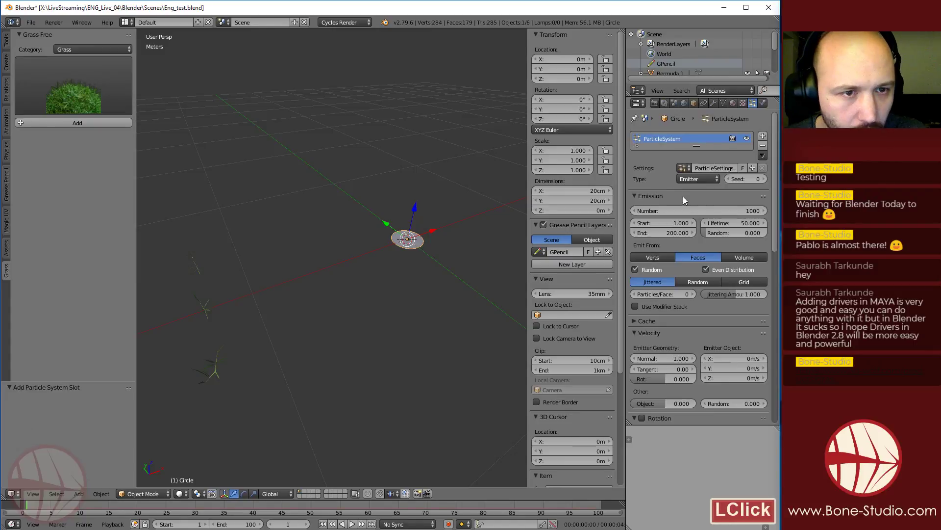
pyautogui.click(698, 157)
pyautogui.click(754, 192)
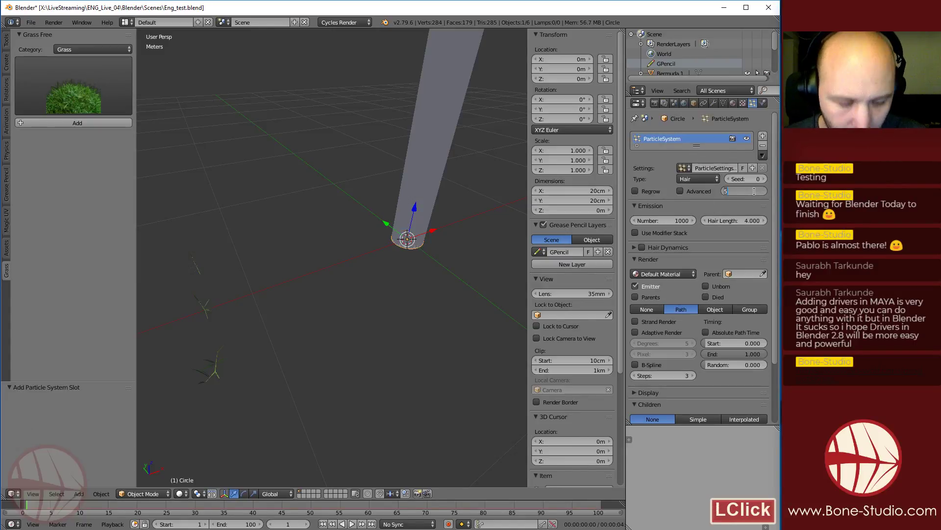
pyautogui.write('2')
pyautogui.press('Return')
pyautogui.click(680, 191)
# Set the particle system's hair length to 1
pyautogui.click(750, 219)
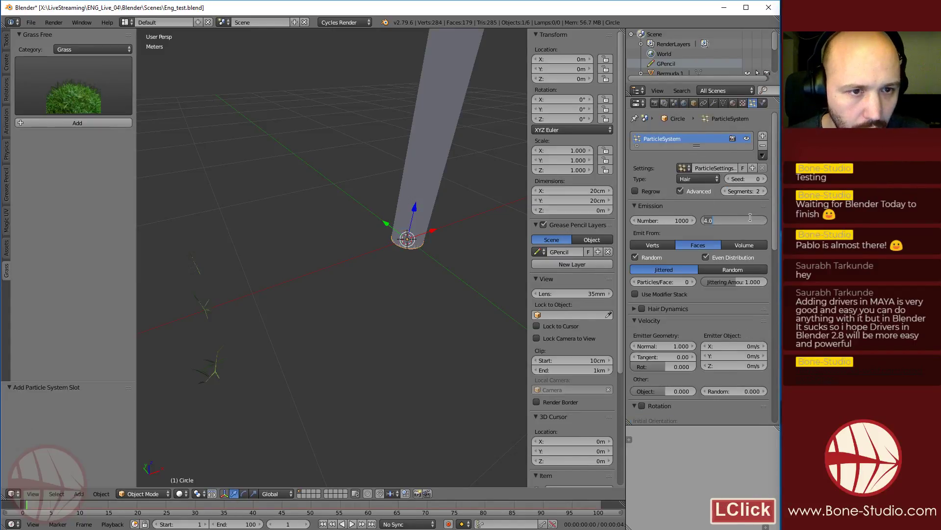
pyautogui.write('1')
pyautogui.press('Return')
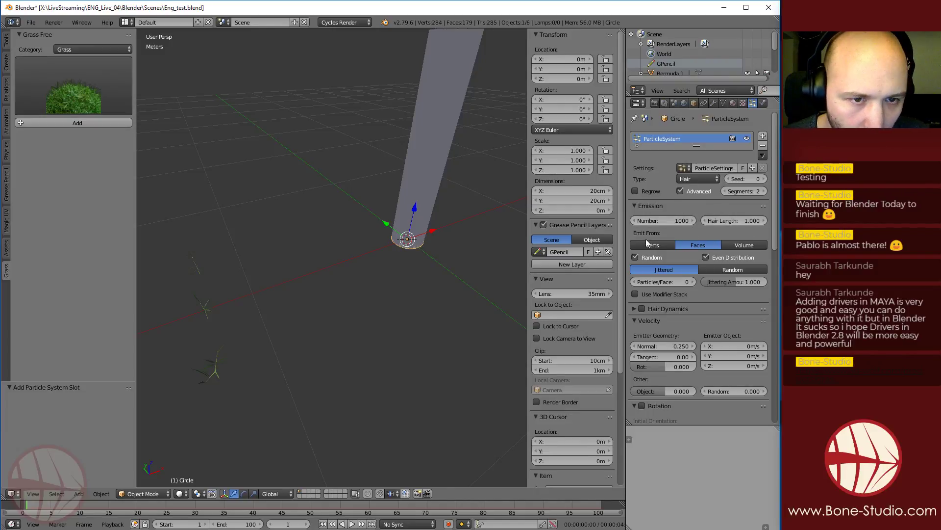
# Enable particle rotation and set the initial orientation to Global Z
pyautogui.scroll(-7, 684, 306)
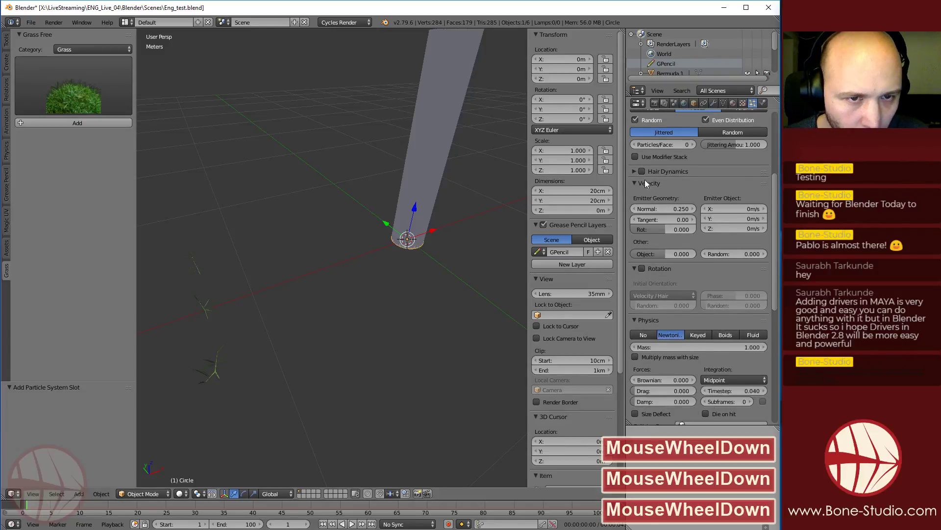
pyautogui.click(643, 268)
pyautogui.click(661, 295)
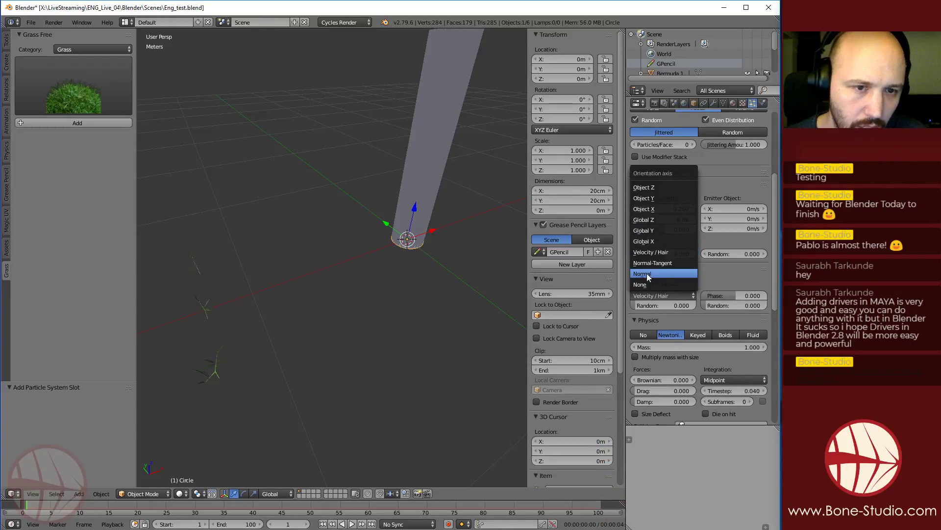
pyautogui.click(658, 291)
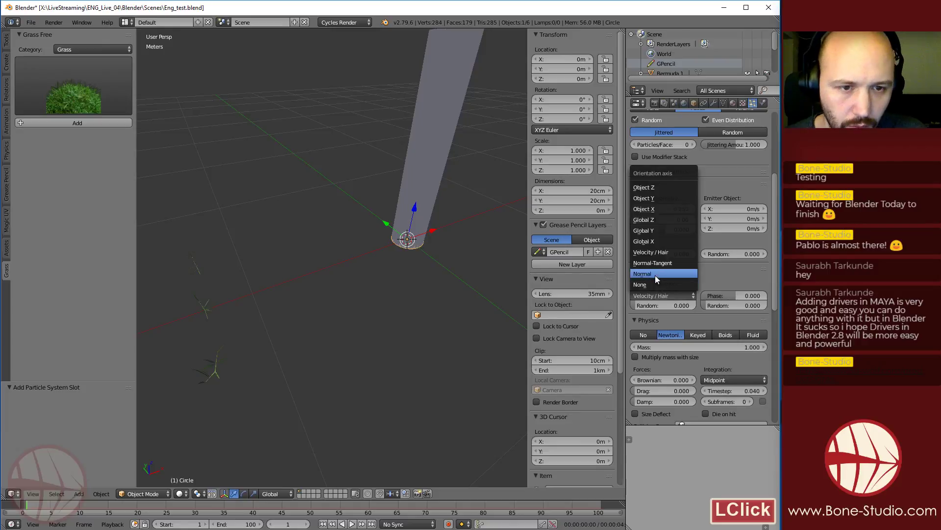
pyautogui.click(655, 274)
pyautogui.click(663, 294)
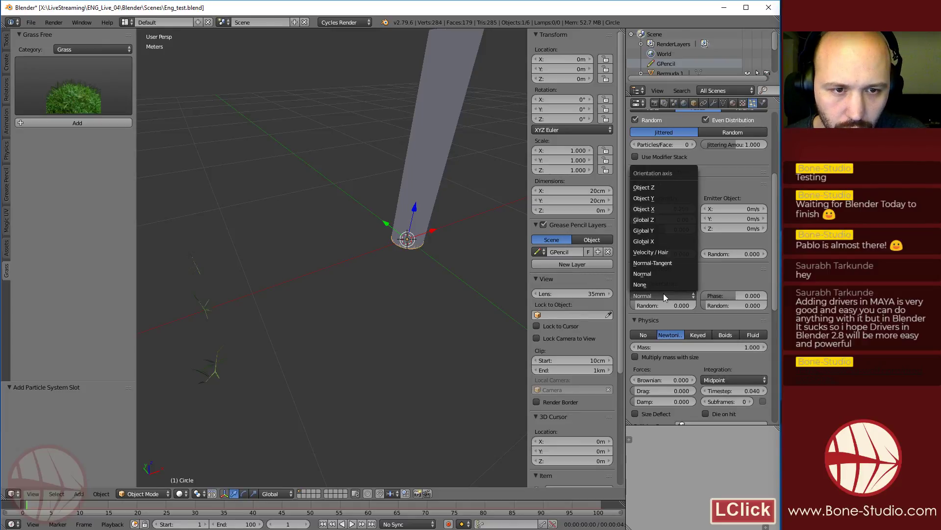
pyautogui.click(655, 220)
# Collapse the physics settings and render the particles as a group, using Bermuda as the dupli group
pyautogui.scroll(-4, 686, 296)
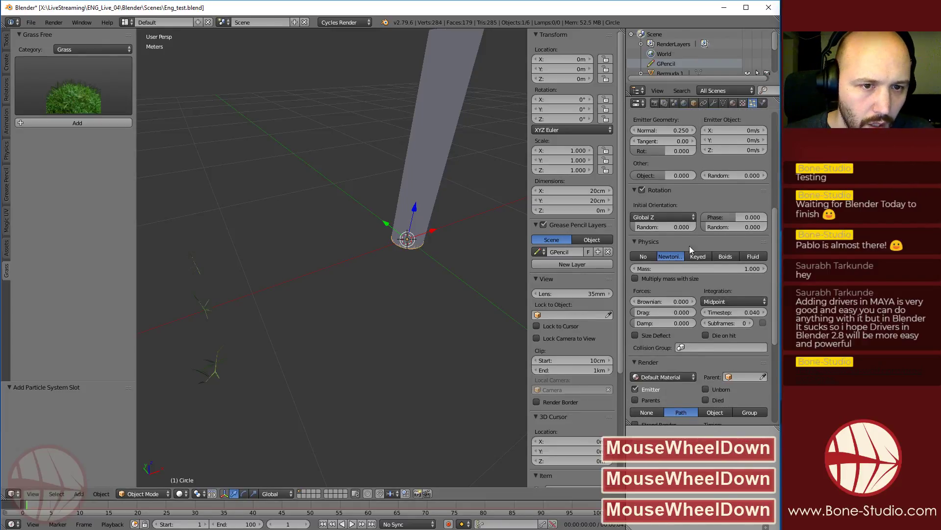
pyautogui.click(653, 240)
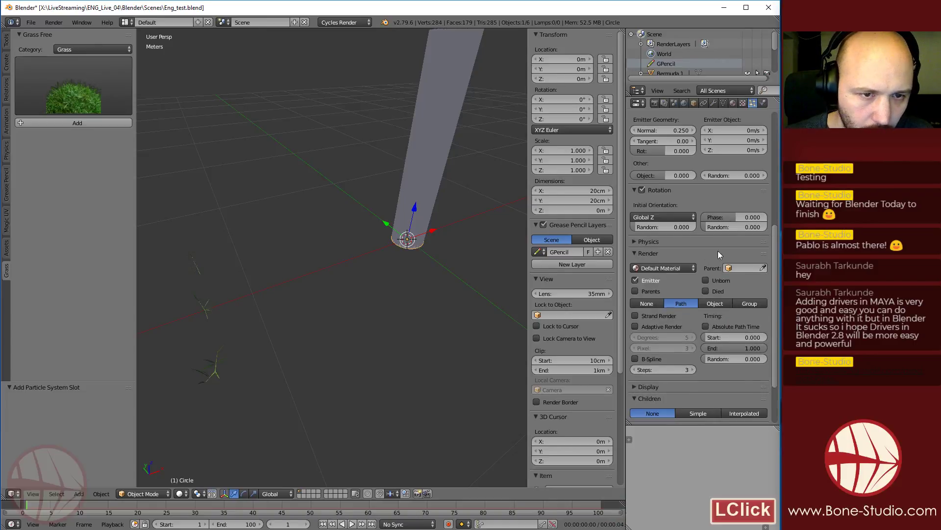
pyautogui.click(717, 304)
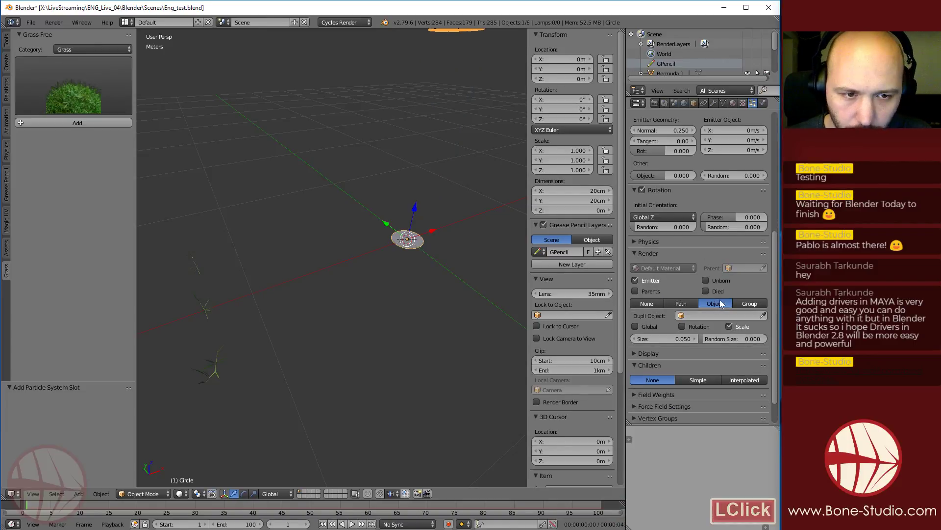
pyautogui.click(750, 304)
pyautogui.click(721, 316)
pyautogui.click(681, 331)
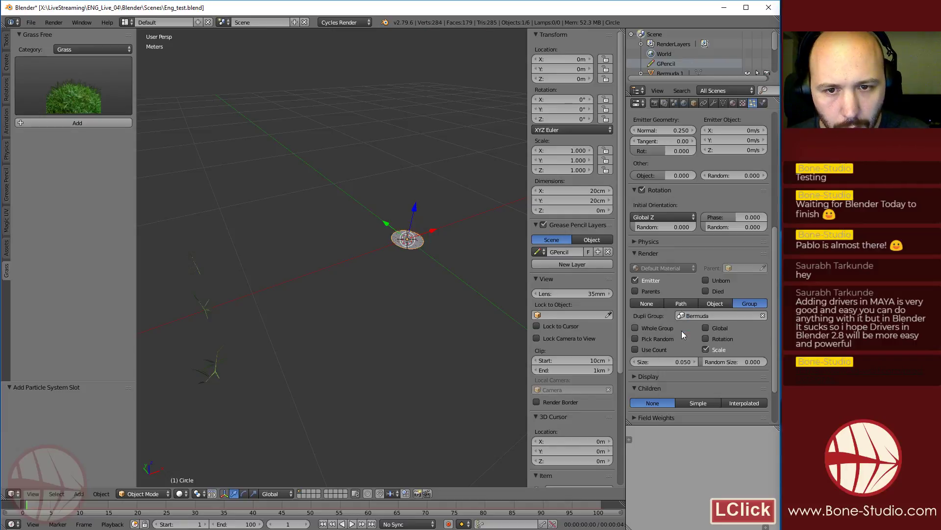
# Set the rendered particle size to 1
pyautogui.scroll(2, 416, 248)
pyautogui.scroll(-2, 416, 249)
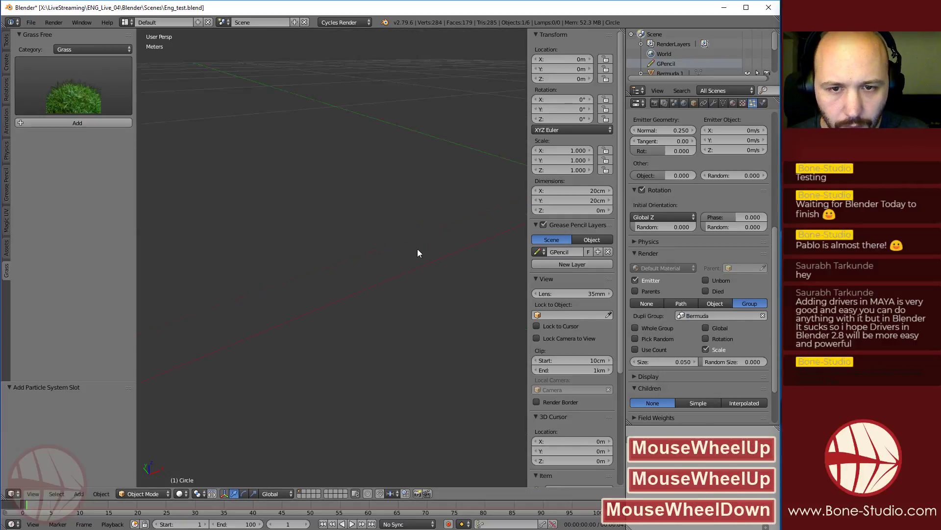
pyautogui.click(677, 360)
pyautogui.write('1')
pyautogui.press('Return')
pyautogui.keyDown('shift'); pyautogui.moveTo(491, 294); pyautogui.dragTo(334, 298, button='middle'); pyautogui.keyUp('shift')
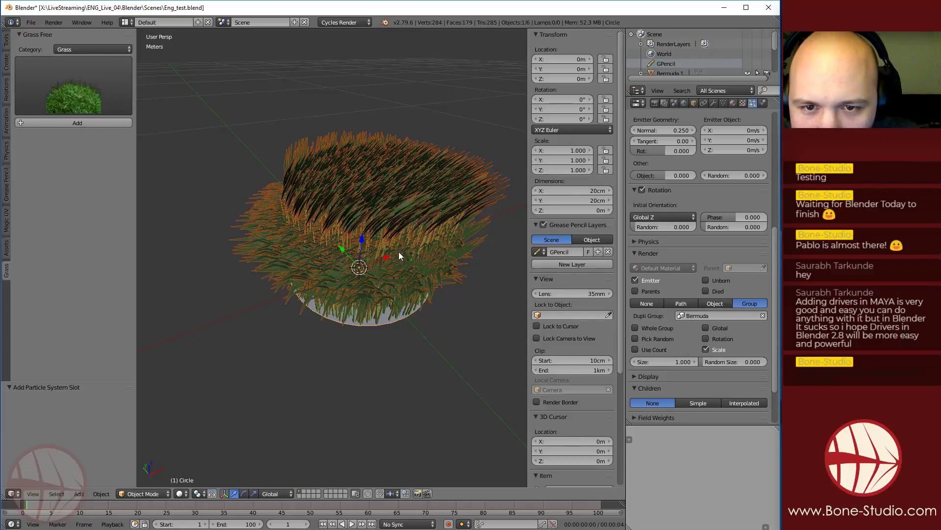
# Set the particles' random size to 0.4
pyautogui.scroll(-2, 414, 267)
pyautogui.scroll(1, 400, 279)
pyautogui.moveTo(398, 279)
pyautogui.keyDown('shift'); pyautogui.mouseDown(button='middle')
pyautogui.moveTo(331, 283)
pyautogui.moveTo(349, 281)
pyautogui.moveTo(357, 314)
pyautogui.moveTo(358, 287)
pyautogui.moveTo(375, 263)
pyautogui.moveTo(392, 279)
pyautogui.mouseUp(button='middle'); pyautogui.keyUp('shift')
pyautogui.click(755, 363)
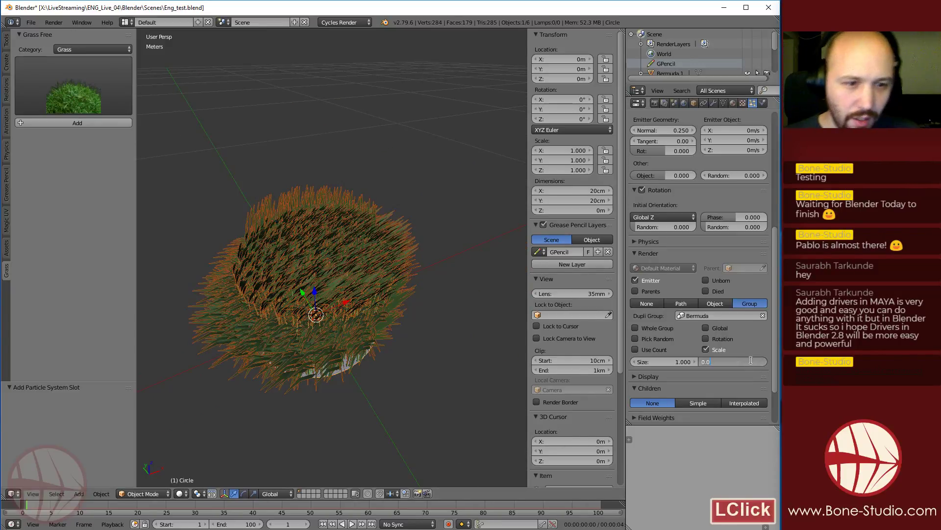
pyautogui.write('3')
pyautogui.press('Return')
pyautogui.click(751, 361)
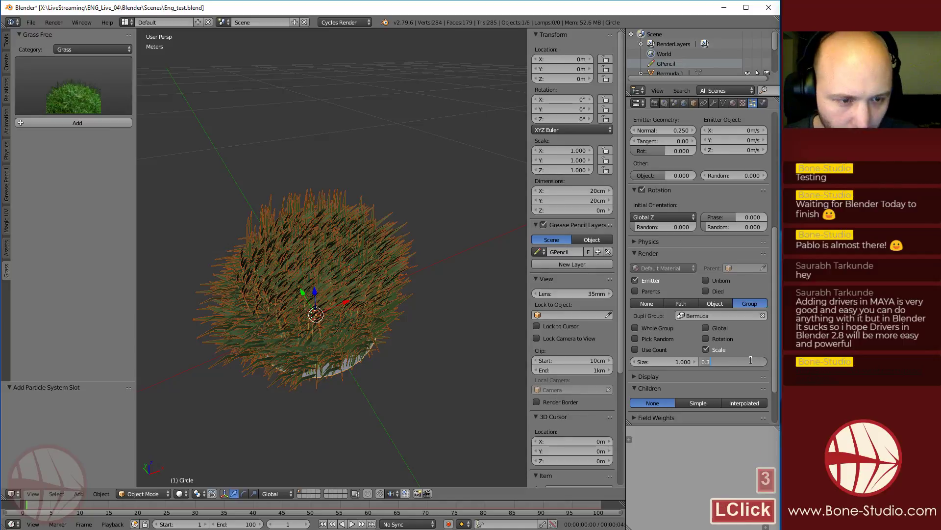
pyautogui.write('.4')
pyautogui.press('Return')
# Try emission numbers of 10 and 15 for the grass particles
pyautogui.moveTo(301, 326)
pyautogui.mouseDown(button='middle')
pyautogui.moveTo(348, 327)
pyautogui.moveTo(281, 285)
pyautogui.moveTo(294, 308)
pyautogui.mouseUp(button='middle')
pyautogui.scroll(3, 726, 214)
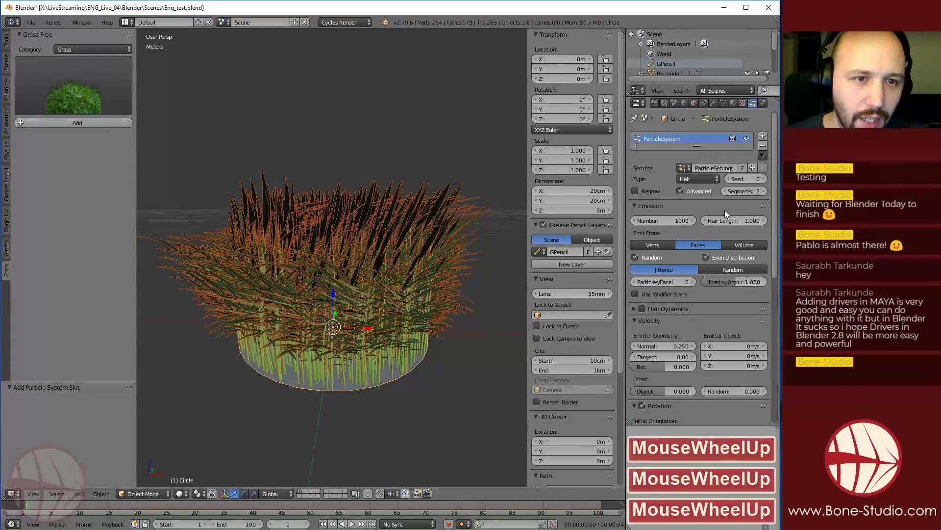
pyautogui.click(680, 222)
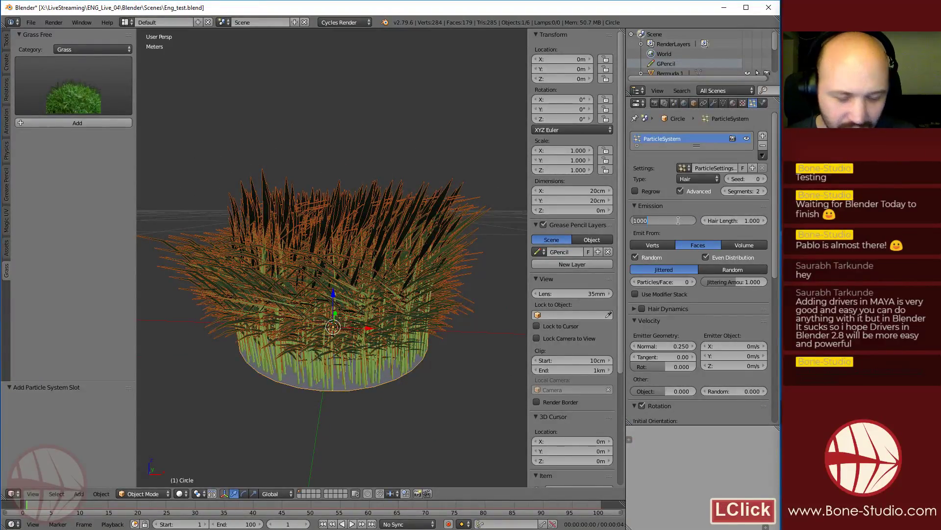
pyautogui.write('10')
pyautogui.press('Return')
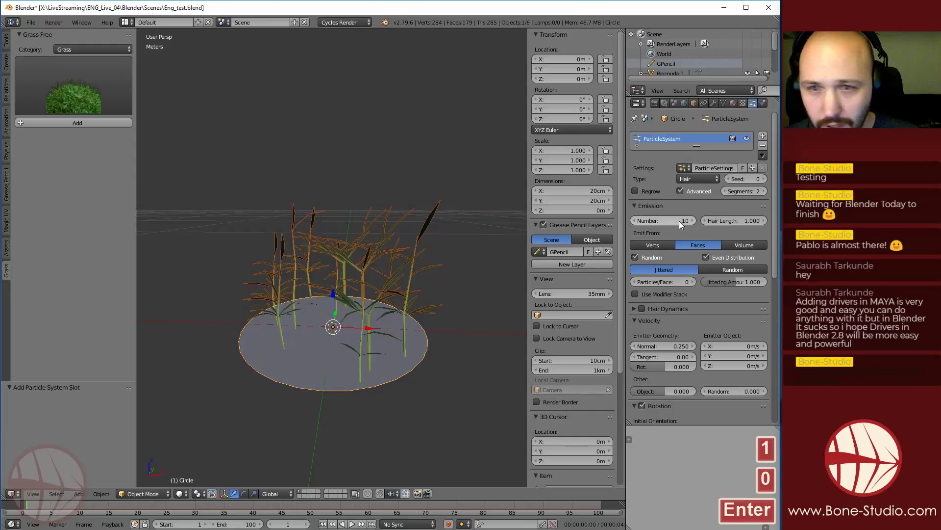
pyautogui.click(680, 221)
pyautogui.write('15')
pyautogui.press('Return')
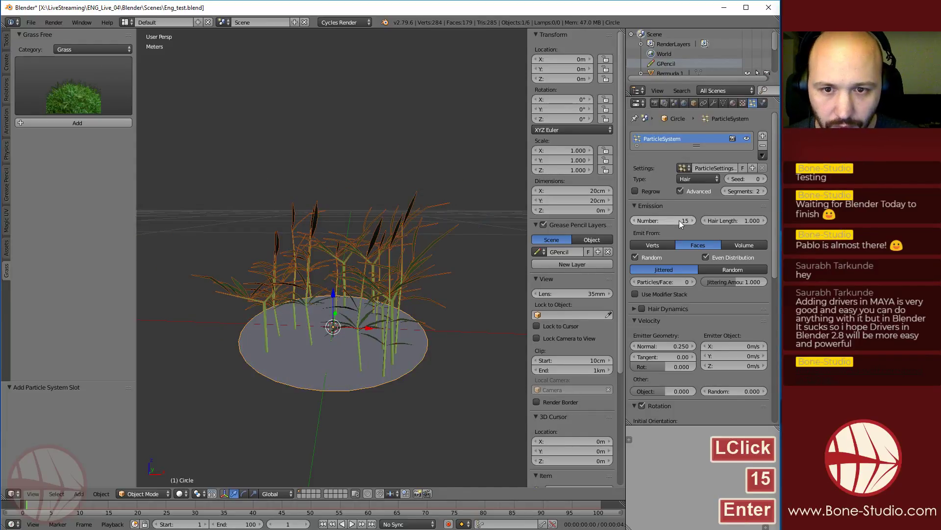
# Try denser emission numbers of 25 and 100 for the grass particles
pyautogui.moveTo(466, 230); pyautogui.dragTo(490, 226, button='middle')
pyautogui.click(658, 222)
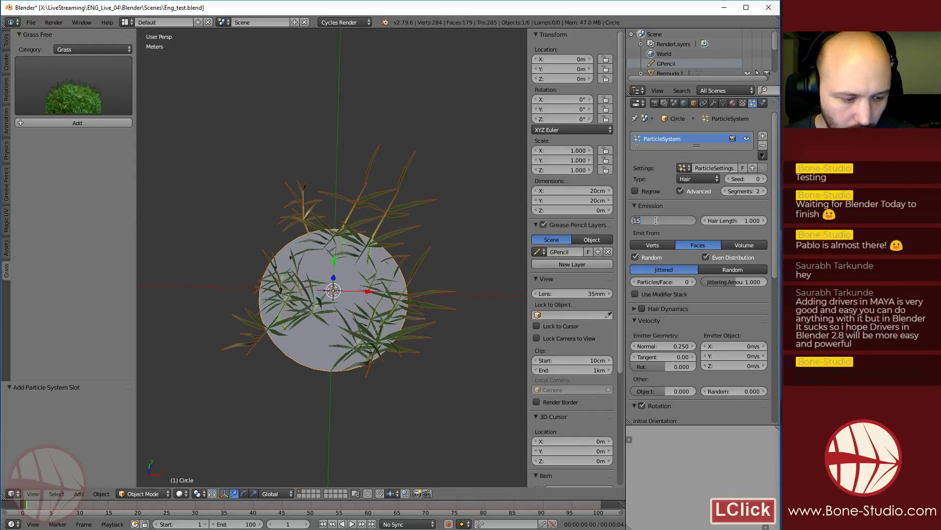
pyautogui.write('25')
pyautogui.press('Return')
pyautogui.click(658, 222)
pyautogui.write('100')
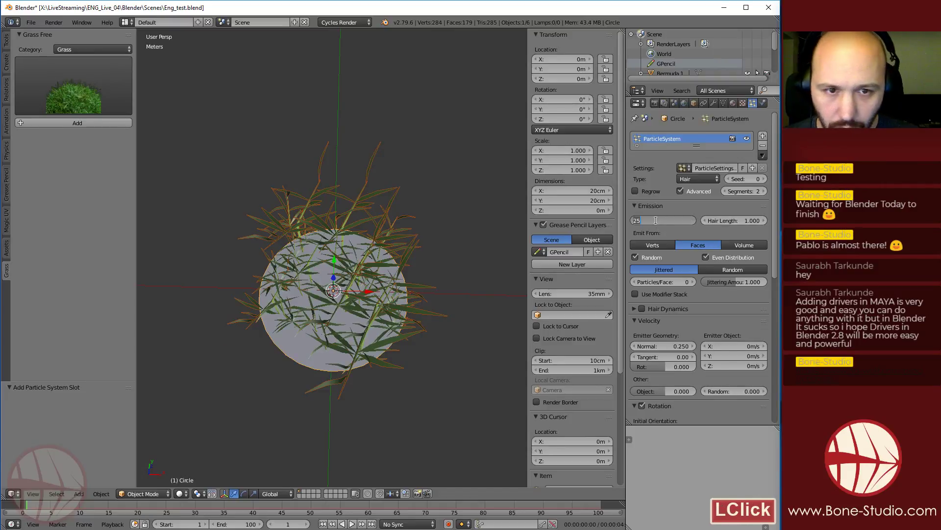
pyautogui.press('Return')
# Set the particle emission number to 50
pyautogui.click(657, 222)
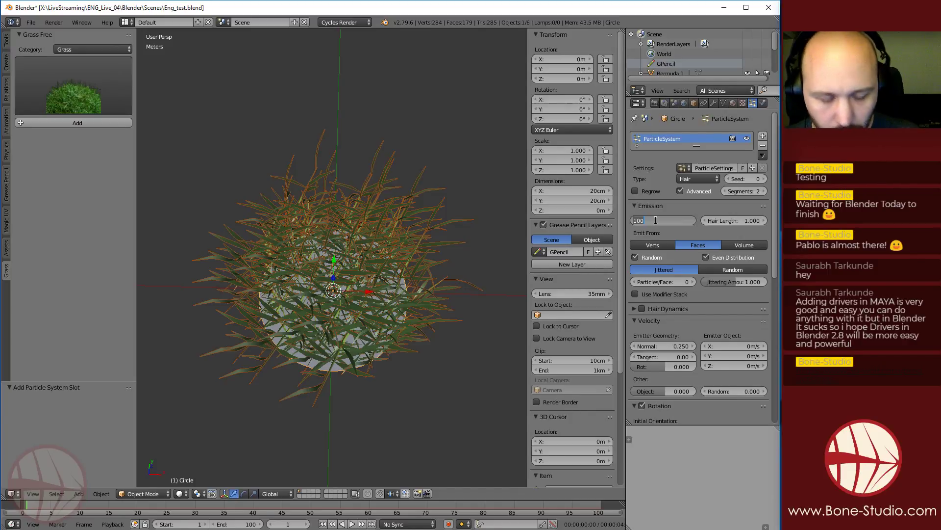
pyautogui.write('50')
pyautogui.press('Return')
# Set the random phase of the particle rotation to 1
pyautogui.moveTo(201, 307); pyautogui.dragTo(402, 275, button='middle')
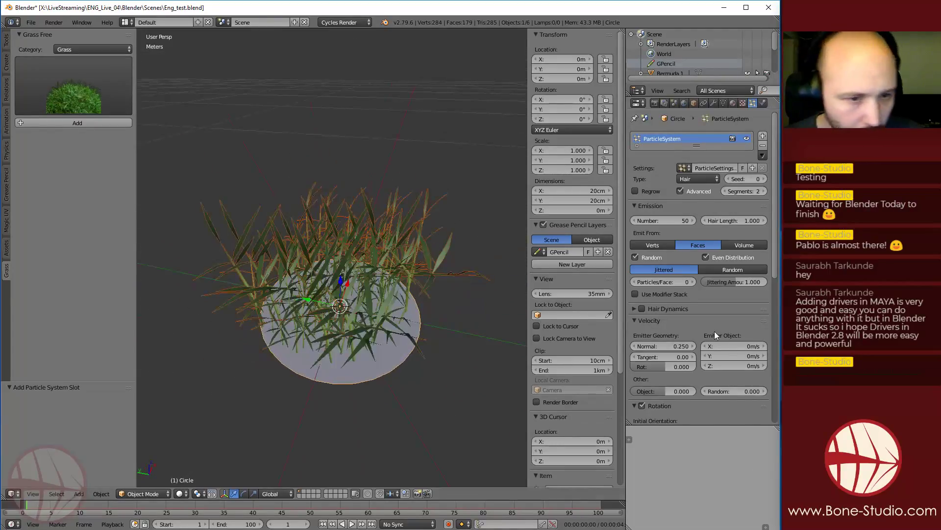
pyautogui.scroll(-12, 718, 319)
pyautogui.doubleClick(727, 189)
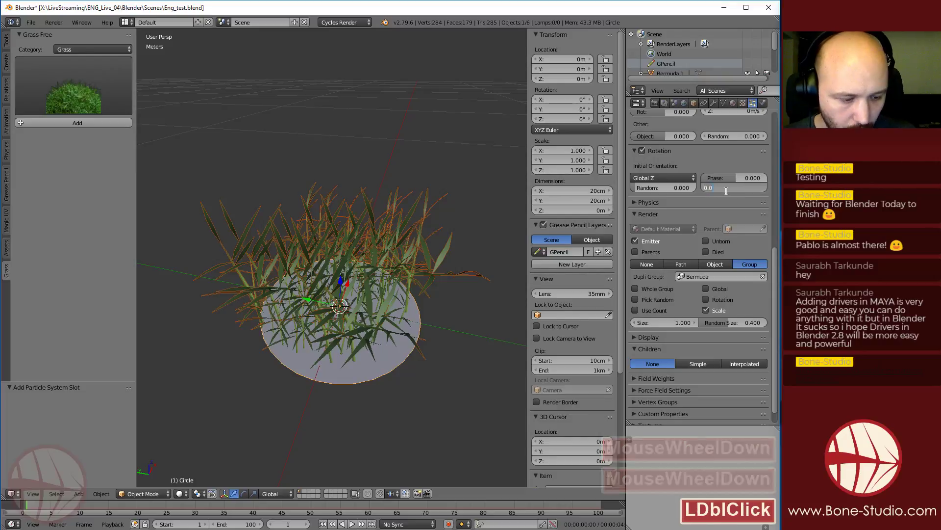
pyautogui.write('1')
pyautogui.press('Return')
pyautogui.moveTo(255, 304); pyautogui.dragTo(249, 224, button='middle')
# Step through several particle seed values to compare distributions and reset the seed to 0
pyautogui.scroll(7, 708, 238)
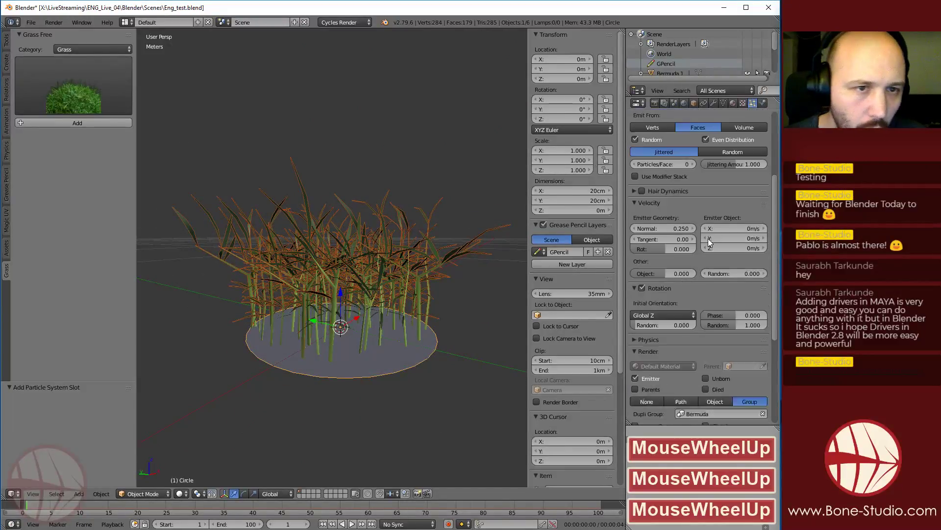
pyautogui.scroll(2, 708, 239)
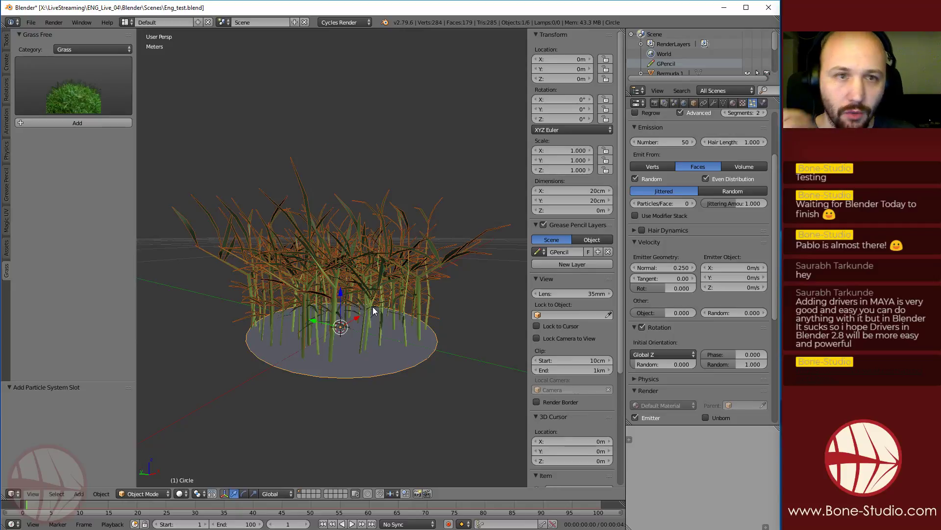
pyautogui.scroll(3, 669, 212)
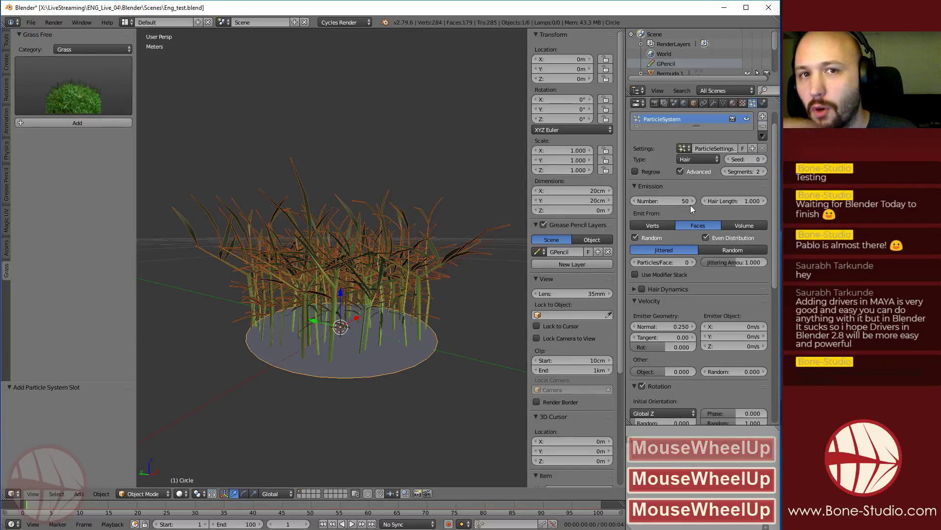
pyautogui.doubleClick(763, 160)
pyautogui.click(762, 160)
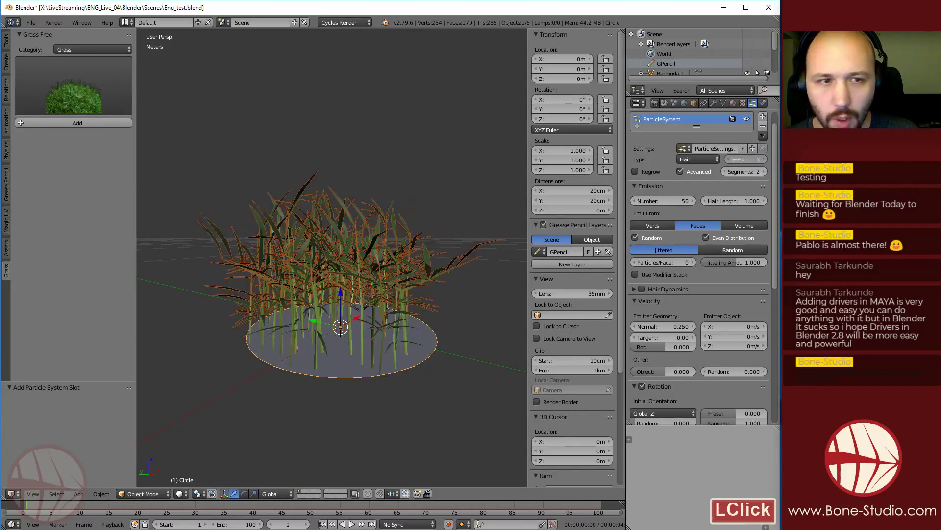
pyautogui.doubleClick(763, 160)
pyautogui.click(760, 161)
pyautogui.write('0')
pyautogui.press('Return')
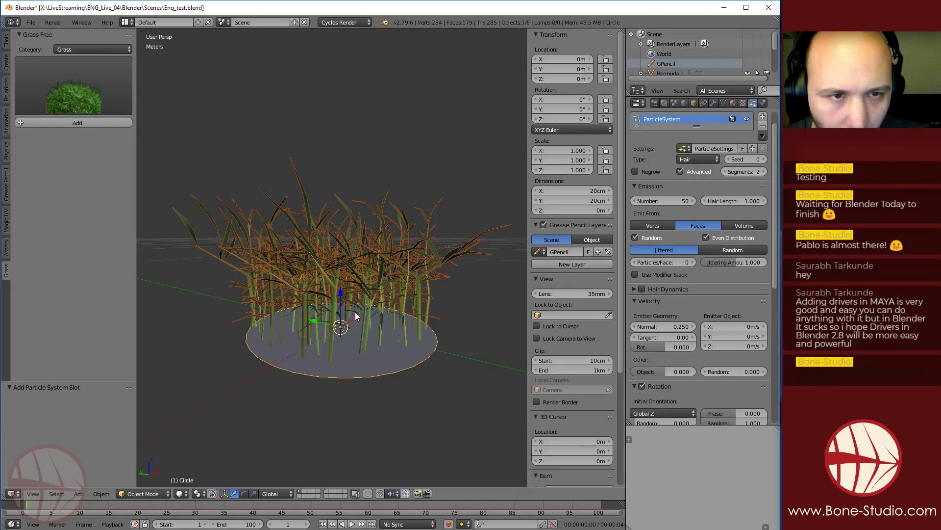
# Hide the grass particle system in the viewport
pyautogui.moveTo(357, 316); pyautogui.dragTo(375, 323, button='middle')
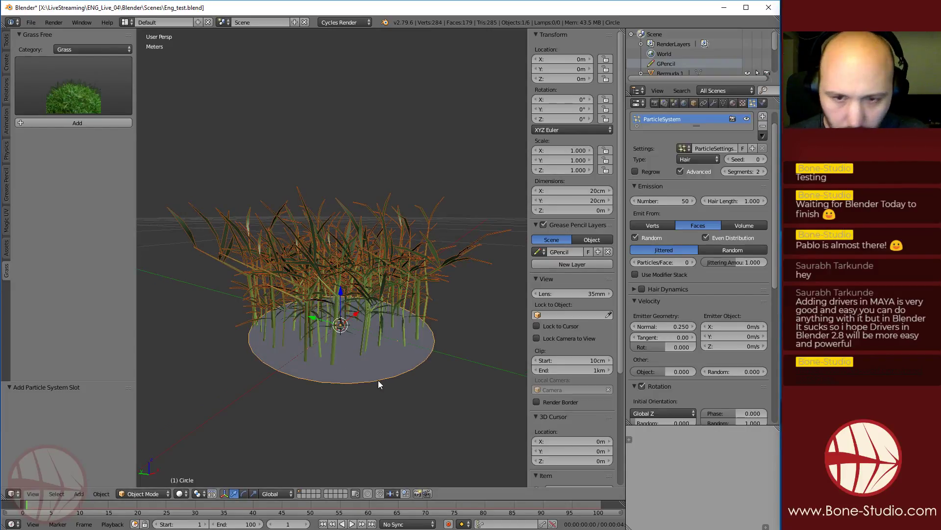
pyautogui.press('Tab')
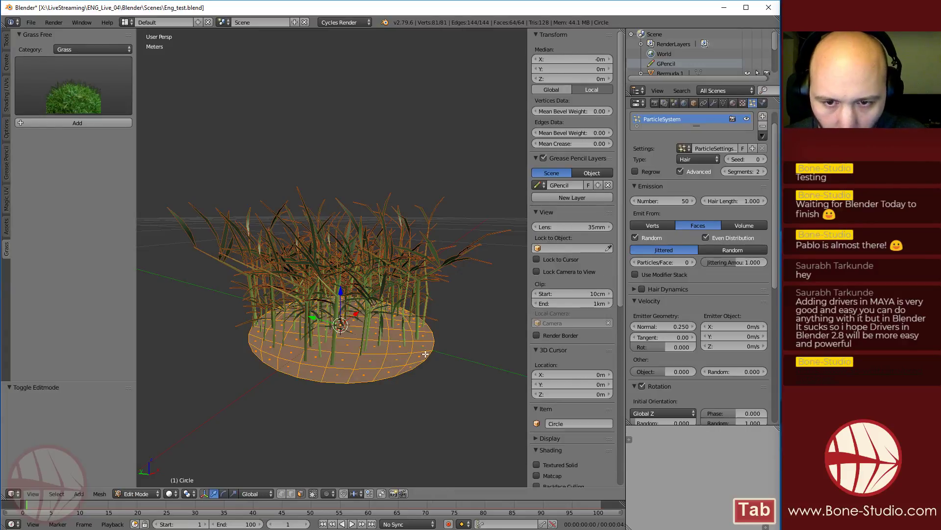
pyautogui.press('Tab')
pyautogui.click(748, 121)
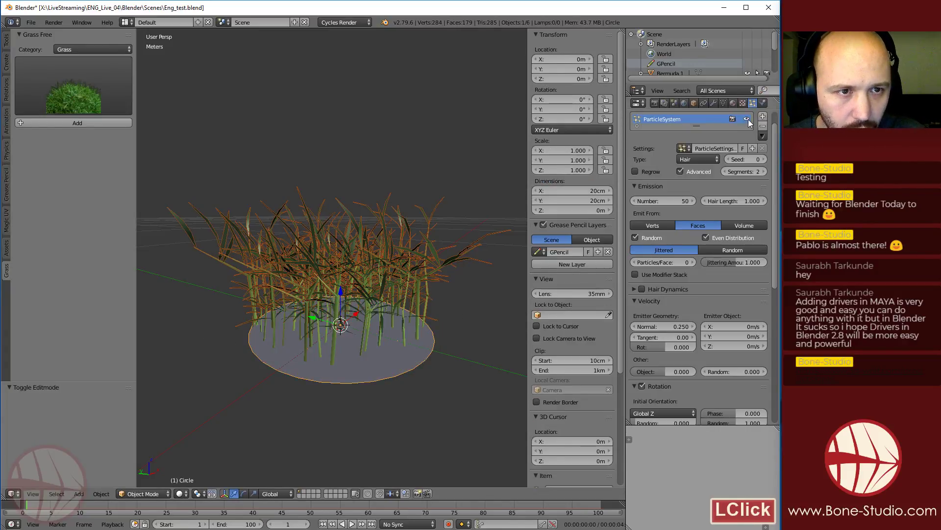
pyautogui.click(749, 119)
# Subdivide the whole circle mesh with one cut
pyautogui.press('Tab')
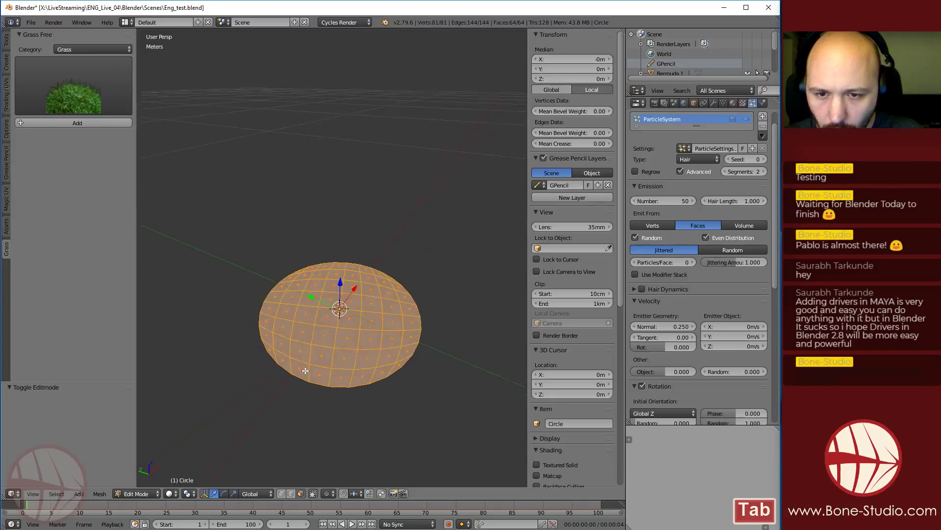
pyautogui.moveTo(305, 371); pyautogui.dragTo(300, 348, button='middle')
pyautogui.press('space')
pyautogui.write('subdi')
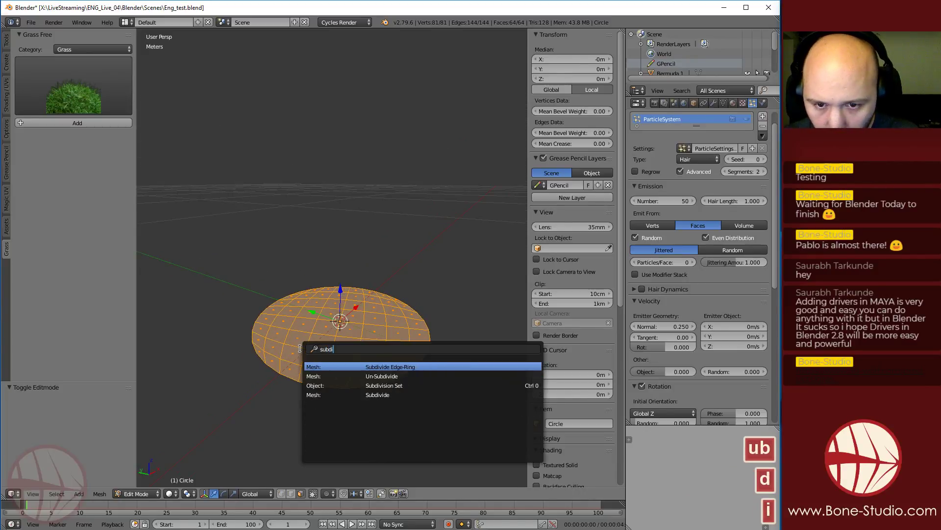
pyautogui.press('Down')
pyautogui.press('Down')
pyautogui.press('Down')
pyautogui.press('Return')
pyautogui.moveTo(338, 343)
pyautogui.mouseDown(button='middle')
pyautogui.moveTo(348, 365)
pyautogui.moveTo(334, 350)
pyautogui.mouseUp(button='middle')
# Switch the circle to Weight Paint mode and show the brush settings
pyautogui.press('Tab')
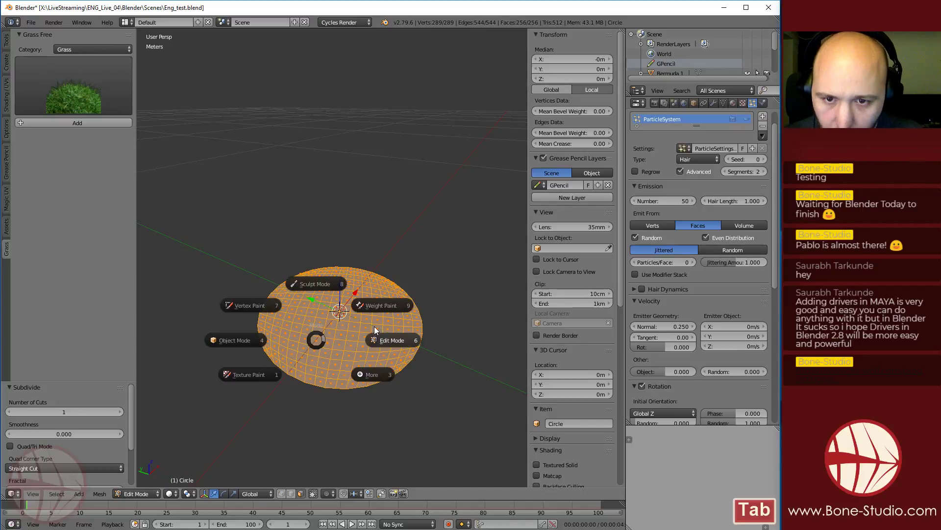
pyautogui.click(383, 304)
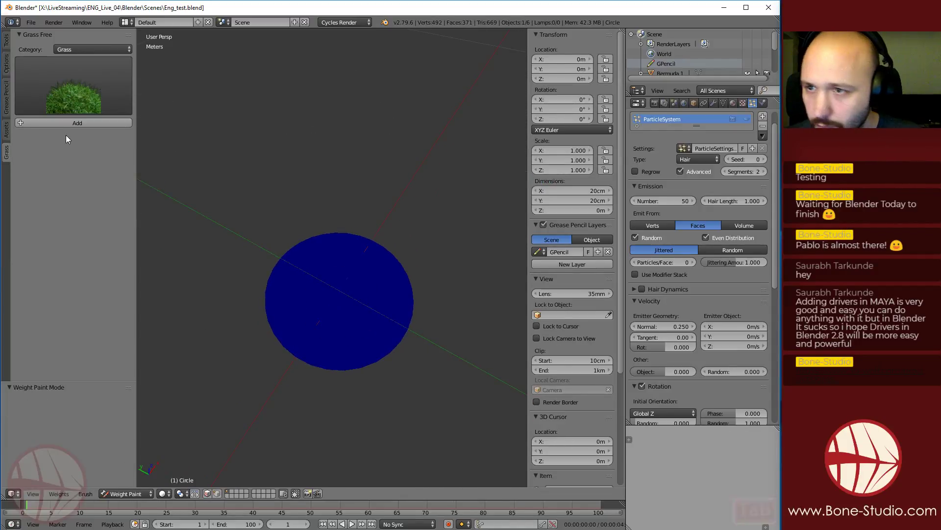
pyautogui.click(7, 41)
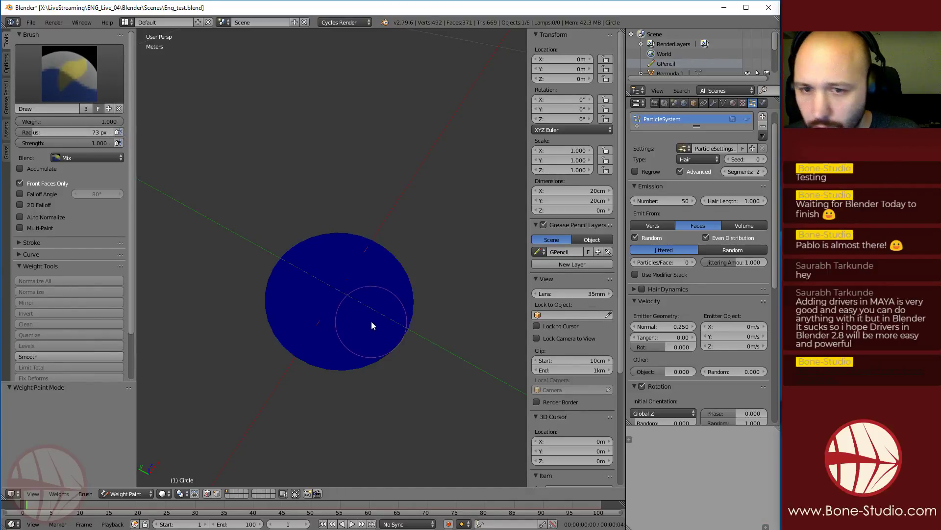
# Try a small radial weight gradient around the circle's center, then apply and undo another short gradient
pyautogui.moveTo(367, 283)
pyautogui.keyDown('alt'); pyautogui.mouseDown()
pyautogui.moveTo(373, 302)
pyautogui.moveTo(339, 277)
pyautogui.moveTo(369, 317)
pyautogui.mouseUp(); pyautogui.keyUp('alt')
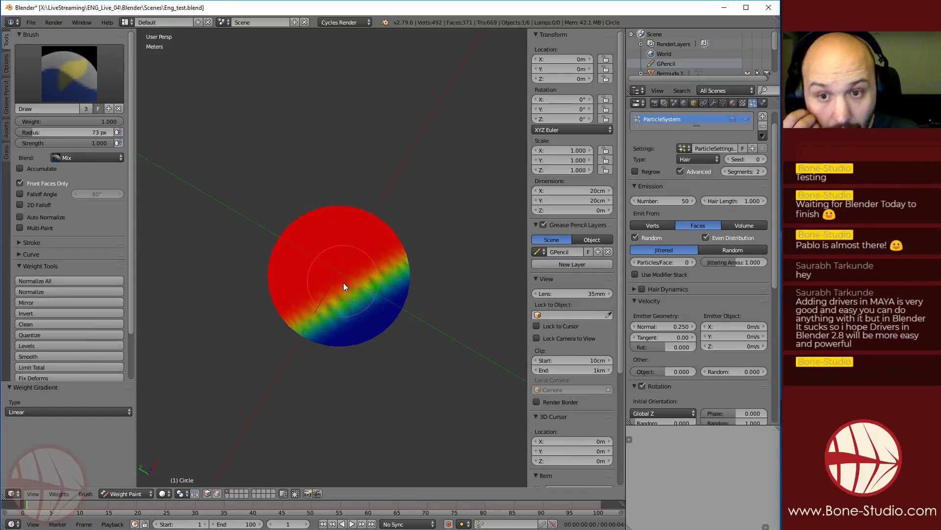
pyautogui.click(66, 409)
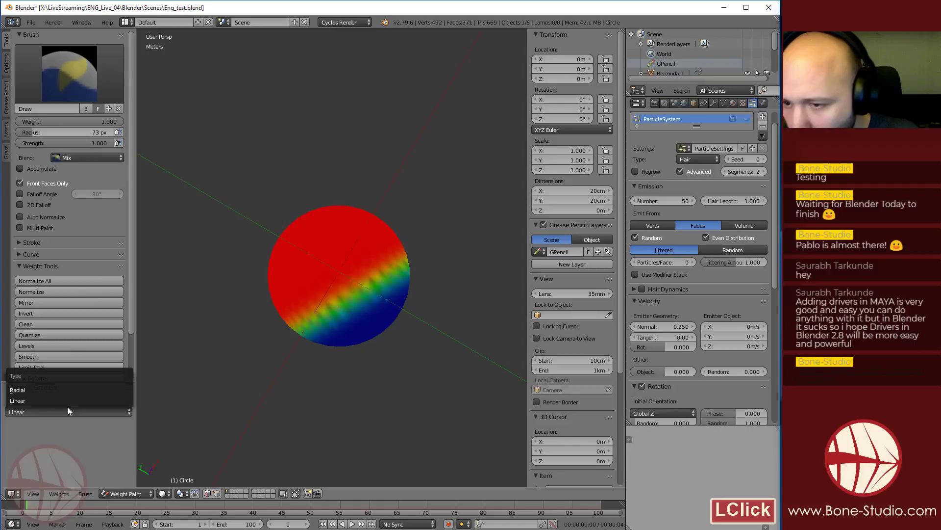
pyautogui.click(33, 391)
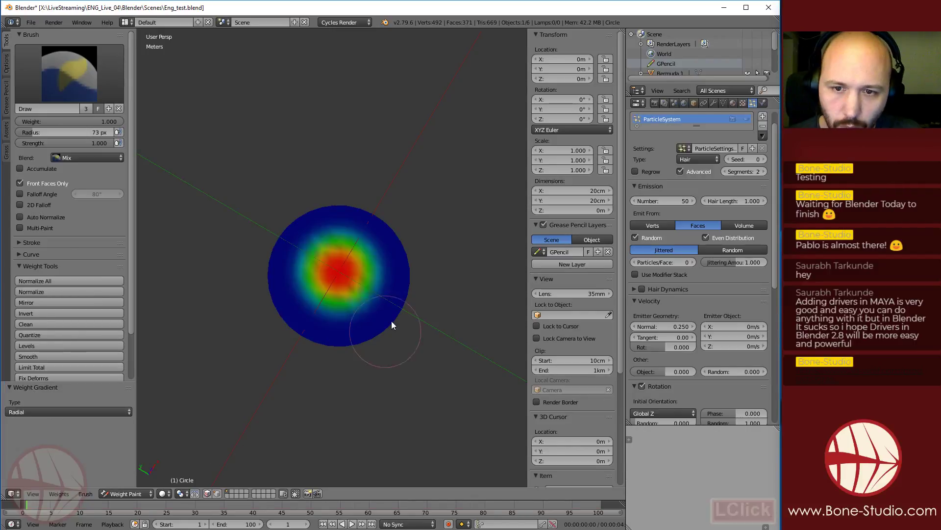
pyautogui.keyDown('alt'); pyautogui.moveTo(339, 270); pyautogui.dragTo(359, 306); pyautogui.keyUp('alt')
pyautogui.hotkey('ctrl', 'z')
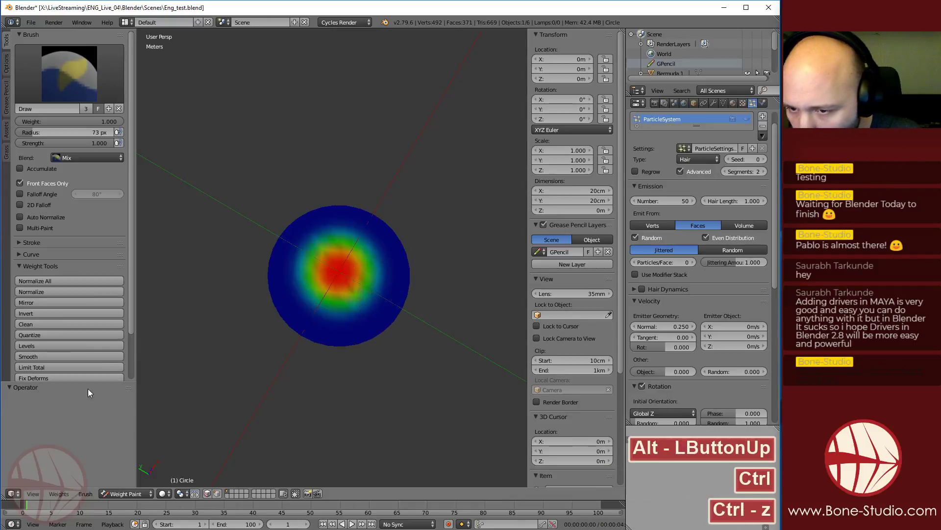
# Try a radial weight gradient stretching from the circle's center almost to its edge
pyautogui.scroll(-3, 69, 230)
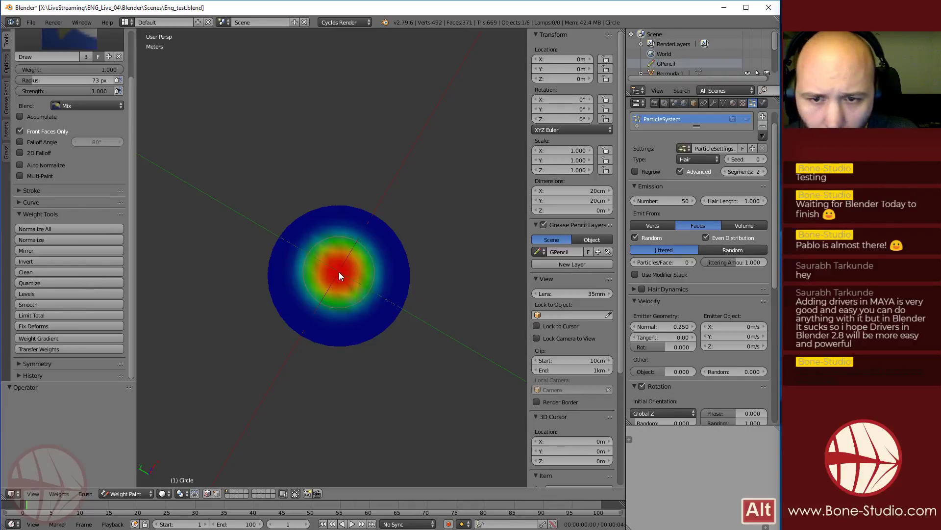
pyautogui.keyDown('alt'); pyautogui.moveTo(338, 272); pyautogui.dragTo(397, 305); pyautogui.keyUp('alt')
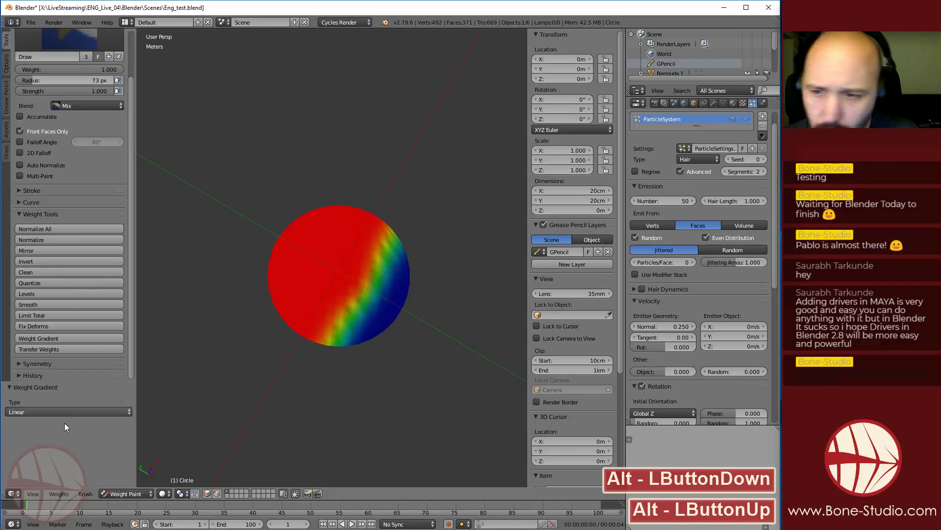
pyautogui.click(49, 413)
pyautogui.click(46, 388)
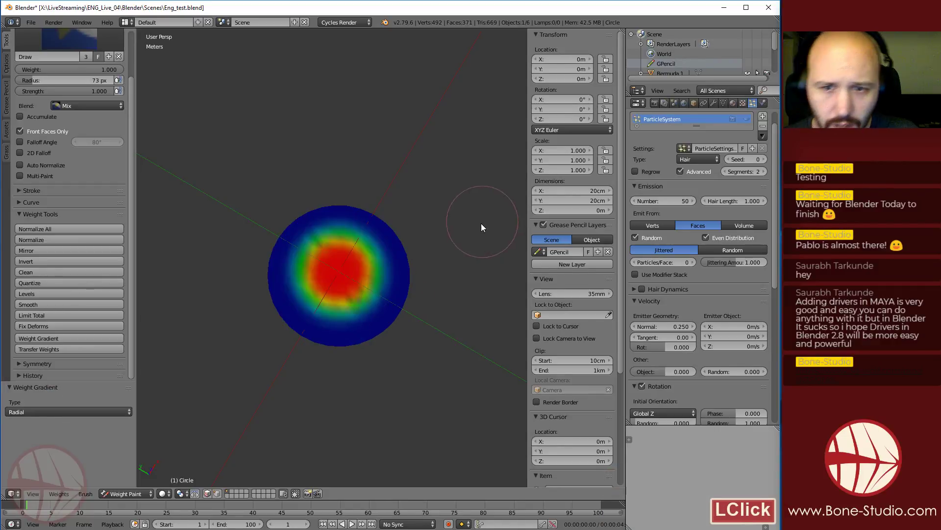
# Try a much wider radial weight gradient that extends from the center well beyond the circle's edge
pyautogui.scroll(-2, 351, 278)
pyautogui.scroll(3, 346, 292)
pyautogui.scroll(-3, 346, 292)
pyautogui.scroll(3, 346, 290)
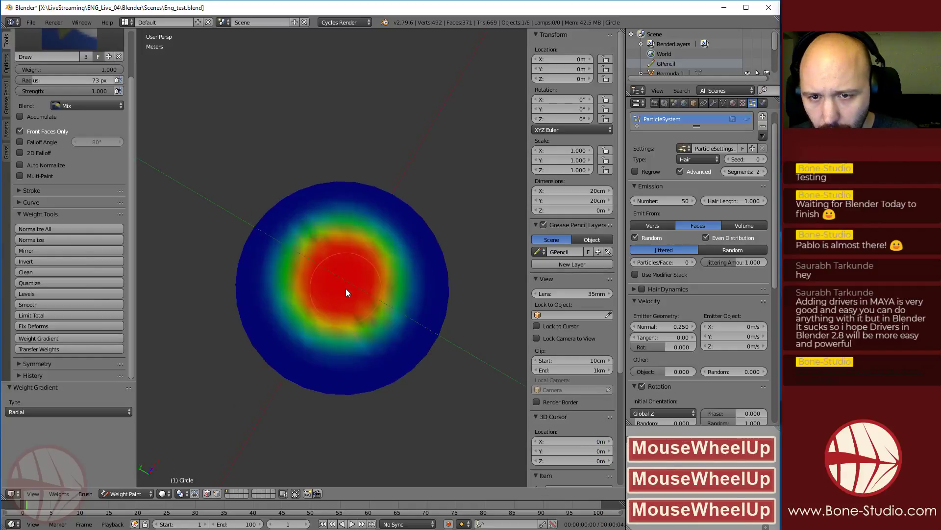
pyautogui.scroll(-5, 340, 278)
pyautogui.moveTo(338, 271)
pyautogui.keyDown('alt'); pyautogui.mouseDown()
pyautogui.moveTo(462, 361)
pyautogui.moveTo(475, 343)
pyautogui.moveTo(437, 325)
pyautogui.moveTo(443, 330)
pyautogui.mouseUp(); pyautogui.keyUp('alt')
pyautogui.click(60, 413)
pyautogui.click(49, 393)
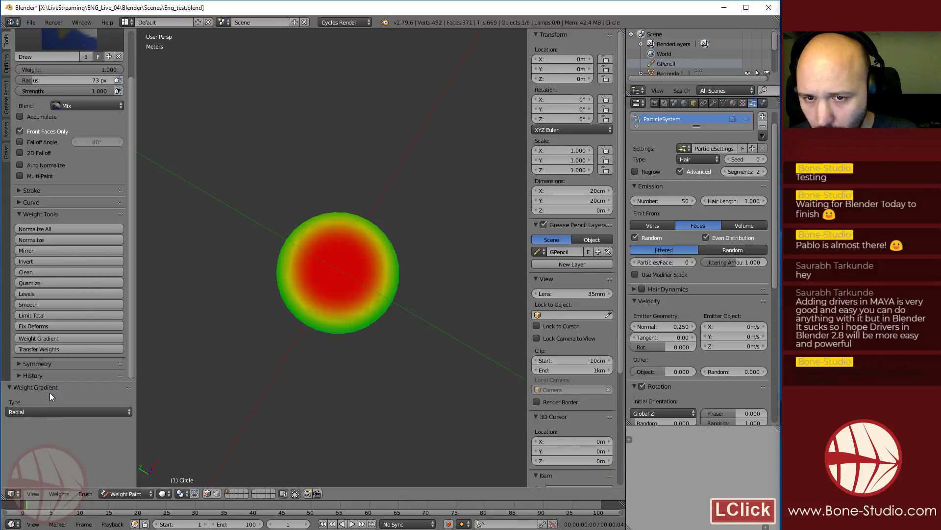
# Try a radial weight gradient ending just past the circle's edge, followed by a shorter linear one
pyautogui.keyDown('alt'); pyautogui.moveTo(338, 270); pyautogui.dragTo(415, 313); pyautogui.keyUp('alt')
pyautogui.keyDown('alt'); pyautogui.moveTo(415, 314); pyautogui.dragTo(415, 314); pyautogui.keyUp('alt')
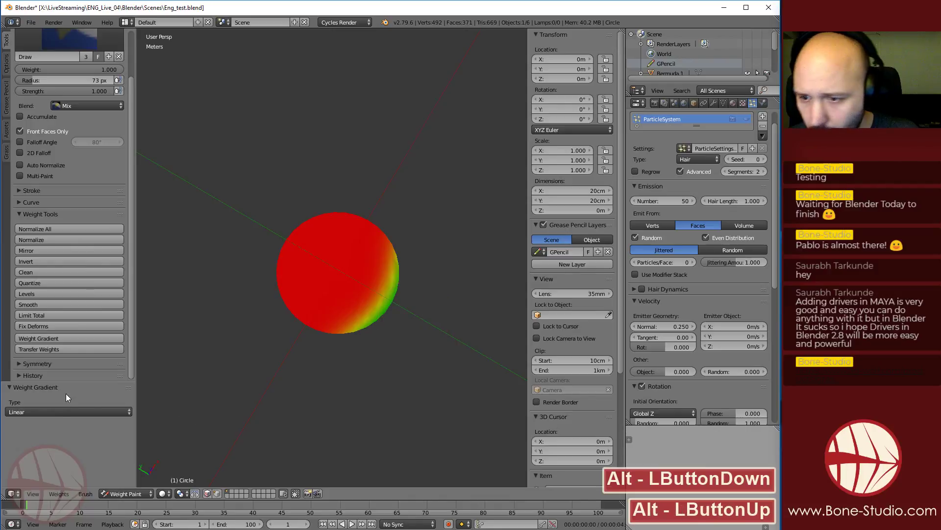
pyautogui.click(66, 412)
pyautogui.click(49, 387)
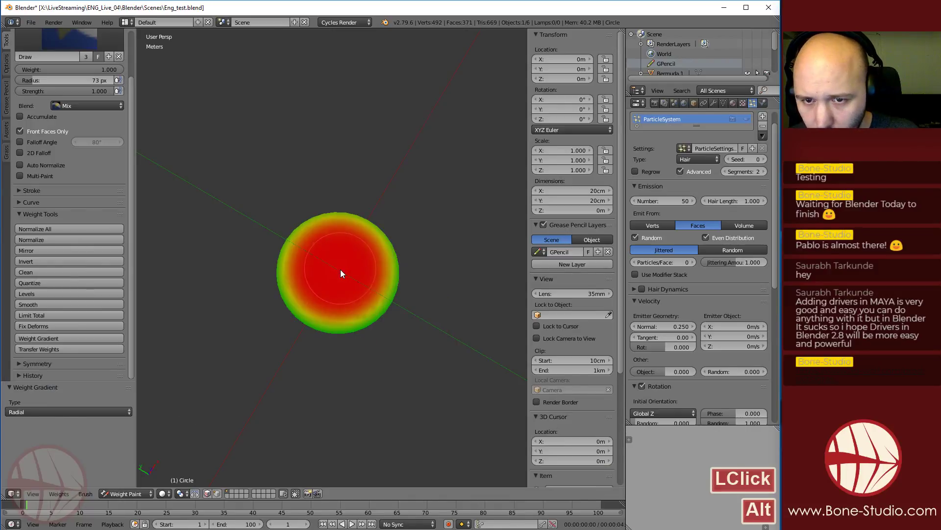
pyautogui.keyDown('alt'); pyautogui.moveTo(337, 268); pyautogui.dragTo(381, 299); pyautogui.keyUp('alt')
# Erase all weights from the circle with the Subtract brush at a strength of 1
pyautogui.scroll(4, 105, 137)
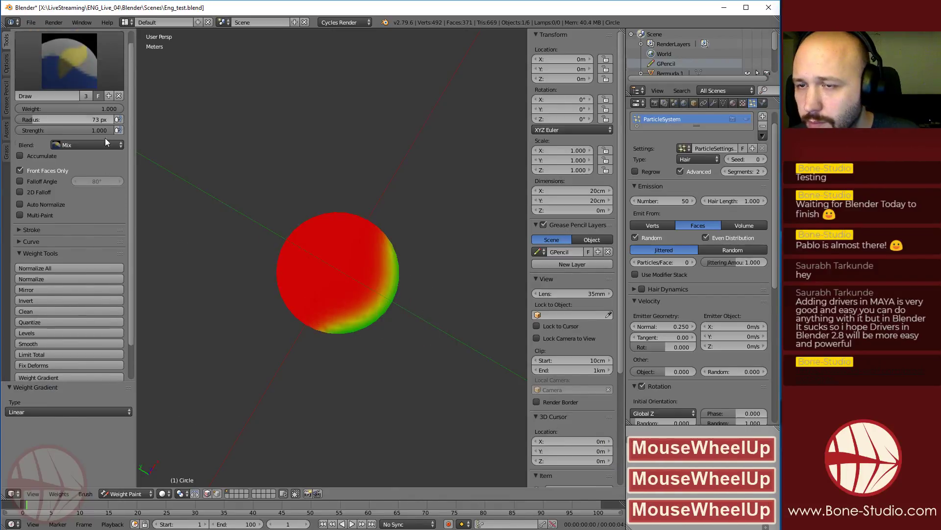
pyautogui.click(69, 74)
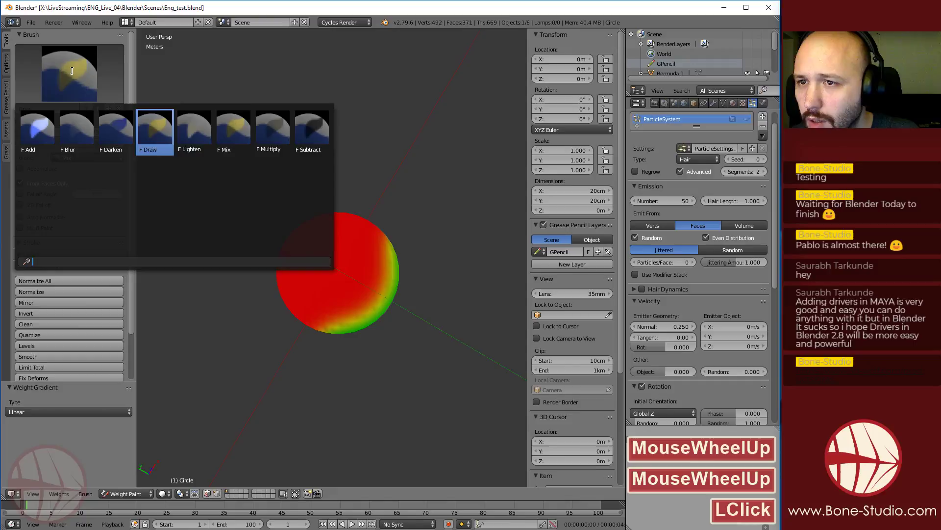
pyautogui.click(323, 132)
pyautogui.moveTo(323, 246)
pyautogui.mouseDown()
pyautogui.moveTo(324, 218)
pyautogui.moveTo(304, 240)
pyautogui.mouseUp()
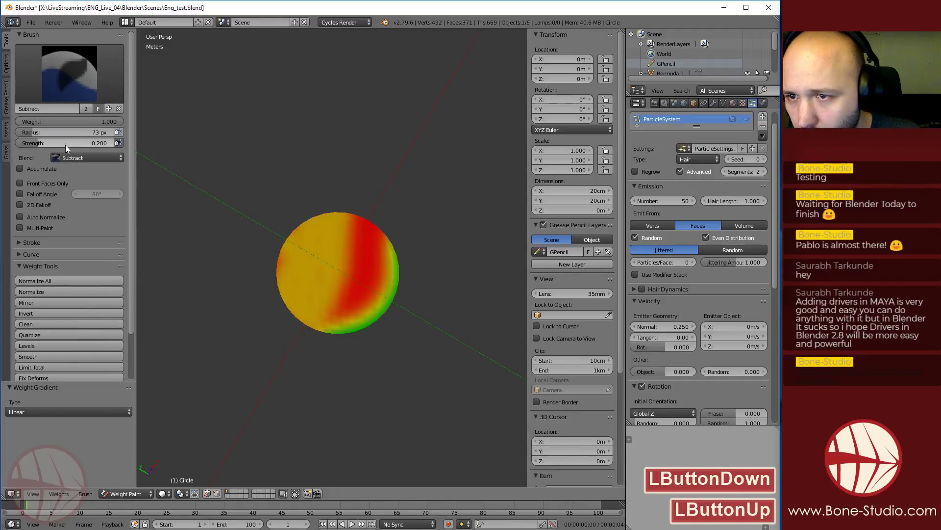
pyautogui.moveTo(66, 143); pyautogui.dragTo(122, 143)
pyautogui.moveTo(286, 218)
pyautogui.mouseDown()
pyautogui.moveTo(260, 326)
pyautogui.moveTo(398, 190)
pyautogui.moveTo(345, 248)
pyautogui.moveTo(370, 236)
pyautogui.moveTo(295, 238)
pyautogui.moveTo(275, 294)
pyautogui.mouseUp()
# Select the Add brush, try a weight gradient at 0.2 strength, and undo the gradient
pyautogui.click(92, 78)
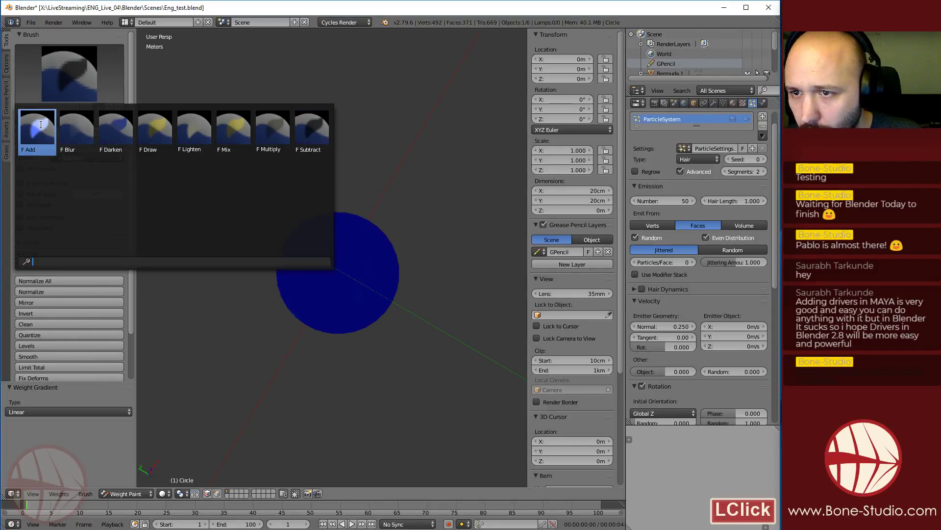
pyautogui.click(37, 128)
pyautogui.keyDown('alt'); pyautogui.moveTo(339, 273); pyautogui.dragTo(401, 306); pyautogui.keyUp('alt')
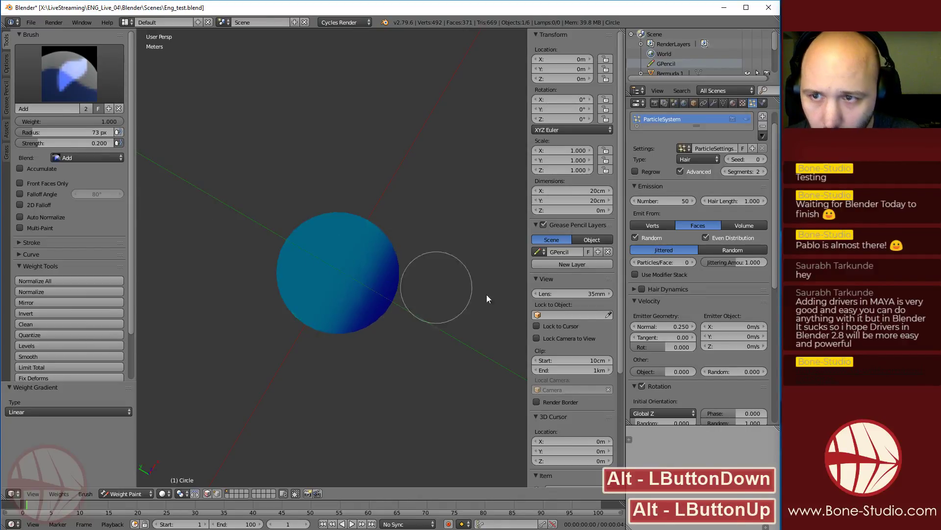
pyautogui.hotkey('ctrl', 'z')
# Set the Add brush strength to 1 and apply a radial weight gradient from the center past the circle's edge
pyautogui.moveTo(74, 142); pyautogui.dragTo(128, 142)
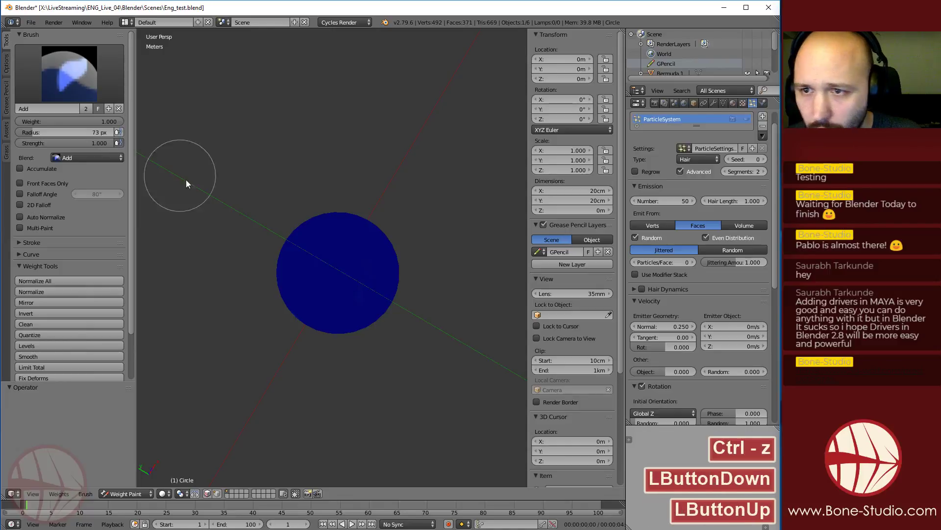
pyautogui.keyDown('alt'); pyautogui.moveTo(339, 270); pyautogui.dragTo(418, 315); pyautogui.keyUp('alt')
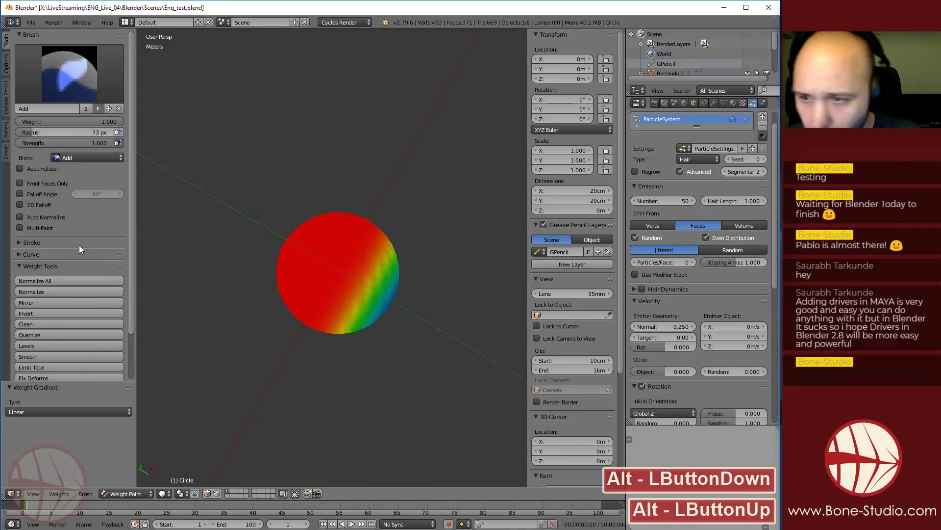
pyautogui.click(36, 410)
pyautogui.click(33, 388)
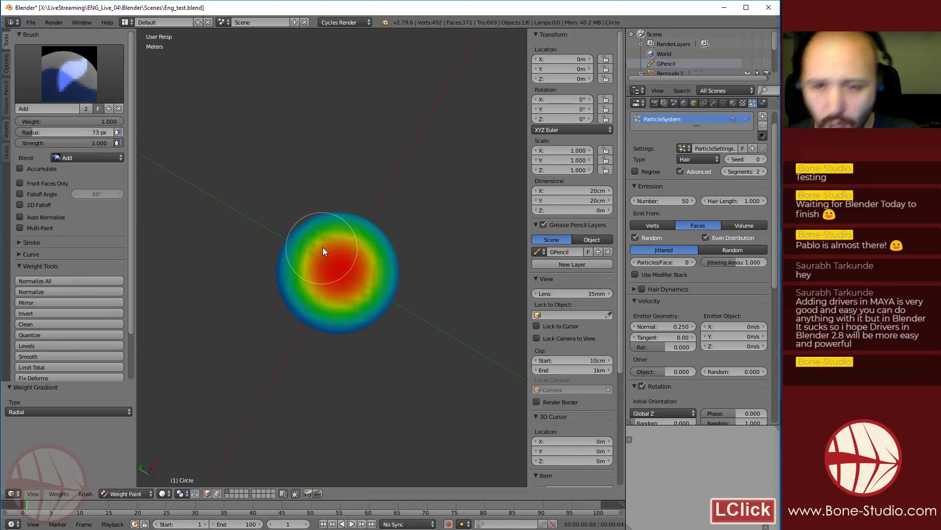
# Show the particle system in the viewport again and assign the vertex group Group to its Density and Length
pyautogui.moveTo(360, 236)
pyautogui.mouseDown(button='middle')
pyautogui.moveTo(363, 294)
pyautogui.moveTo(406, 319)
pyautogui.mouseUp(button='middle')
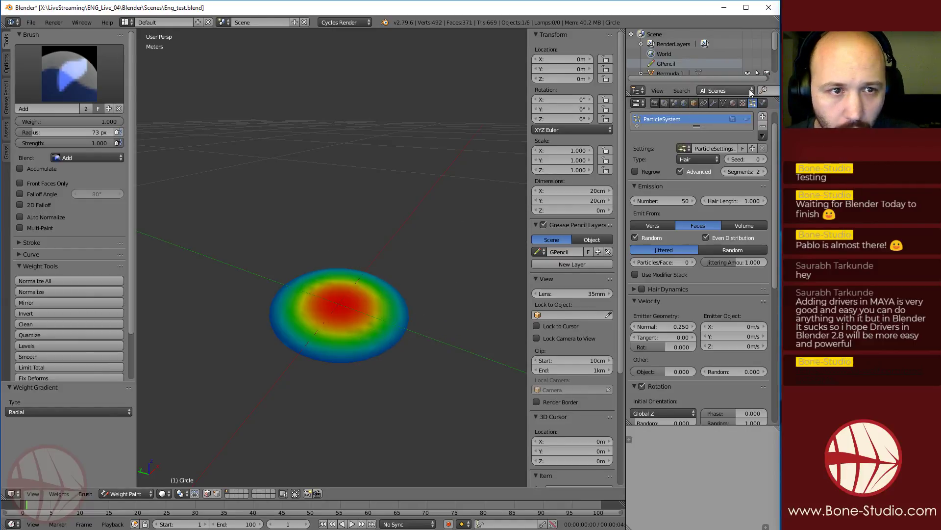
pyautogui.click(746, 118)
pyautogui.scroll(-3, 669, 289)
pyautogui.scroll(-5, 671, 289)
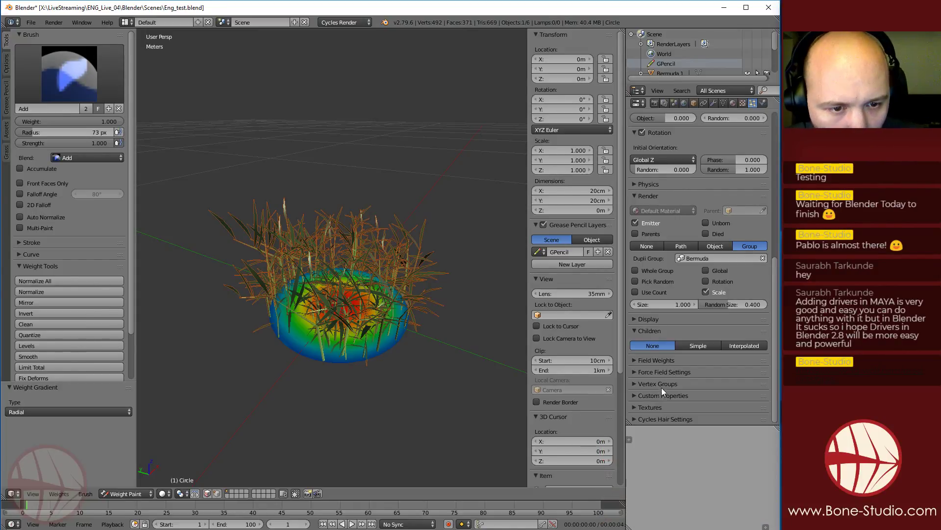
pyautogui.click(660, 385)
pyautogui.scroll(-3, 662, 344)
pyautogui.click(675, 304)
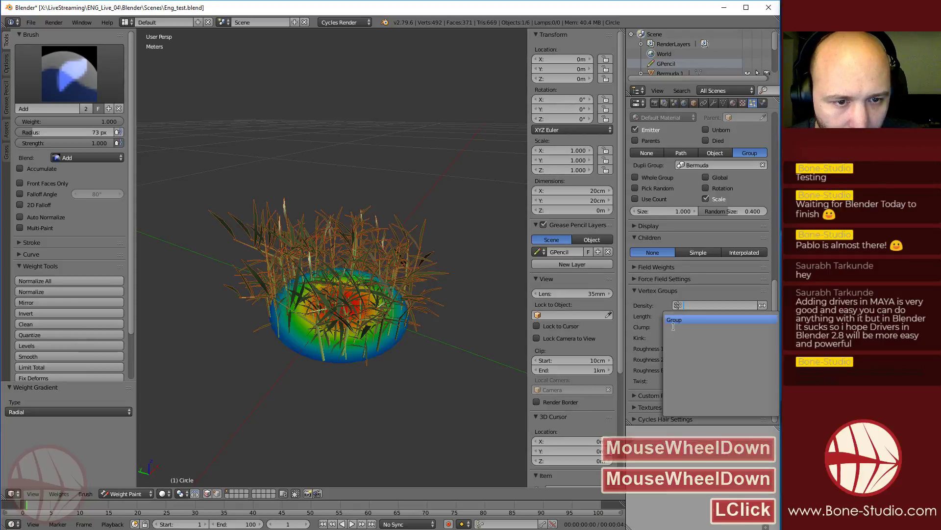
pyautogui.click(676, 319)
pyautogui.click(677, 315)
pyautogui.click(679, 334)
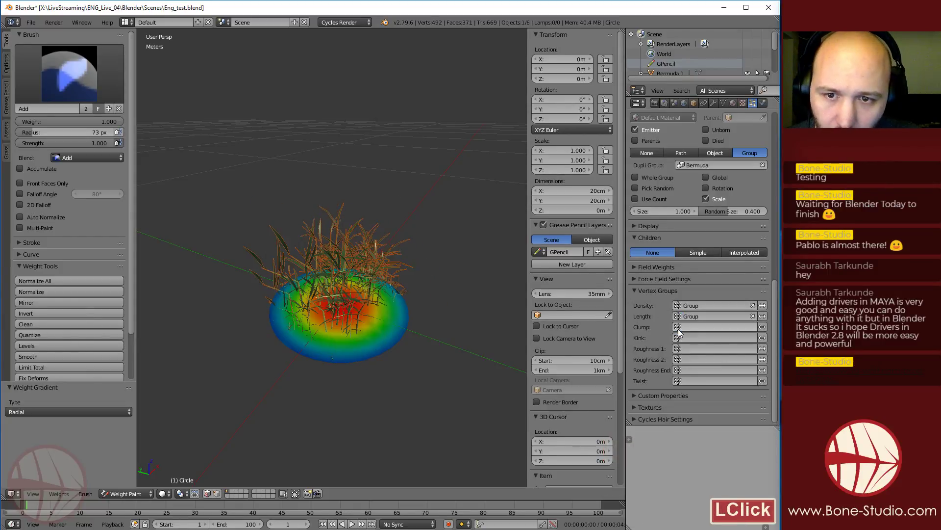
# Return the circle to Object Mode and inspect the weighted grass patch from several sides
pyautogui.moveTo(315, 284); pyautogui.dragTo(415, 278, button='middle')
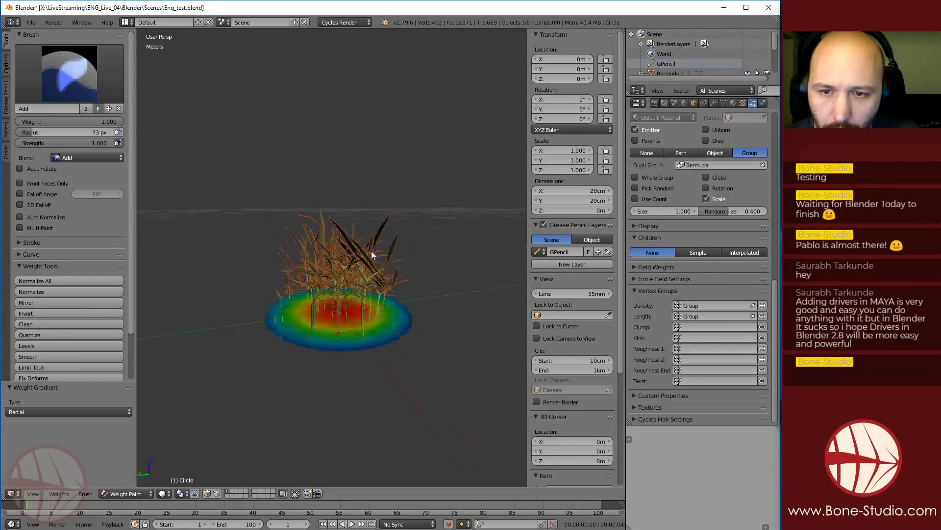
pyautogui.scroll(3, 275, 318)
pyautogui.press('Tab')
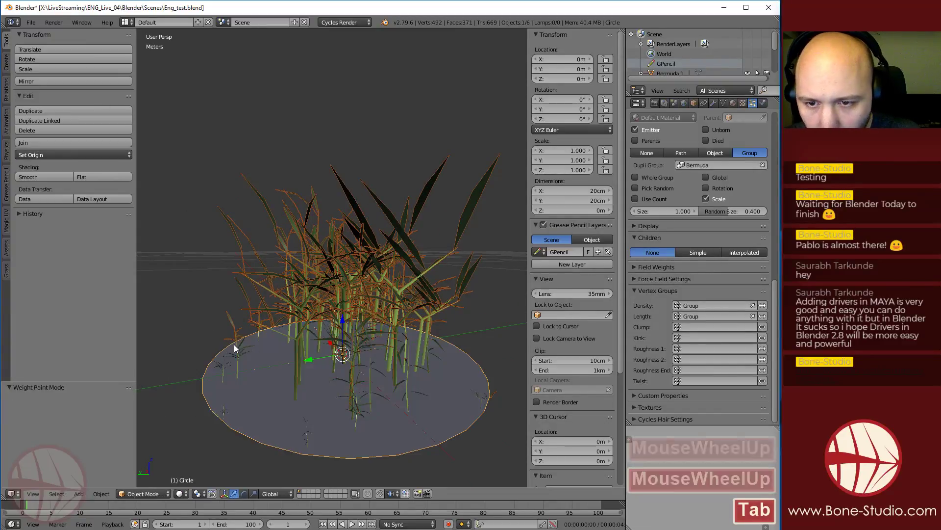
pyautogui.moveTo(234, 345)
pyautogui.mouseDown(button='middle')
pyautogui.moveTo(282, 399)
pyautogui.moveTo(427, 392)
pyautogui.moveTo(355, 396)
pyautogui.moveTo(389, 316)
pyautogui.mouseUp(button='middle')
pyautogui.scroll(-3, 355, 397)
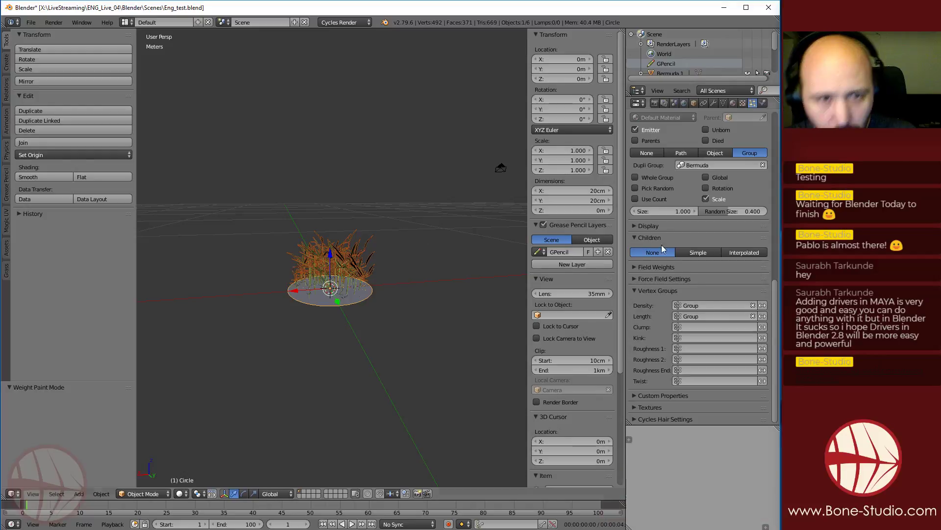
pyautogui.scroll(15, 711, 302)
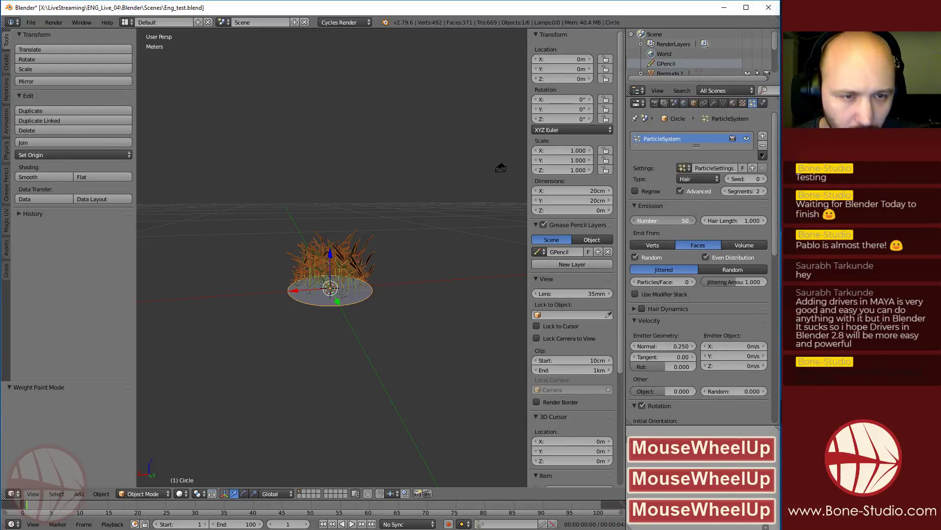
# Set the particle emission number to 75 and inspect the denser grass patch from above and the side
pyautogui.click(662, 221)
pyautogui.write('75')
pyautogui.press('Return')
pyautogui.moveTo(293, 225); pyautogui.dragTo(361, 284, button='middle')
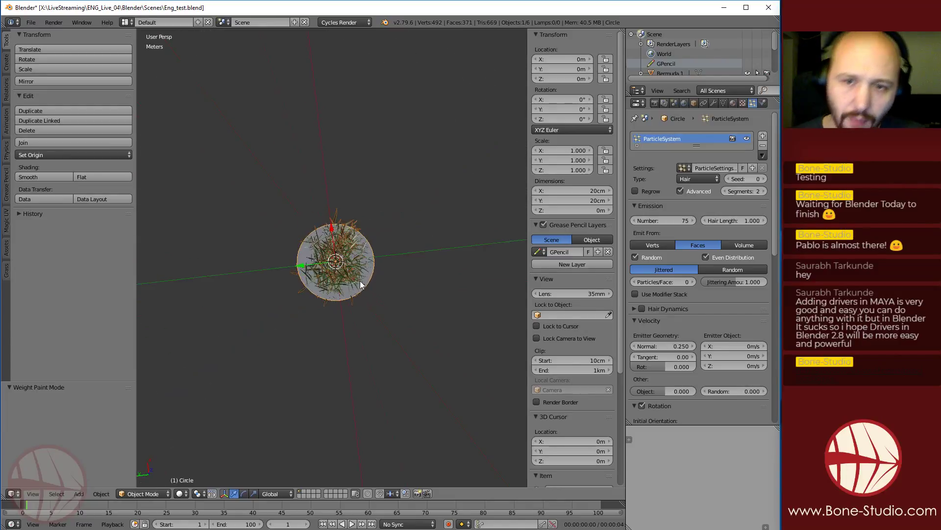
pyautogui.scroll(-4, 330, 269)
pyautogui.scroll(6, 335, 270)
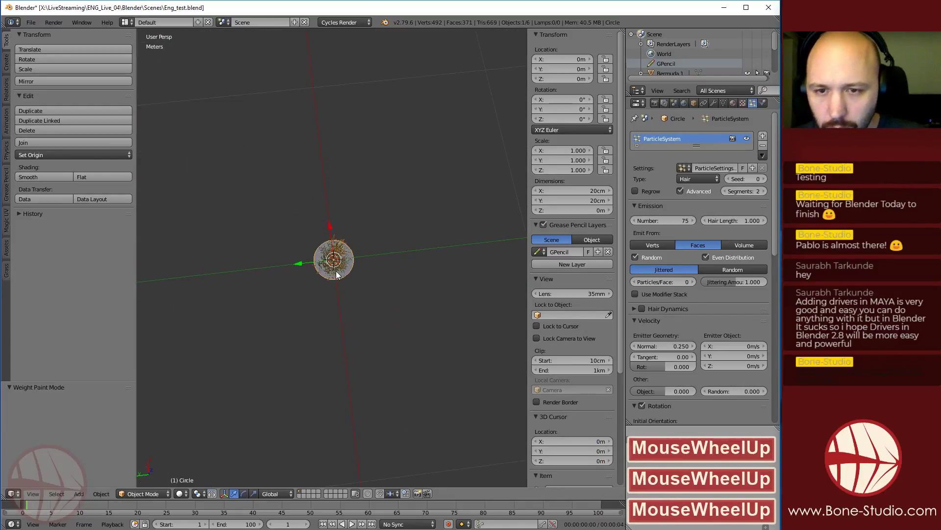
pyautogui.moveTo(340, 286); pyautogui.dragTo(409, 321, button='middle')
pyautogui.scroll(-1, 410, 321)
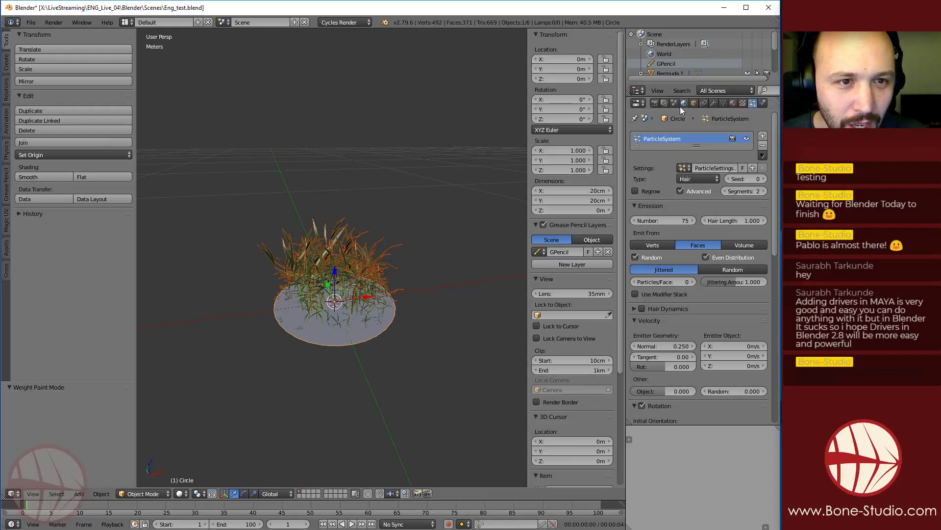
# Convert the circle's particle system into real objects and move the whole selection to the second layer
pyautogui.click(713, 103)
pyautogui.moveTo(433, 229); pyautogui.dragTo(401, 296, button='middle')
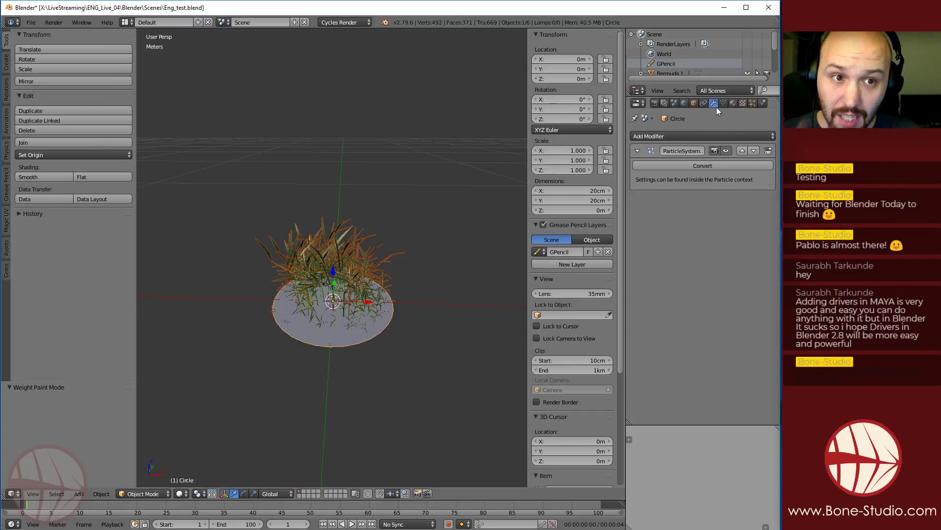
pyautogui.click(753, 103)
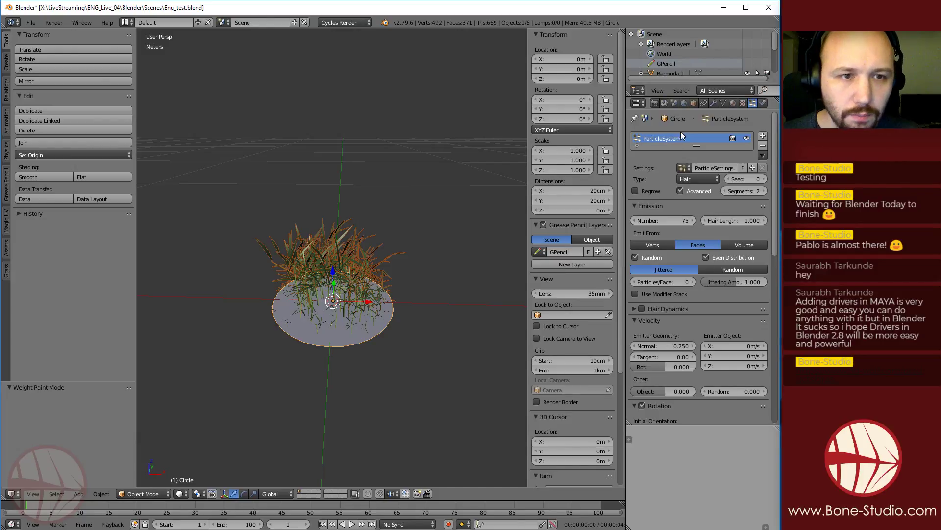
pyautogui.click(713, 104)
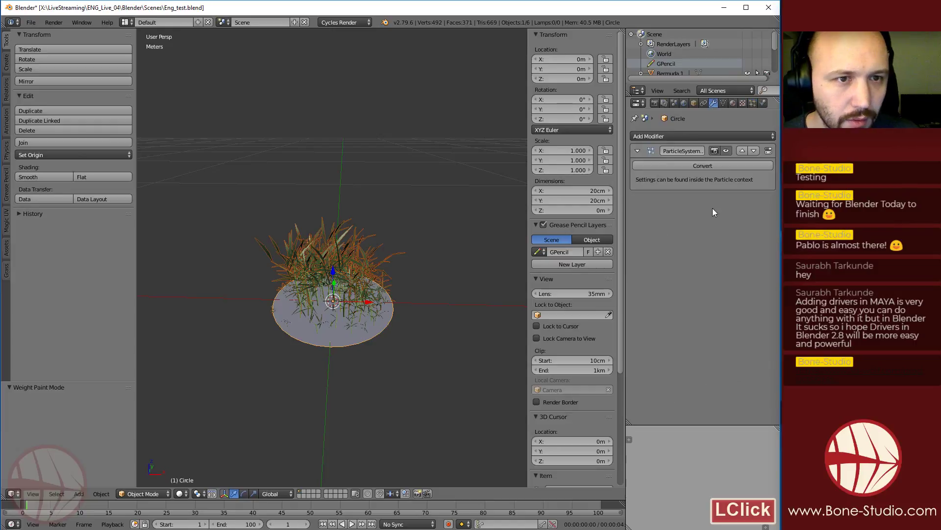
pyautogui.click(698, 166)
pyautogui.press('m')
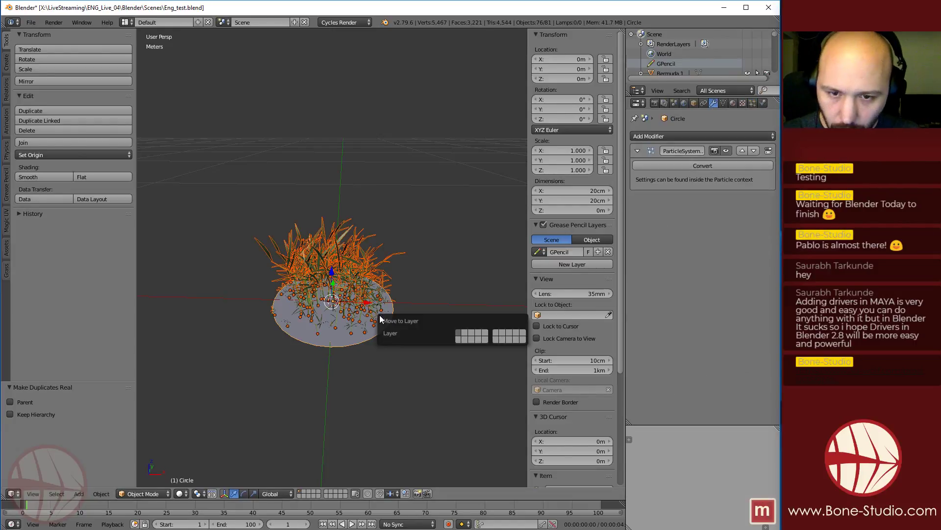
pyautogui.click(467, 333)
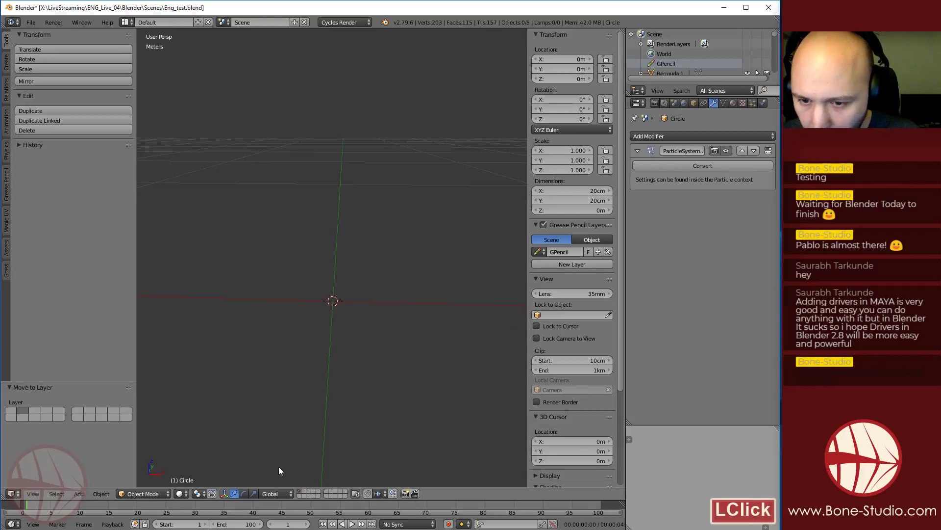
# Show the second layer, select the circle emitter, and move it back to the first layer
pyautogui.click(301, 491)
pyautogui.rightClick(331, 340)
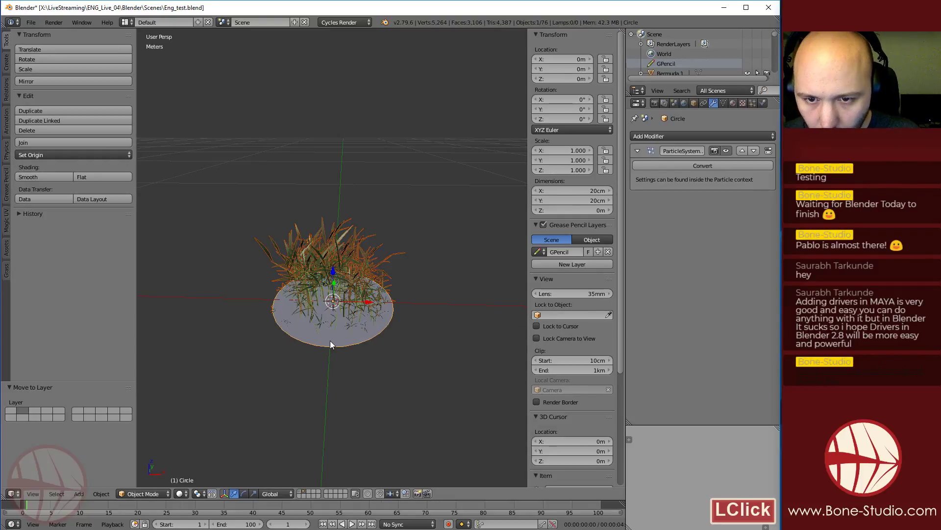
pyautogui.press('m')
pyautogui.click(422, 358)
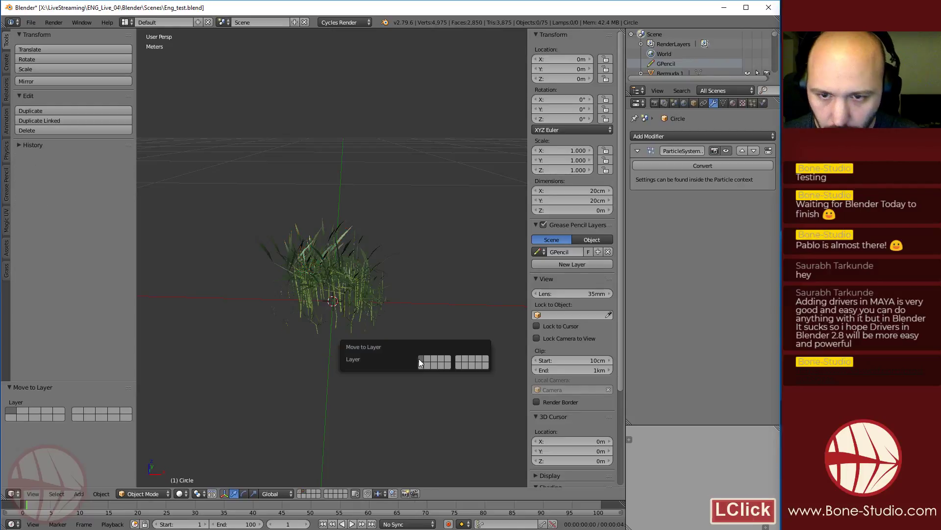
# Check the emitter layer and the converted grass layer separately, and show both layers together
pyautogui.moveTo(343, 255); pyautogui.dragTo(372, 289, button='middle')
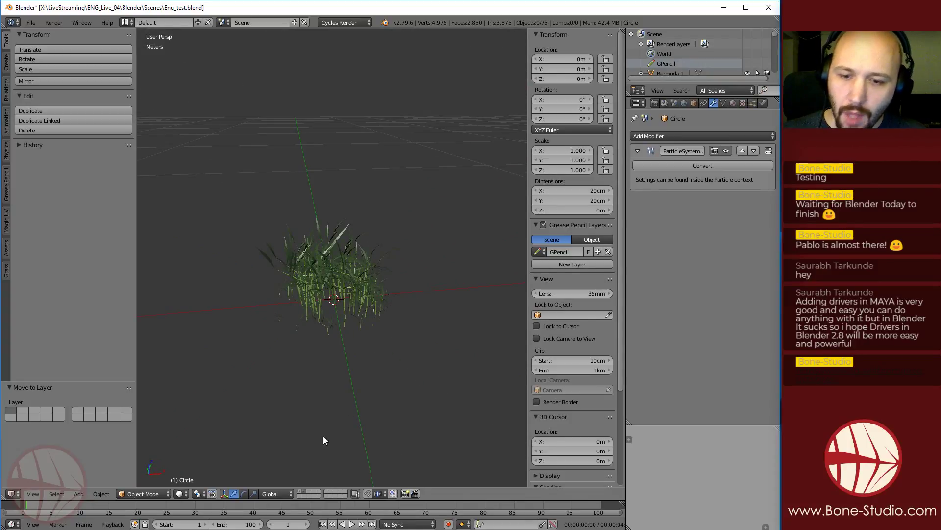
pyautogui.click(300, 493)
pyautogui.scroll(-3, 353, 301)
pyautogui.scroll(3, 390, 287)
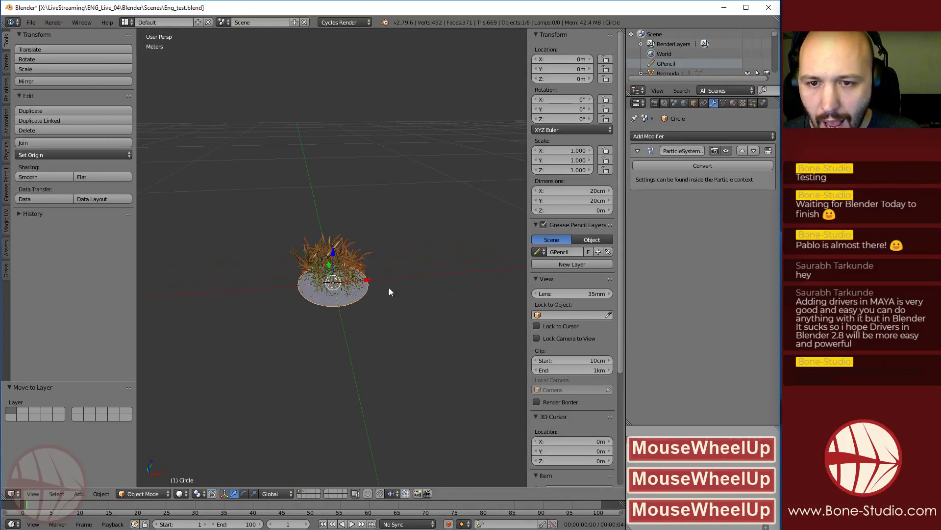
pyautogui.moveTo(246, 300); pyautogui.dragTo(311, 393, button='middle')
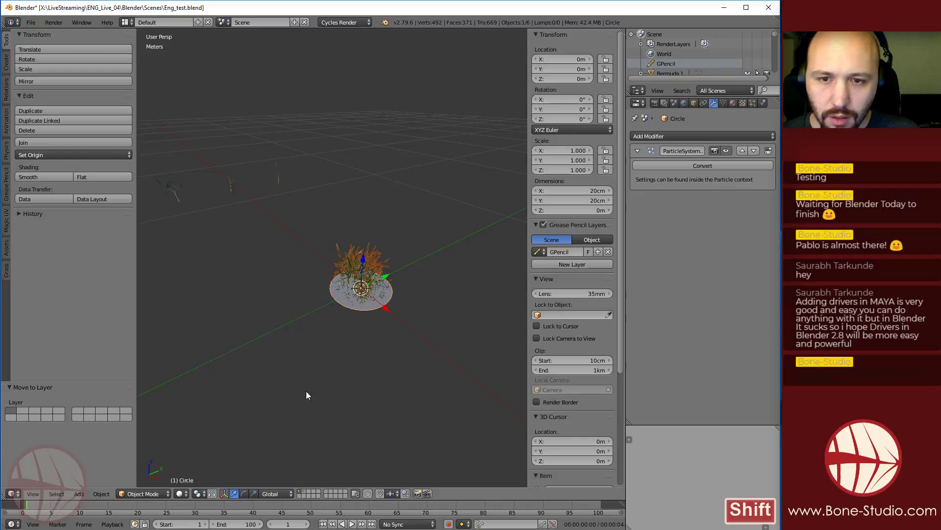
pyautogui.click(309, 492)
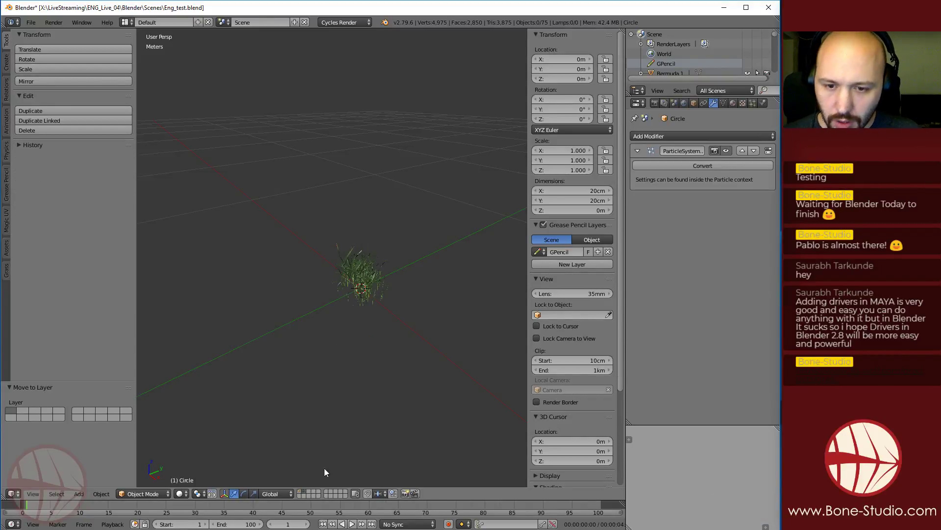
pyautogui.keyDown('shift'); pyautogui.click(303, 491); pyautogui.keyUp('shift')
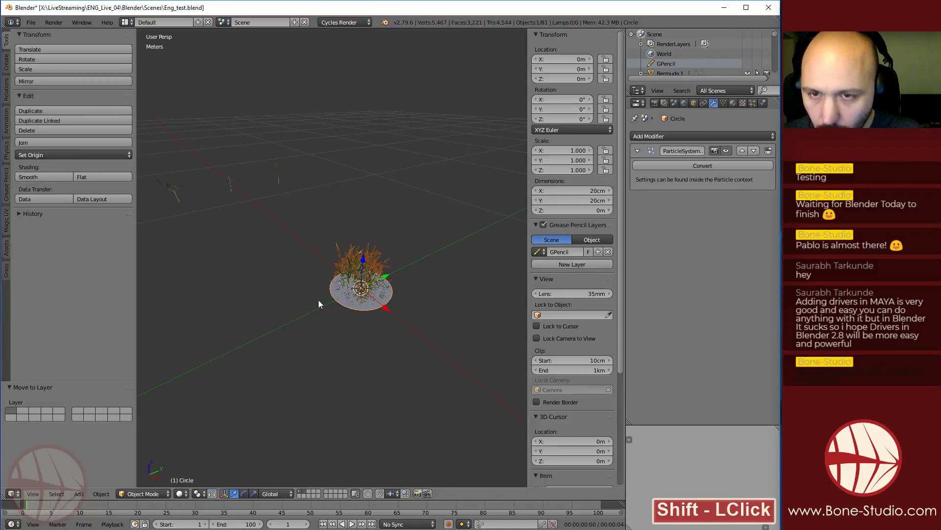
# Select the circle emitter and move it about 60.4 cm along the Y axis, away from the converted grass
pyautogui.rightClick(421, 317)
pyautogui.rightClick(390, 299)
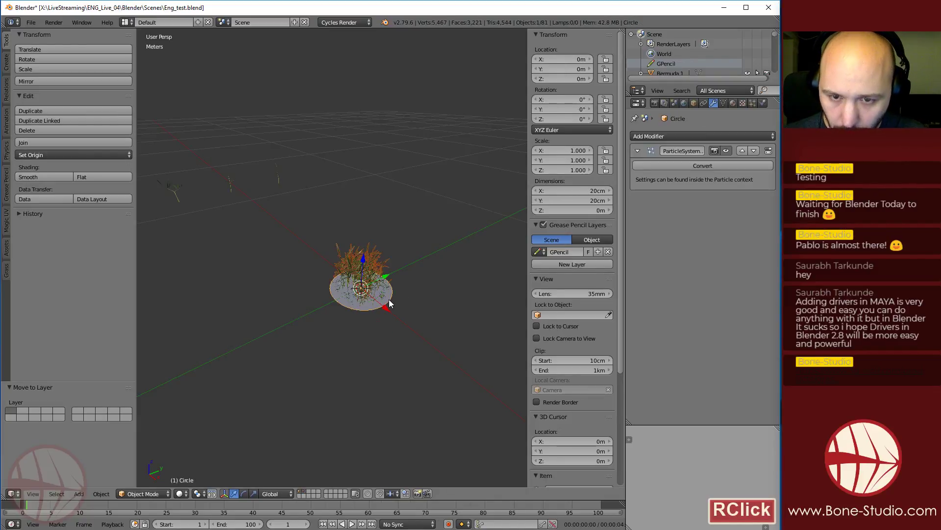
pyautogui.press('g')
pyautogui.press('y')
pyautogui.click(466, 237)
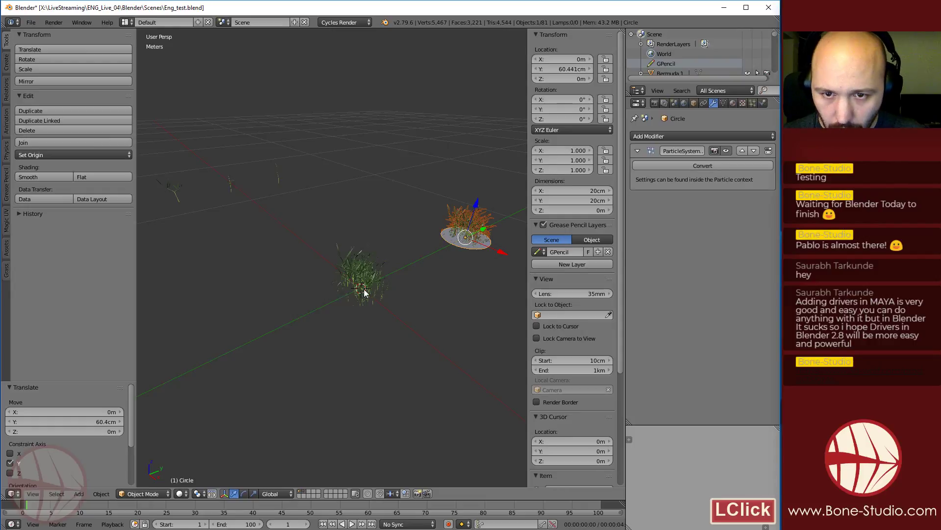
# Box-select all the converted grass pieces around the world origin
pyautogui.moveTo(364, 290); pyautogui.dragTo(305, 243, button='middle')
pyautogui.press('a')
pyautogui.press('b')
pyautogui.moveTo(305, 211); pyautogui.dragTo(431, 343)
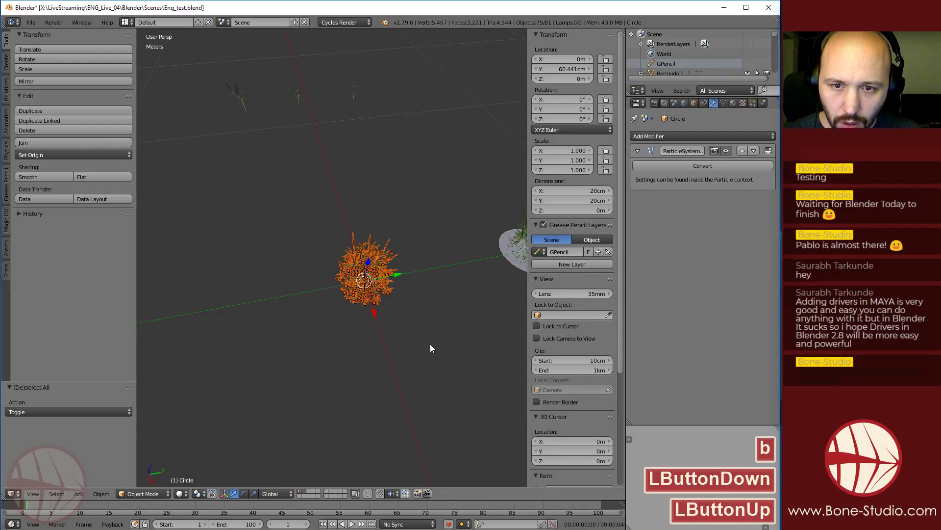
pyautogui.moveTo(430, 343); pyautogui.dragTo(371, 313, button='middle')
pyautogui.press('g')
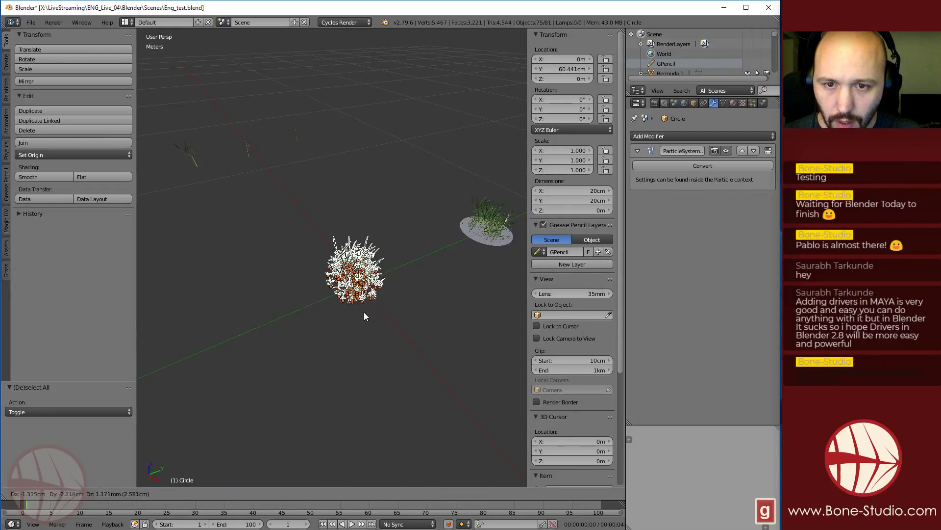
pyautogui.rightClick(391, 318)
# Make one selected grass piece active, try joining the selected pieces into one object, and undo the join
pyautogui.keyDown('shift'); pyautogui.rightClick(363, 264); pyautogui.keyUp('shift')
pyautogui.keyDown('shift'); pyautogui.rightClick(367, 268); pyautogui.keyUp('shift')
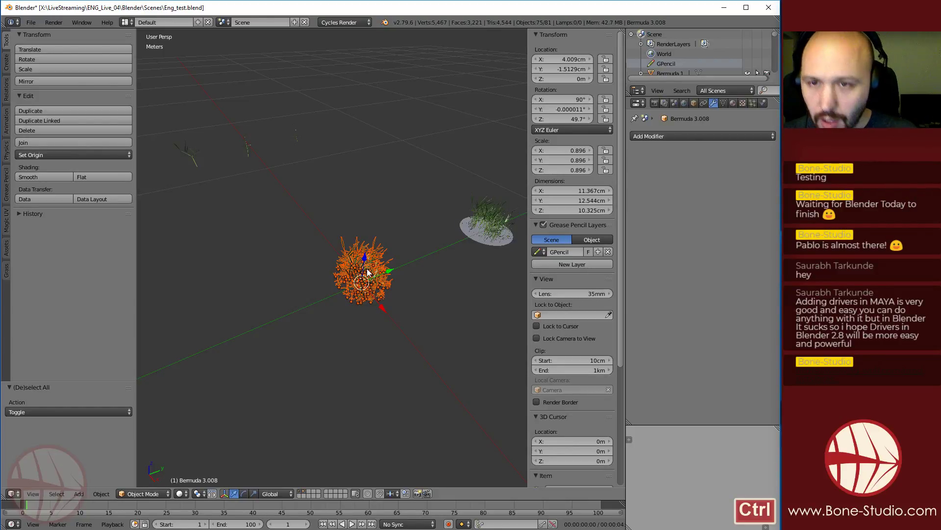
pyautogui.hotkey('ctrl', 'j')
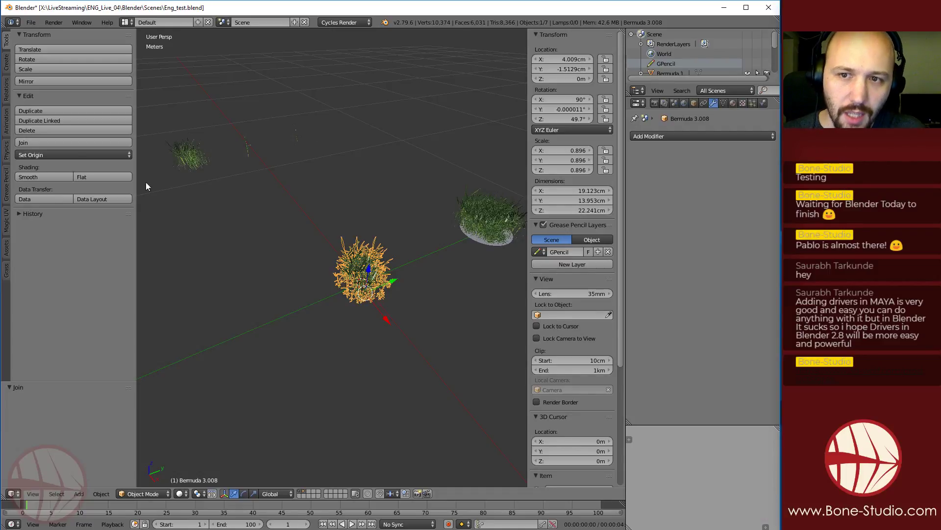
pyautogui.hotkey('ctrl', 'z')
# Duplicate the selected grass pieces about -31.3 cm along Y and join the duplicates into a single object
pyautogui.moveTo(289, 179); pyautogui.dragTo(386, 351, button='middle')
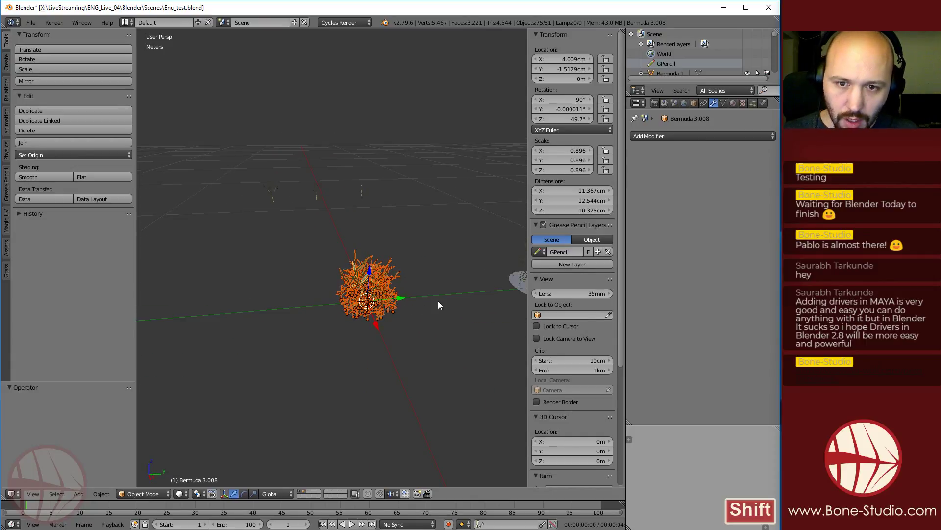
pyautogui.hotkey('shift', 'd')
pyautogui.press('y')
pyautogui.click(308, 316)
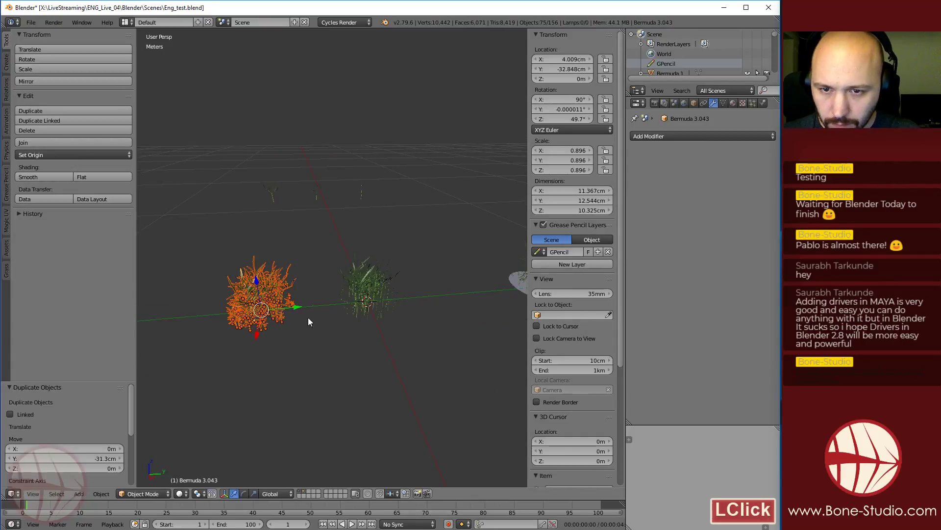
pyautogui.keyDown('shift'); pyautogui.rightClick(261, 301); pyautogui.keyUp('shift')
pyautogui.hotkey('ctrl', 'j')
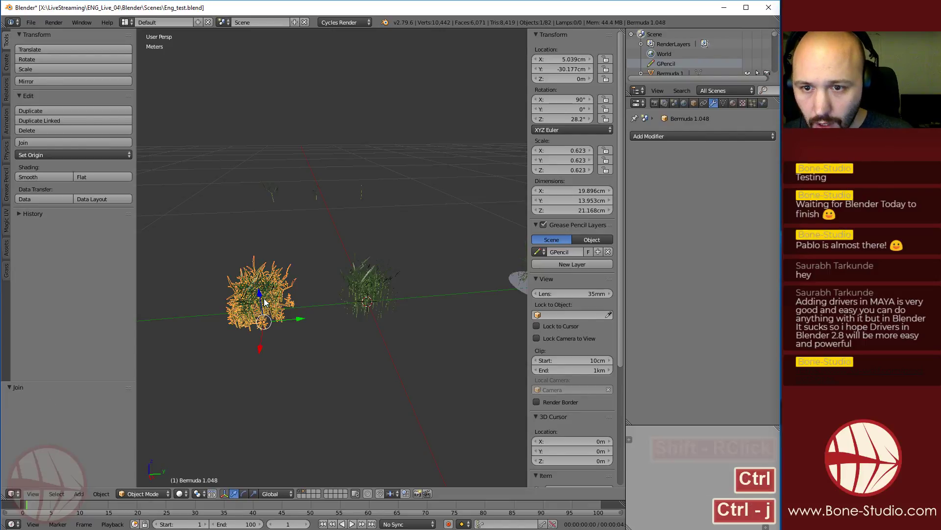
# Box-select the original separate grass pieces at the world origin and delete them
pyautogui.moveTo(509, 277); pyautogui.dragTo(365, 301, button='middle')
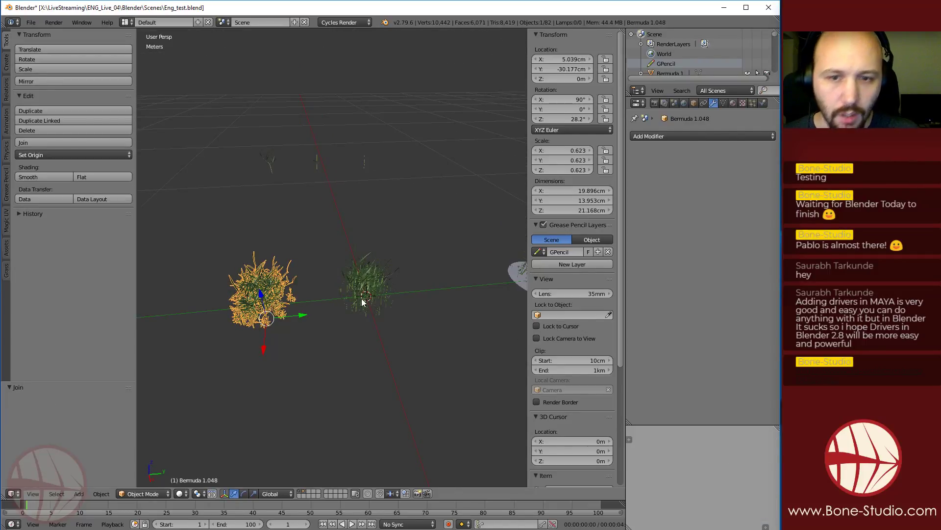
pyautogui.press('a')
pyautogui.press('b')
pyautogui.moveTo(306, 235); pyautogui.dragTo(432, 346)
pyautogui.press('Delete')
pyautogui.press('Return')
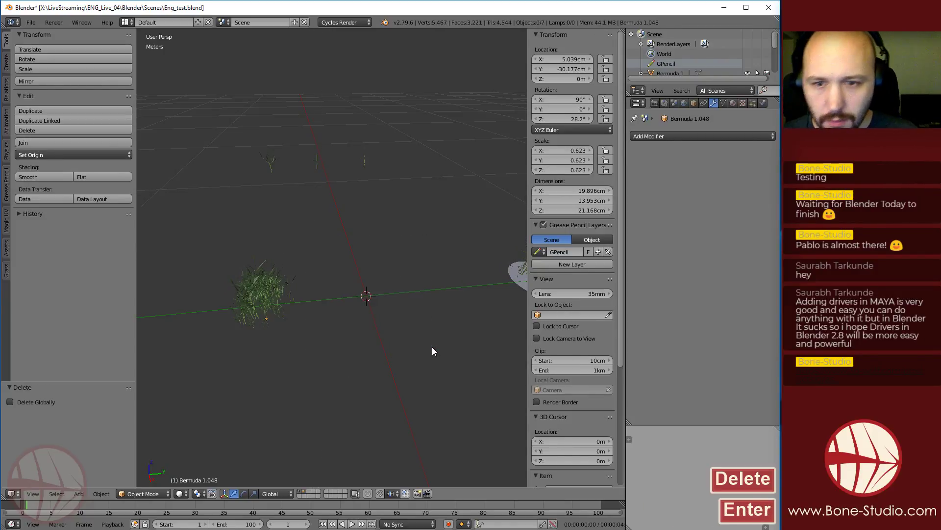
# Select the joined grass clump, set its X location to 0, and set its origin to its geometry
pyautogui.rightClick(308, 316)
pyautogui.rightClick(308, 316)
pyautogui.scroll(3, 564, 59)
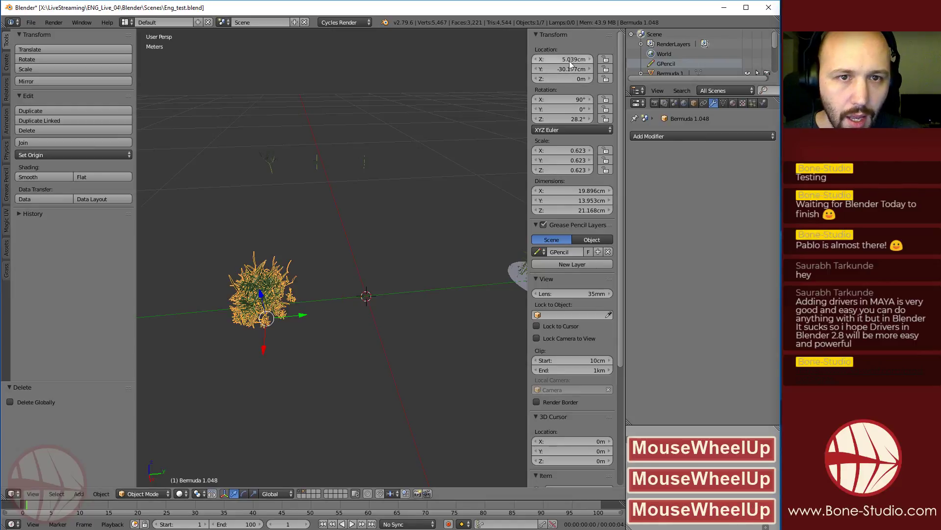
pyautogui.click(567, 58)
pyautogui.write('0')
pyautogui.press('Return')
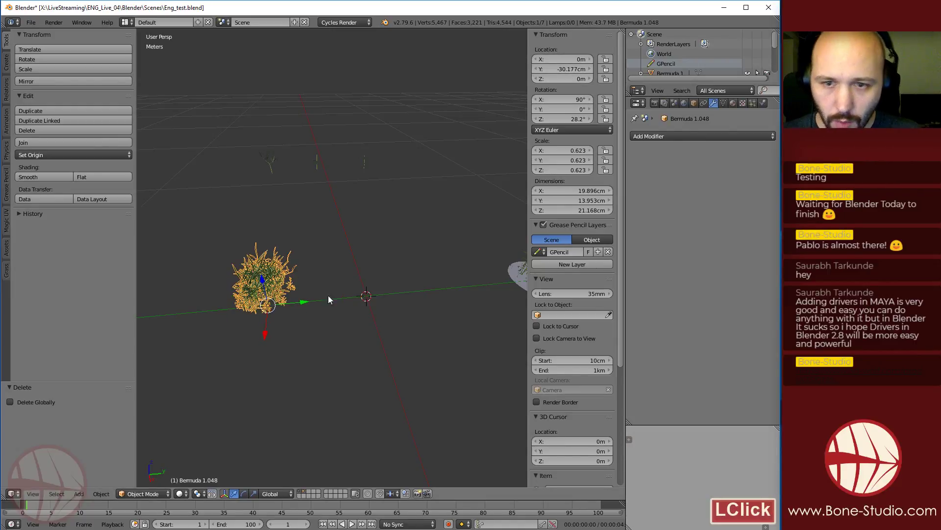
pyautogui.hotkey('ctrl', 'alt', 'shift', 'c')
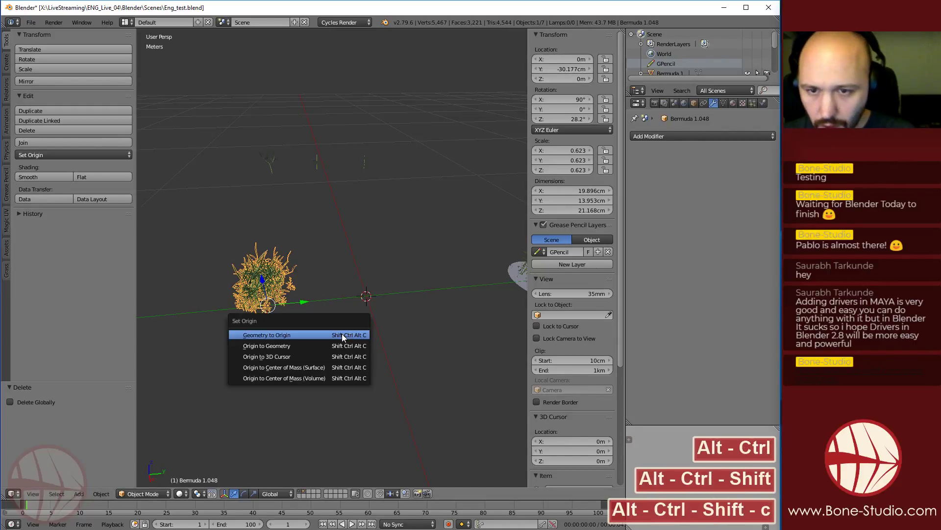
pyautogui.click(274, 344)
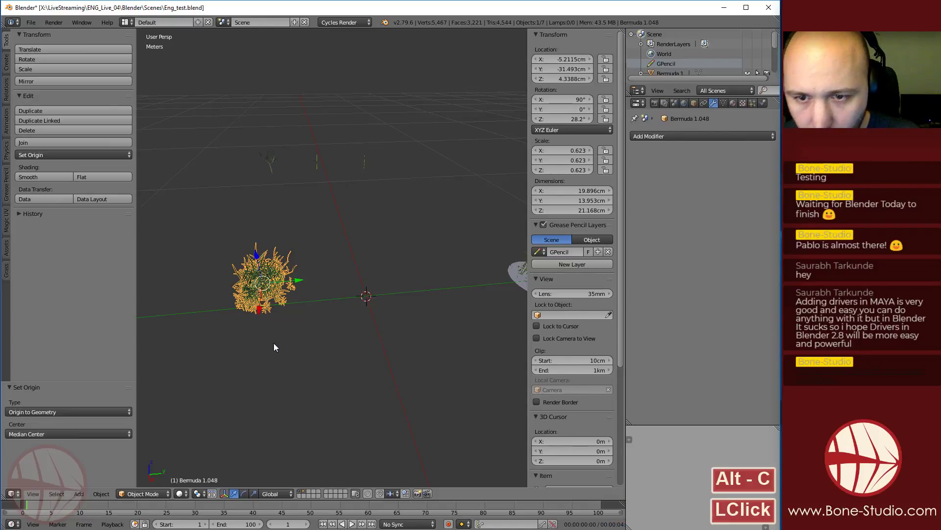
# Set the joined grass clump's X and Y locations to 0
pyautogui.click(550, 62)
pyautogui.write('0')
pyautogui.press('Tab')
pyautogui.write('0')
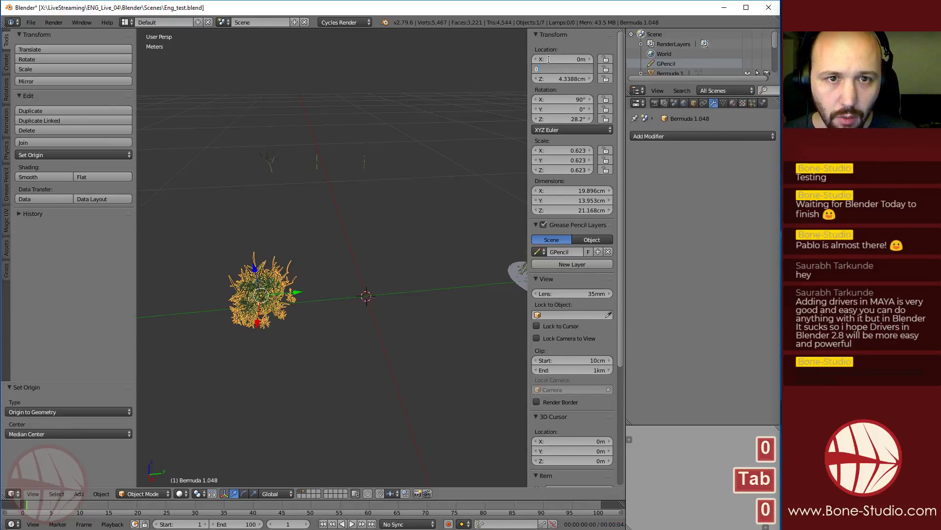
pyautogui.press('Return')
# Set the joined grass clump's origin to the 3D cursor at its base, checking it in the front orthographic view
pyautogui.press('KP_1')
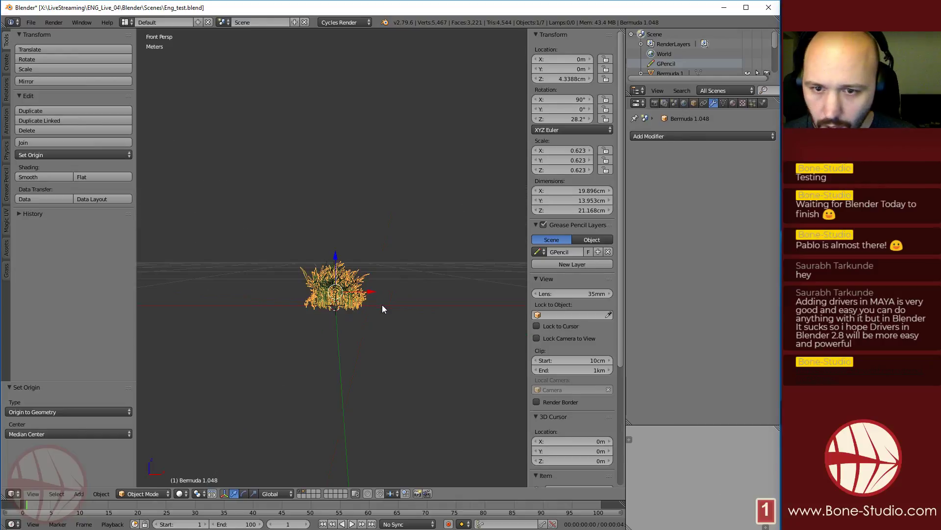
pyautogui.press('KP_5')
pyautogui.scroll(3, 381, 305)
pyautogui.keyDown('shift'); pyautogui.moveTo(376, 319); pyautogui.dragTo(341, 211, button='middle'); pyautogui.keyUp('shift')
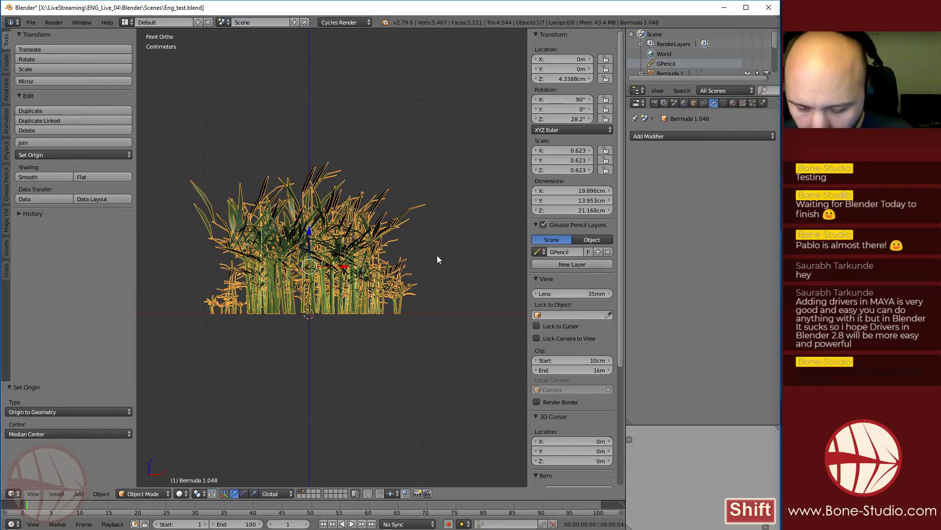
pyautogui.hotkey('shift', 'c')
pyautogui.press('KP_Decimal')
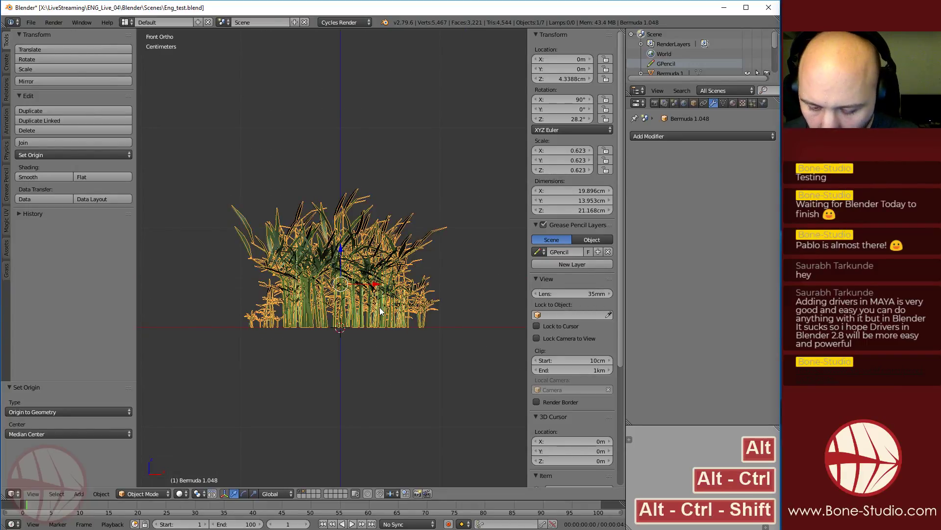
pyautogui.hotkey('shift', 'ctrl', 'alt', 'c')
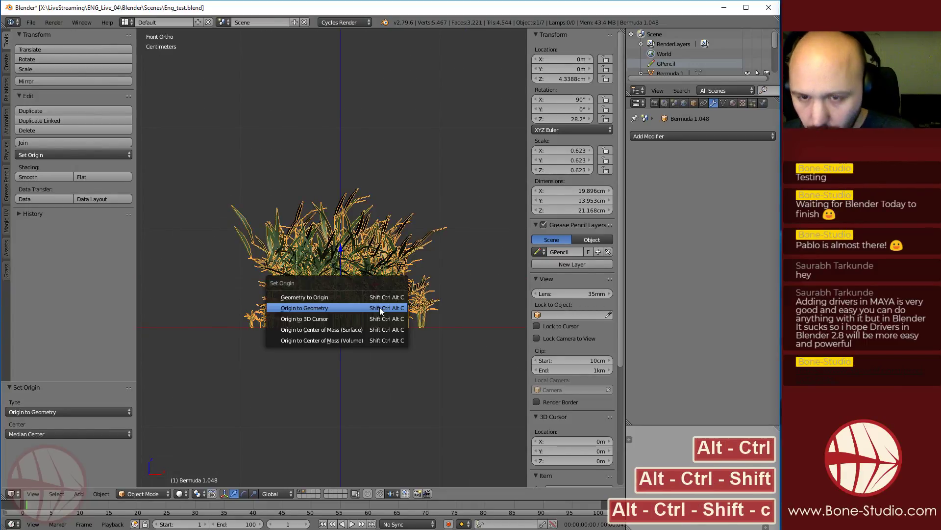
pyautogui.click(330, 318)
# Hide the circular grass emitter and show the first layer
pyautogui.moveTo(353, 277); pyautogui.dragTo(428, 342, button='middle')
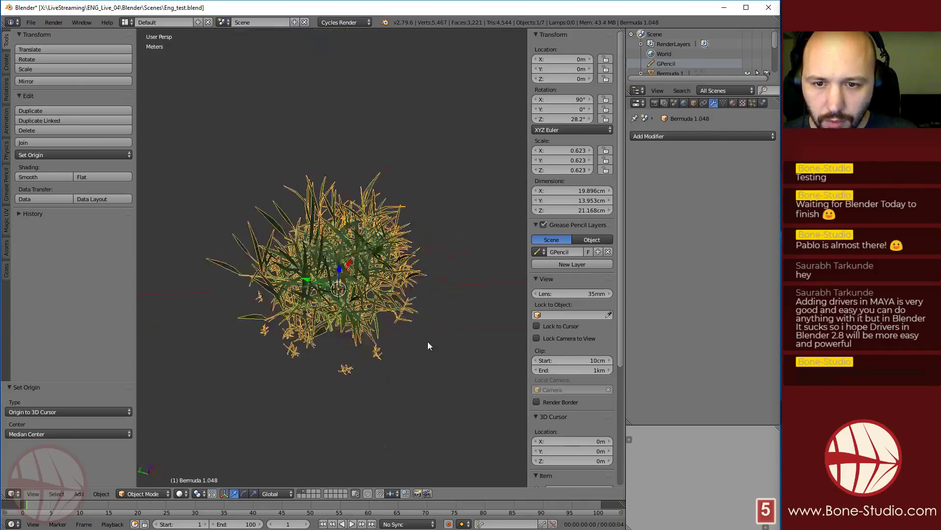
pyautogui.scroll(-3, 338, 324)
pyautogui.moveTo(337, 325); pyautogui.dragTo(380, 294, button='middle')
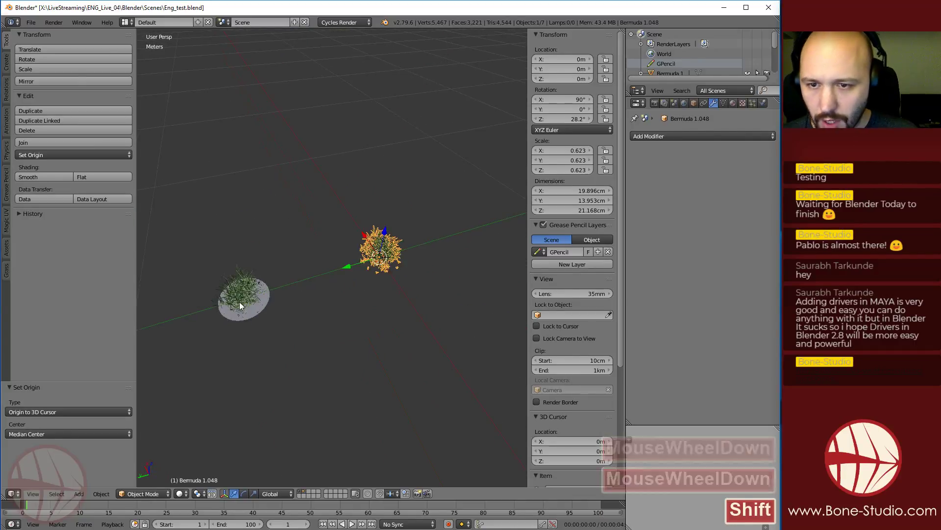
pyautogui.rightClick(263, 310)
pyautogui.press('h')
pyautogui.moveTo(261, 304); pyautogui.dragTo(326, 369, button='middle')
pyautogui.click(299, 493)
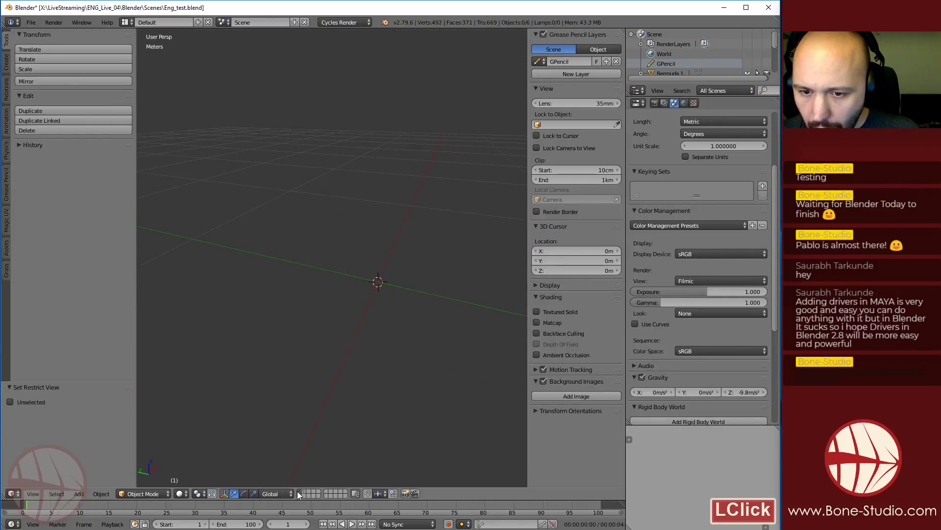
# Reveal all hidden objects and move the circular grass emitter to layer 11
pyautogui.hotkey('alt', 'h')
pyautogui.scroll(3, 341, 271)
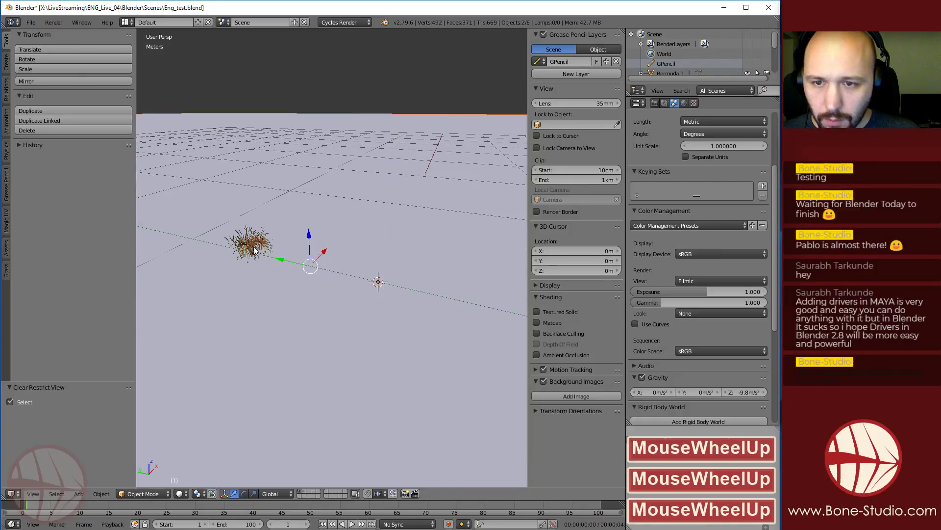
pyautogui.rightClick(252, 247)
pyautogui.press('m')
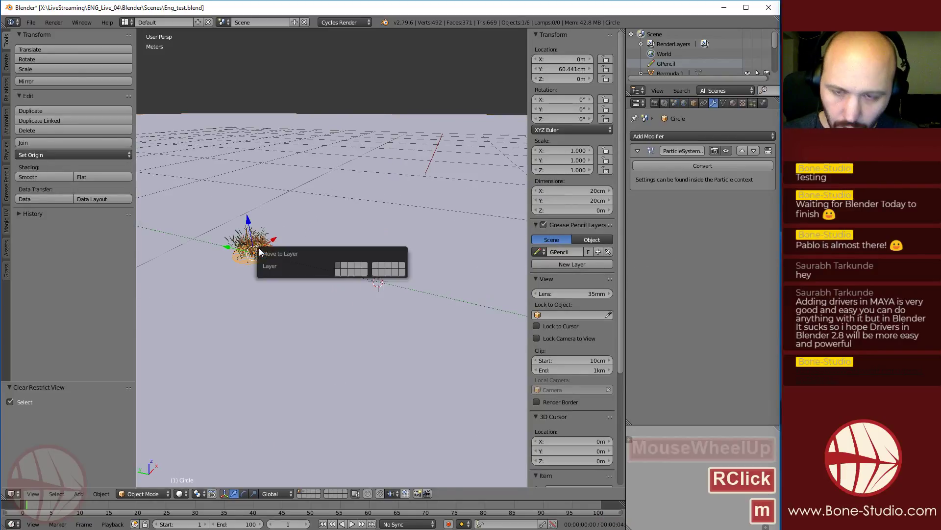
pyautogui.click(377, 269)
# Select the three separate Bermuda source pieces and move them to layer 11 as well
pyautogui.scroll(-3, 340, 342)
pyautogui.rightClick(269, 319)
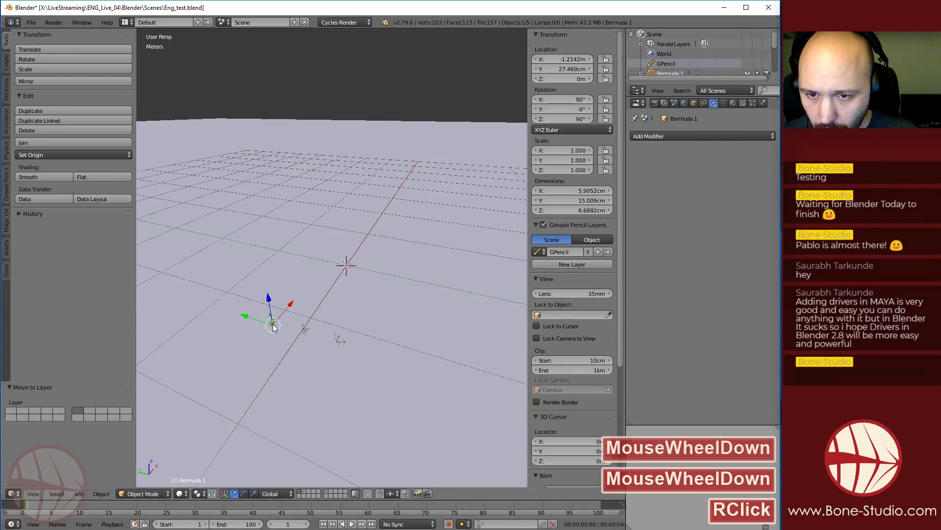
pyautogui.keyDown('shift'); pyautogui.rightClick(304, 330); pyautogui.keyUp('shift')
pyautogui.press('m')
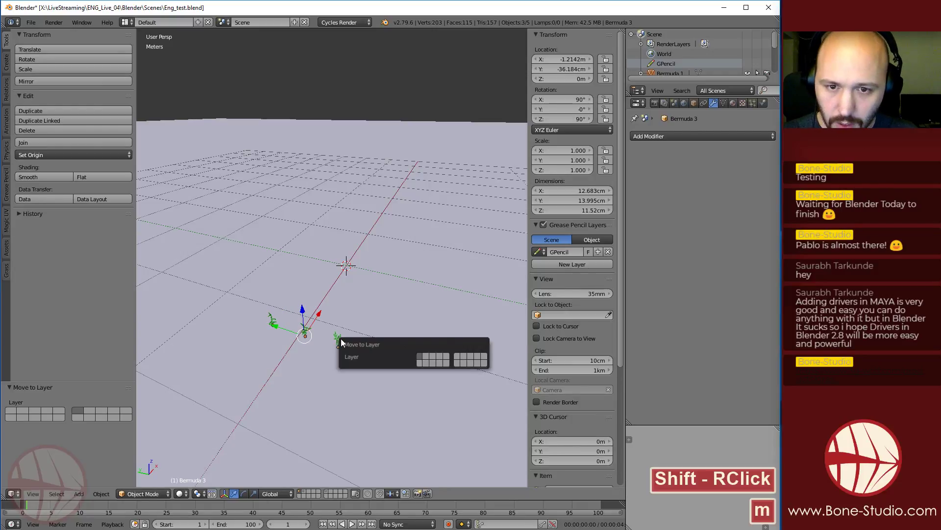
pyautogui.click(461, 361)
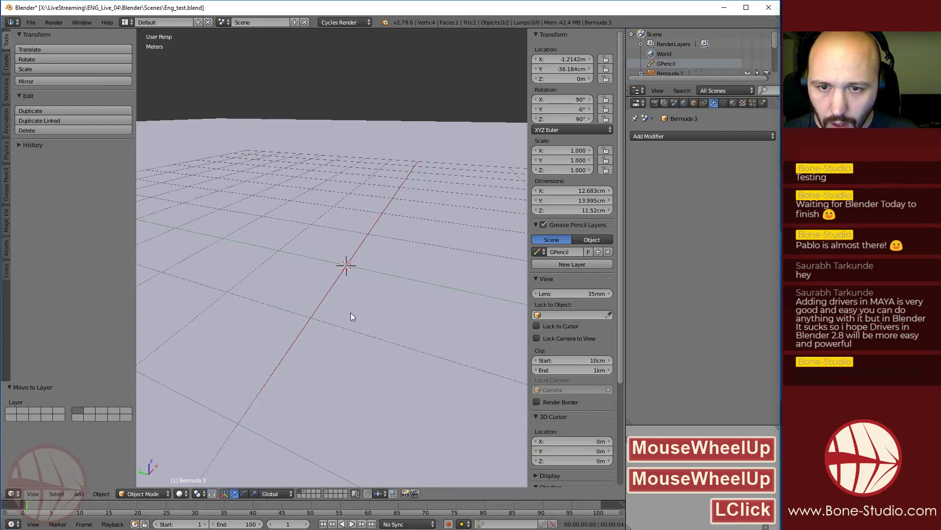
# Show the second layer, select the joined grass clump and view its object properties
pyautogui.click(304, 493)
pyautogui.rightClick(346, 265)
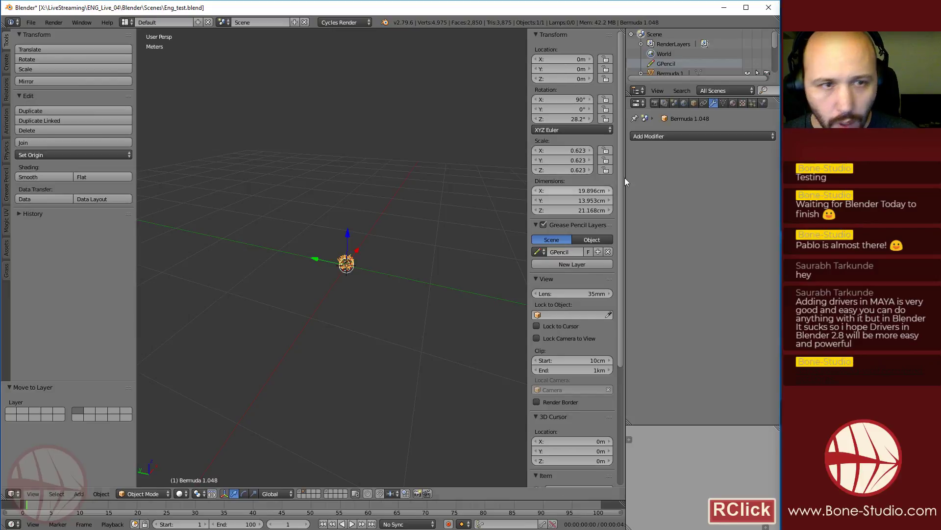
pyautogui.doubleClick(694, 102)
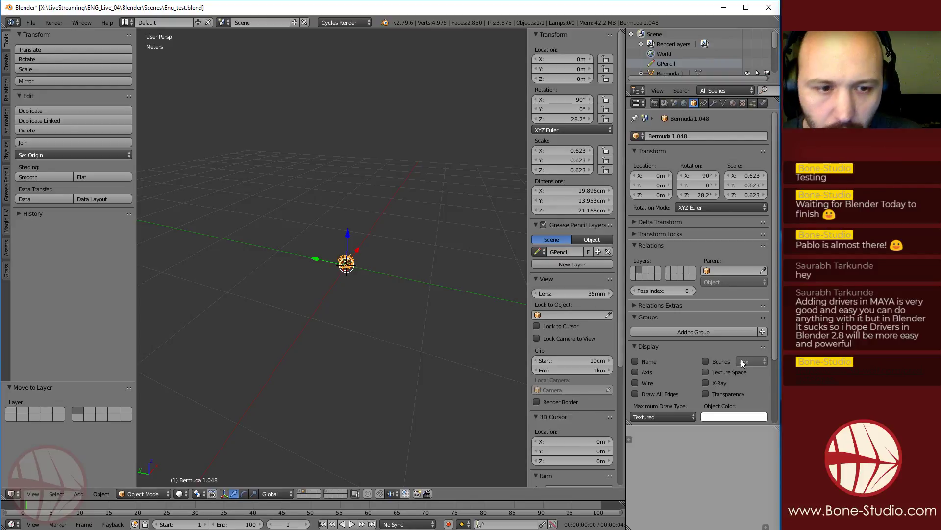
# On the first layer, add a particle system to the ground plane and assign it the existing ParticleSettings
pyautogui.click(300, 491)
pyautogui.rightClick(372, 279)
pyautogui.click(753, 103)
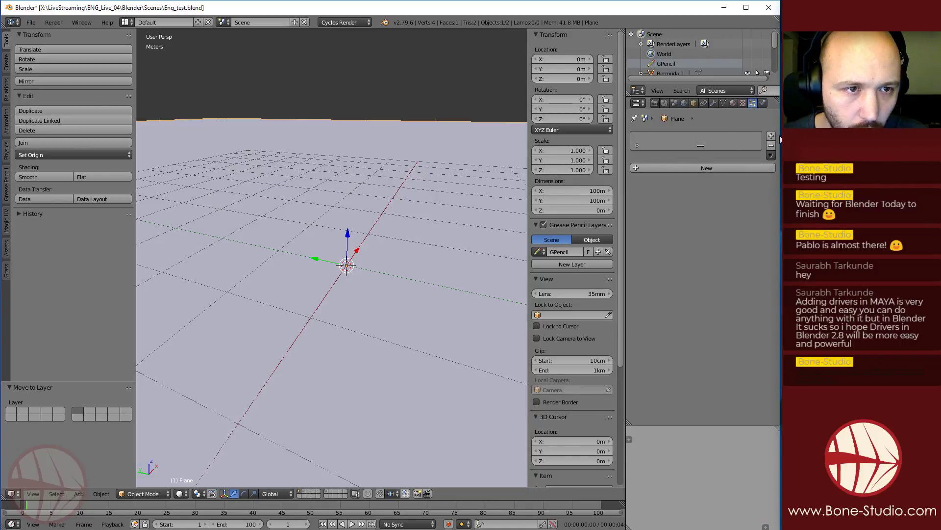
pyautogui.click(639, 168)
pyautogui.click(682, 168)
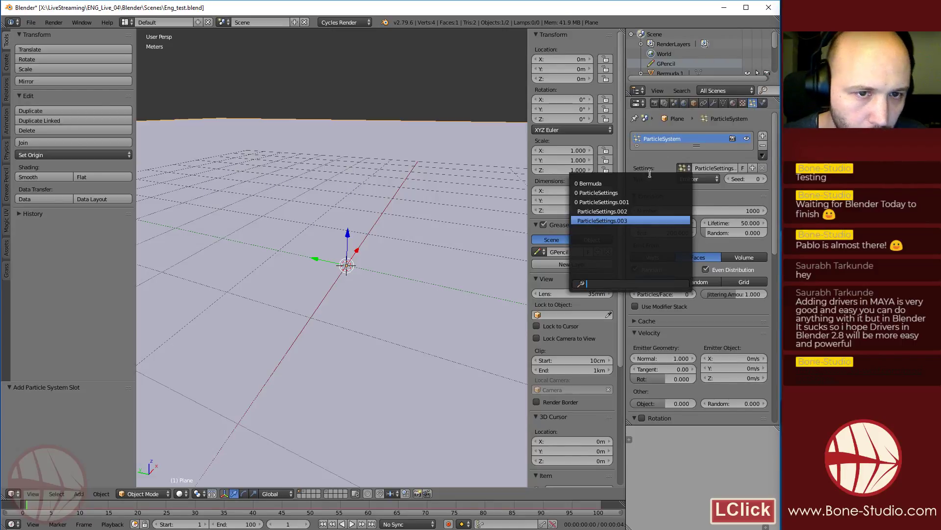
pyautogui.click(610, 192)
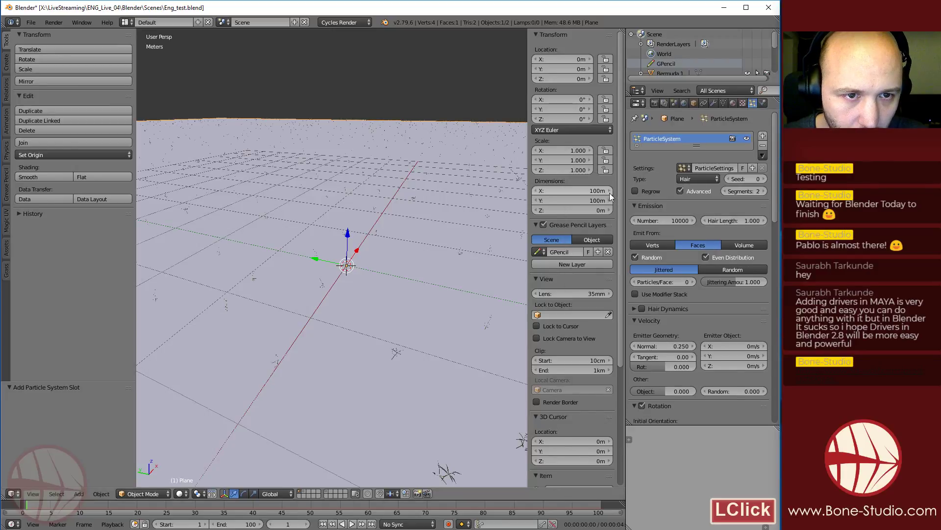
# Set the number of rendered children in the plane's particle system to 100
pyautogui.scroll(-10, 734, 342)
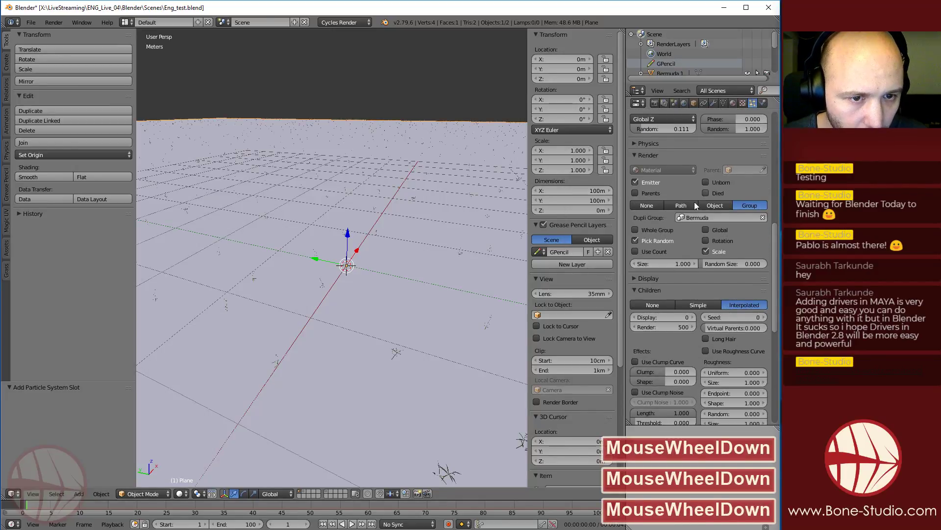
pyautogui.scroll(-5, 664, 339)
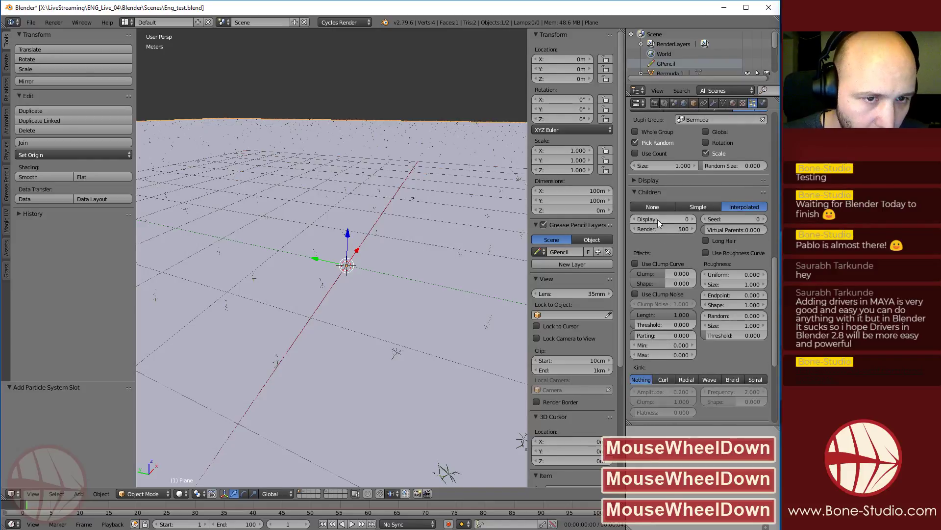
pyautogui.scroll(5, 697, 269)
pyautogui.scroll(-3, 653, 295)
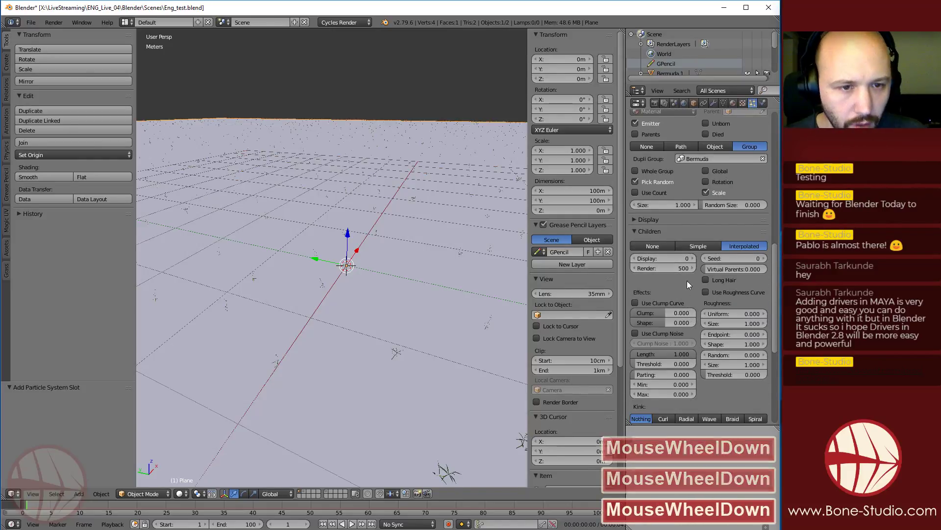
pyautogui.click(681, 268)
pyautogui.write('100')
pyautogui.press('Return')
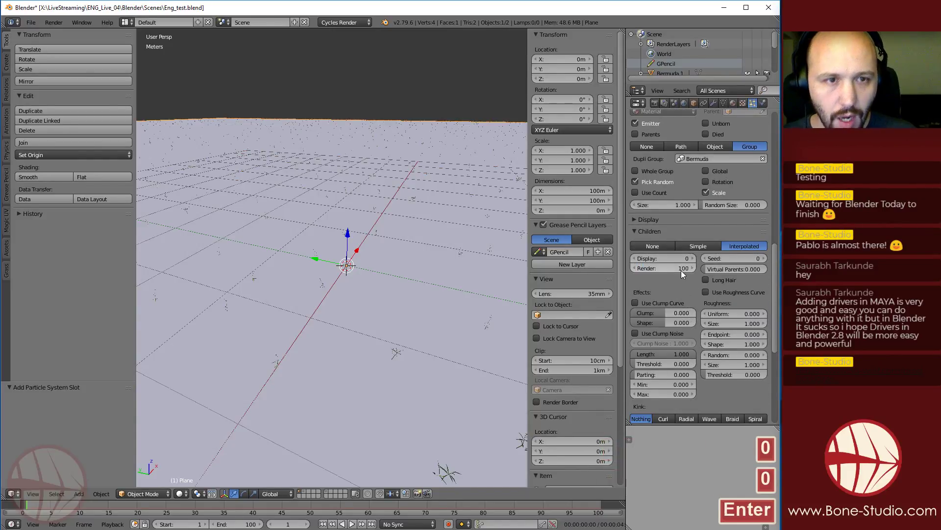
# Render the plane's particles as an object, using the joined clump Bermuda 1.048 from the second layer as the dupli object
pyautogui.scroll(4, 683, 269)
pyautogui.click(715, 245)
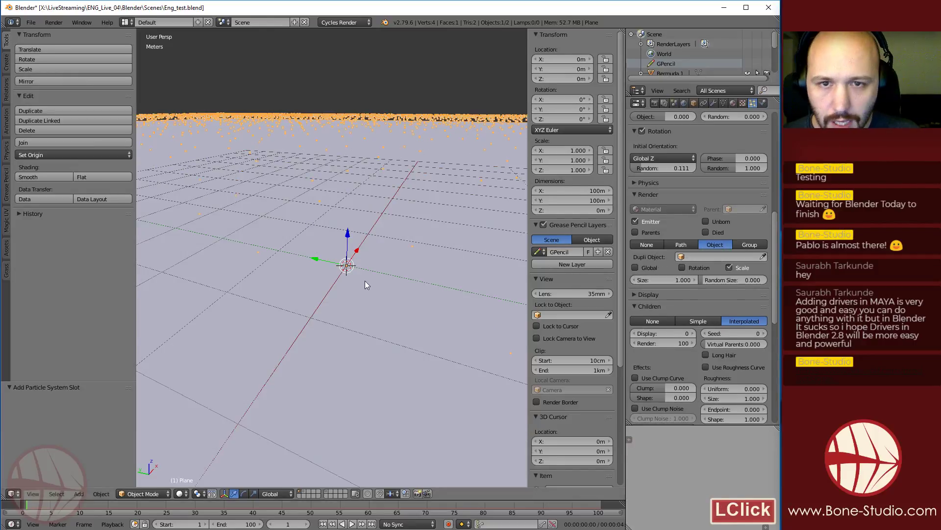
pyautogui.moveTo(365, 285); pyautogui.dragTo(362, 234, button='middle')
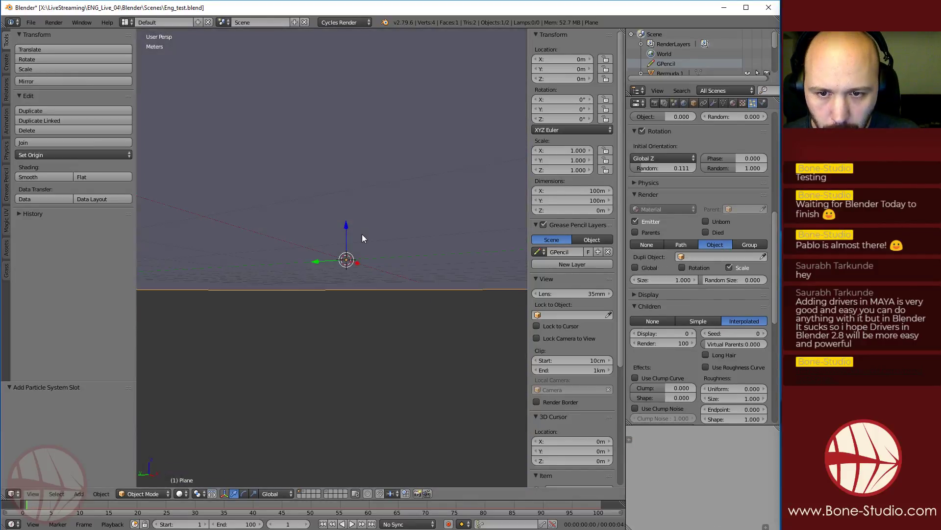
pyautogui.click(303, 494)
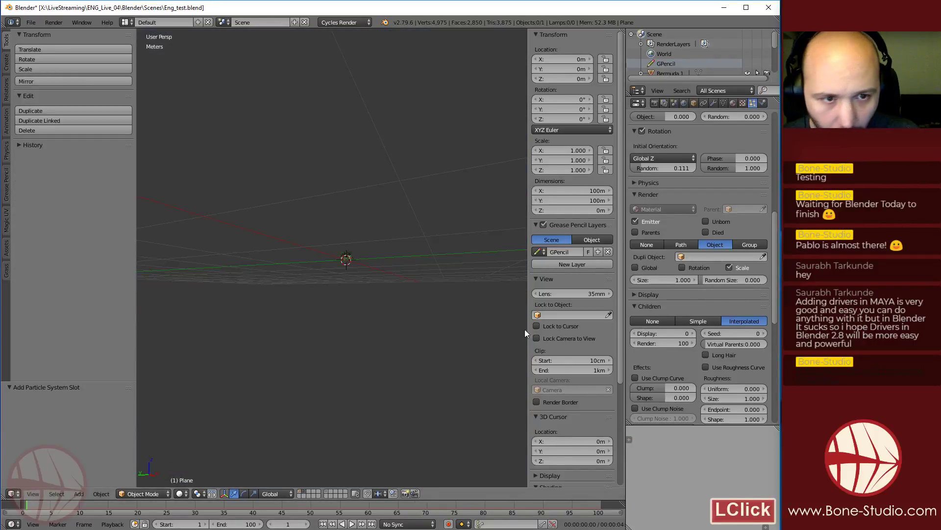
pyautogui.click(350, 249)
pyautogui.moveTo(416, 235); pyautogui.dragTo(623, 286, button='middle')
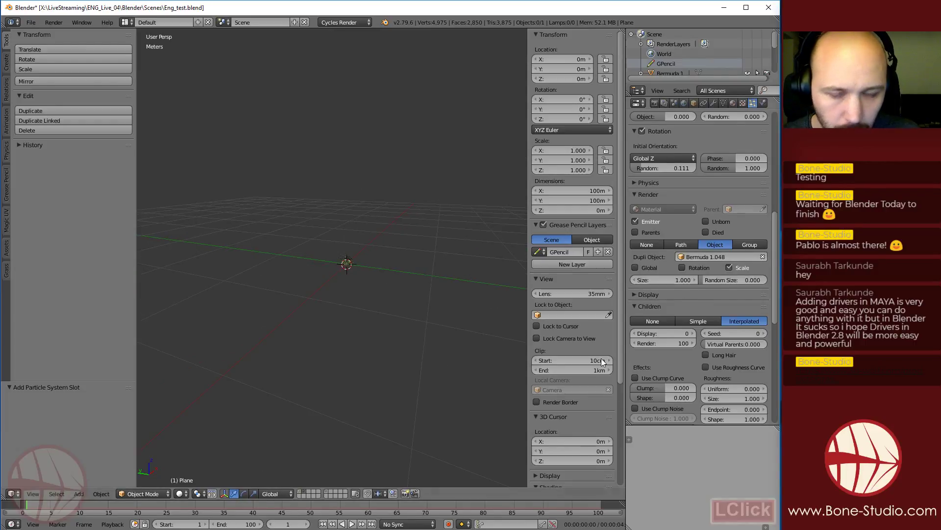
pyautogui.click(301, 493)
pyautogui.moveTo(350, 431); pyautogui.dragTo(345, 294, button='middle')
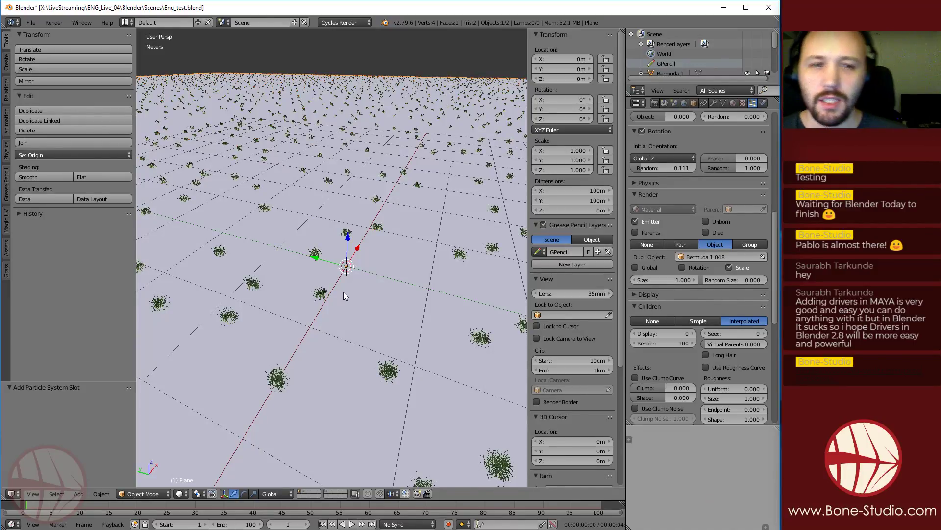
# Set the emission number of the plane's particle system to 100000
pyautogui.scroll(-3, 343, 292)
pyautogui.scroll(3, 373, 324)
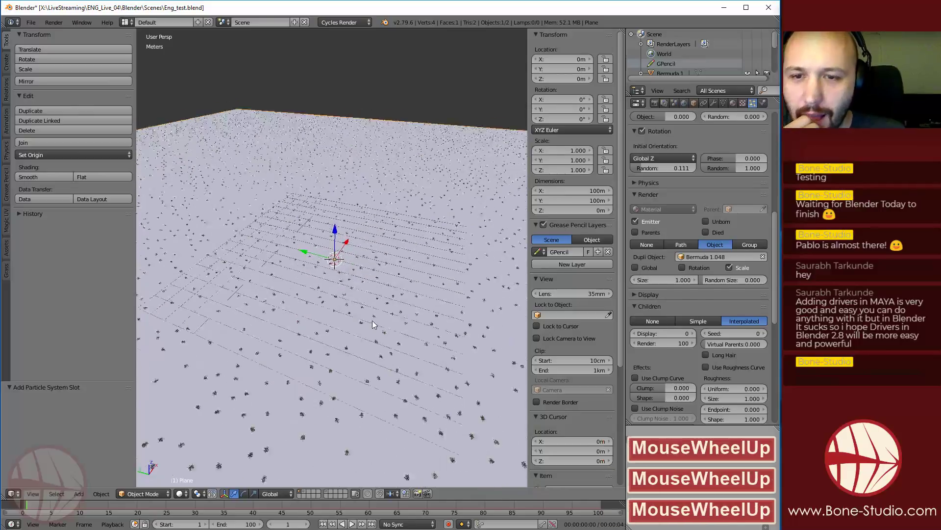
pyautogui.scroll(2, 365, 304)
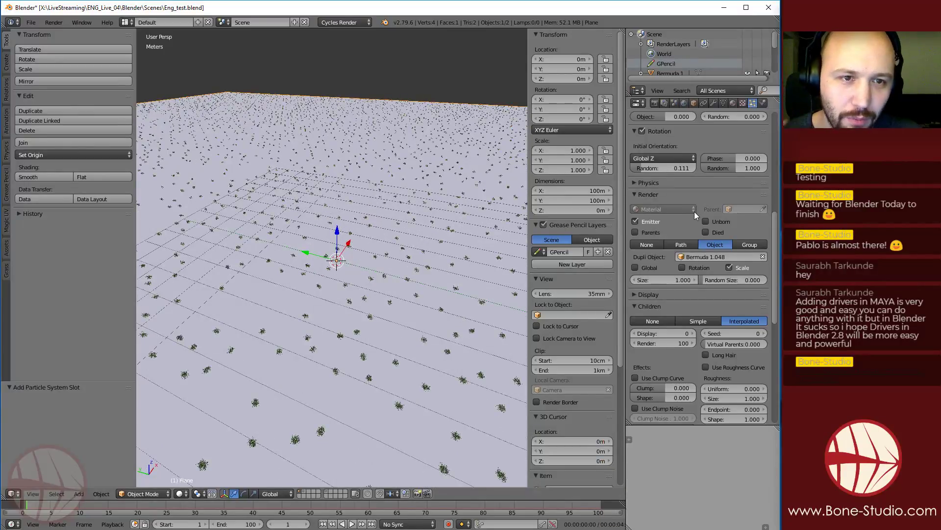
pyautogui.scroll(5, 694, 211)
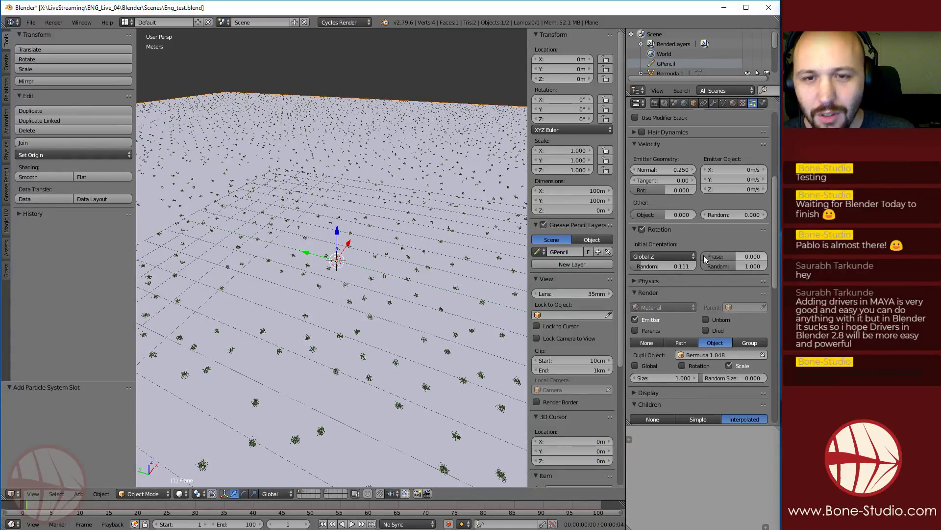
pyautogui.scroll(5, 709, 265)
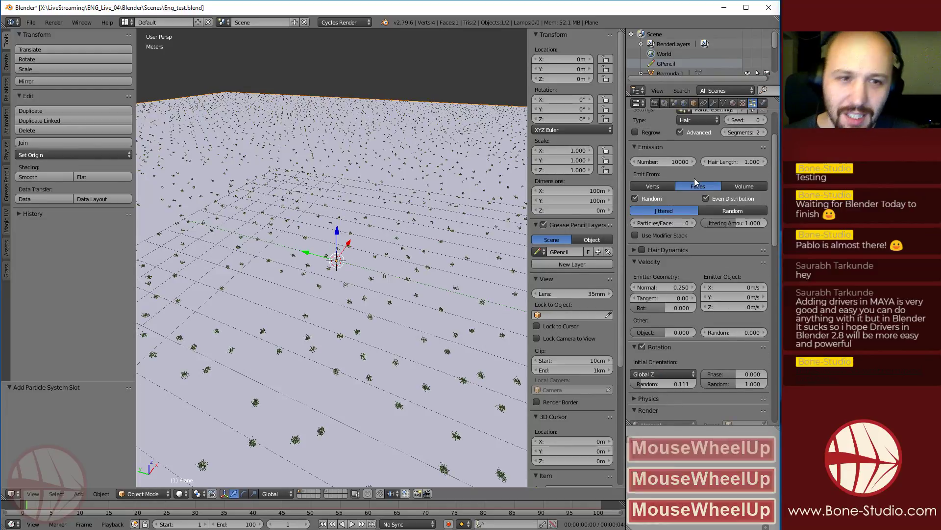
pyautogui.doubleClick(658, 162)
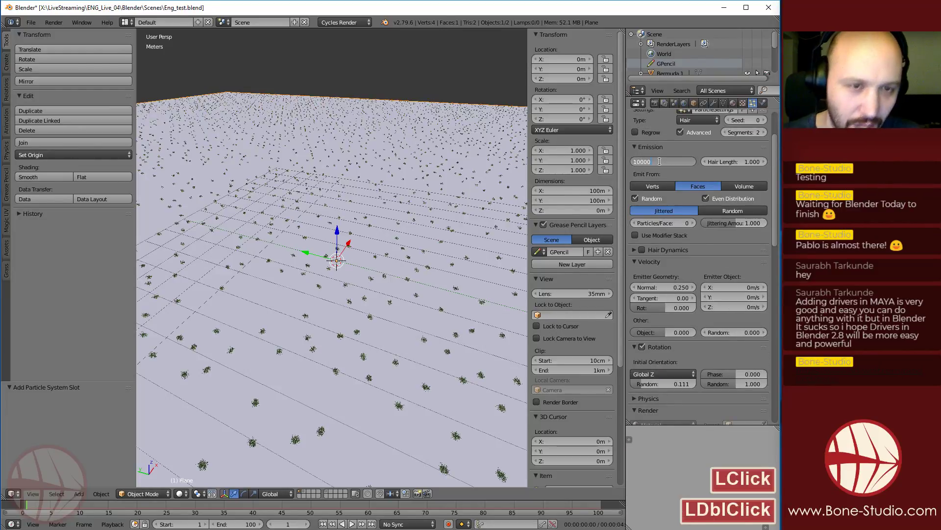
pyautogui.press('Home')
pyautogui.press('Right')
pyautogui.press('Right')
pyautogui.press('Right')
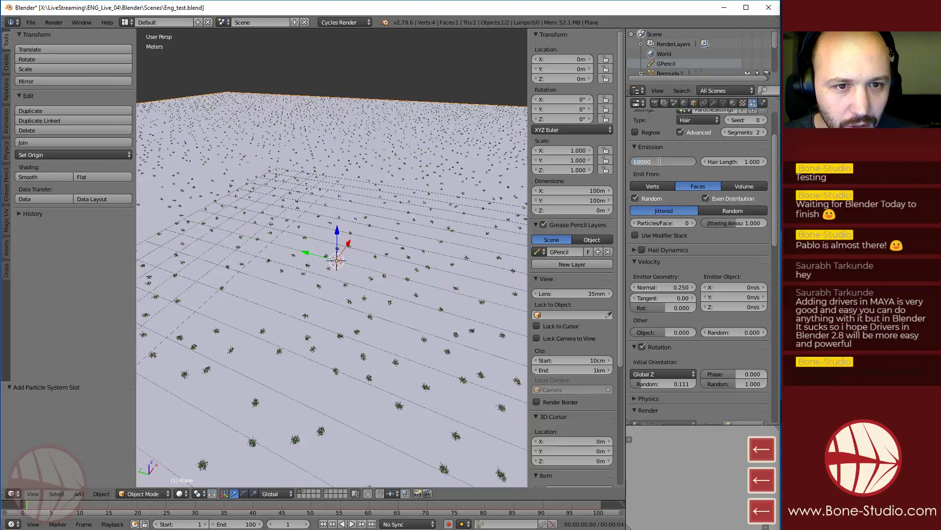
pyautogui.write('0')
pyautogui.press('Return')
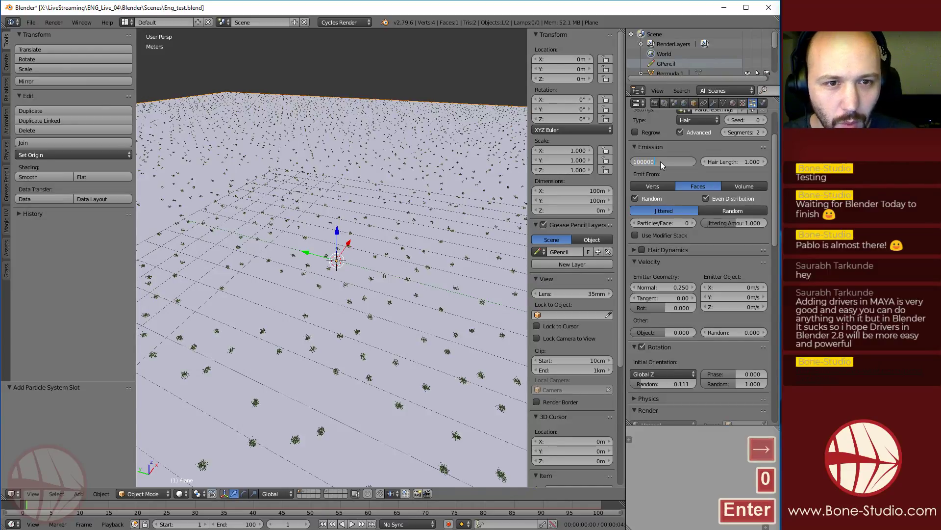
pyautogui.moveTo(325, 299); pyautogui.dragTo(327, 277, button='middle')
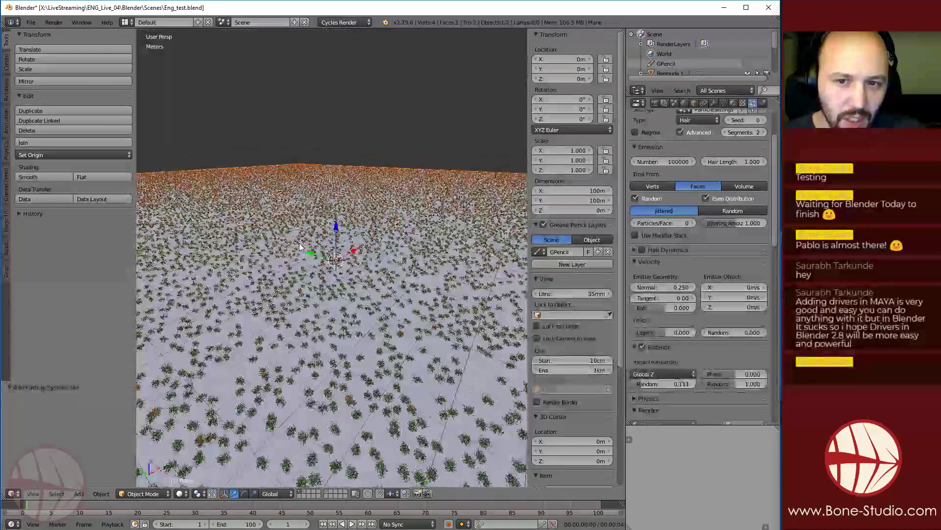
pyautogui.scroll(-6, 686, 284)
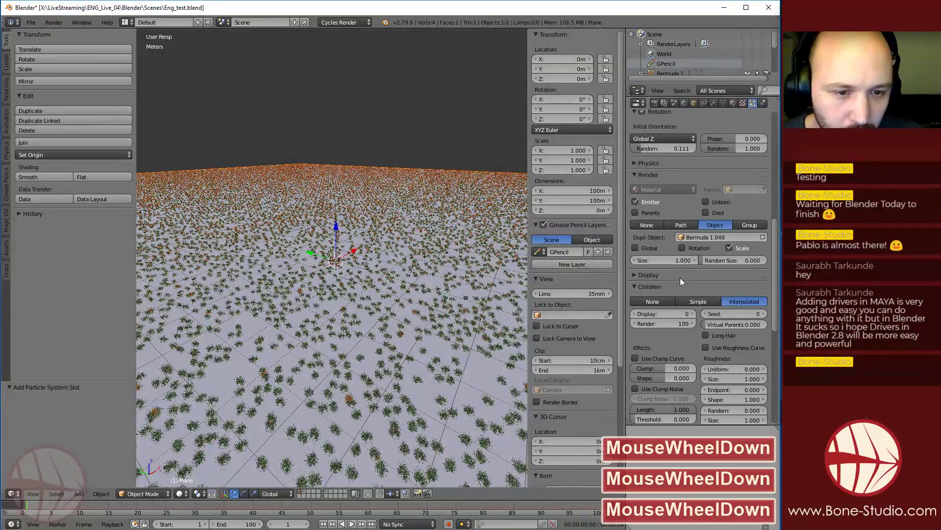
# Set the viewport display of the plane's particles to Path and inspect their coverage of the plane
pyautogui.click(648, 275)
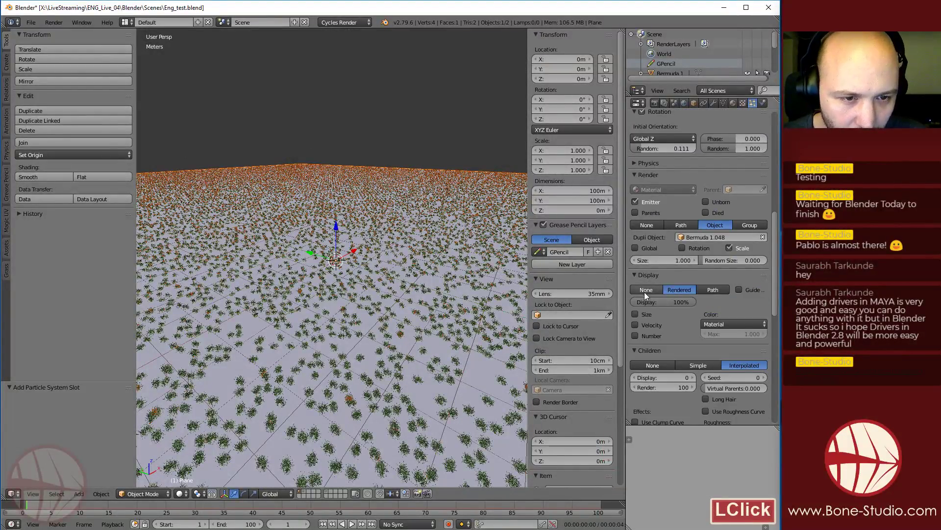
pyautogui.click(714, 290)
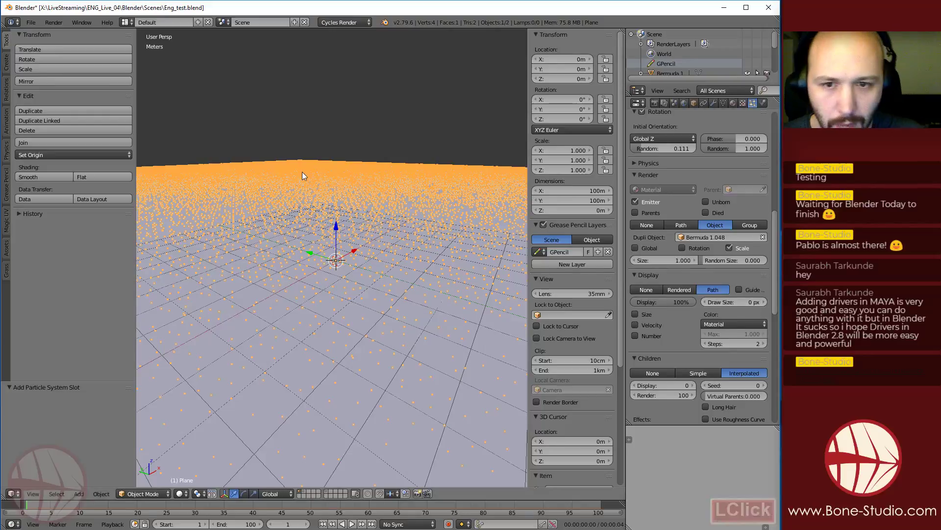
pyautogui.moveTo(343, 162); pyautogui.dragTo(343, 228, button='middle')
pyautogui.scroll(-3, 352, 290)
pyautogui.scroll(-2, 390, 226)
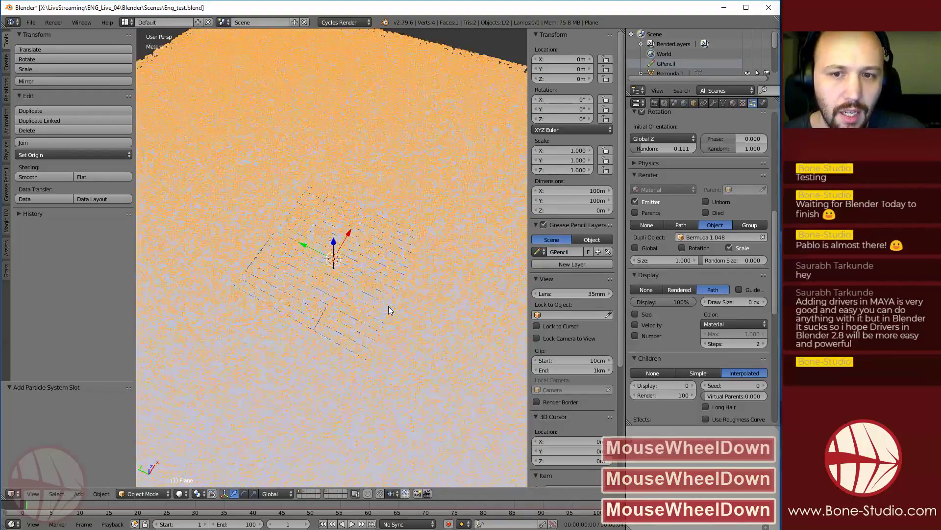
pyautogui.moveTo(389, 311); pyautogui.dragTo(308, 275, button='middle')
pyautogui.scroll(3, 308, 275)
# Reduce the number of rendered children in the plane's particle system to 20
pyautogui.scroll(-5, 690, 341)
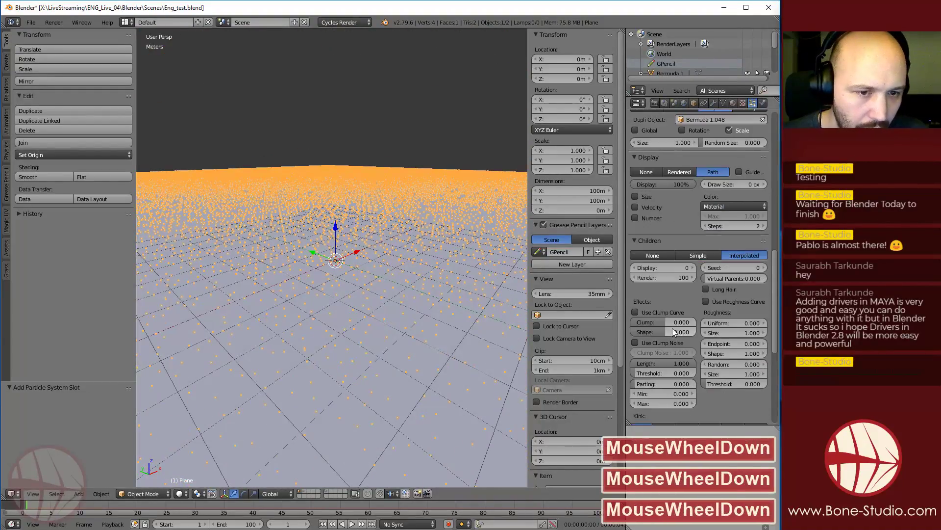
pyautogui.click(682, 277)
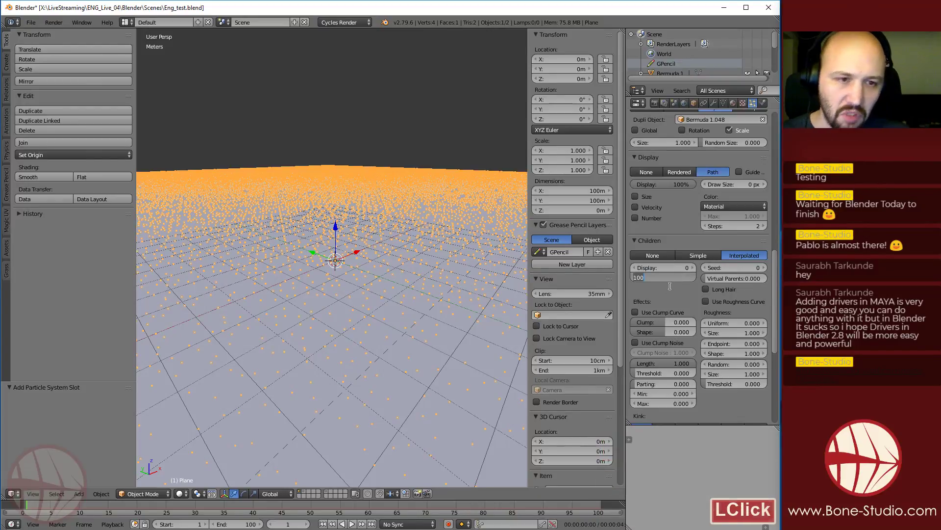
pyautogui.write('20')
pyautogui.press('Return')
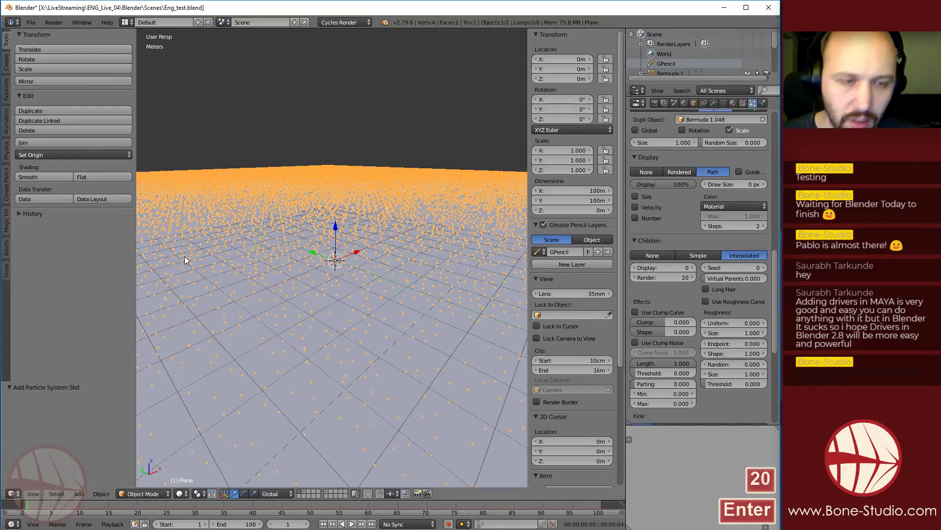
# Switch to the camera view, start a render of the scene and cancel it
pyautogui.press('KP_0')
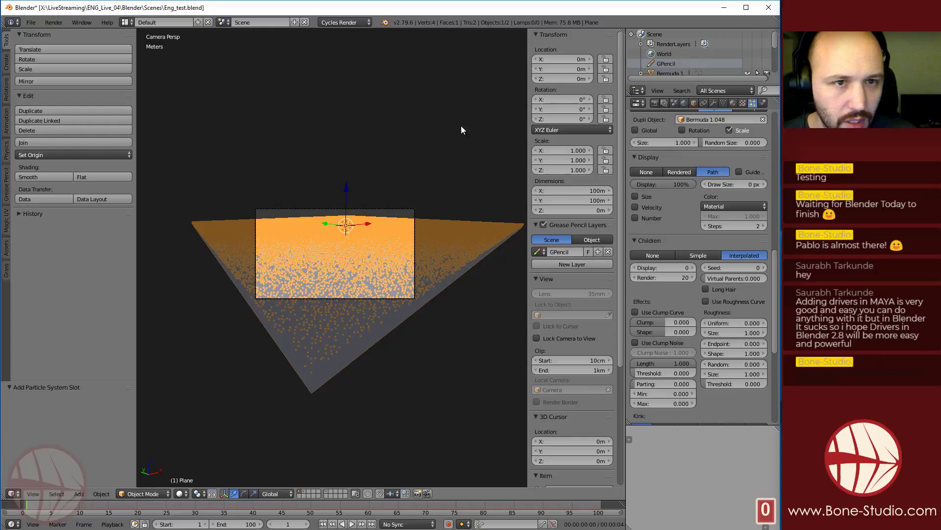
pyautogui.click(655, 103)
pyautogui.click(658, 148)
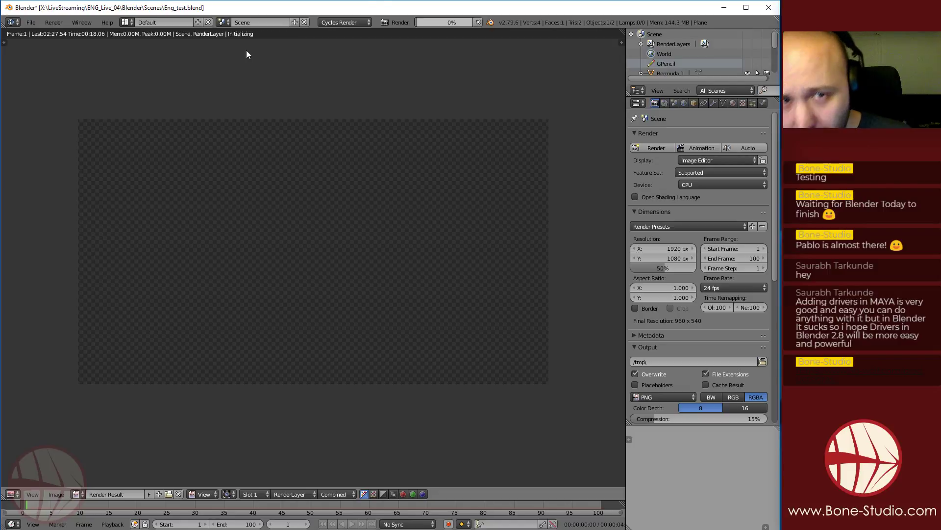
pyautogui.click(480, 22)
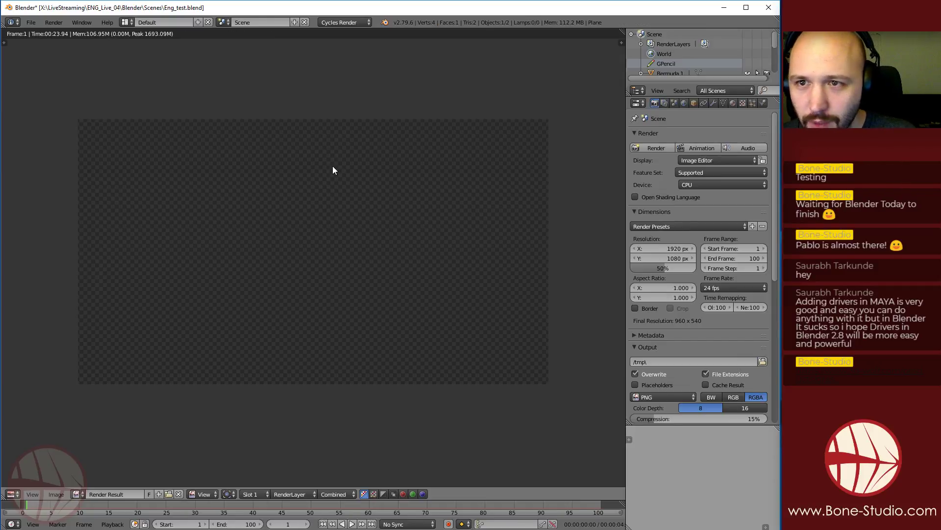
# Lower the rendered children of the plane's particle system to 10
pyautogui.click(753, 104)
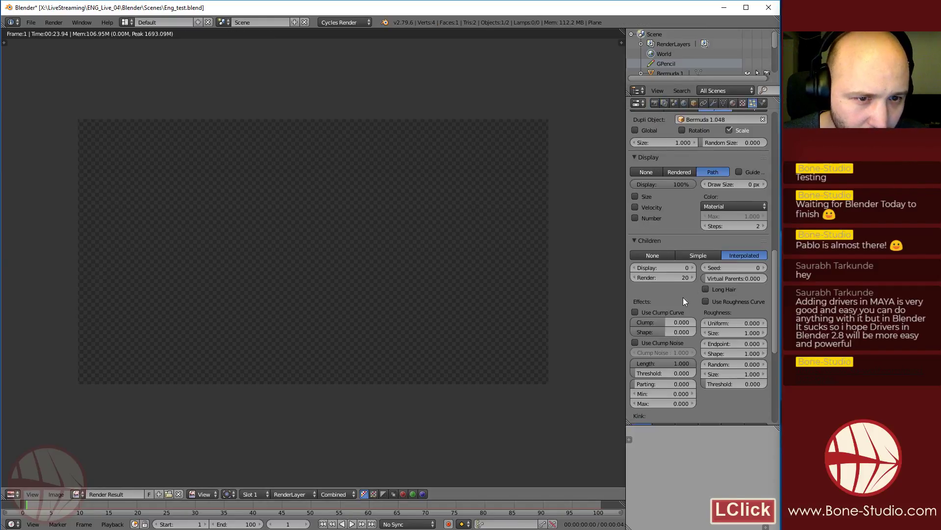
pyautogui.write('10')
pyautogui.press('Return')
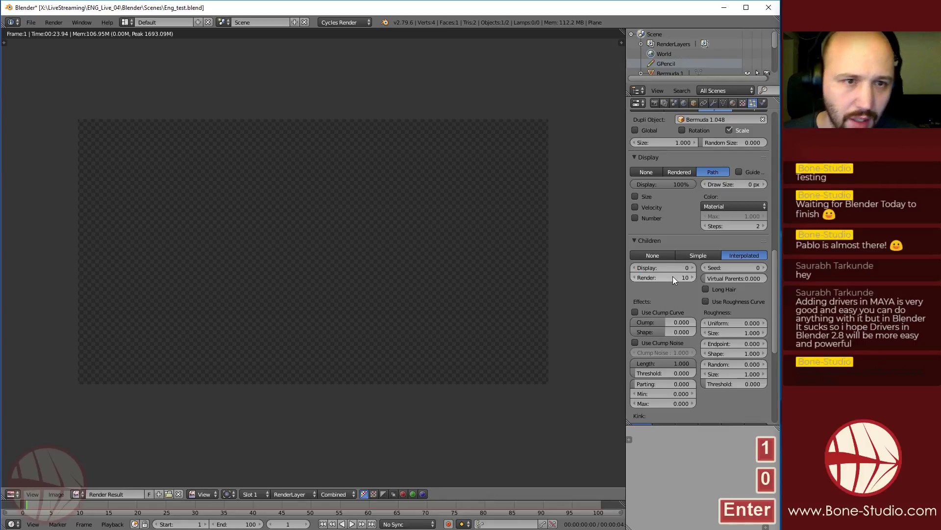
pyautogui.scroll(3, 660, 324)
pyautogui.scroll(6, 659, 134)
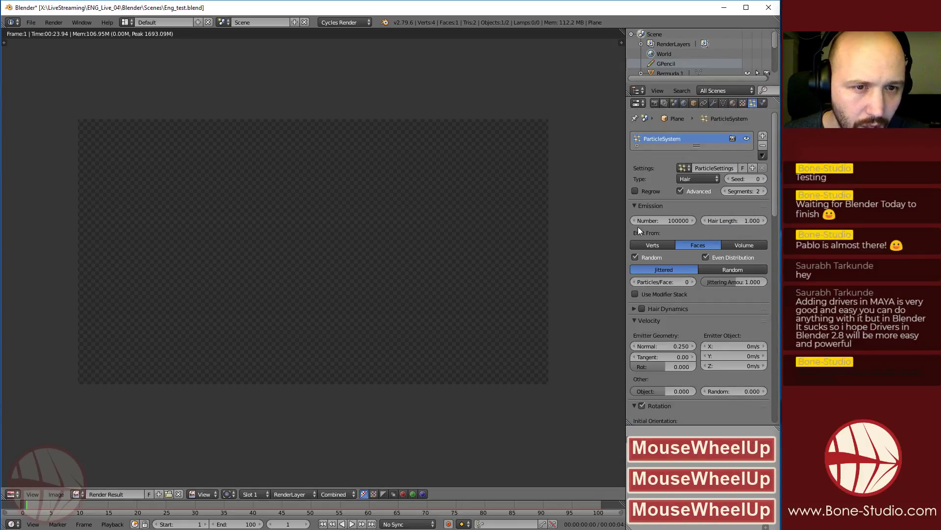
# Render the grass-covered plane through the camera and return to the 3D view
pyautogui.click(655, 103)
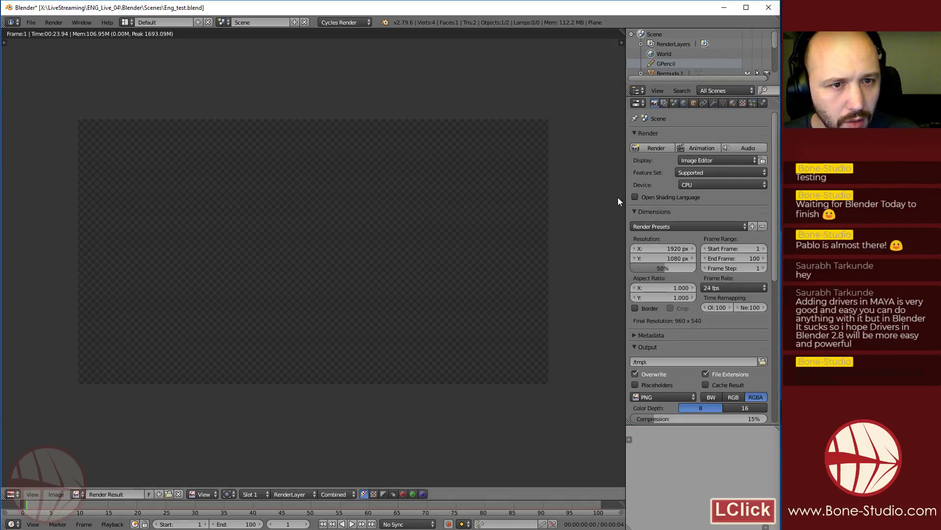
pyautogui.click(666, 146)
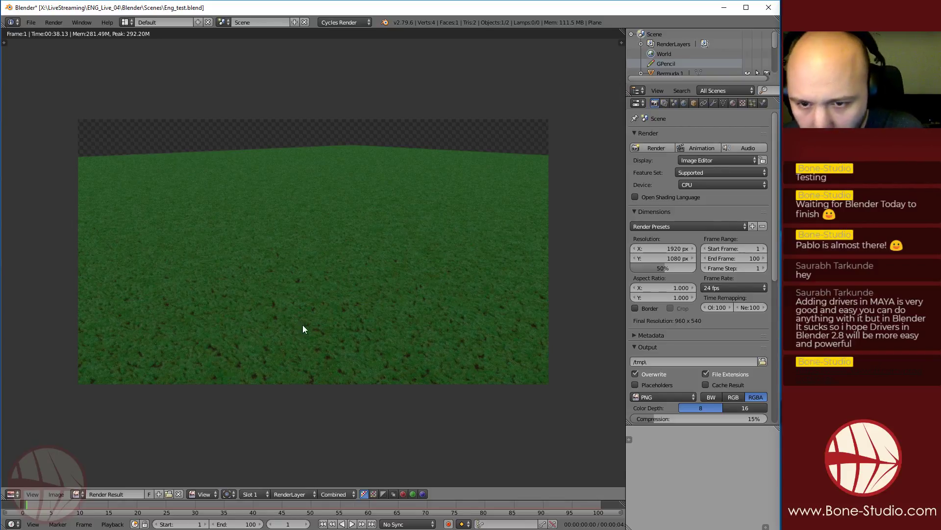
pyautogui.press('Escape')
pyautogui.scroll(-10, 687, 338)
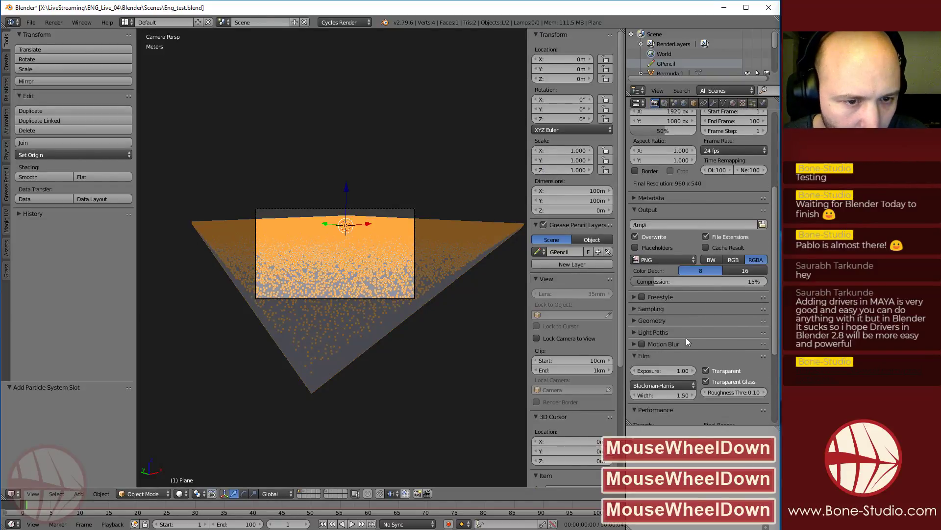
pyautogui.scroll(3, 716, 366)
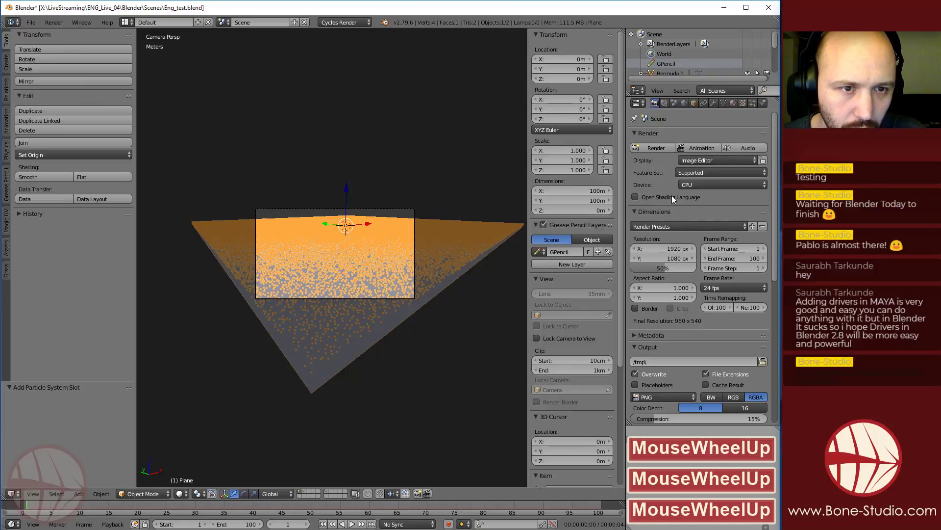
pyautogui.scroll(-4, 705, 301)
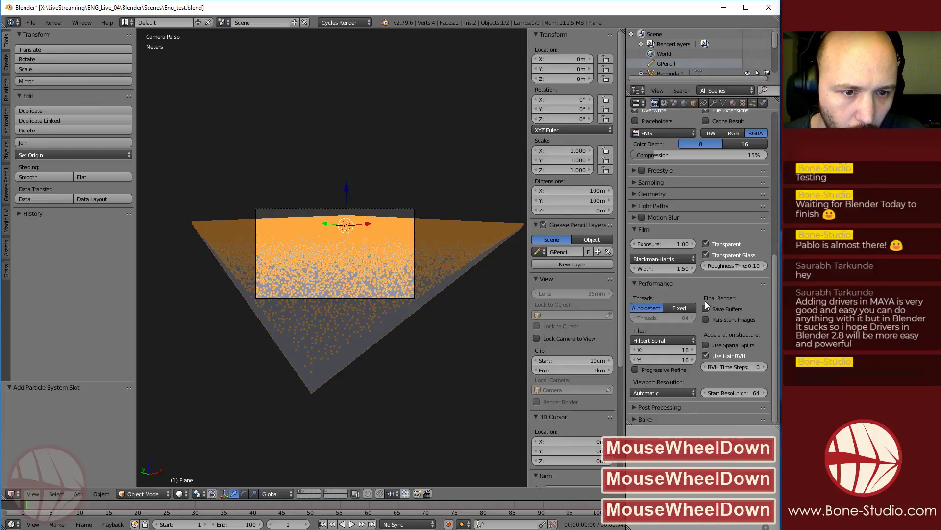
# Raise the rendered children of the plane's particle system to 20
pyautogui.click(753, 102)
pyautogui.scroll(-8, 708, 308)
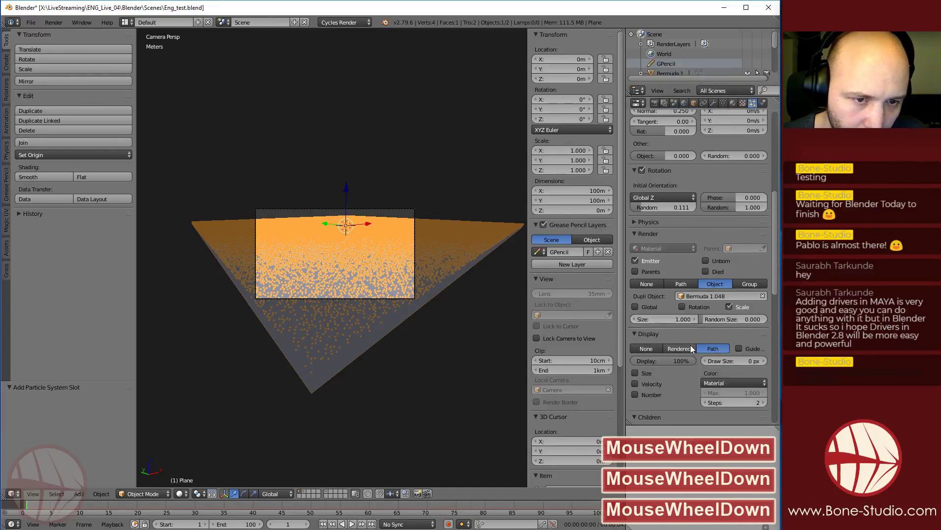
pyautogui.scroll(-6, 690, 347)
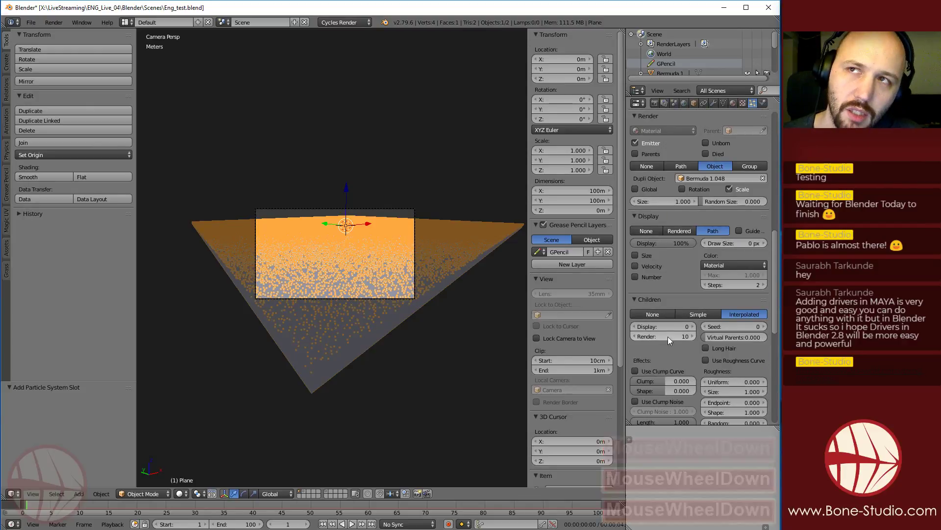
pyautogui.click(668, 336)
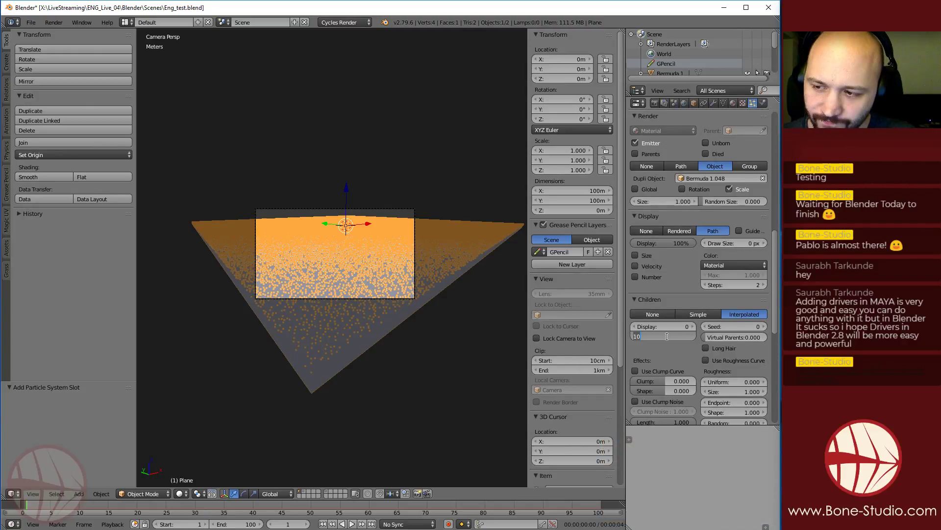
pyautogui.write('20')
pyautogui.press('Return')
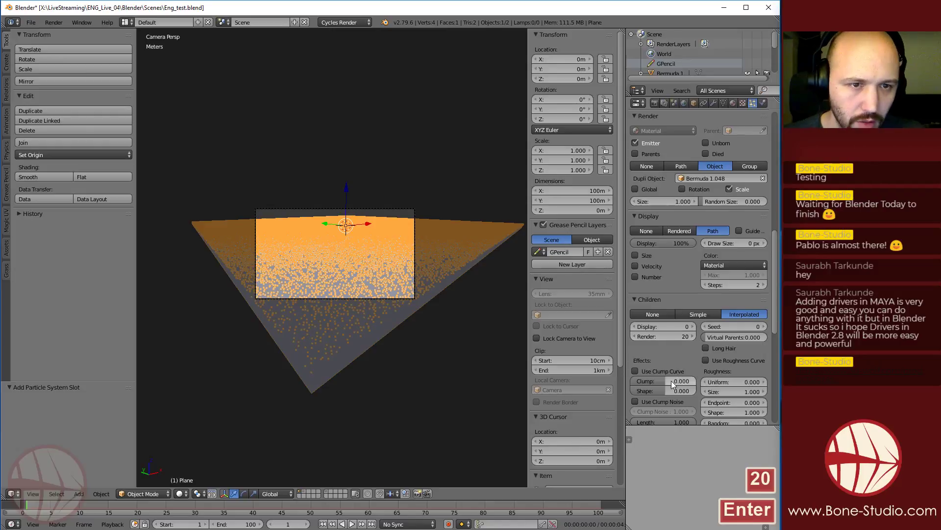
pyautogui.scroll(10, 672, 381)
# Render the scene to check the grass density, cancel the render partway and return to the 3D view
pyautogui.click(655, 103)
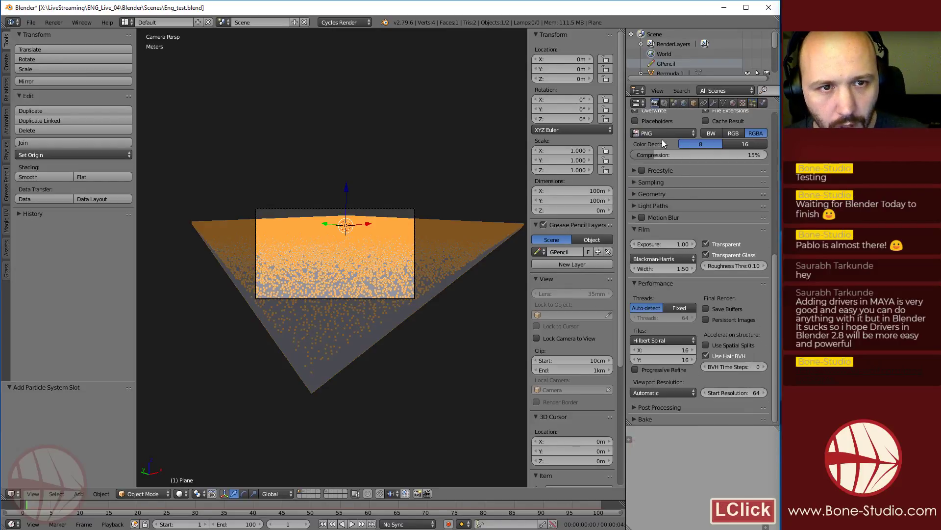
pyautogui.scroll(5, 692, 261)
pyautogui.click(655, 148)
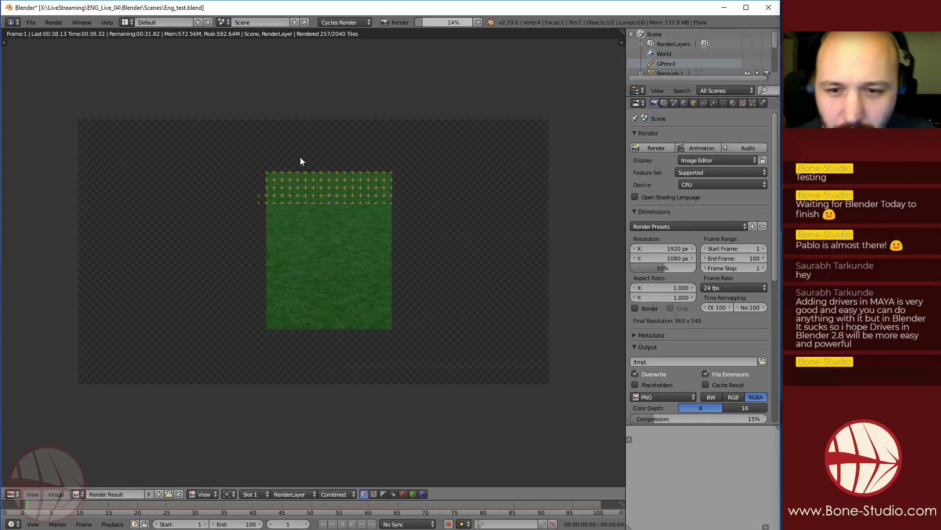
pyautogui.click(319, 246)
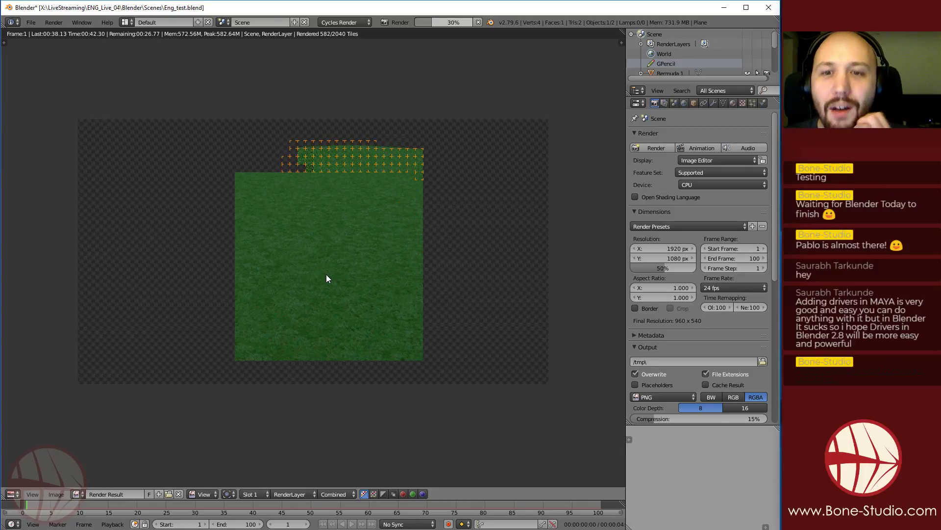
pyautogui.press('Escape')
pyautogui.press('Escape')
pyautogui.press('Escape')
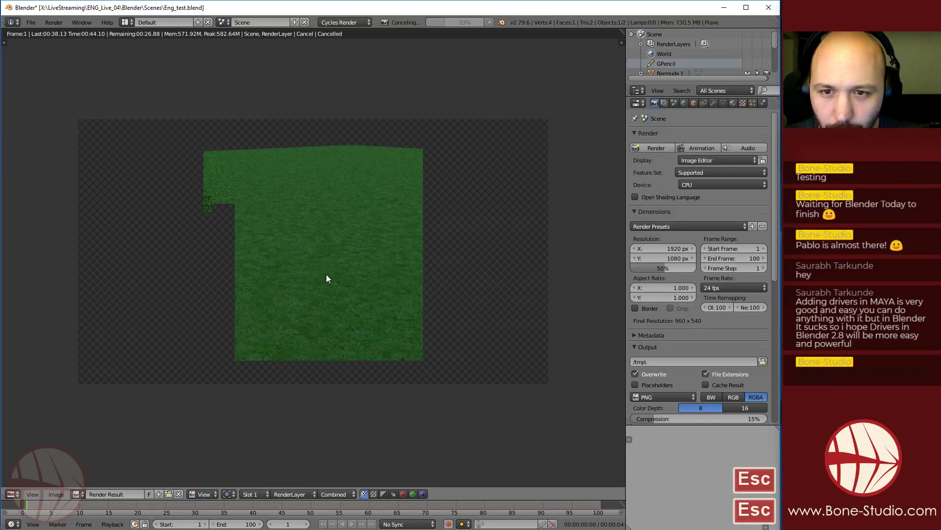
pyautogui.press('Escape')
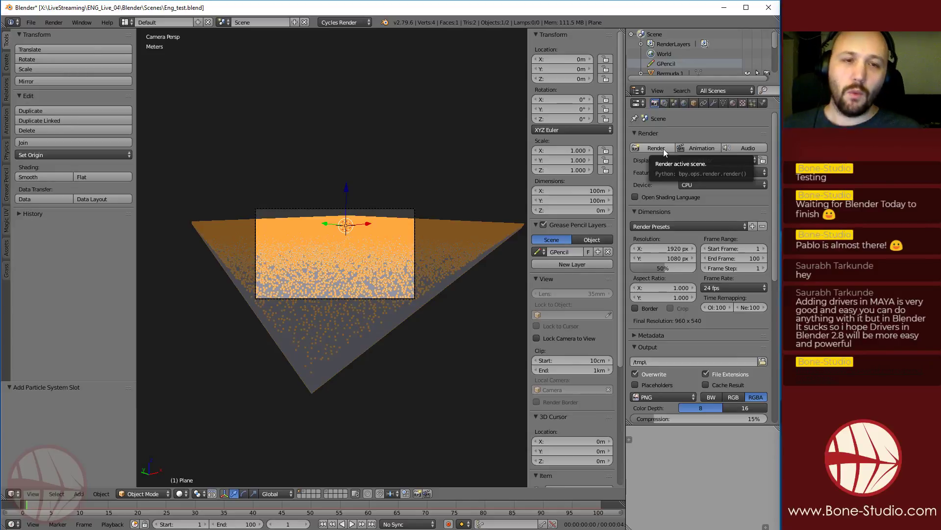
# Enable Simplify for the scene with Camera Cull and Distance Cull, and preview the result in rendered viewport shading
pyautogui.click(675, 102)
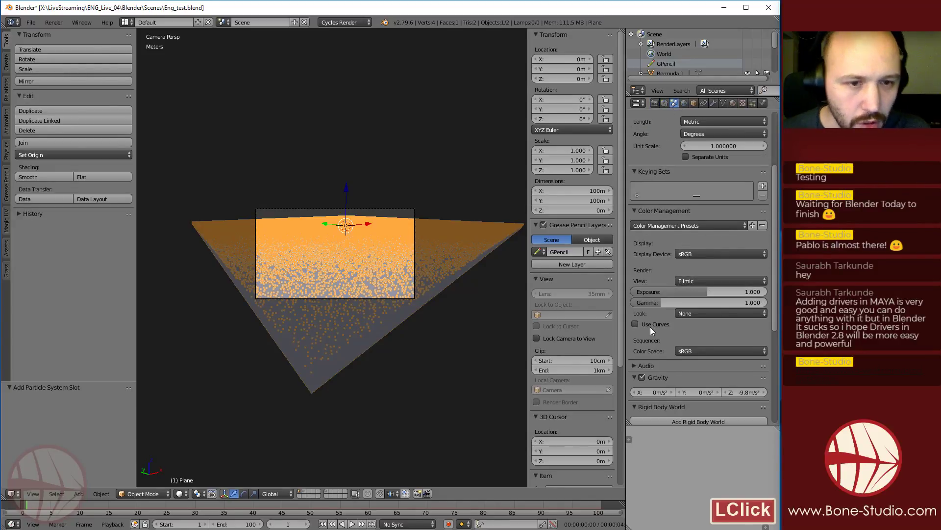
pyautogui.scroll(-5, 661, 230)
pyautogui.scroll(-1, 663, 311)
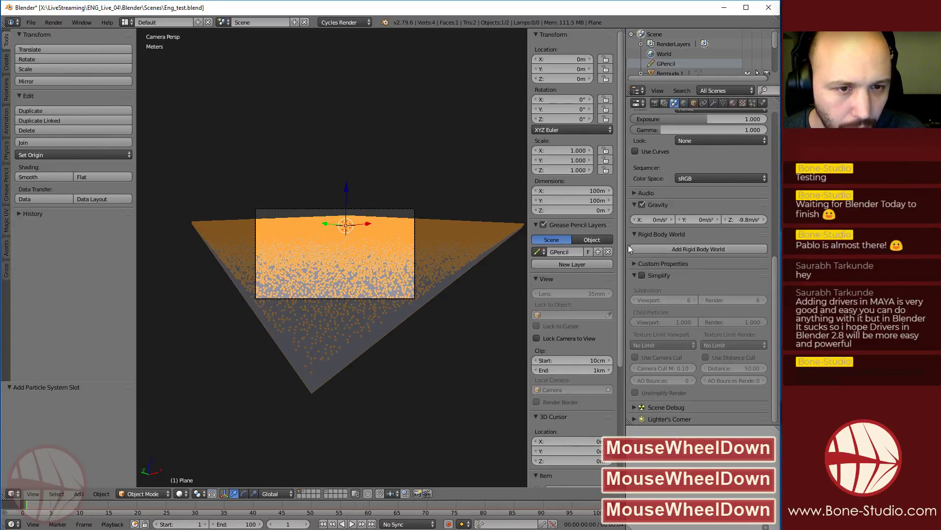
pyautogui.click(643, 275)
pyautogui.scroll(-4, 703, 277)
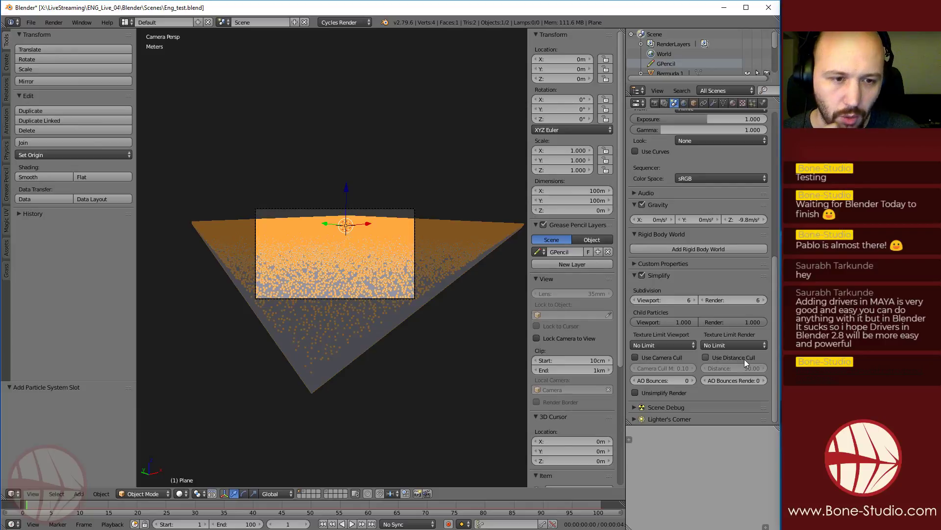
pyautogui.click(652, 357)
pyautogui.click(714, 358)
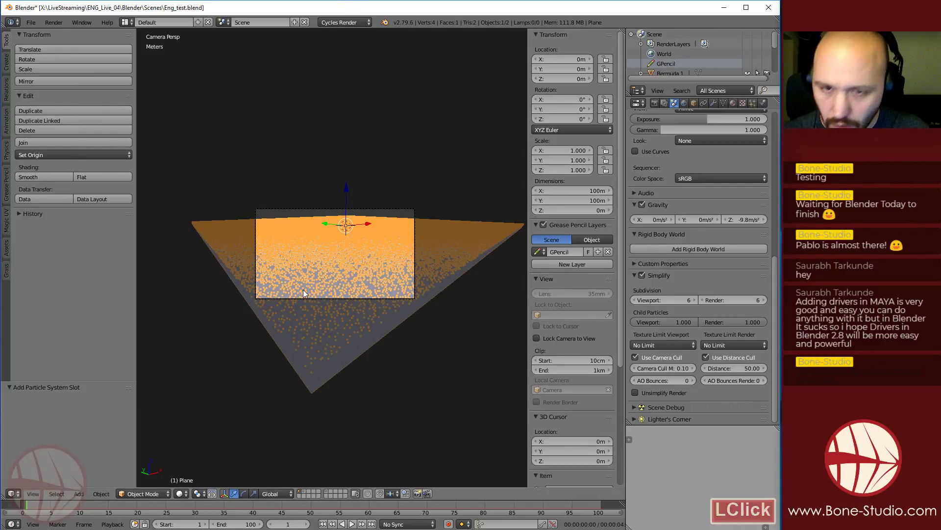
pyautogui.hotkey('shift', 'z')
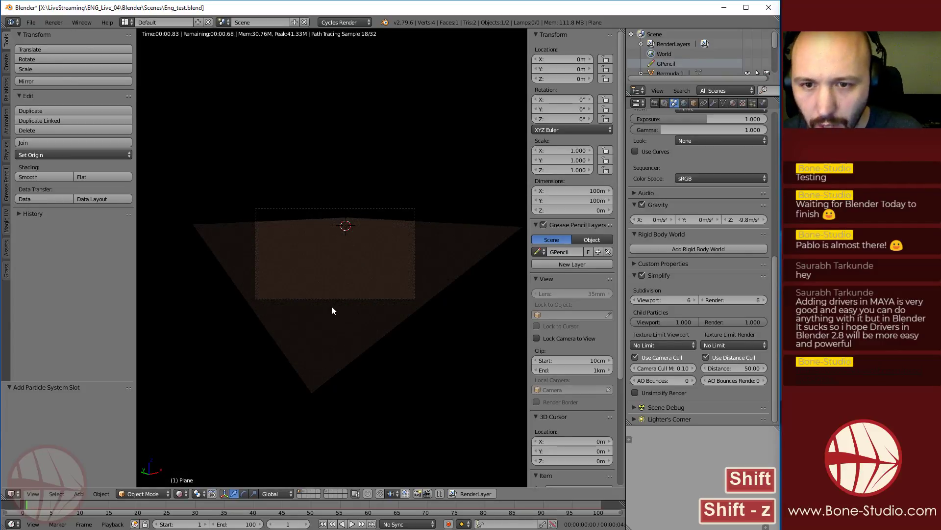
pyautogui.hotkey('shift', 'z')
# Set the particle display of the plane to Rendered and preview the camera view briefly in rendered shading
pyautogui.click(755, 102)
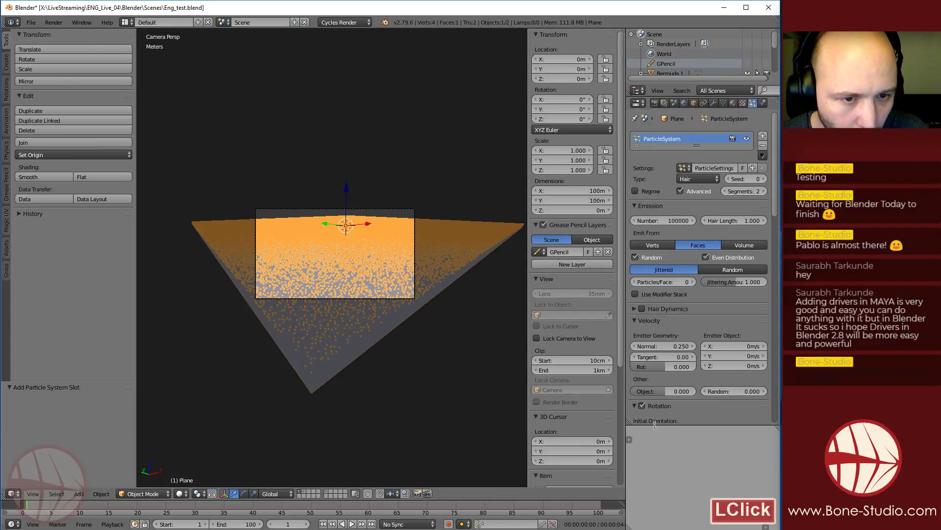
pyautogui.scroll(-3, 692, 378)
pyautogui.scroll(-4, 665, 305)
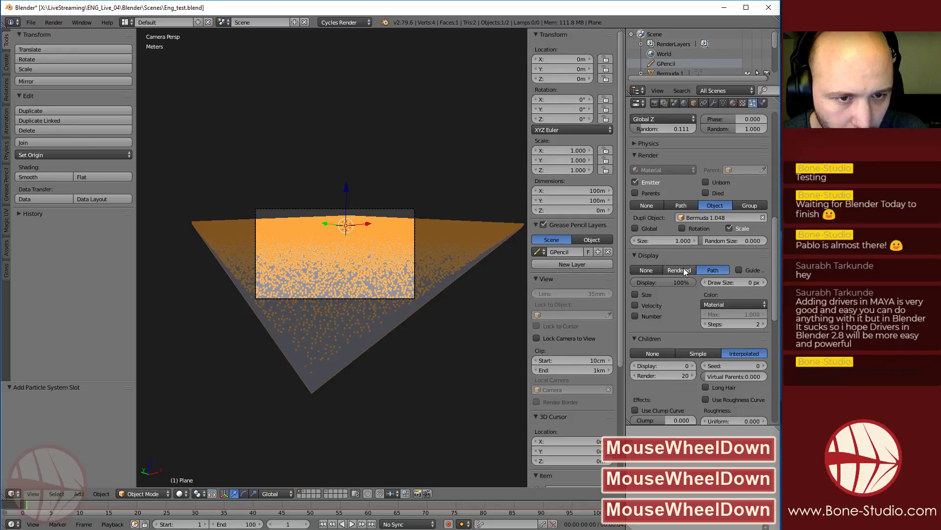
pyautogui.click(684, 268)
pyautogui.hotkey('shift', 'z')
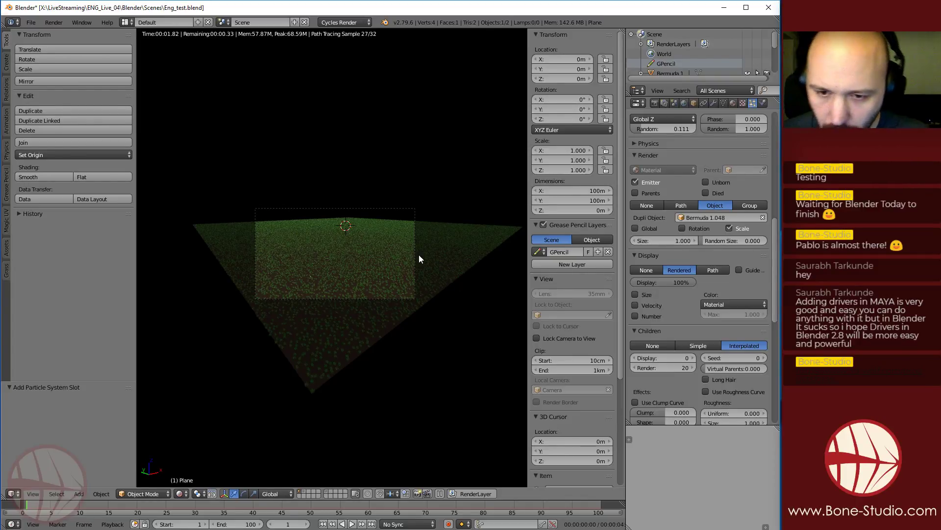
pyautogui.hotkey('shift', 'z')
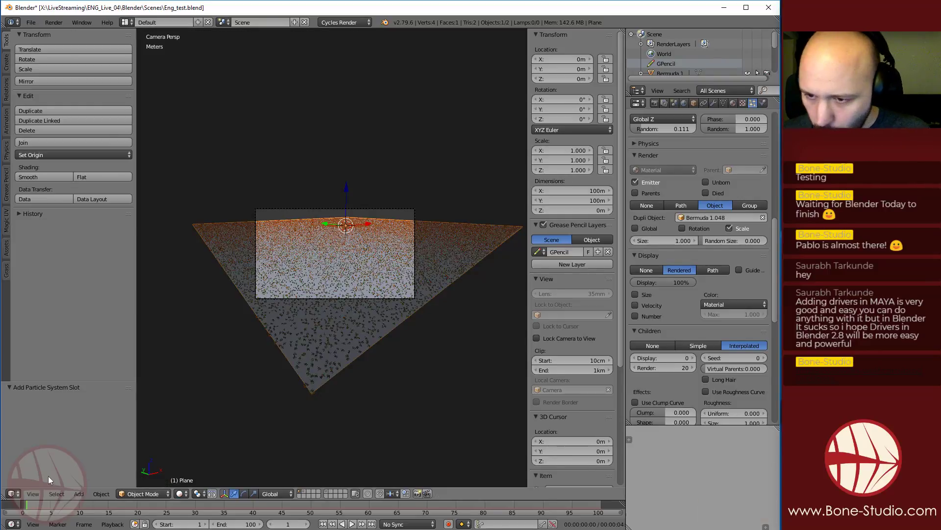
# Split the 3D view horizontally to create a second area beneath it
pyautogui.click(57, 296)
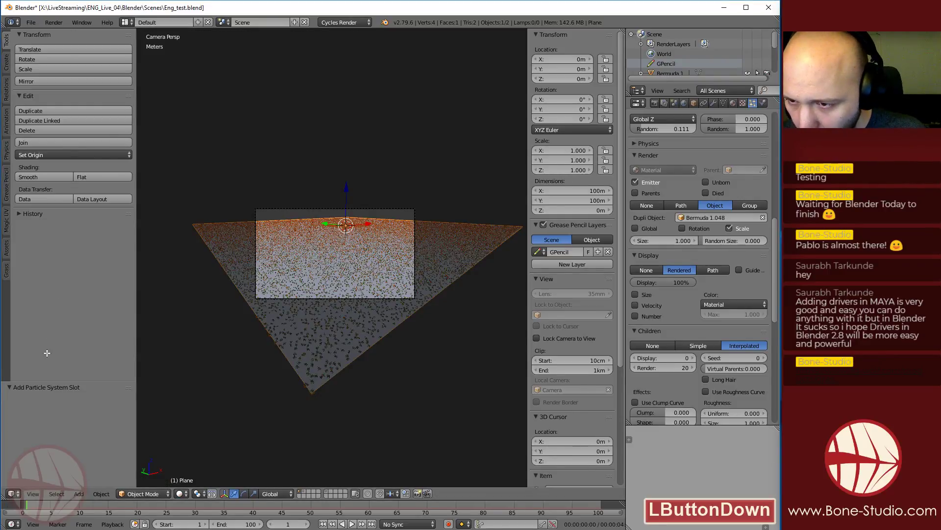
pyautogui.moveTo(47, 352); pyautogui.dragTo(15, 478)
pyautogui.click(11, 485)
# Reduce the viewport display amount of the plane's rendered particles to 20%
pyautogui.scroll(-3, 675, 329)
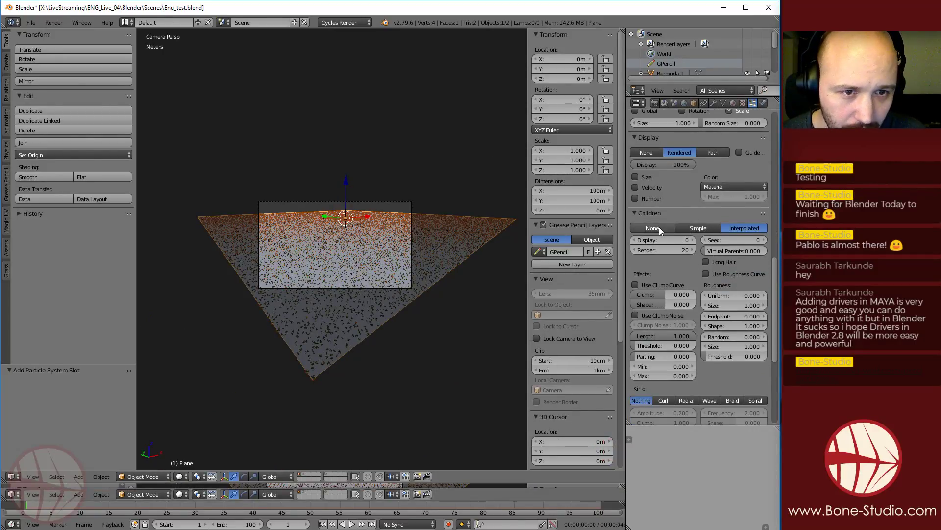
pyautogui.scroll(3, 704, 281)
pyautogui.click(644, 268)
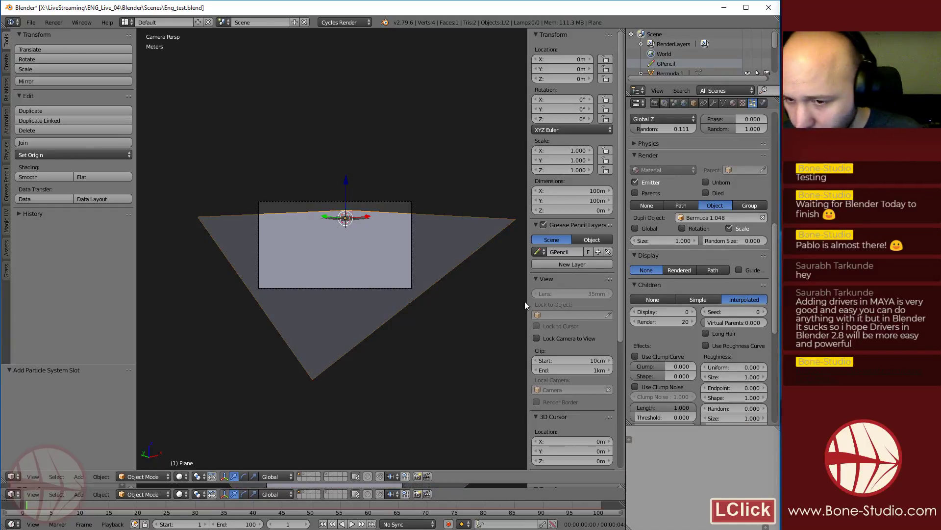
pyautogui.click(679, 270)
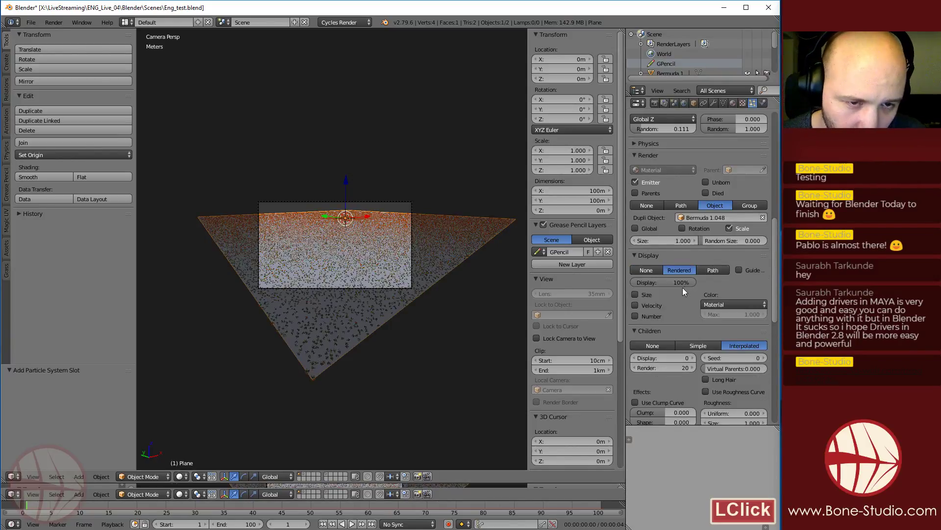
pyautogui.write('20')
pyautogui.press('Return')
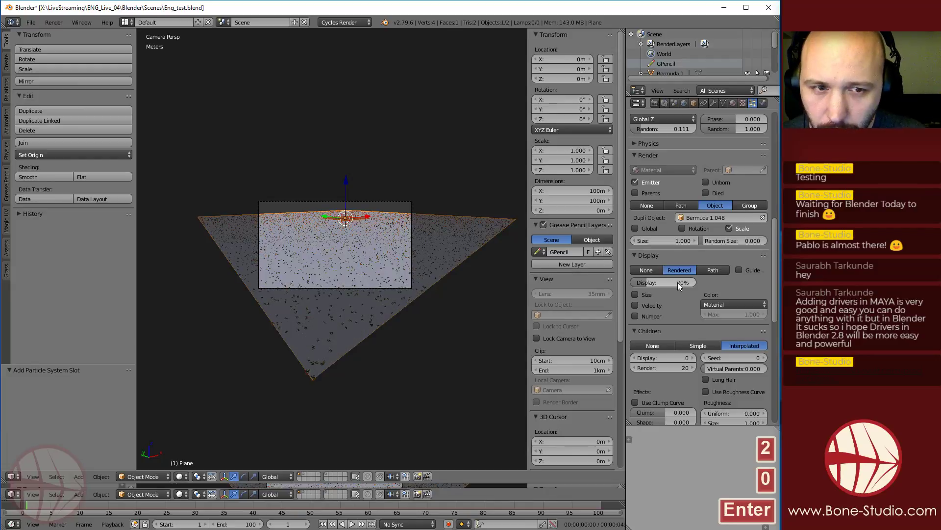
# Enlarge the lower area as an image editor with the render result, and switch it to render Slot 2
pyautogui.click(64, 481)
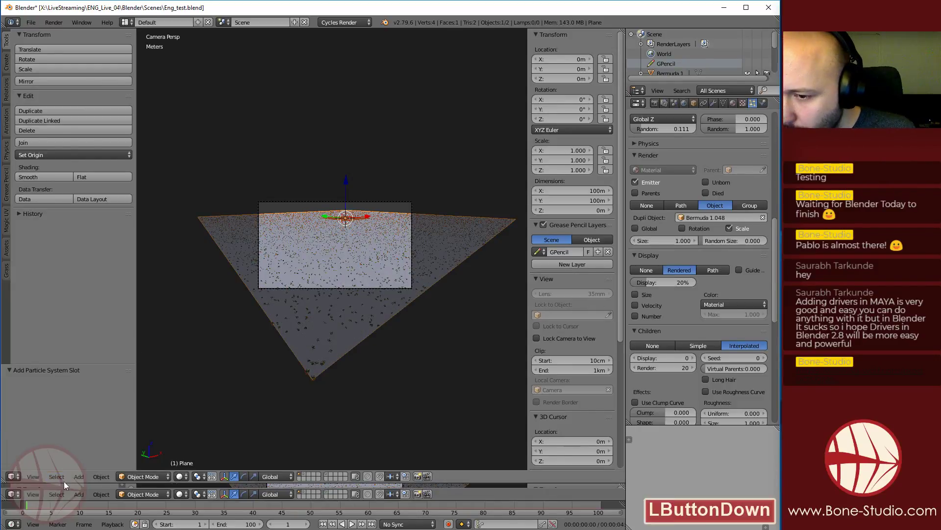
pyautogui.moveTo(64, 483); pyautogui.dragTo(73, 349)
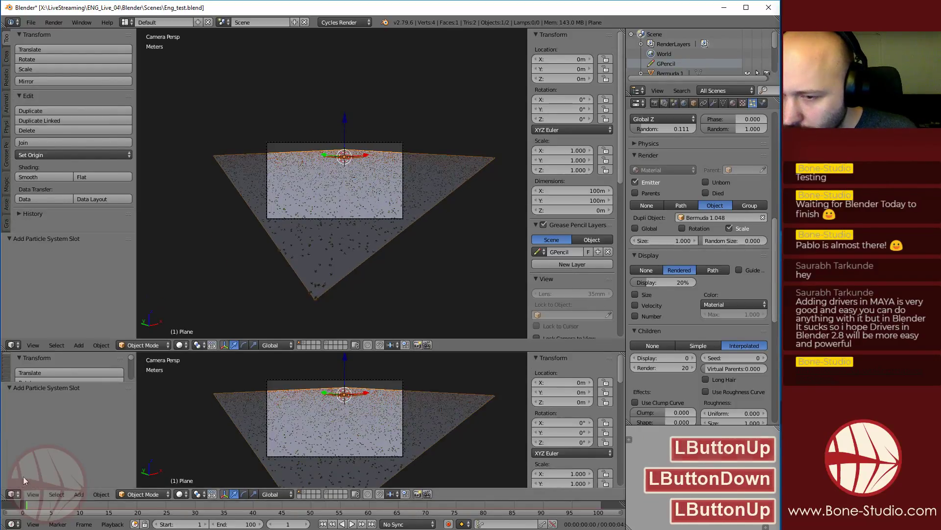
pyautogui.doubleClick(19, 495)
pyautogui.click(35, 451)
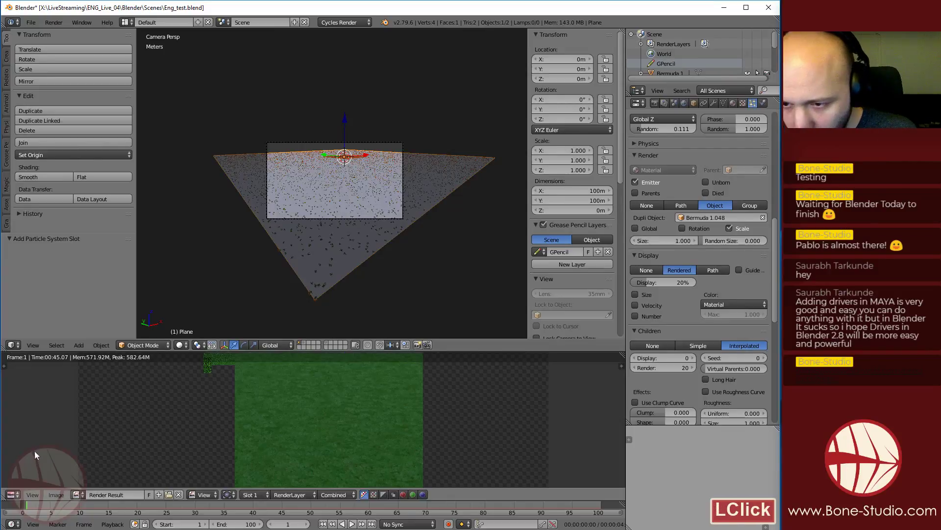
pyautogui.scroll(-3, 315, 446)
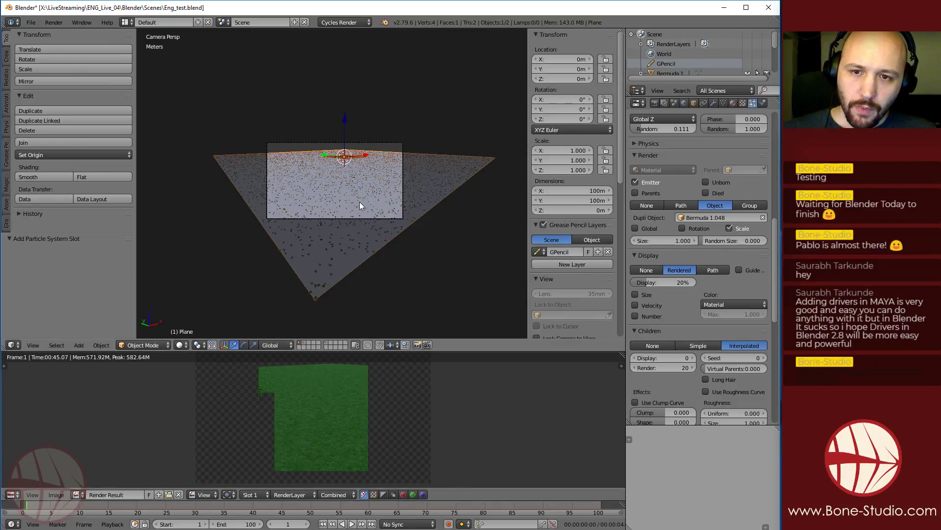
pyautogui.click(257, 495)
pyautogui.click(259, 473)
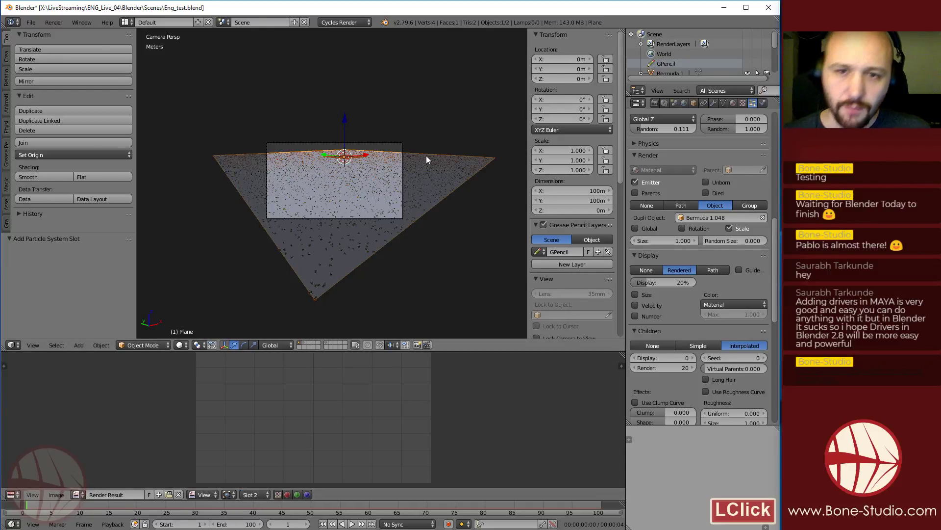
# Enable Use Camera Cull and Use Distance Cull in the plane's Cycles object settings
pyautogui.click(674, 104)
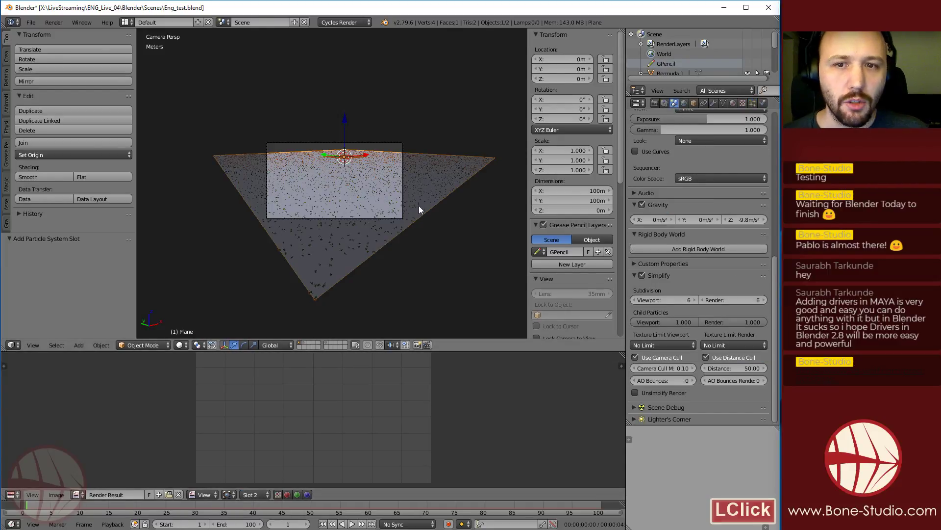
pyautogui.rightClick(406, 204)
pyautogui.click(693, 103)
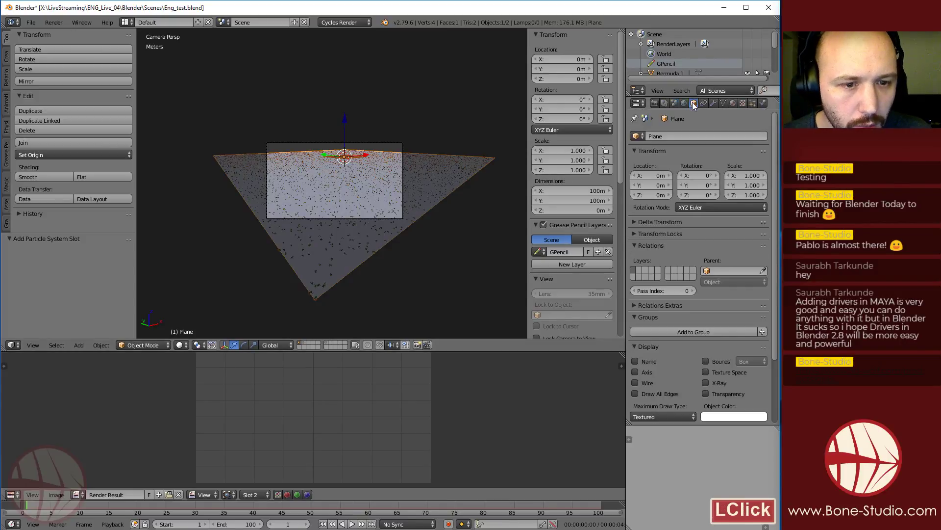
pyautogui.scroll(-3, 705, 287)
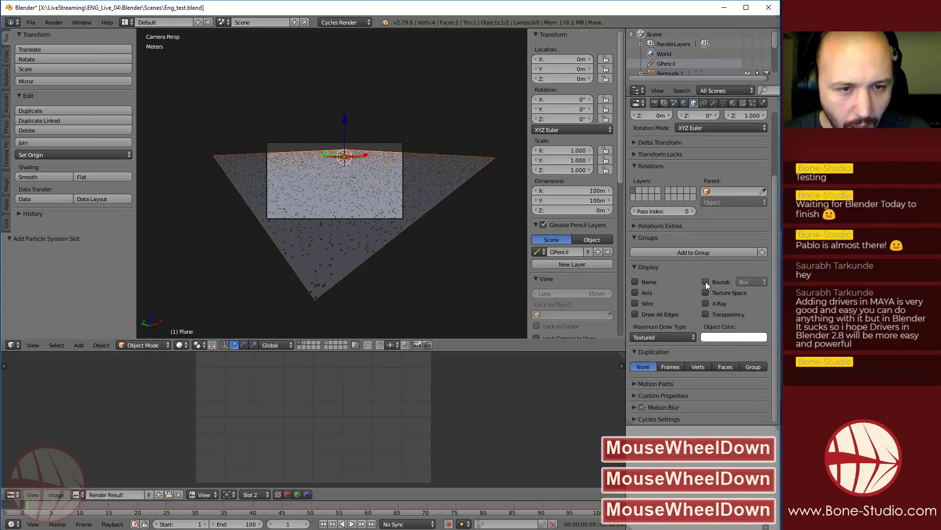
pyautogui.click(655, 418)
pyautogui.scroll(-3, 729, 265)
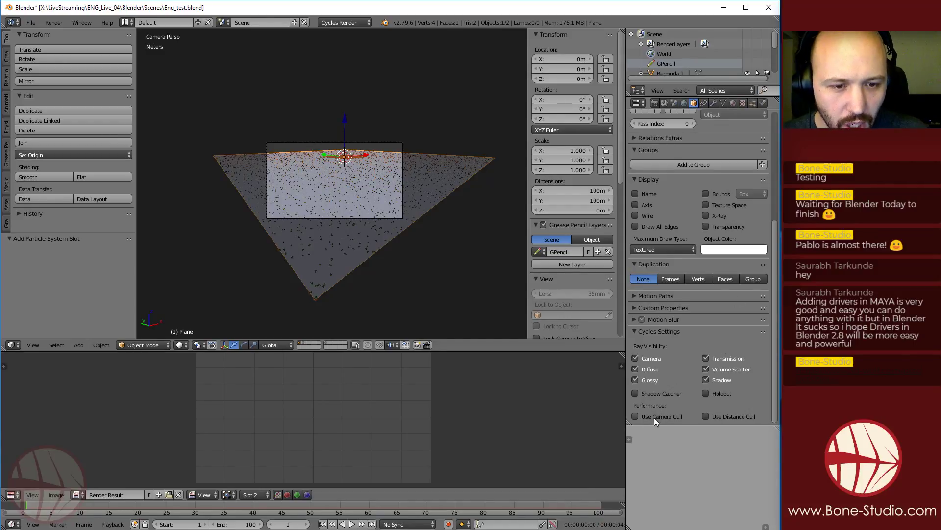
pyautogui.click(667, 420)
pyautogui.click(720, 416)
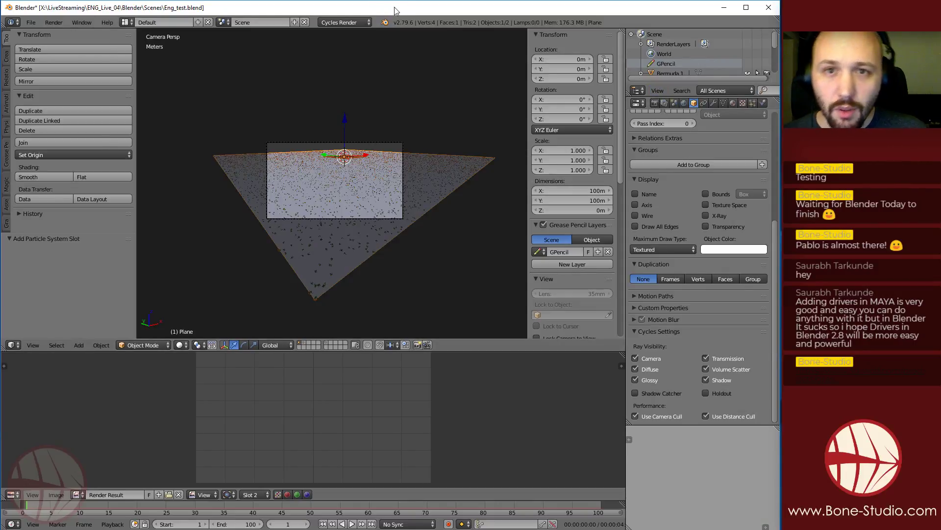
# Switch the camera view to rendered shading and look through the render settings
pyautogui.click(410, 185)
pyautogui.hotkey('shift', 'z')
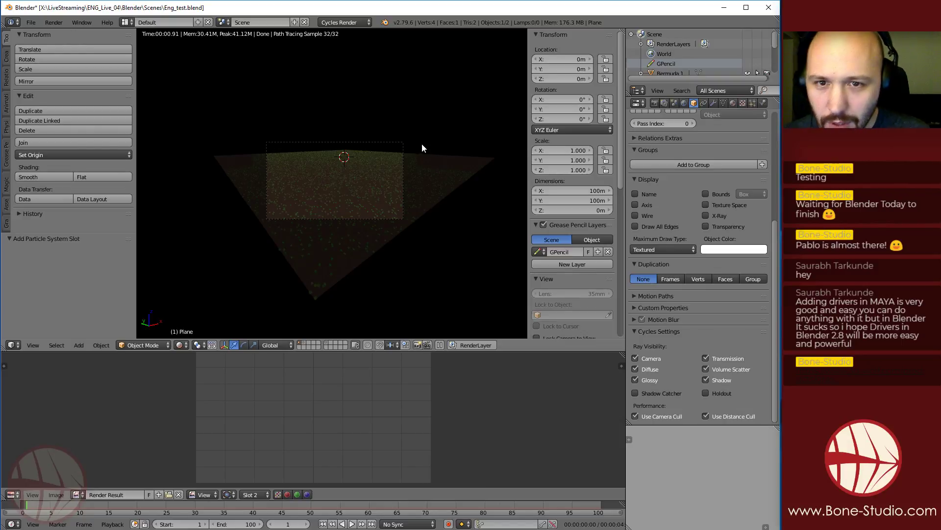
pyautogui.click(658, 101)
pyautogui.scroll(-6, 695, 268)
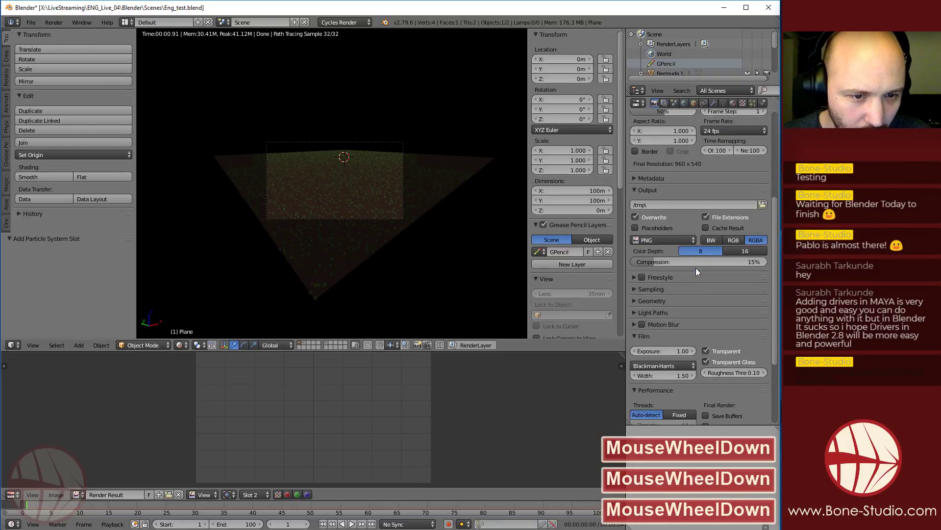
pyautogui.scroll(3, 695, 268)
# Brighten the diffuse color of the plane's material to a light orange-brown
pyautogui.rightClick(451, 156)
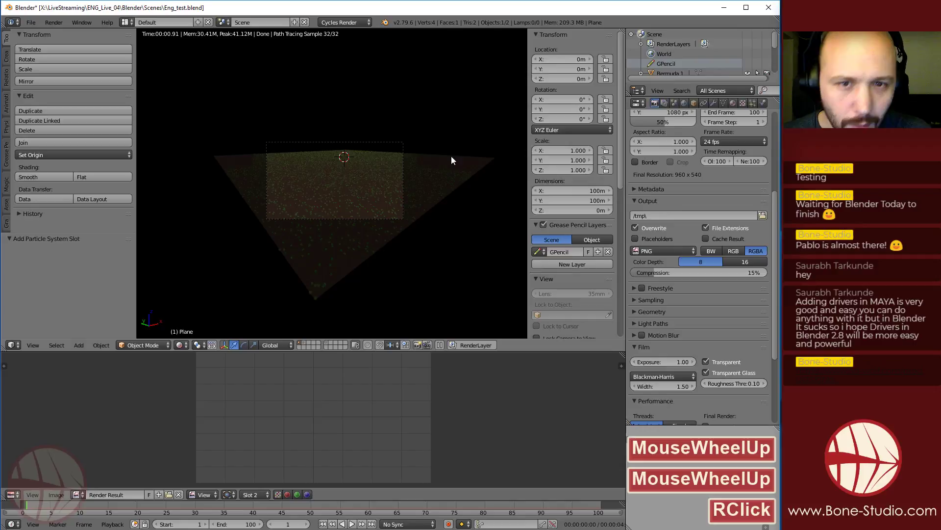
pyautogui.click(734, 102)
pyautogui.click(726, 238)
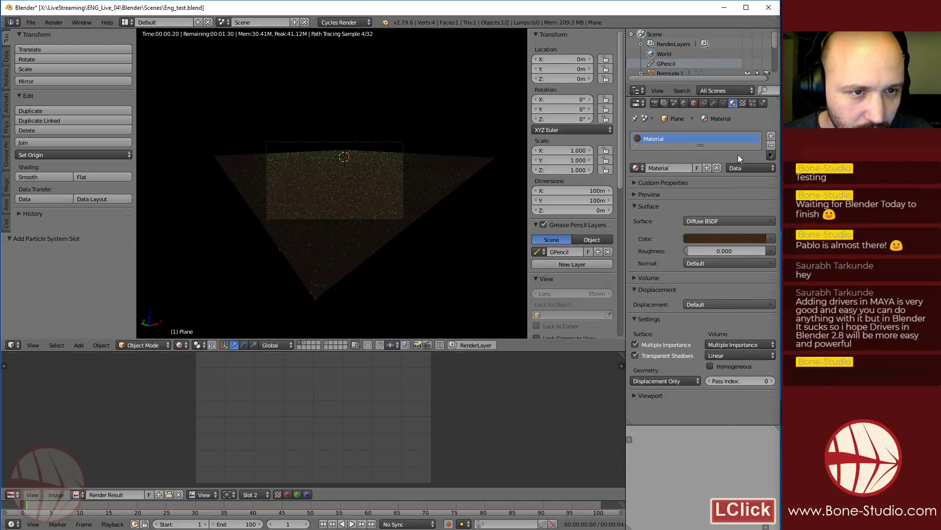
pyautogui.click(742, 238)
pyautogui.moveTo(757, 114); pyautogui.dragTo(757, 109)
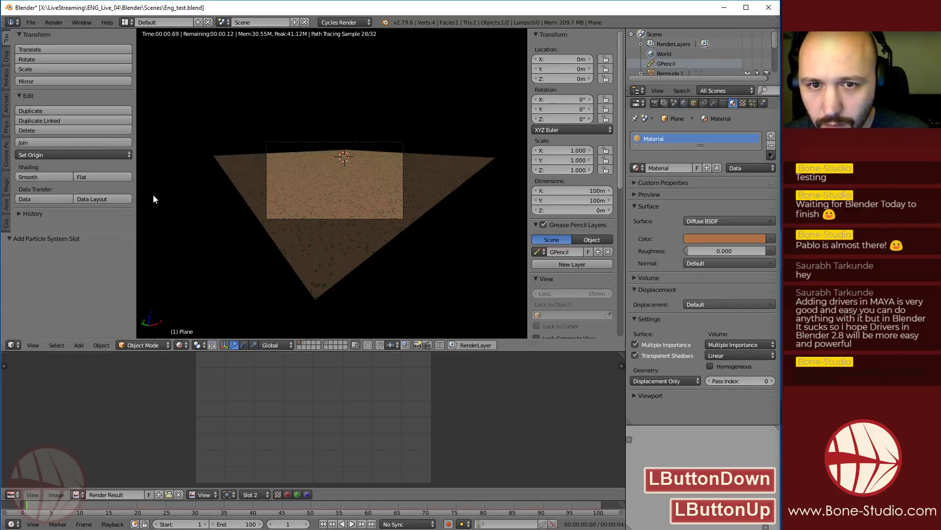
# Turn off Distance Cull in the scene's Simplify settings and inspect the grass culling around the camera frame
pyautogui.scroll(3, 321, 163)
pyautogui.keyDown('shift'); pyautogui.moveTo(462, 162); pyautogui.dragTo(315, 185, button='middle'); pyautogui.keyUp('shift')
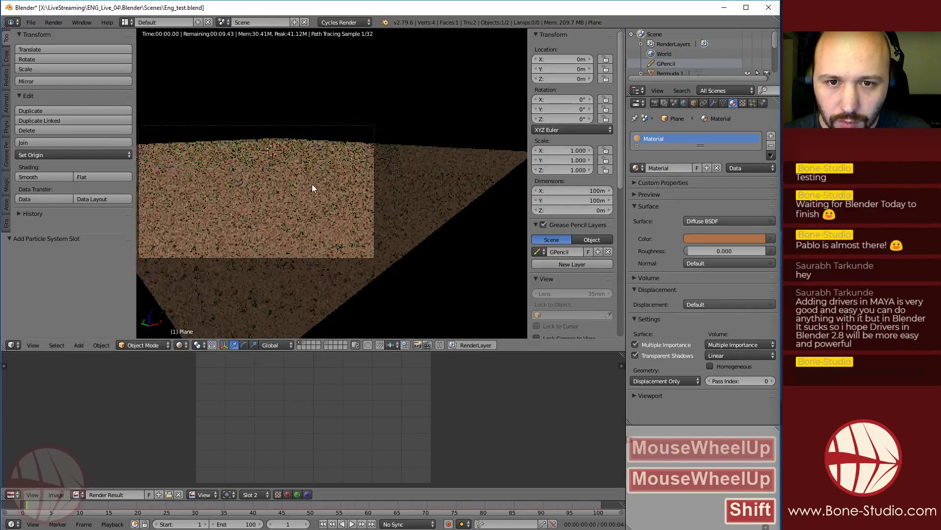
pyautogui.scroll(3, 468, 147)
pyautogui.keyDown('shift'); pyautogui.moveTo(471, 147); pyautogui.dragTo(307, 166, button='middle'); pyautogui.keyUp('shift')
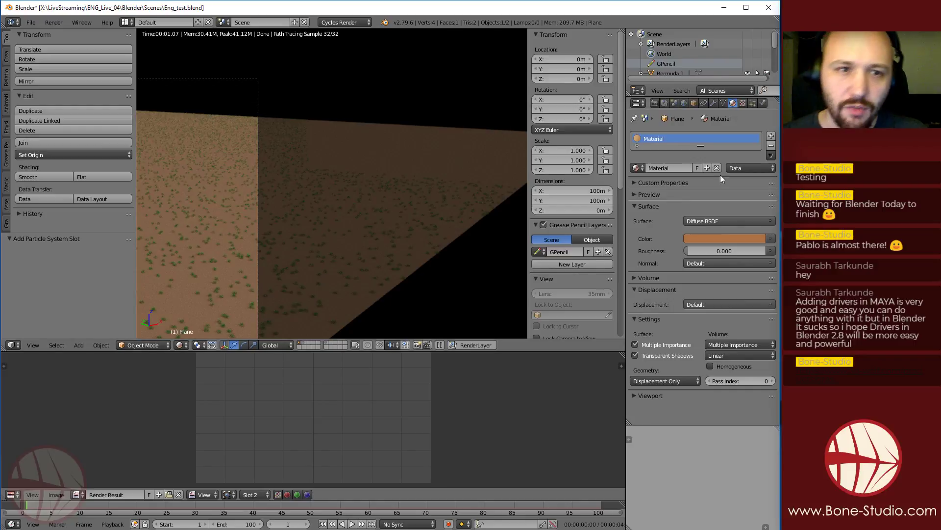
pyautogui.click(675, 102)
pyautogui.scroll(-3, 675, 358)
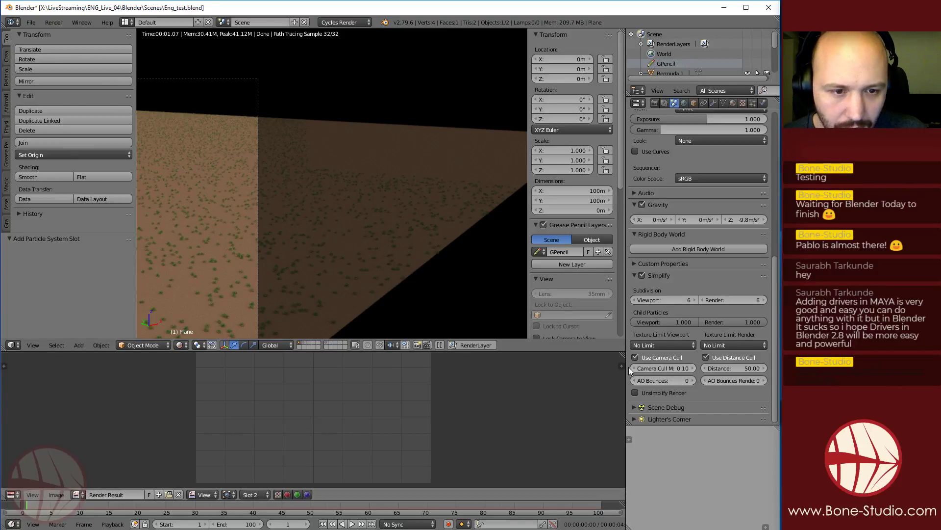
pyautogui.click(705, 357)
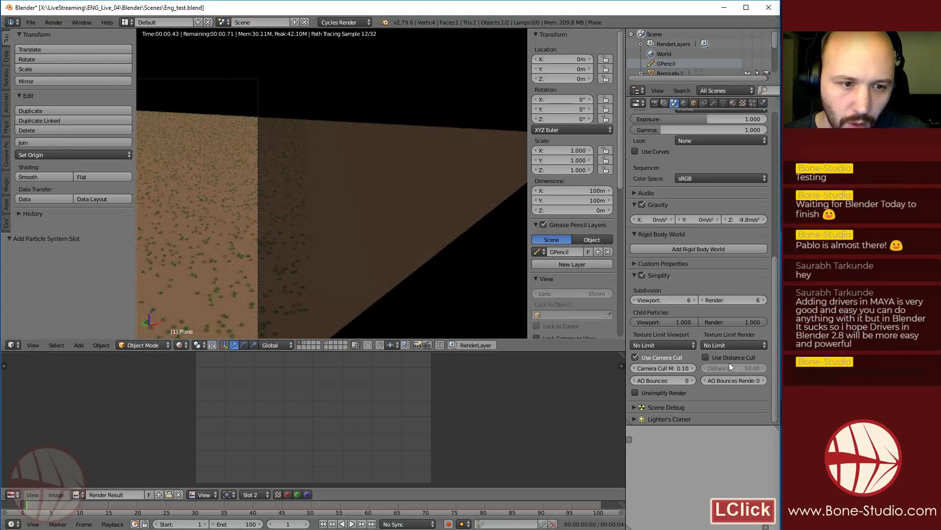
pyautogui.keyDown('shift'); pyautogui.moveTo(305, 255); pyautogui.dragTo(338, 204, button='middle'); pyautogui.keyUp('shift')
pyautogui.scroll(-2, 342, 210)
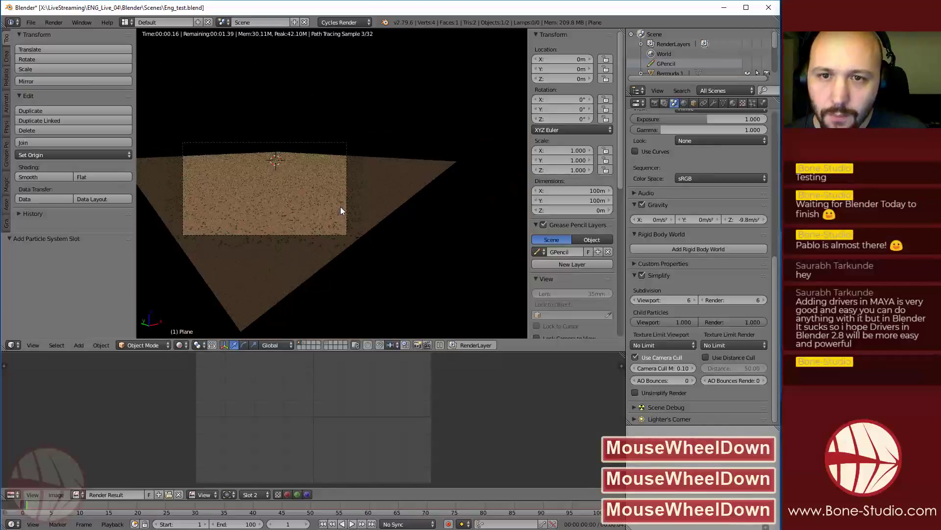
pyautogui.keyDown('shift'); pyautogui.scroll(1, 314, 211); pyautogui.keyUp('shift')
pyautogui.keyDown('shift'); pyautogui.scroll(-1, 284, 212); pyautogui.keyUp('shift')
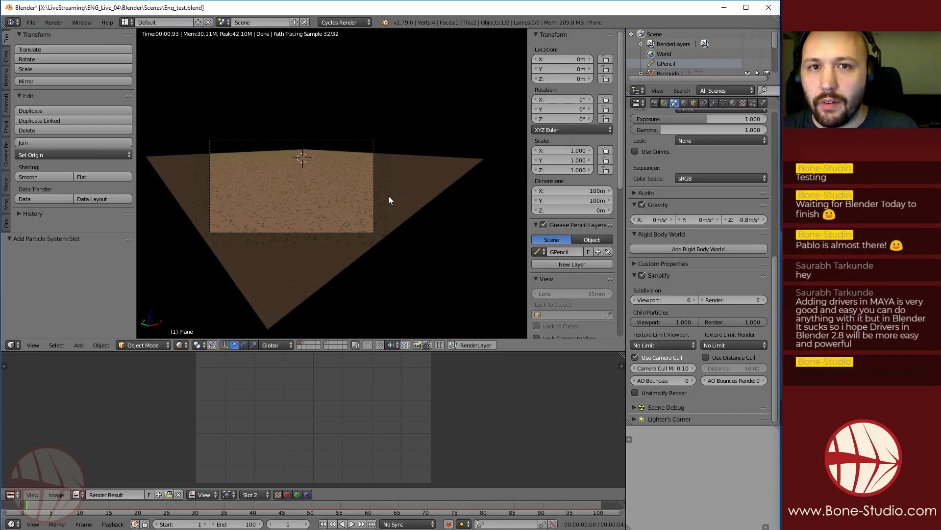
# Re-enable Distance Cull in the Simplify settings, trying a distance of 20 and settling on 30
pyautogui.click(716, 360)
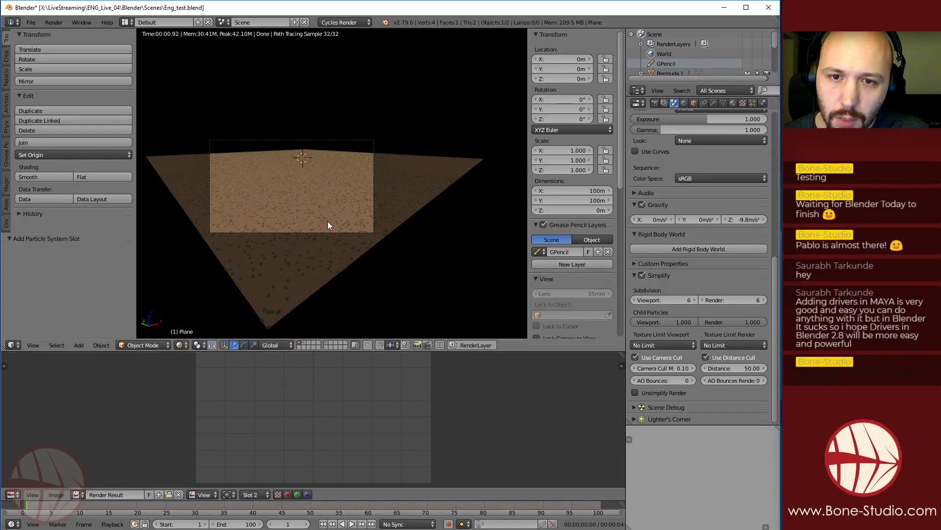
pyautogui.click(734, 367)
pyautogui.write('20')
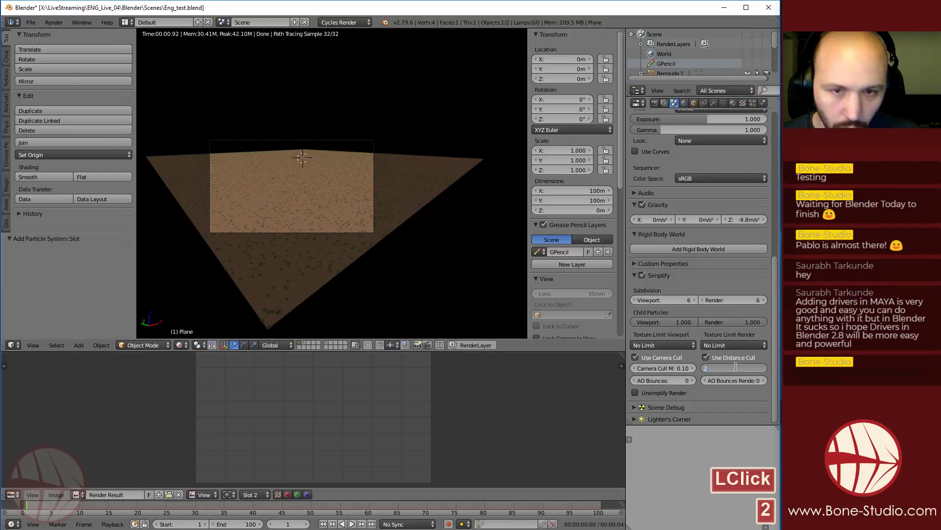
pyautogui.press('Return')
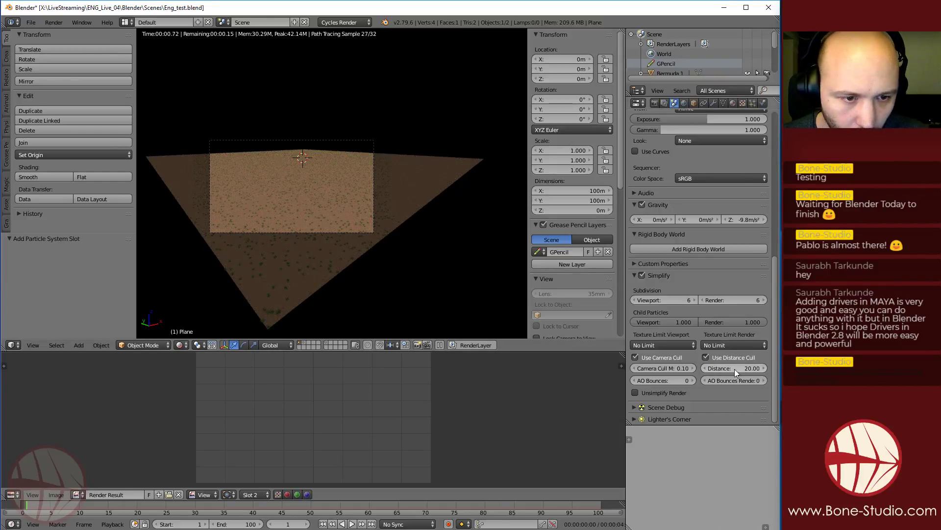
pyautogui.click(736, 367)
pyautogui.write('30')
pyautogui.press('Return')
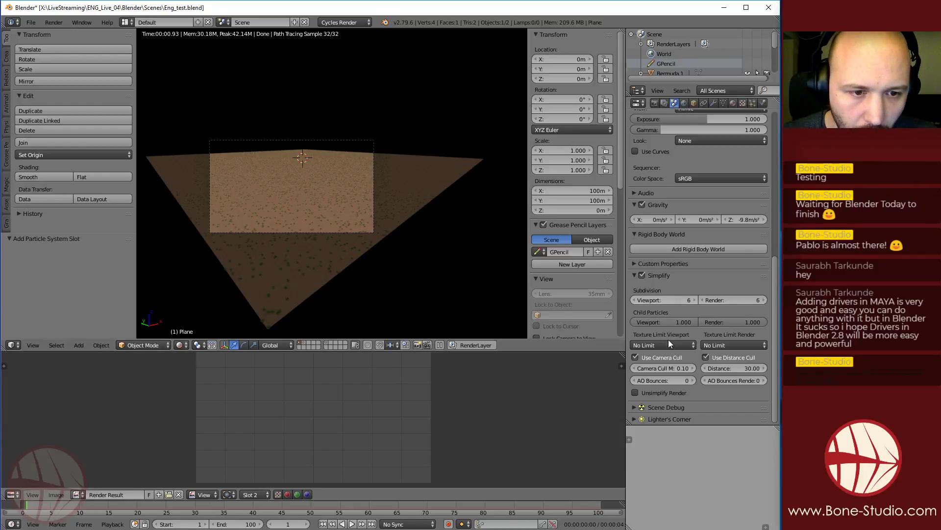
# Disable Distance Cull for the scene and set the Camera Cull Margin to 0
pyautogui.doubleClick(705, 358)
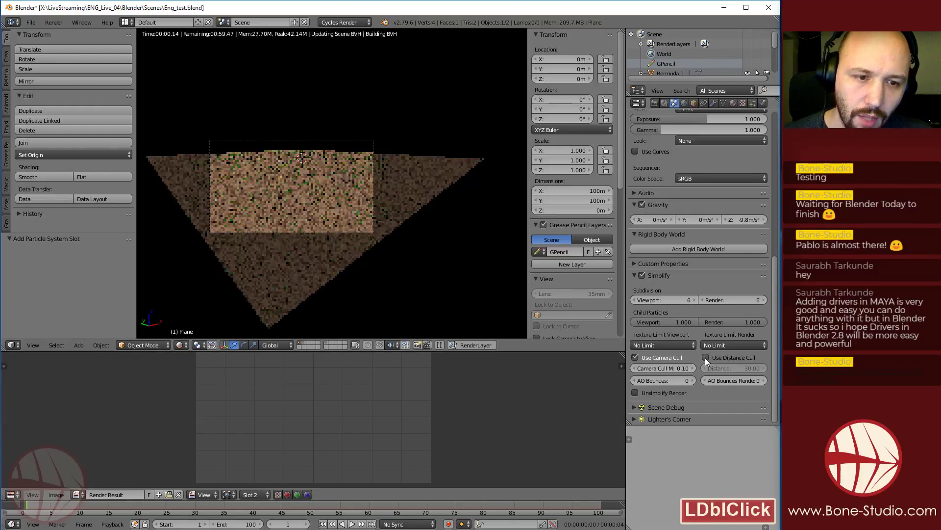
pyautogui.click(680, 368)
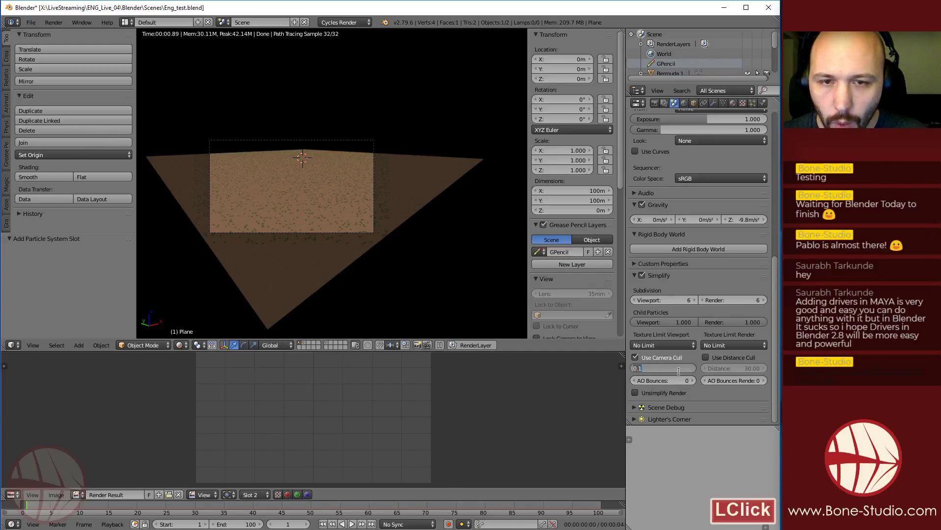
pyautogui.write('0')
pyautogui.press('Return')
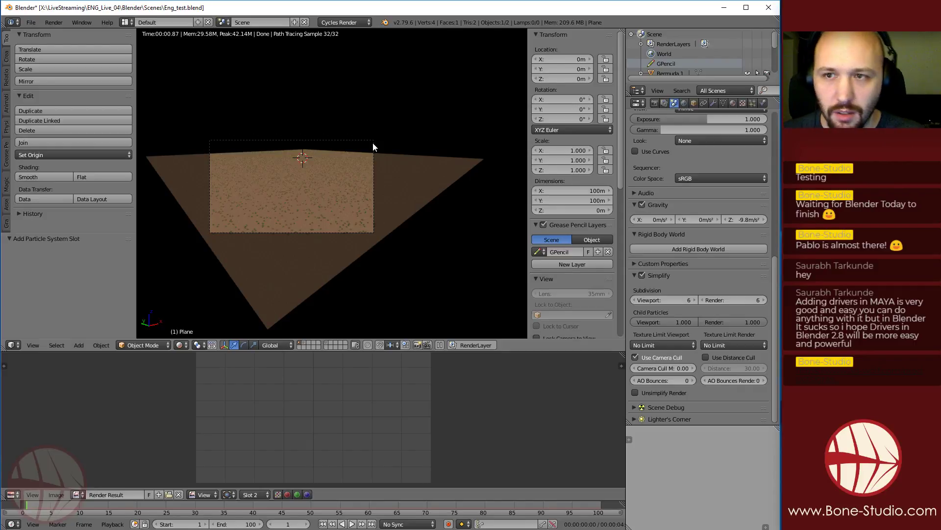
# Set the scene's Camera Cull Margin to 0.05
pyautogui.click(666, 365)
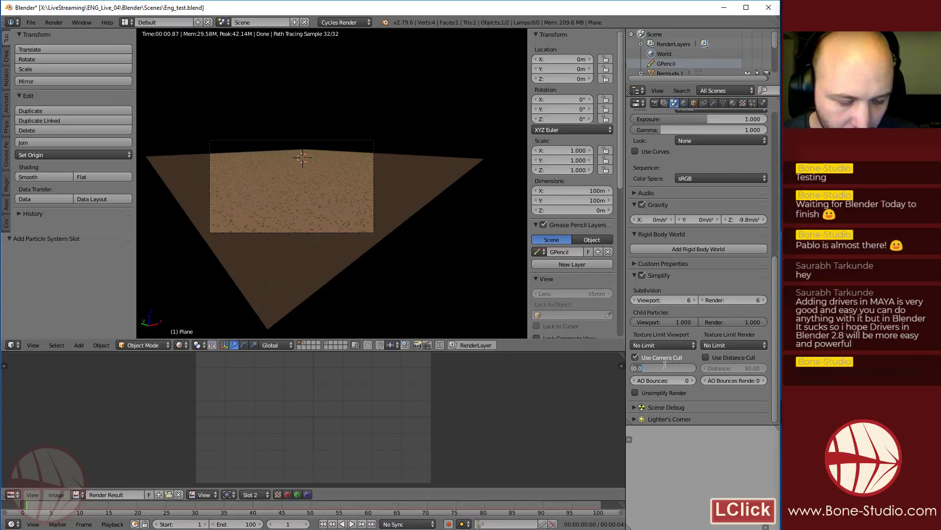
pyautogui.write('.05')
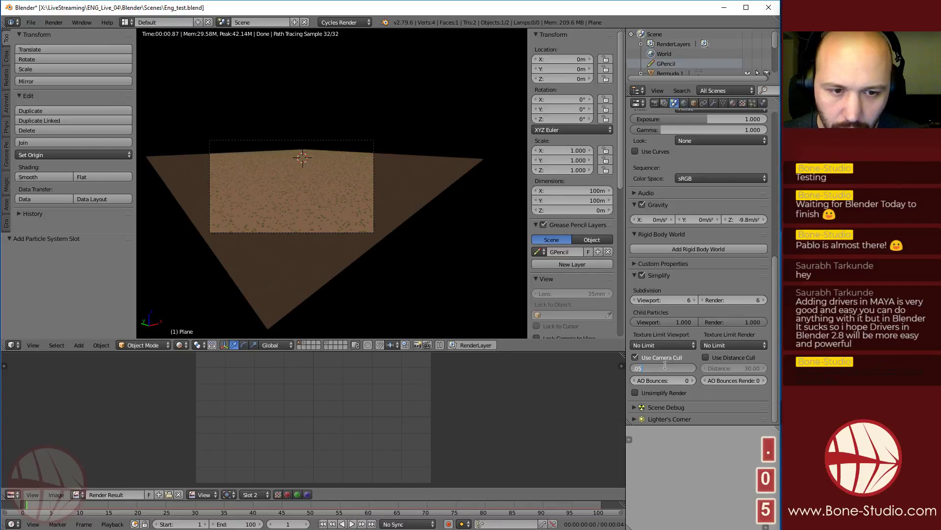
pyautogui.press('Return')
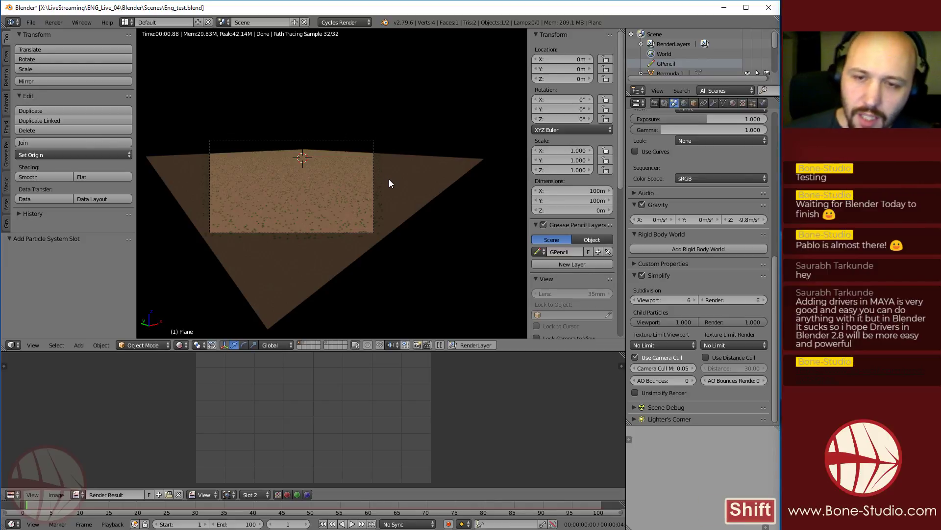
# Return the viewport to solid shading, render the frame, and enlarge the render result view
pyautogui.hotkey('shift', 'z')
pyautogui.click(751, 102)
pyautogui.click(655, 103)
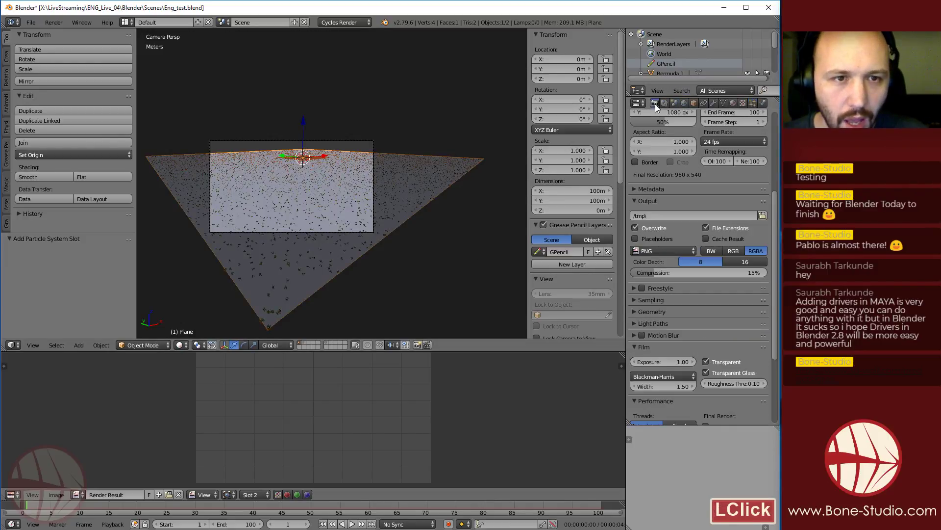
pyautogui.scroll(5, 646, 156)
pyautogui.click(654, 146)
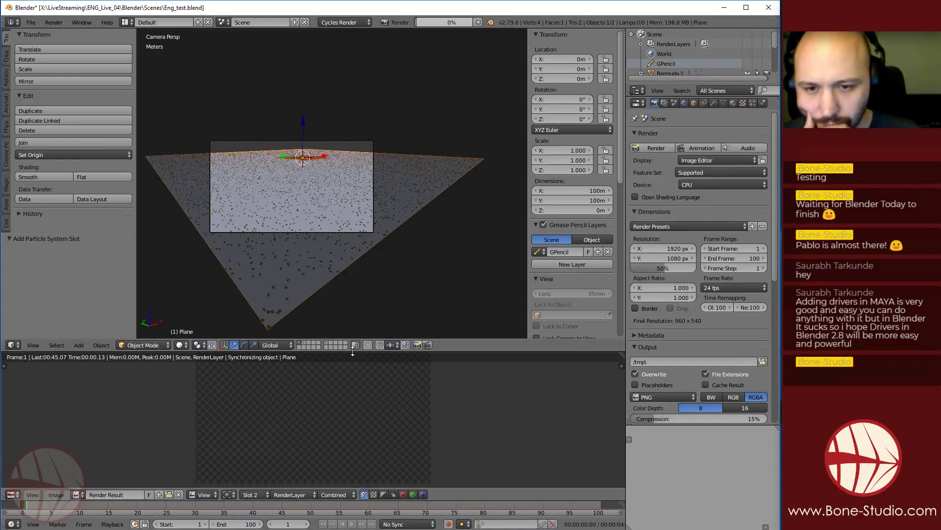
pyautogui.moveTo(352, 351); pyautogui.dragTo(343, 146)
pyautogui.scroll(2, 322, 257)
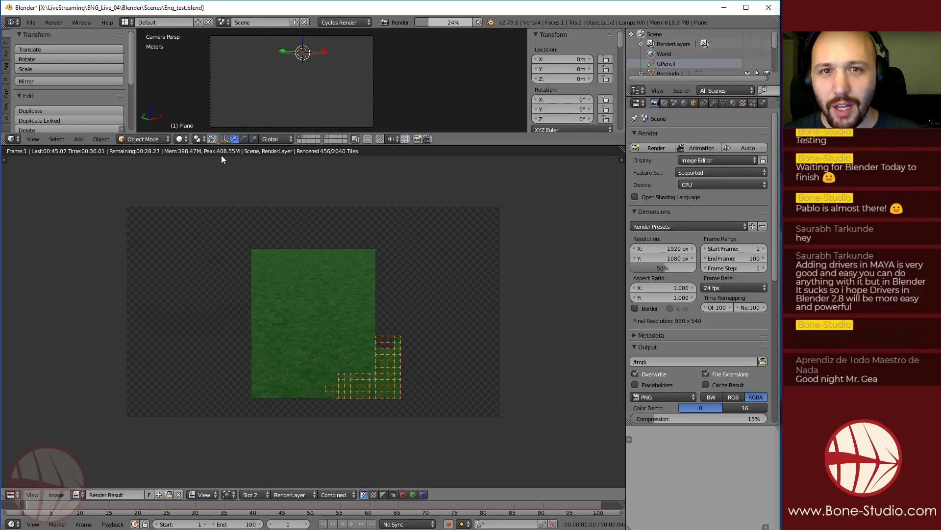
# Cancel the running render and set the rendered children count of the plane's particle system to 14
pyautogui.click(319, 258)
pyautogui.press('Escape')
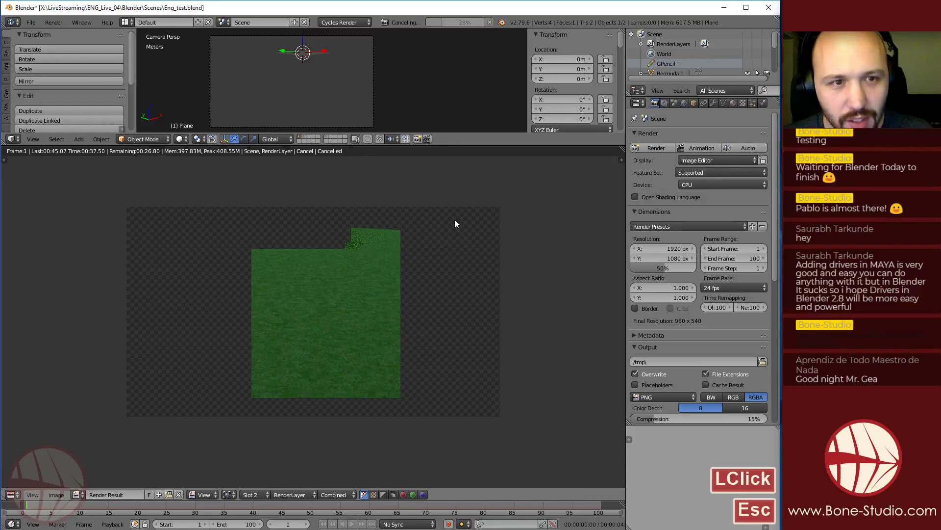
pyautogui.click(752, 103)
pyautogui.scroll(-3, 728, 260)
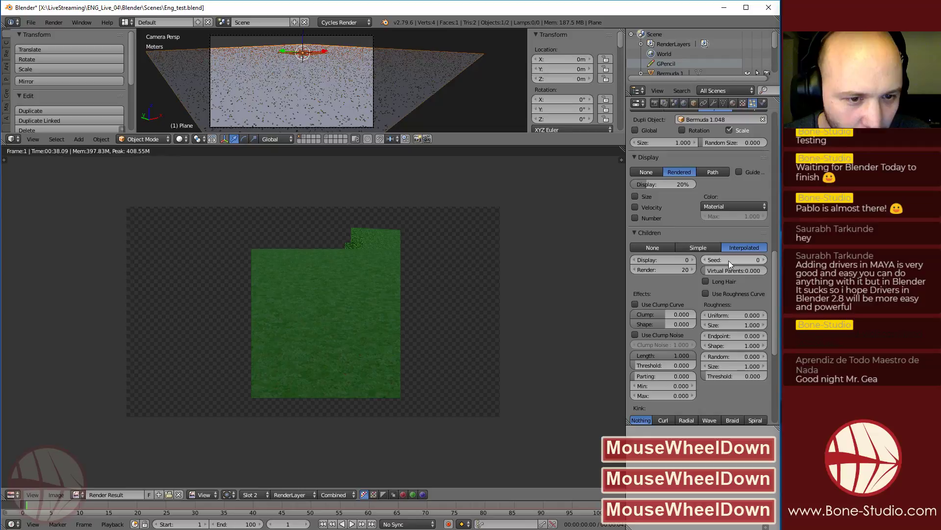
pyautogui.click(671, 269)
pyautogui.write('1')
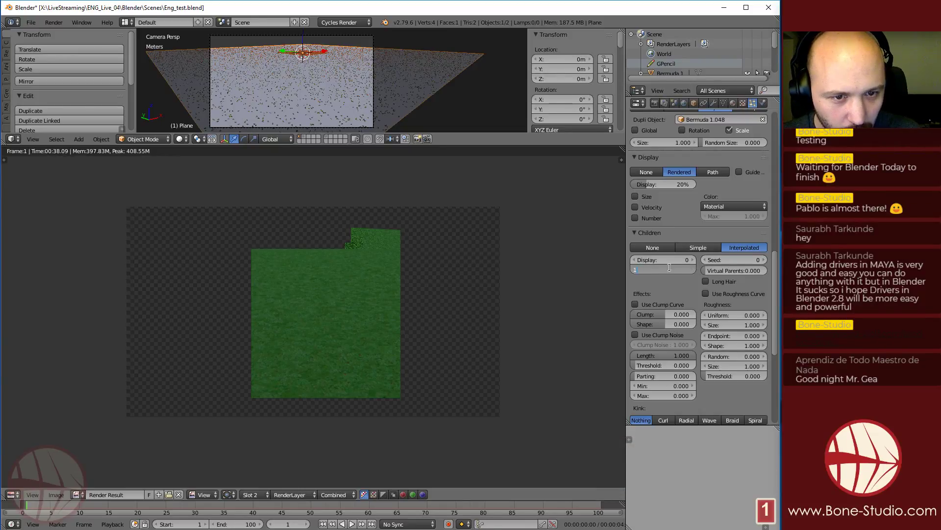
pyautogui.write('4')
pyautogui.press('Return')
# Render the frame again with the reduced number of grass children
pyautogui.scroll(6, 670, 267)
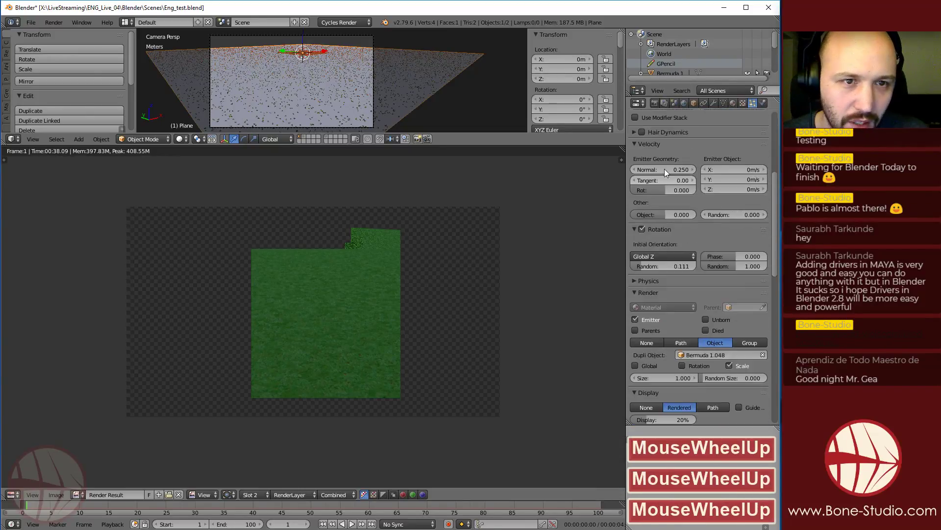
pyautogui.click(654, 103)
pyautogui.click(656, 148)
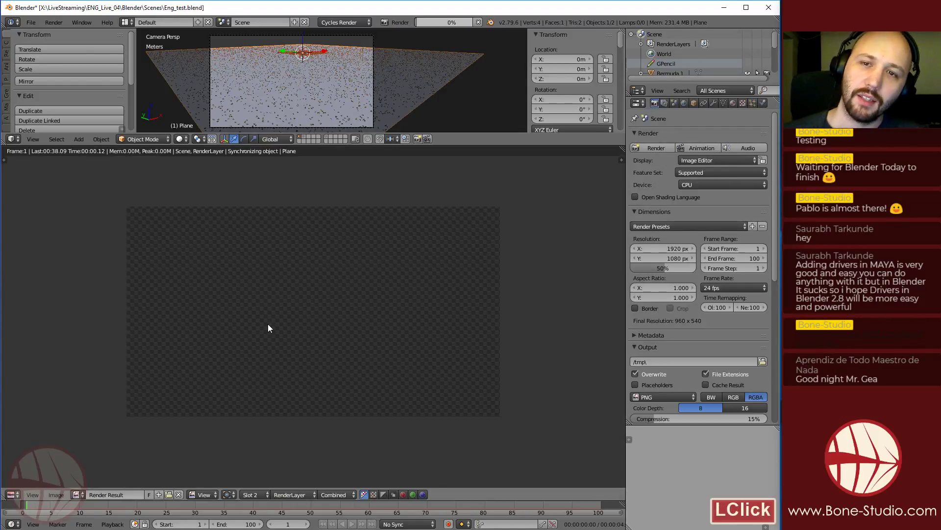
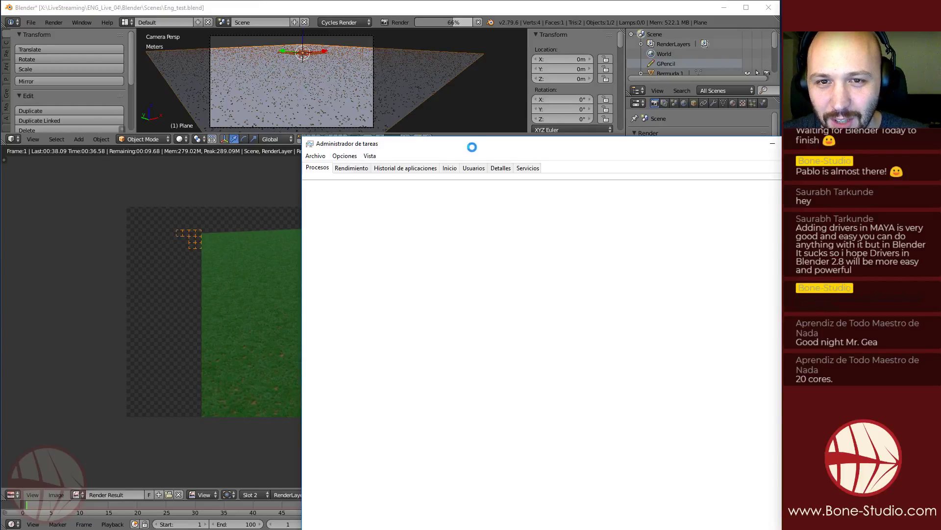
# Check the CPU load per logical processor in Task Manager during the render, and return to Blender
pyautogui.click(360, 169)
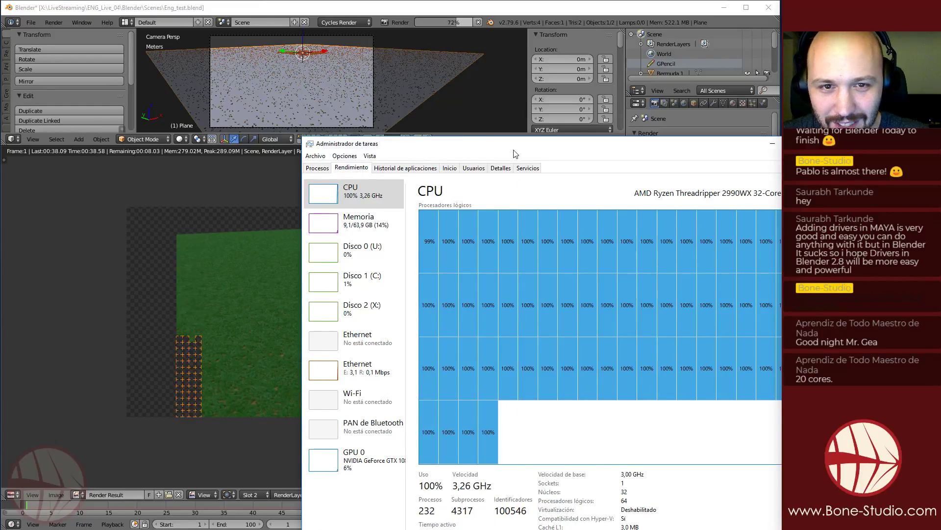
pyautogui.moveTo(517, 143); pyautogui.dragTo(301, 44)
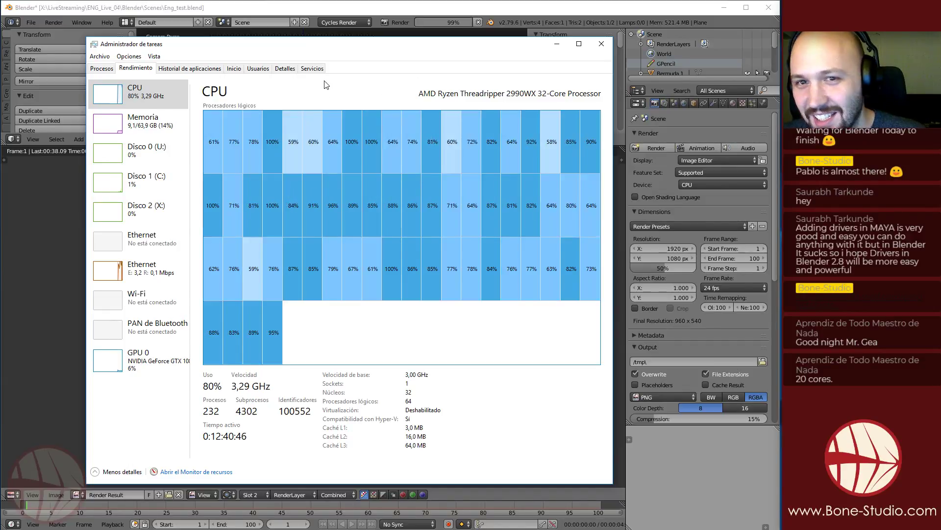
pyautogui.click(556, 43)
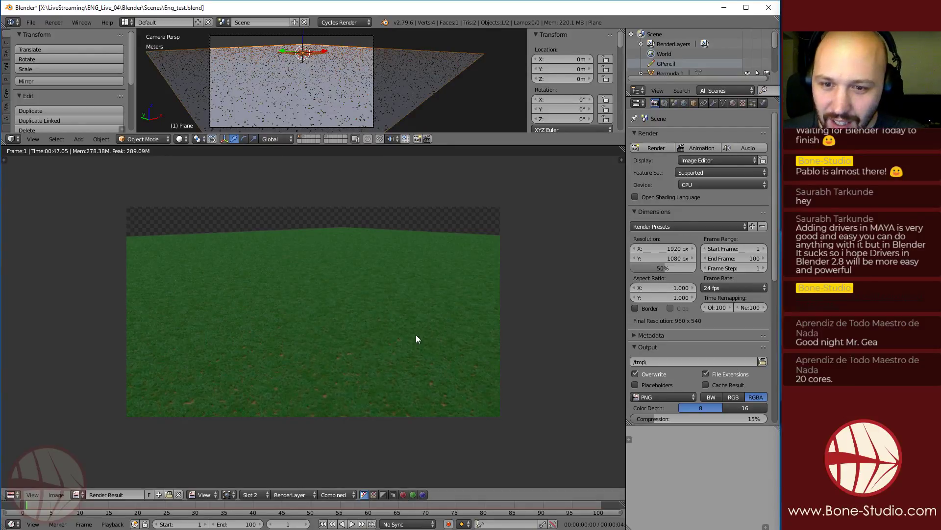
# Set the Random Size of the instanced grass particles to 0.3
pyautogui.click(753, 103)
pyautogui.scroll(-6, 711, 288)
pyautogui.click(741, 261)
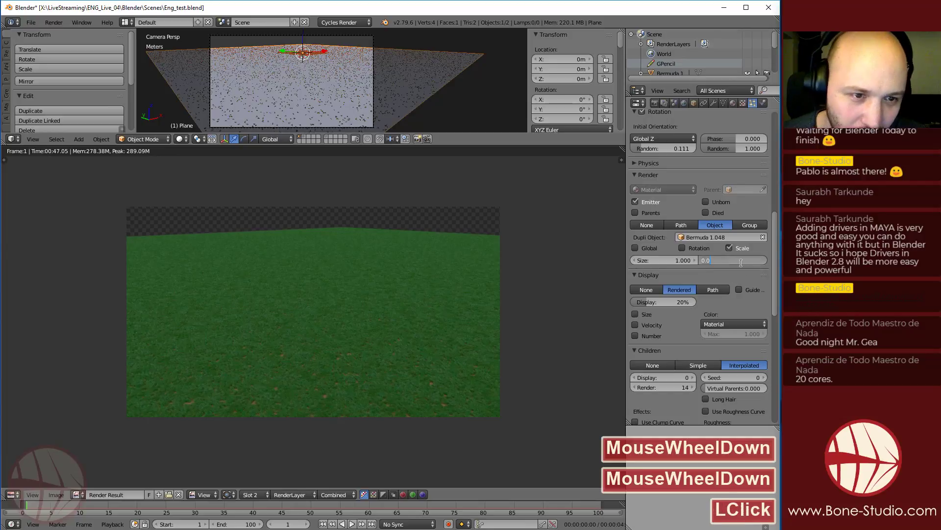
pyautogui.write('.3')
pyautogui.press('Return')
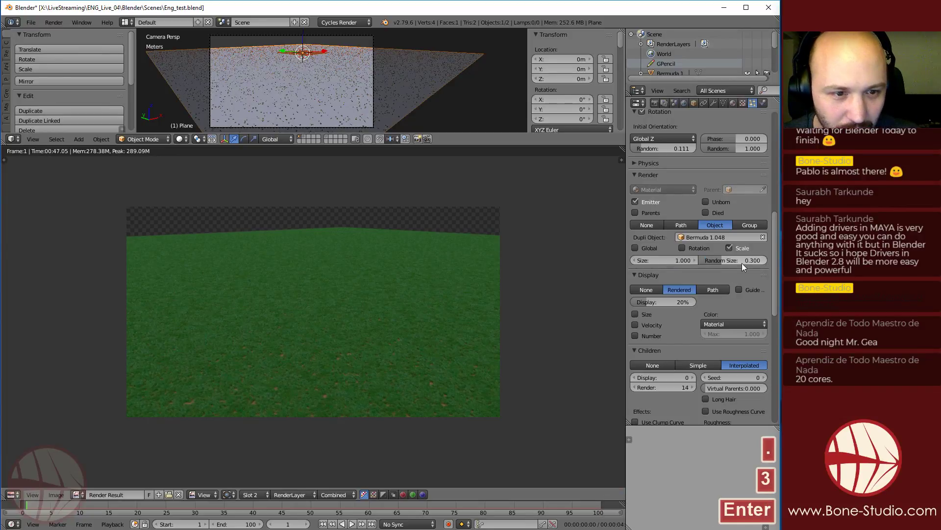
# Review the particle system's children, vertex group, emission, and rotation settings
pyautogui.scroll(-6, 687, 240)
pyautogui.scroll(3, 680, 229)
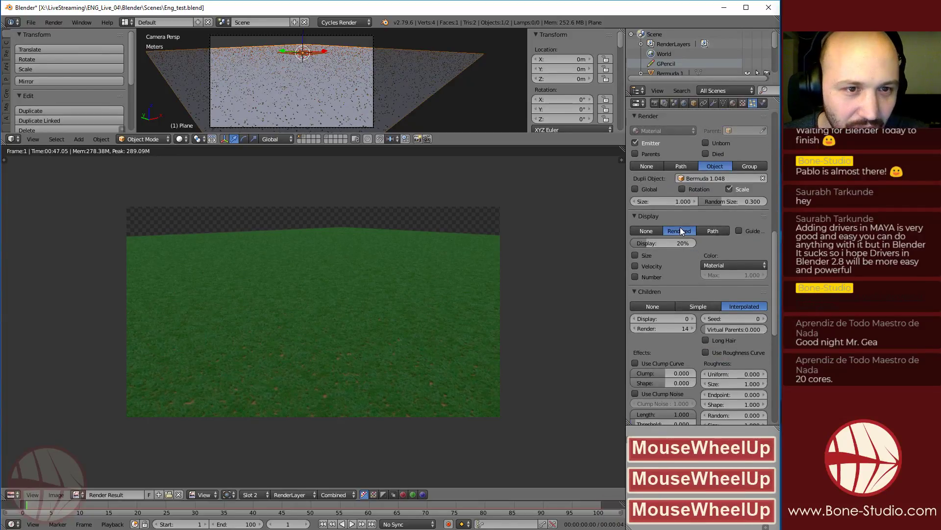
pyautogui.scroll(-9, 680, 230)
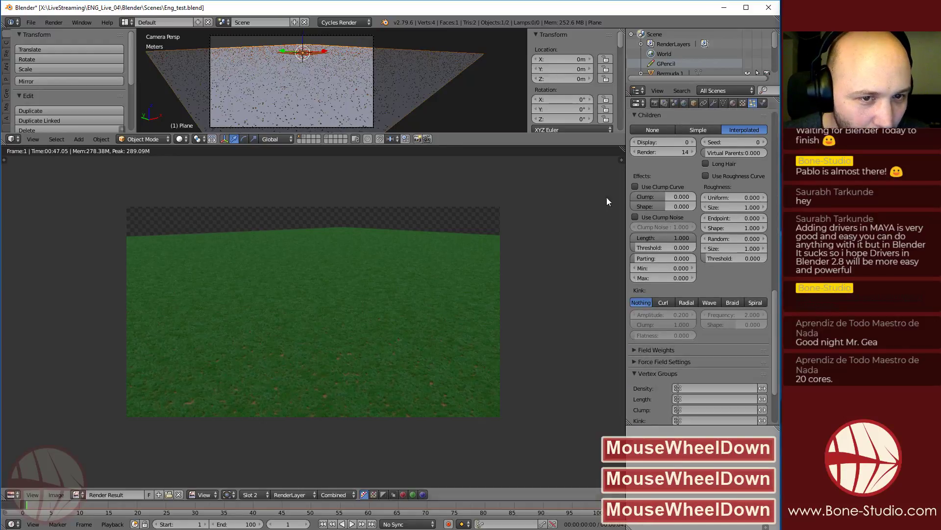
pyautogui.scroll(-2, 680, 356)
pyautogui.scroll(12, 690, 349)
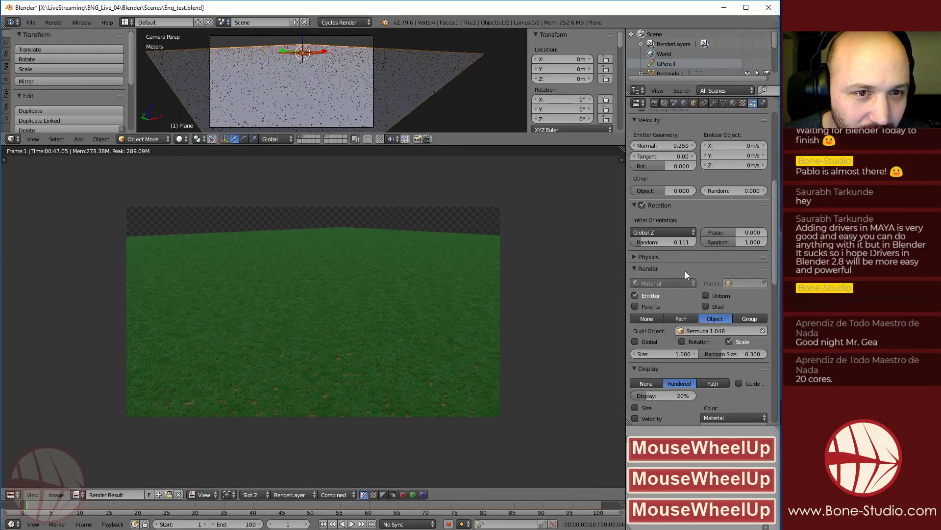
pyautogui.scroll(6, 690, 213)
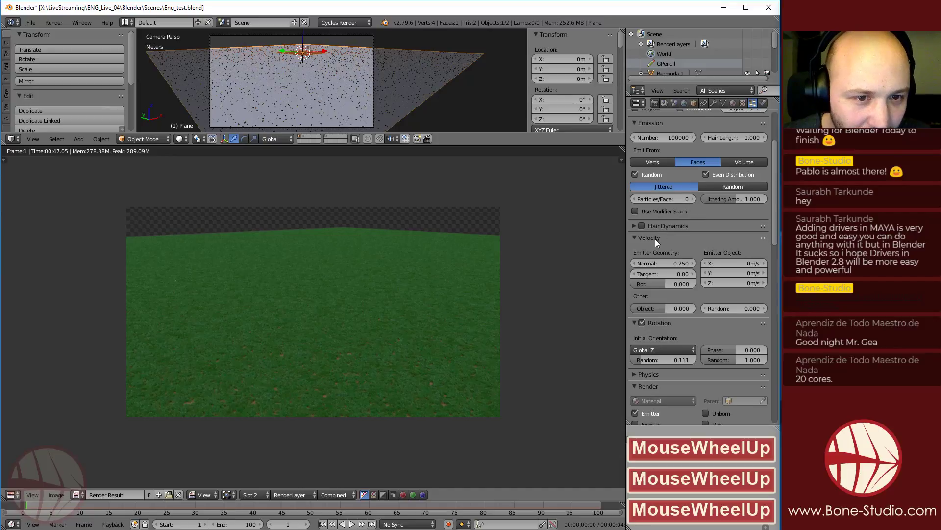
pyautogui.scroll(-5, 655, 239)
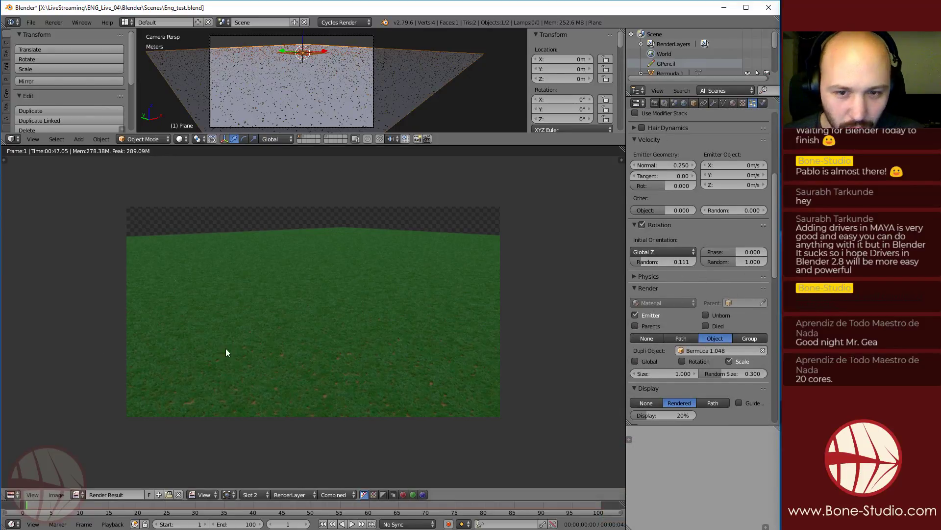
# Enlarge the 3D viewport, view the ground plane outside the camera, and hide its grass particle system
pyautogui.click(654, 103)
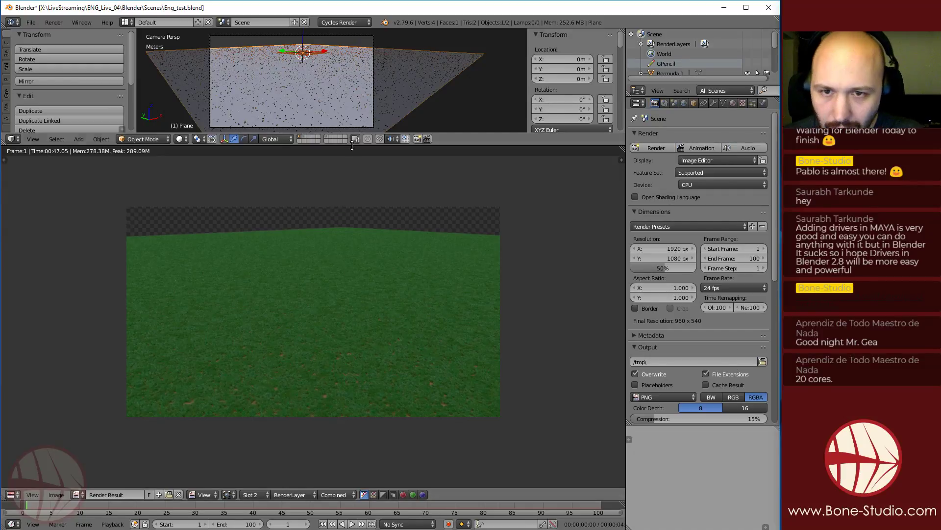
pyautogui.moveTo(354, 153); pyautogui.dragTo(353, 299)
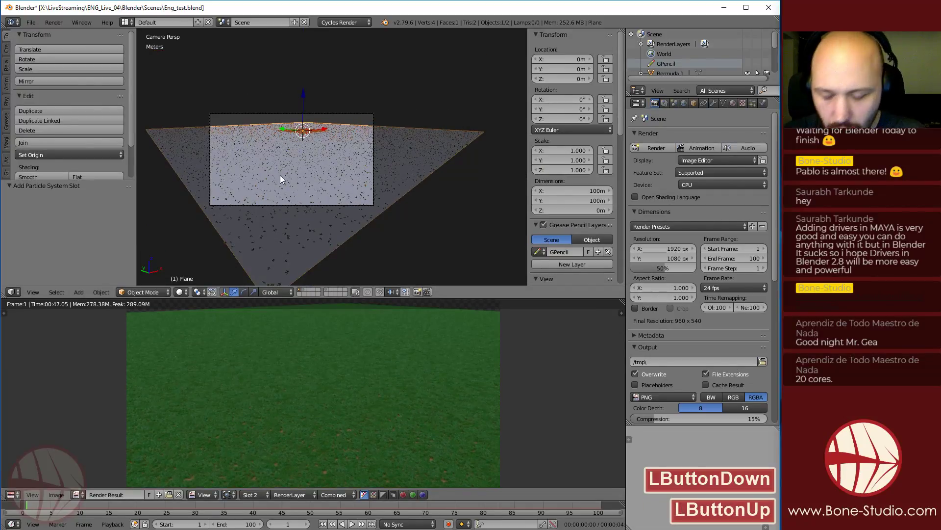
pyautogui.moveTo(280, 185); pyautogui.dragTo(322, 180, button='middle')
pyautogui.rightClick(336, 161)
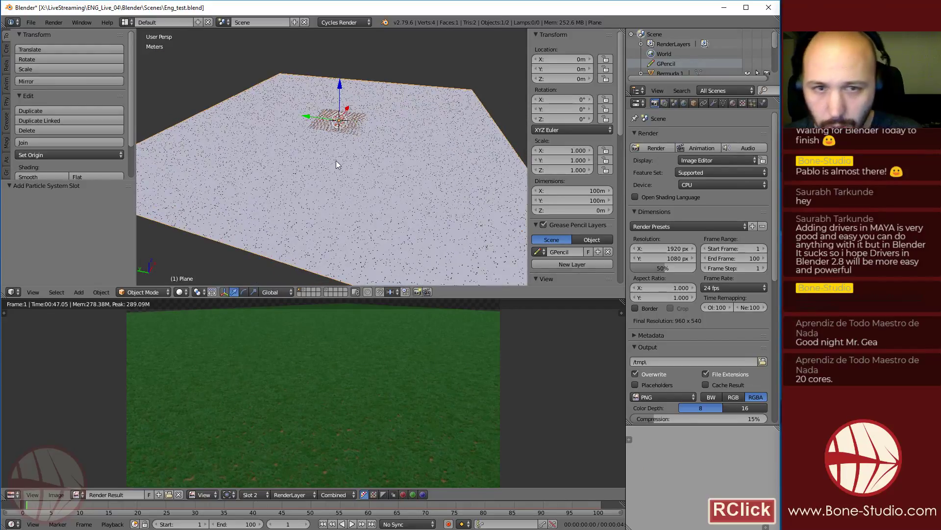
pyautogui.press('Tab')
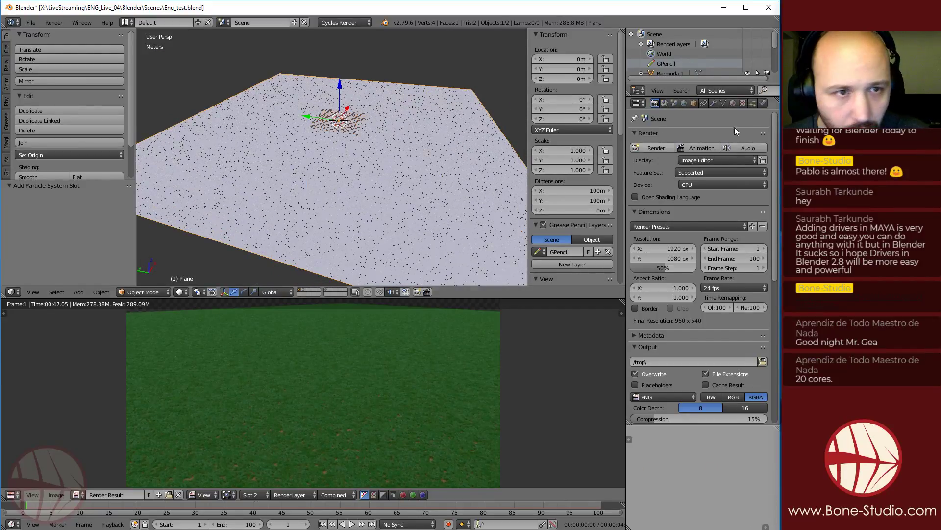
pyautogui.click(751, 103)
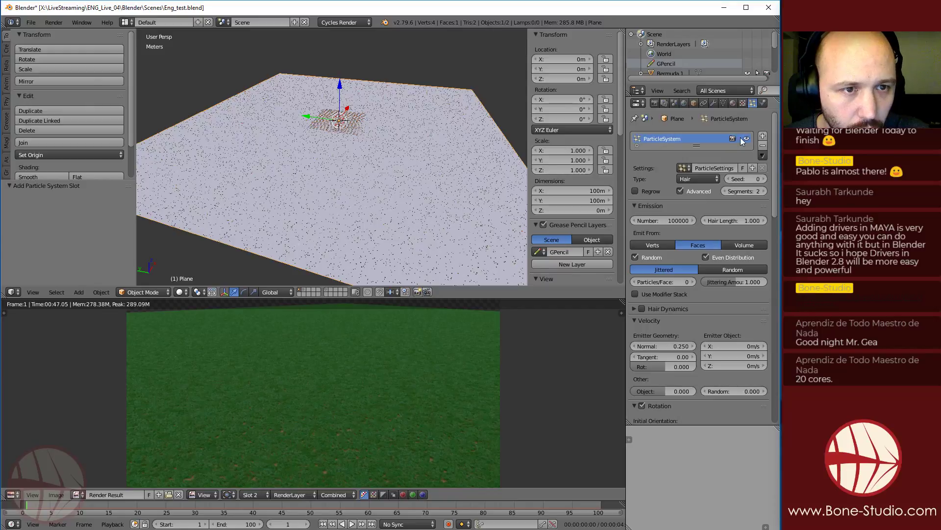
# Subdivide the ground plane's mesh once with a single cut in Edit Mode
pyautogui.press('Tab')
pyautogui.click(440, 176)
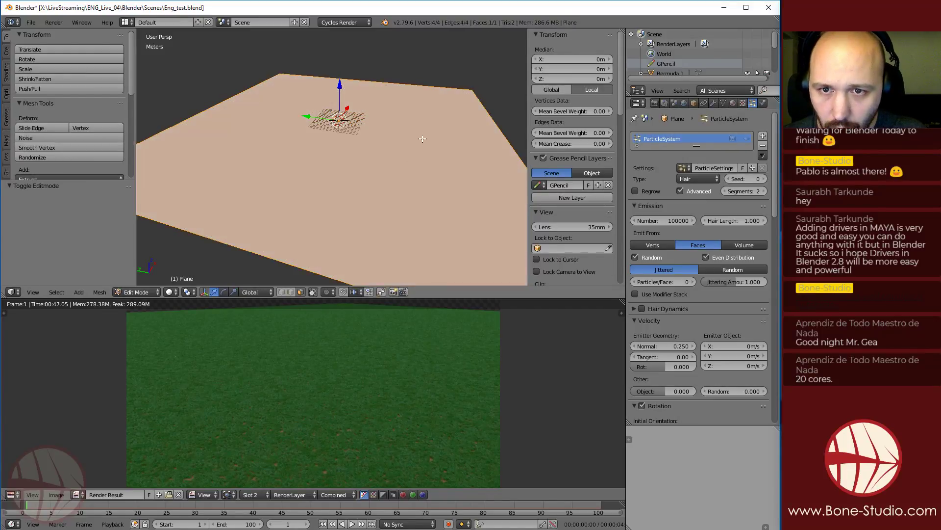
pyautogui.moveTo(439, 175); pyautogui.dragTo(358, 180, button='middle')
pyautogui.press('space')
pyautogui.write('subs')
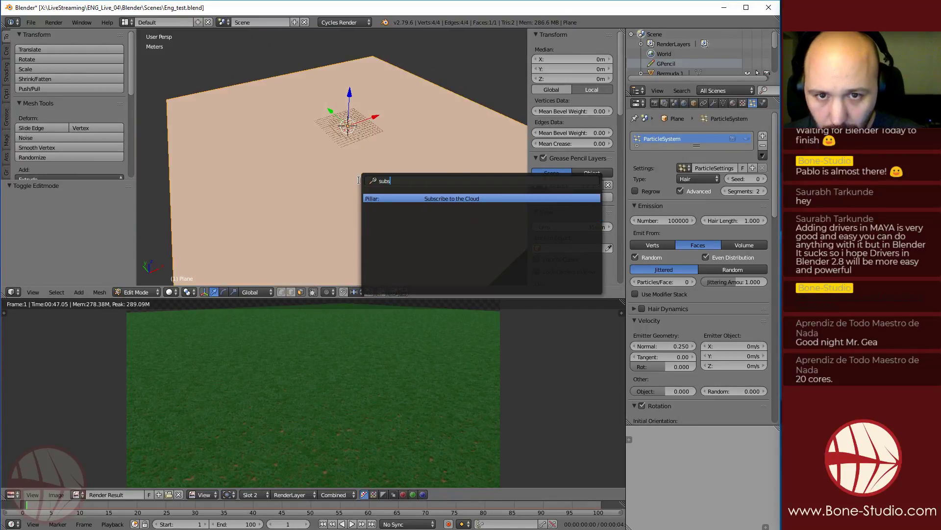
pyautogui.press('Down')
pyautogui.press('Down')
pyautogui.press('Down')
pyautogui.press('Down')
pyautogui.press('Return')
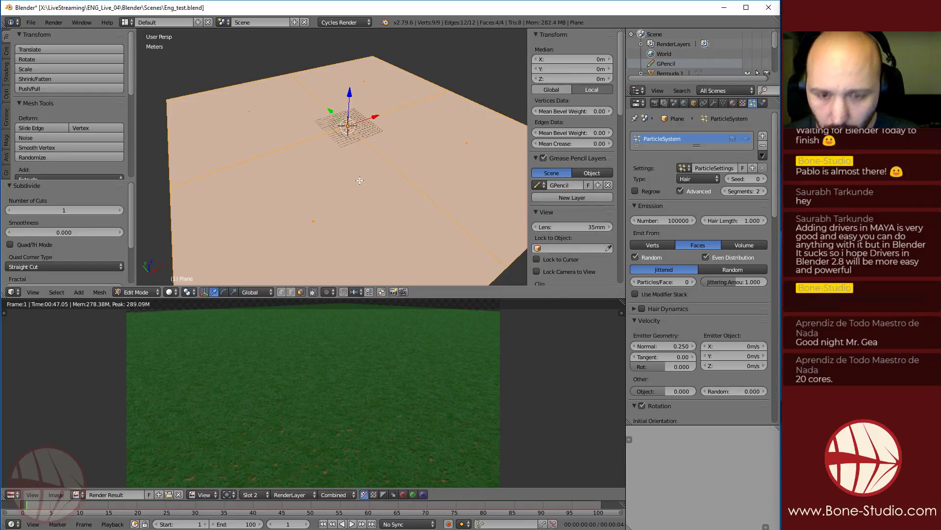
# Repeat the plane's subdivision six more times and return to Object Mode
pyautogui.hotkey('shift', 'r')
pyautogui.hotkey('shift', 'r')
pyautogui.hotkey('shift', 'r')
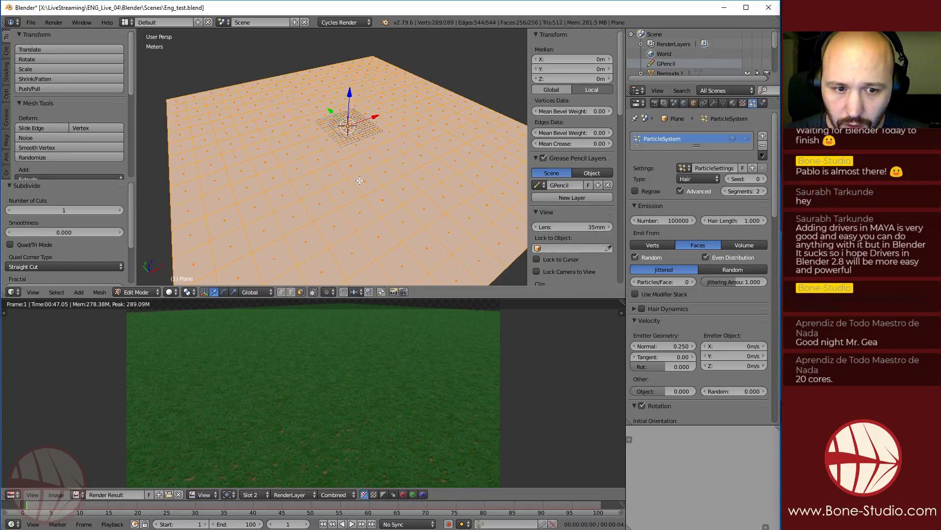
pyautogui.hotkey('shift', 'r')
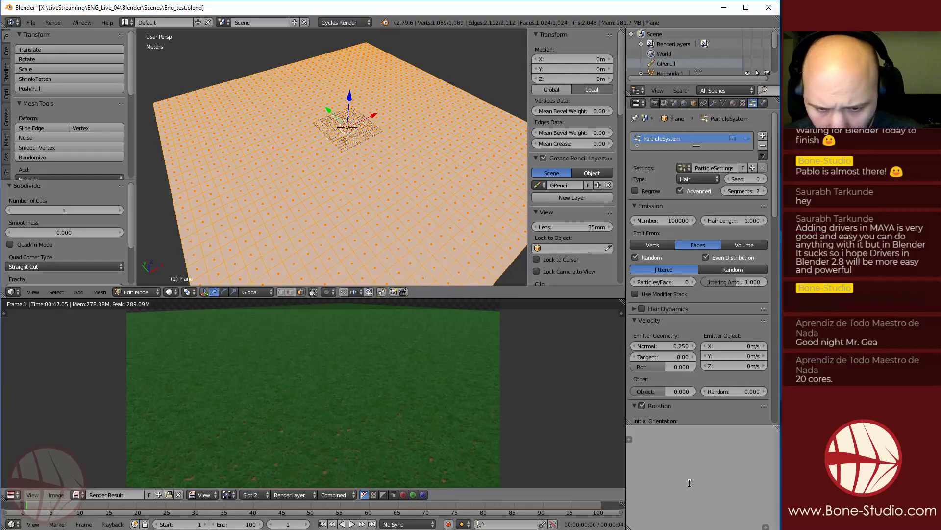
pyautogui.moveTo(343, 191); pyautogui.dragTo(350, 164, button='middle')
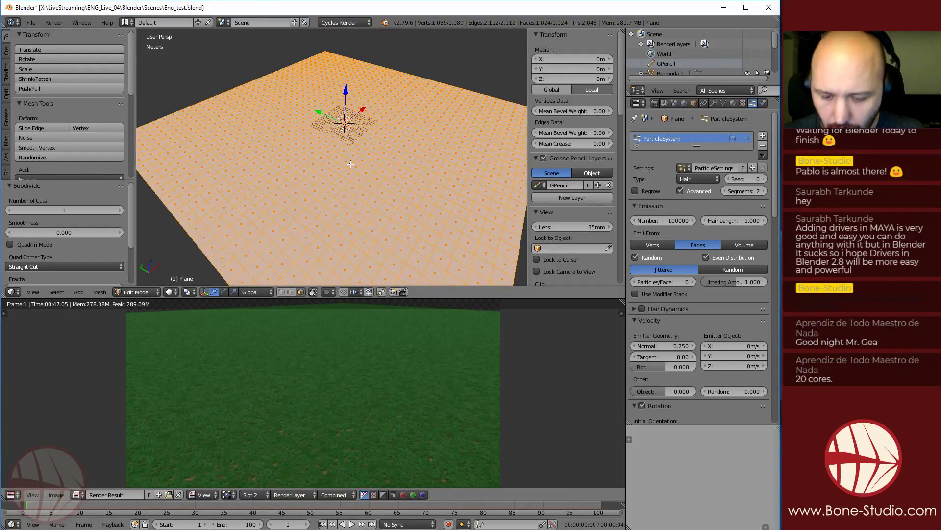
pyautogui.hotkey('shift', 'r')
pyautogui.hotkey('shift', 'r')
pyautogui.press('Tab')
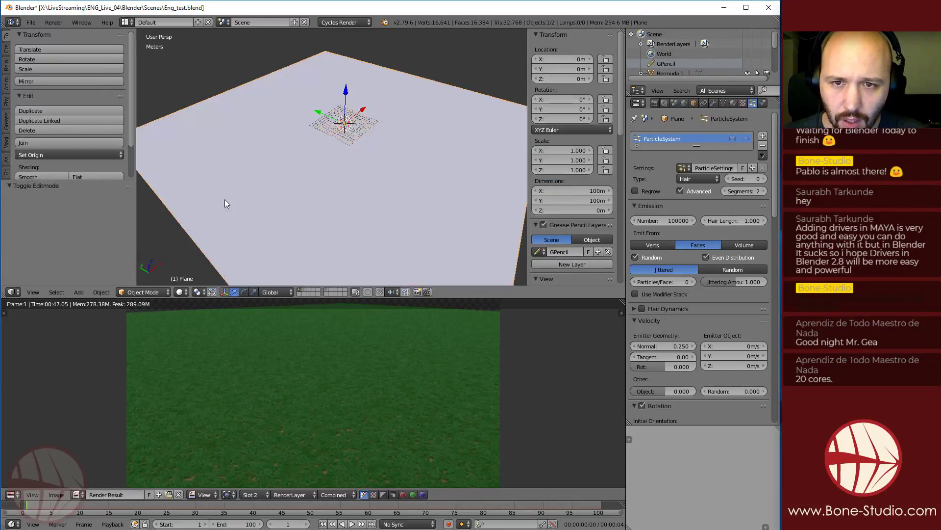
# Enter Weight Paint mode and paint a winding full-weight path across the ground plane with the Add brush
pyautogui.moveTo(386, 181)
pyautogui.mouseDown(button='middle')
pyautogui.moveTo(331, 198)
pyautogui.moveTo(300, 178)
pyautogui.moveTo(301, 217)
pyautogui.mouseUp(button='middle')
pyautogui.hotkey('ctrl', 'Tab')
pyautogui.click(340, 176)
pyautogui.scroll(-3, 339, 176)
pyautogui.click(59, 85)
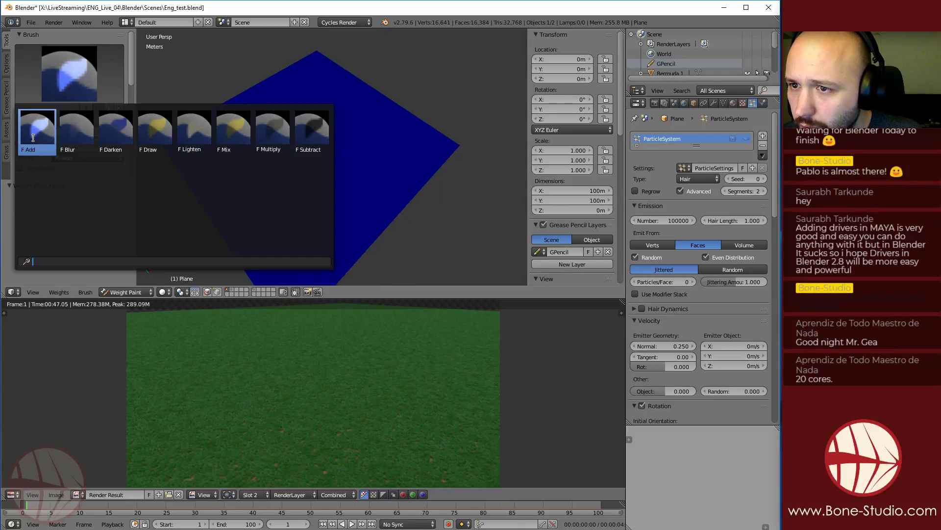
pyautogui.click(33, 137)
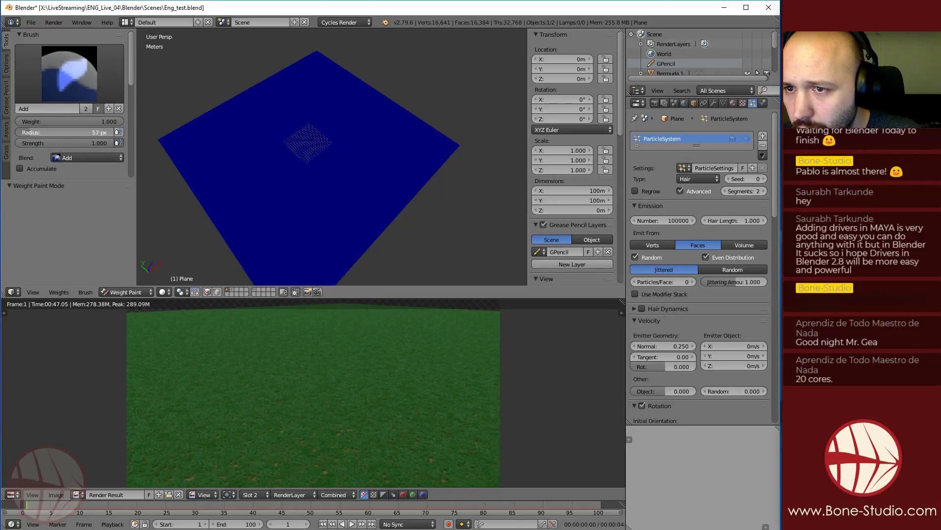
pyautogui.keyDown('shift'); pyautogui.moveTo(377, 210); pyautogui.dragTo(370, 177, button='middle'); pyautogui.keyUp('shift')
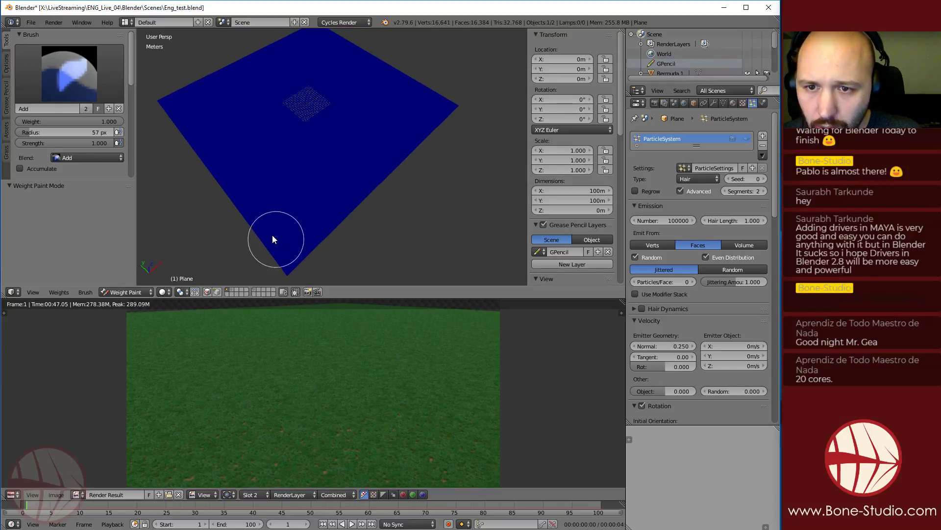
pyautogui.moveTo(287, 265); pyautogui.dragTo(290, 270)
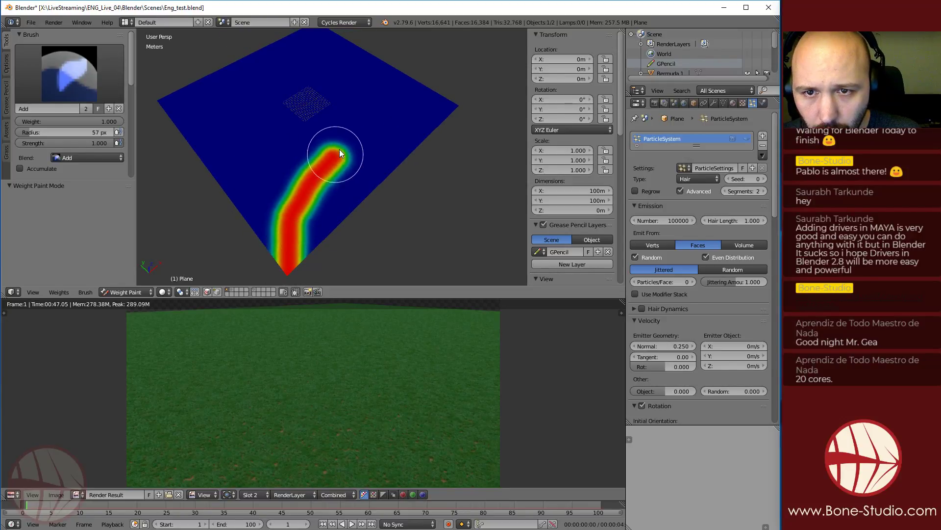
pyautogui.moveTo(343, 64); pyautogui.dragTo(351, 167, button='middle')
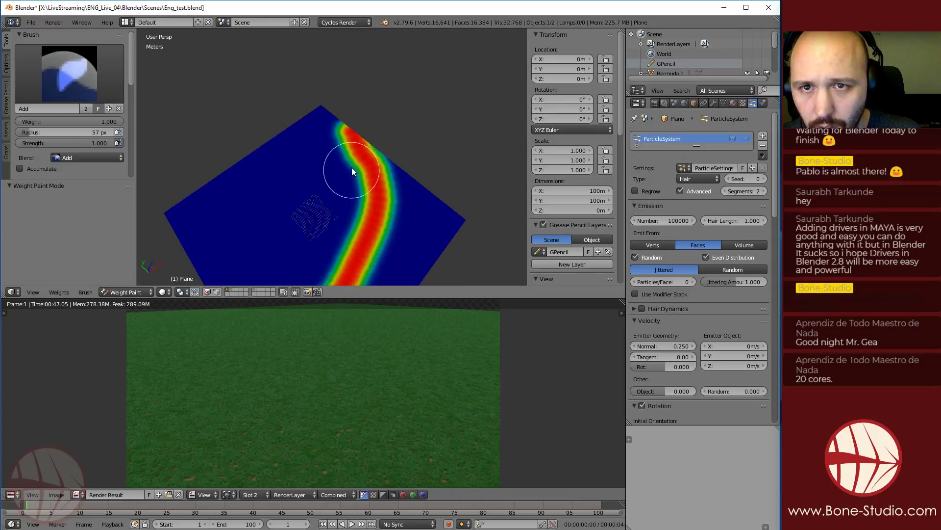
# Soften the painted path along its length with the Blur brush at a 140 px radius
pyautogui.click(81, 69)
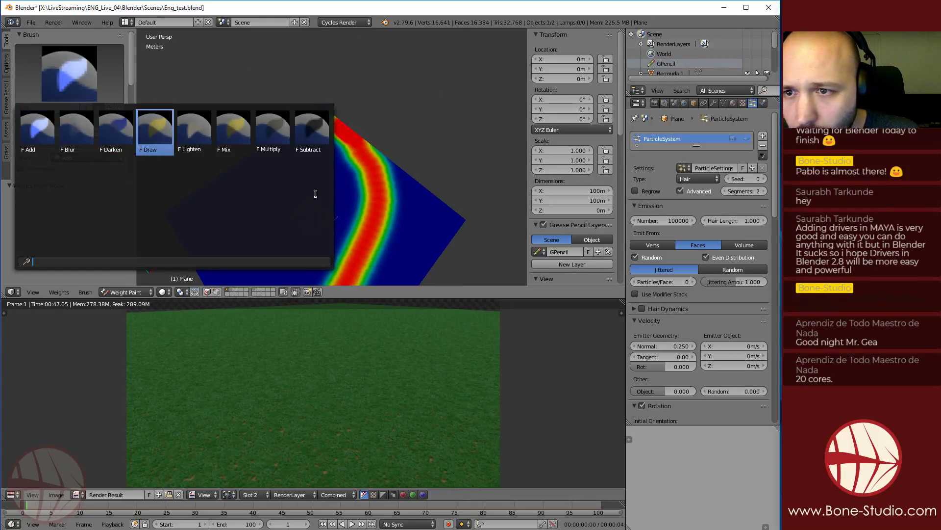
pyautogui.click(78, 130)
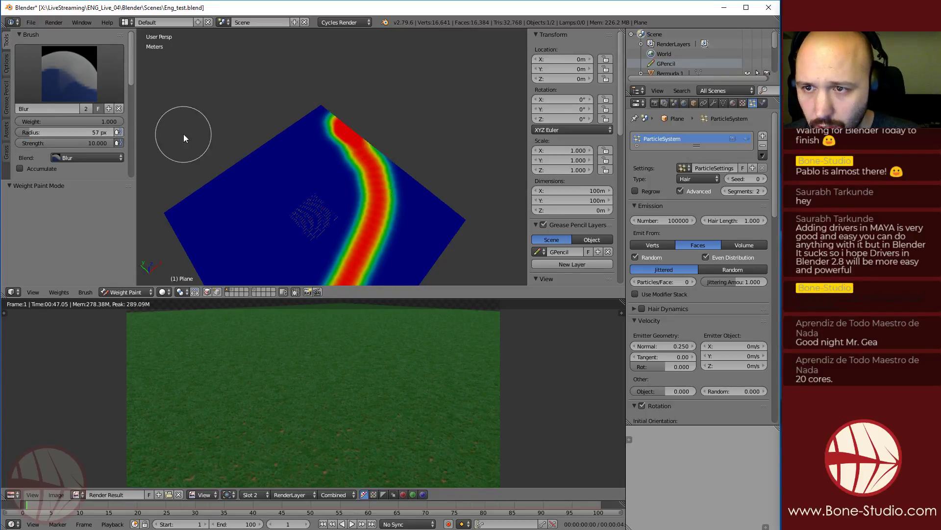
pyautogui.moveTo(22, 134); pyautogui.dragTo(64, 133)
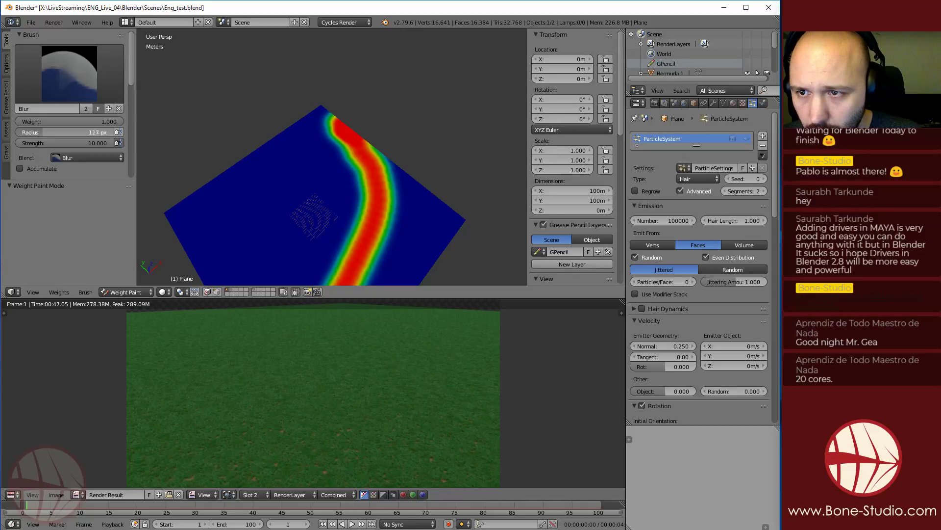
pyautogui.moveTo(353, 218); pyautogui.dragTo(370, 133, button='middle')
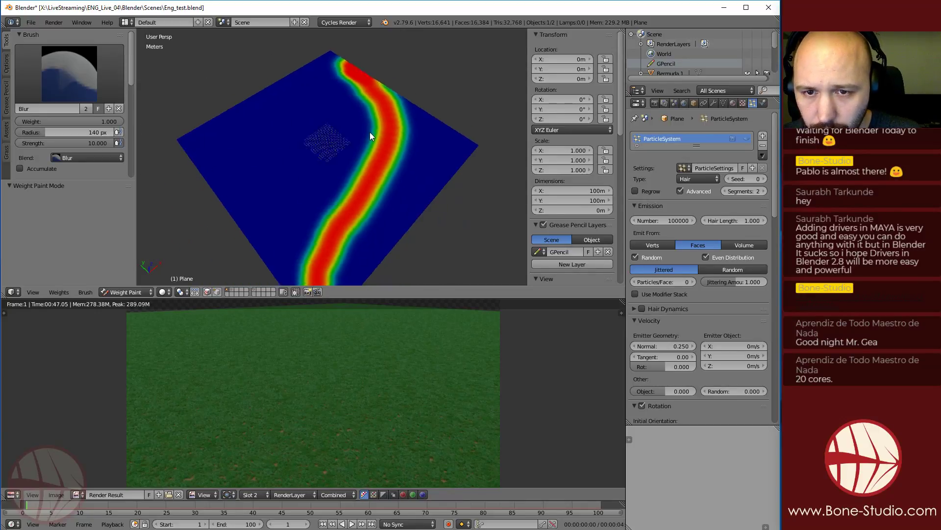
pyautogui.moveTo(322, 252); pyautogui.dragTo(382, 72, button='middle')
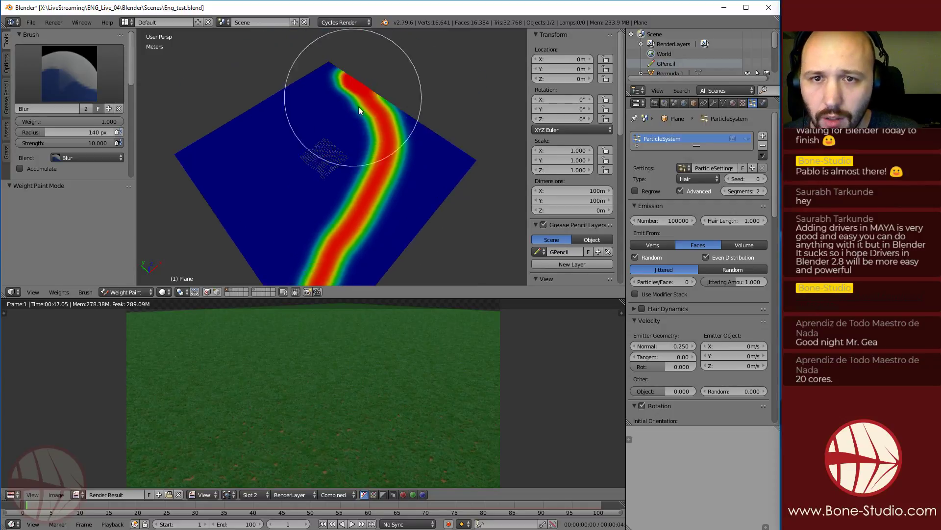
# Check the path through the camera and invert the plane's vertex weights
pyautogui.press('KP_0')
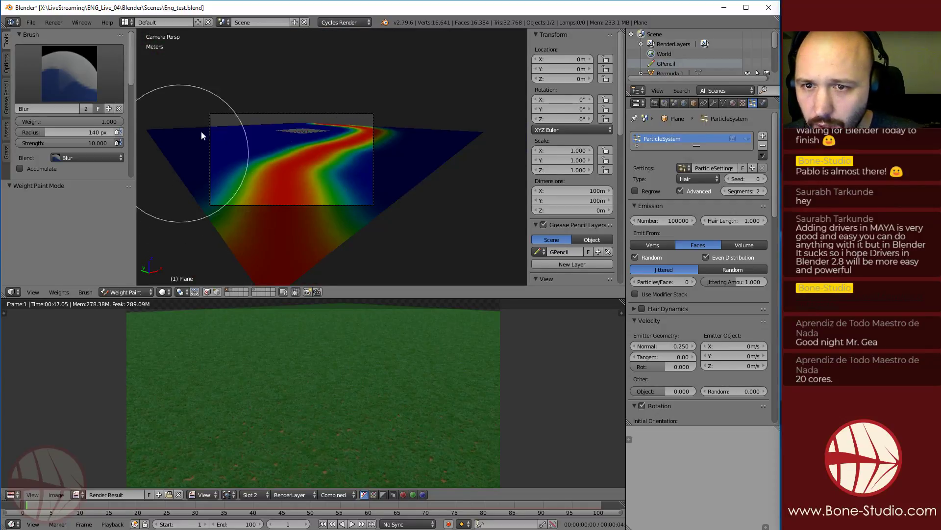
pyautogui.press('KP_0')
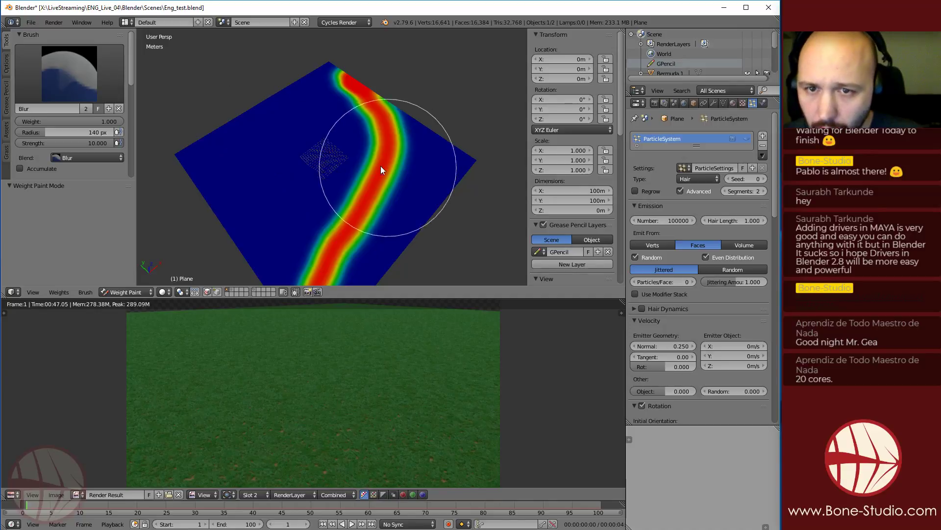
pyautogui.press('Tab')
pyautogui.scroll(-10, 75, 145)
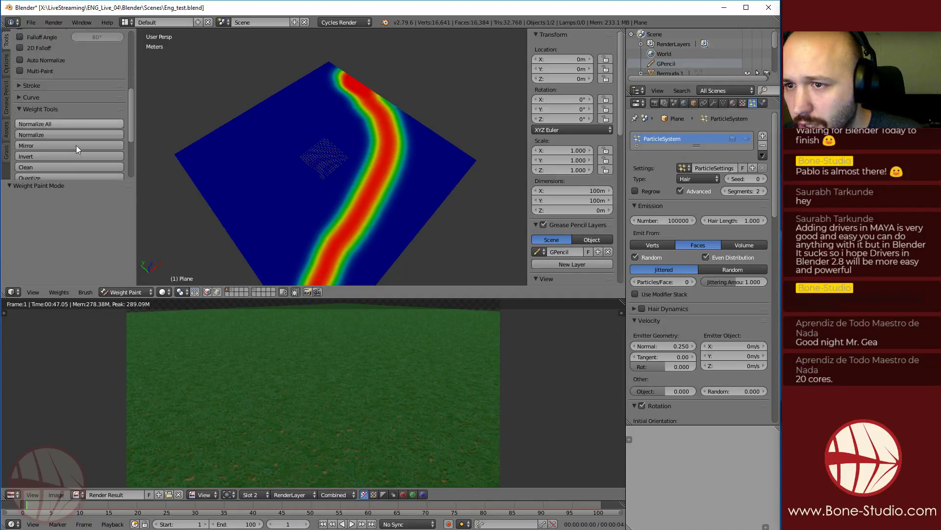
pyautogui.click(43, 117)
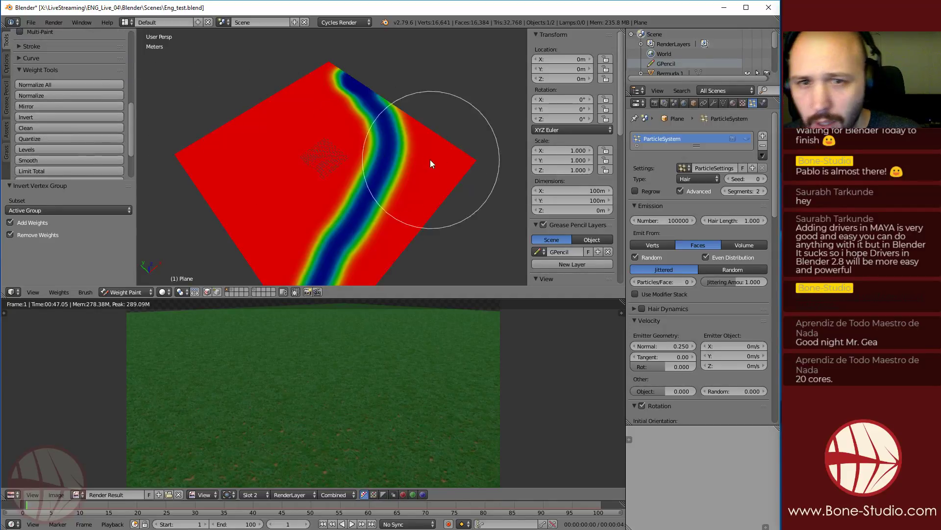
pyautogui.scroll(1, 431, 159)
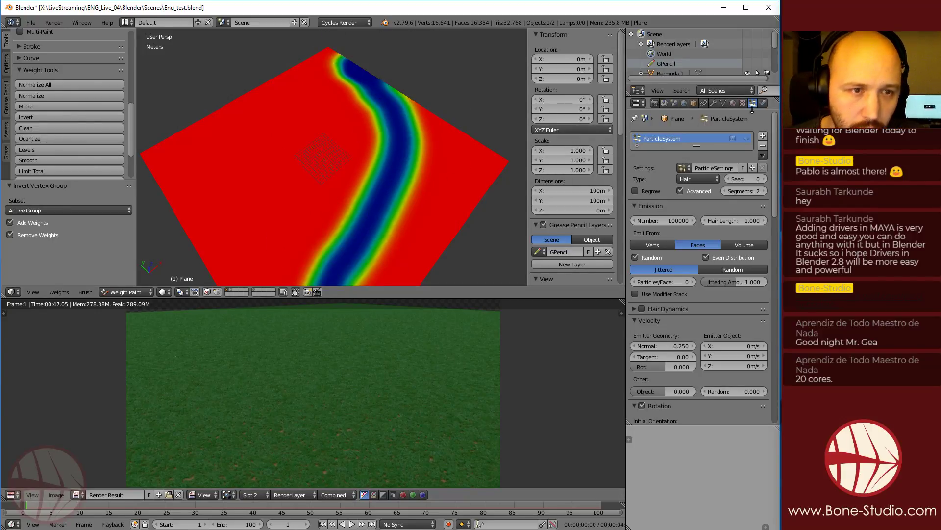
# Return the plane to Object Mode and show its grass particle system in the viewport
pyautogui.scroll(-15, 713, 269)
pyautogui.hotkey('ctrl', 'Tab')
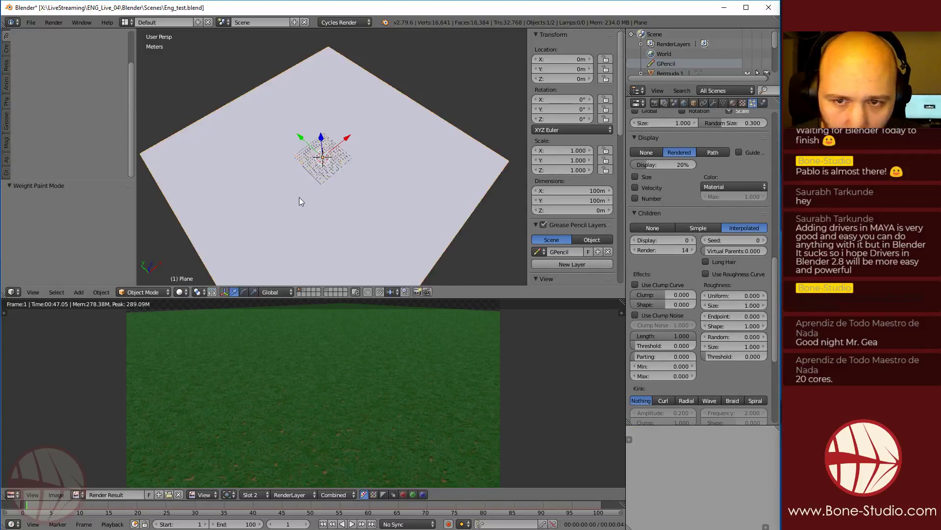
pyautogui.scroll(15, 708, 314)
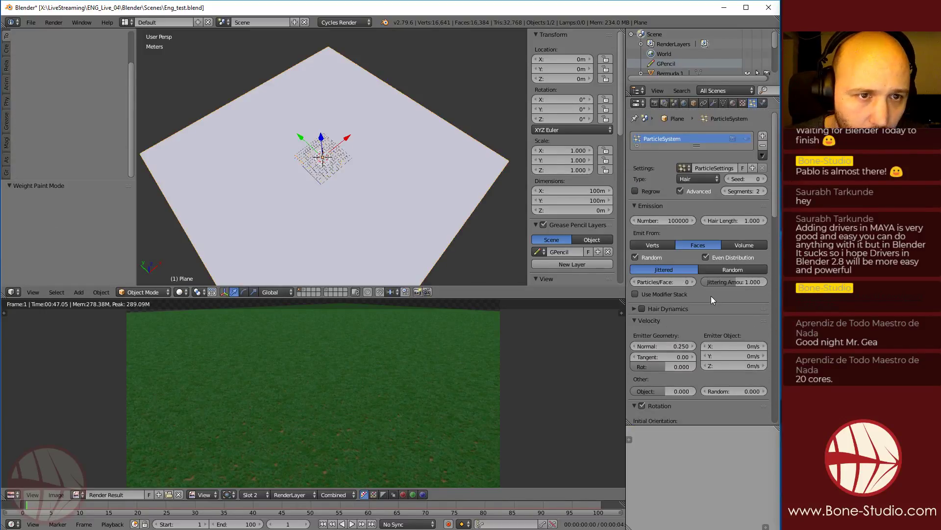
pyautogui.click(732, 140)
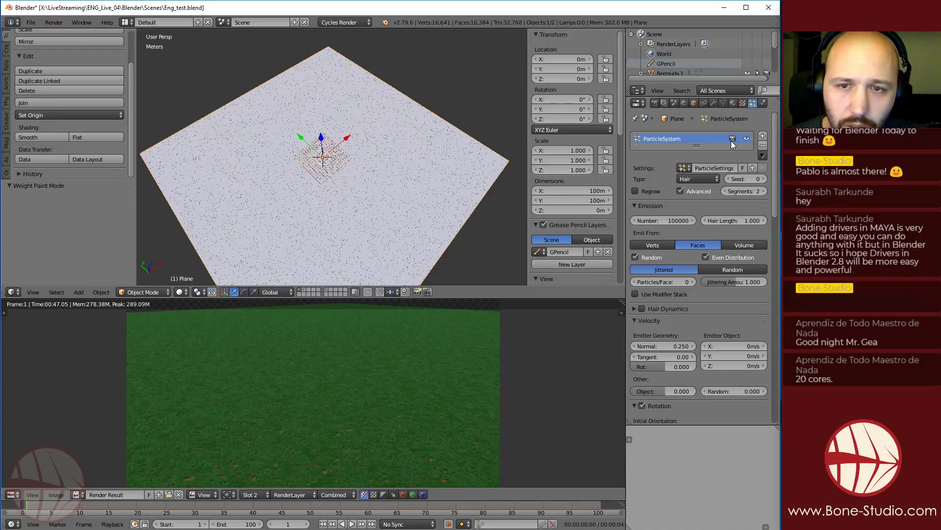
# Assign the vertex group Group to both the Density and Length of the particle system
pyautogui.scroll(-12, 692, 295)
pyautogui.scroll(-15, 689, 223)
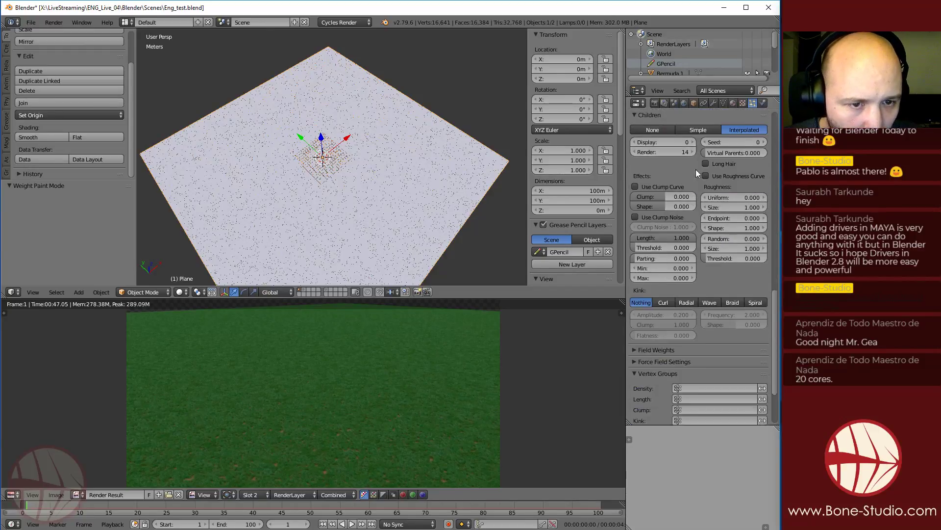
pyautogui.click(686, 307)
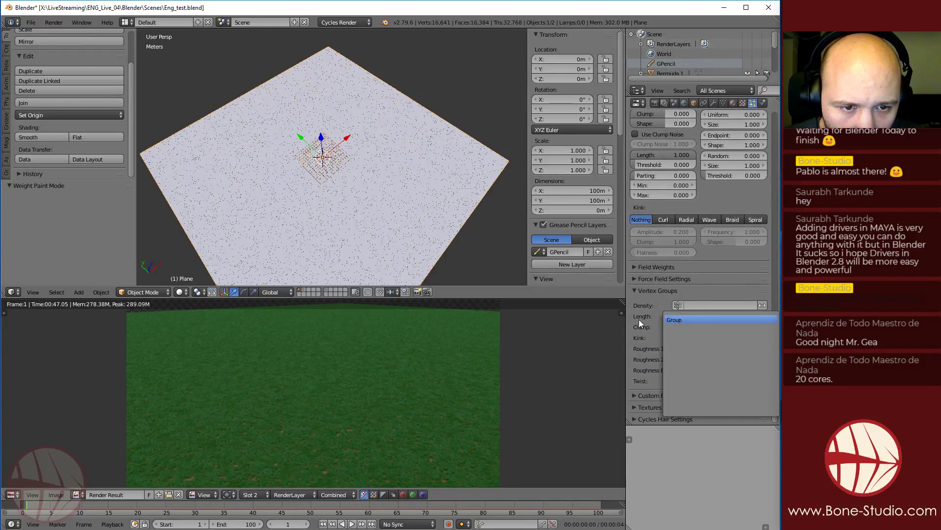
pyautogui.click(673, 320)
pyautogui.click(687, 317)
pyautogui.click(676, 331)
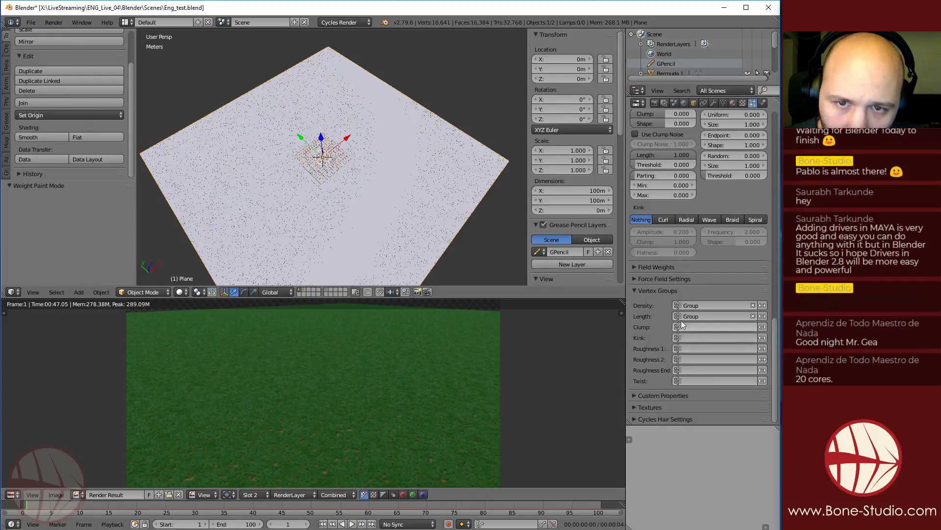
# Inspect the grass along the path up close and clear the particle system's Length vertex group
pyautogui.scroll(6, 381, 208)
pyautogui.moveTo(279, 206); pyautogui.dragTo(437, 131, button='middle')
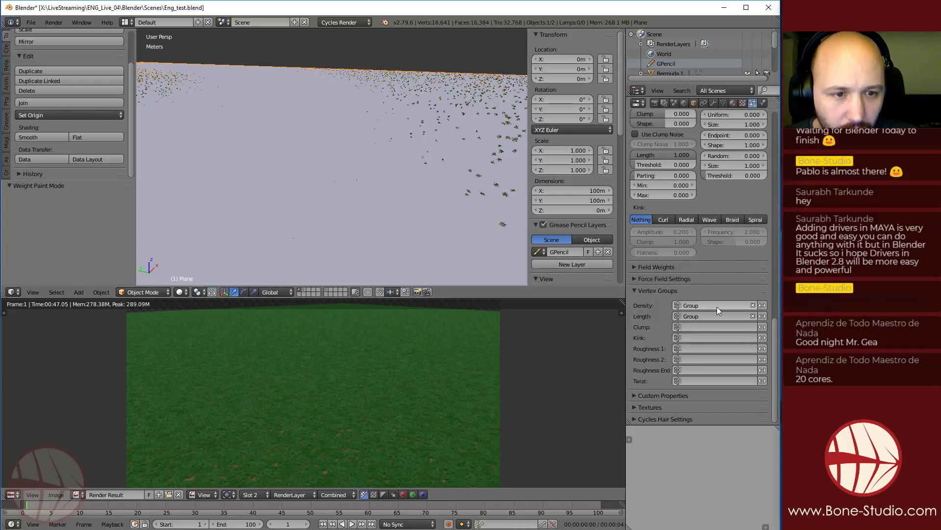
pyautogui.click(753, 316)
pyautogui.moveTo(360, 76); pyautogui.dragTo(413, 190, button='middle')
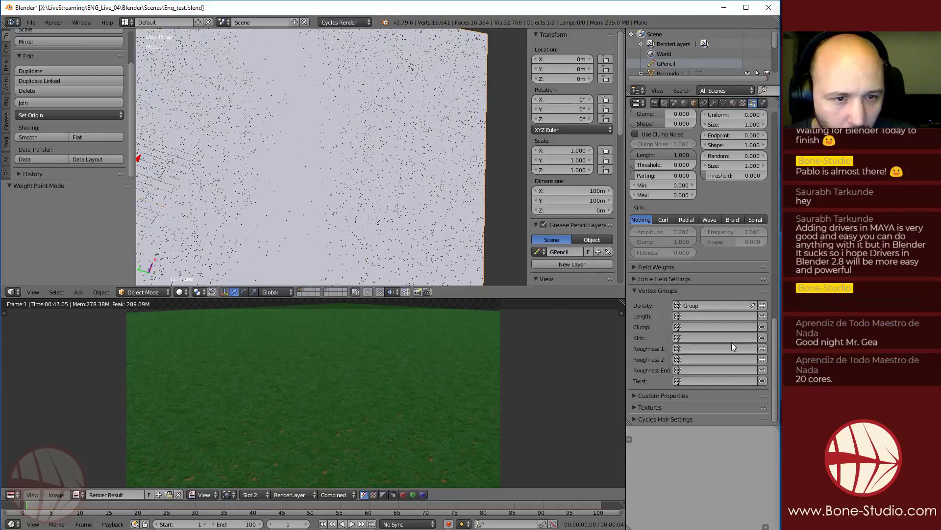
# Test render the camera view with only the density group assigned, stopping the render partway
pyautogui.press('KP_0')
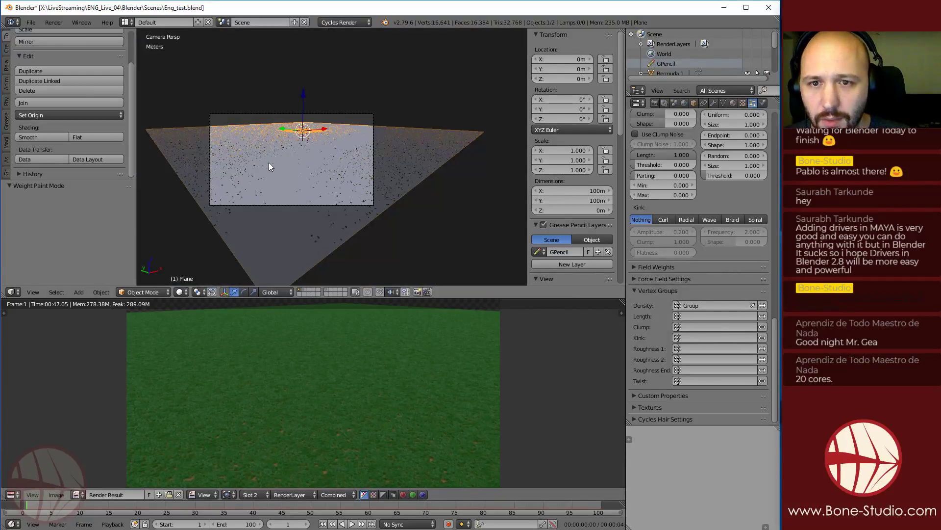
pyautogui.click(654, 103)
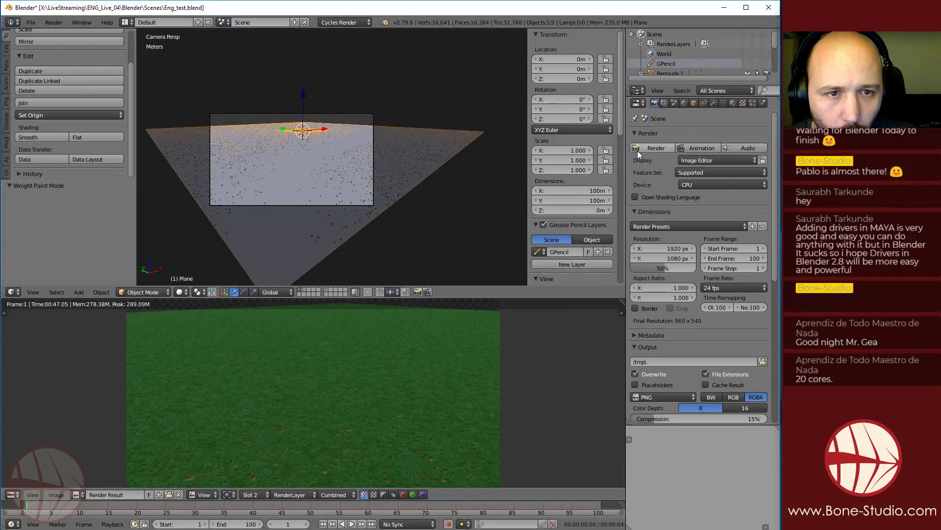
pyautogui.click(652, 148)
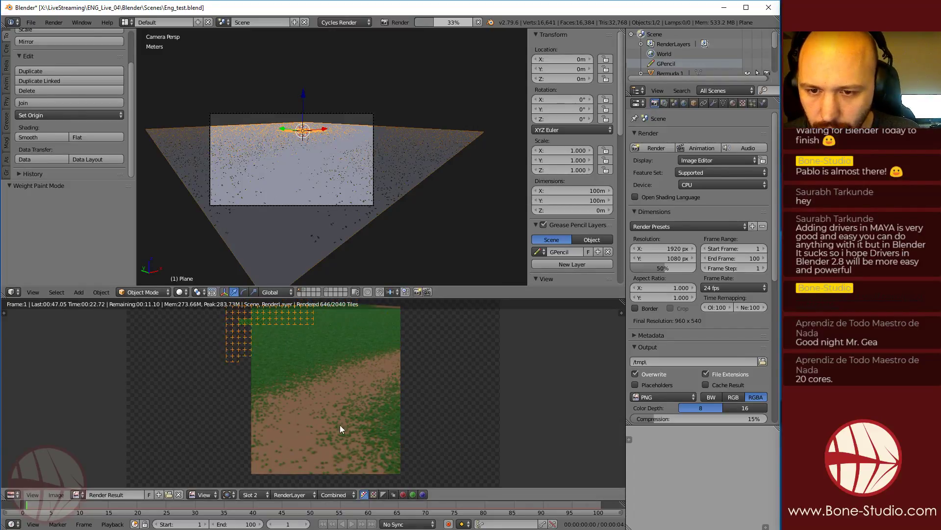
pyautogui.press('Escape')
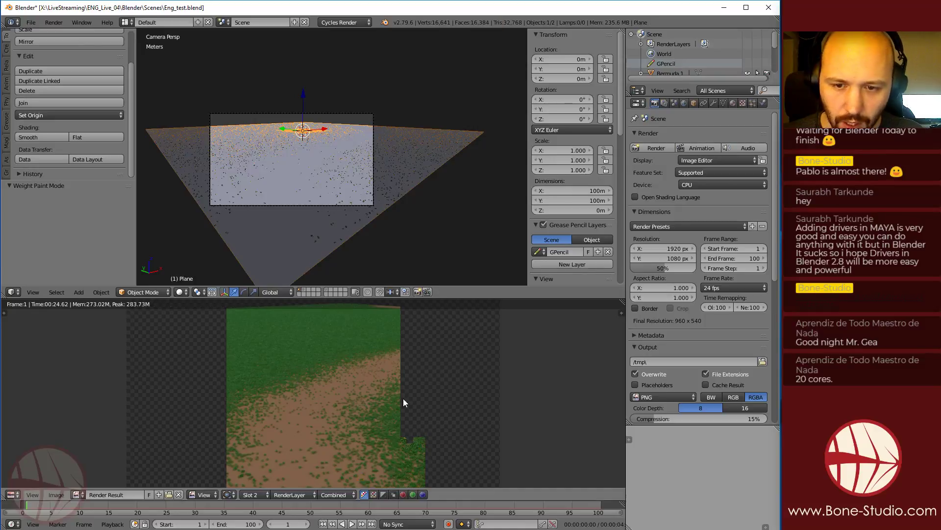
# Assign the vertex group Group to the particle system's Length again
pyautogui.scroll(-10, 693, 136)
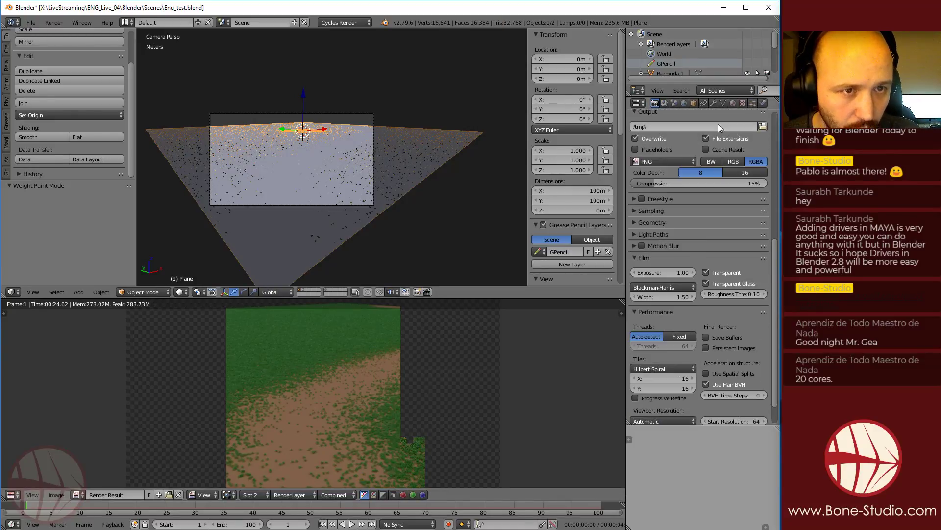
pyautogui.click(753, 103)
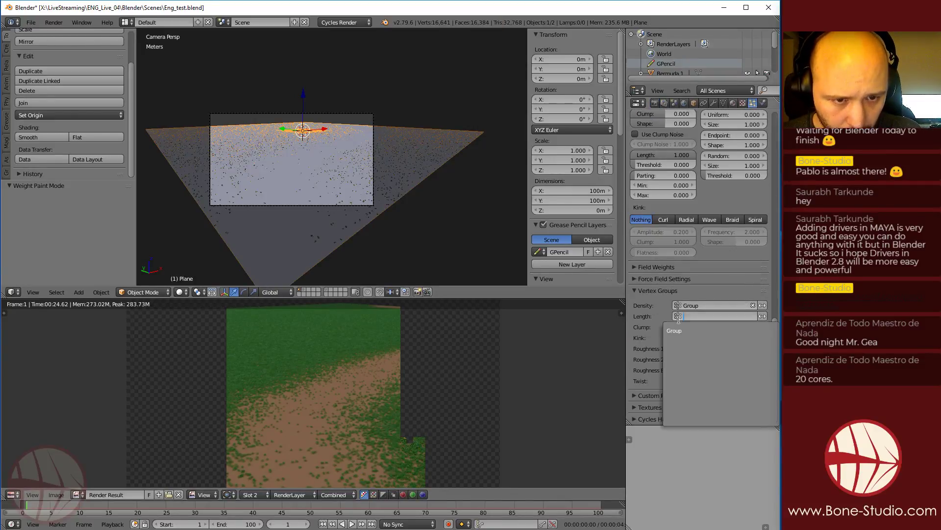
pyautogui.click(716, 316)
pyautogui.click(674, 332)
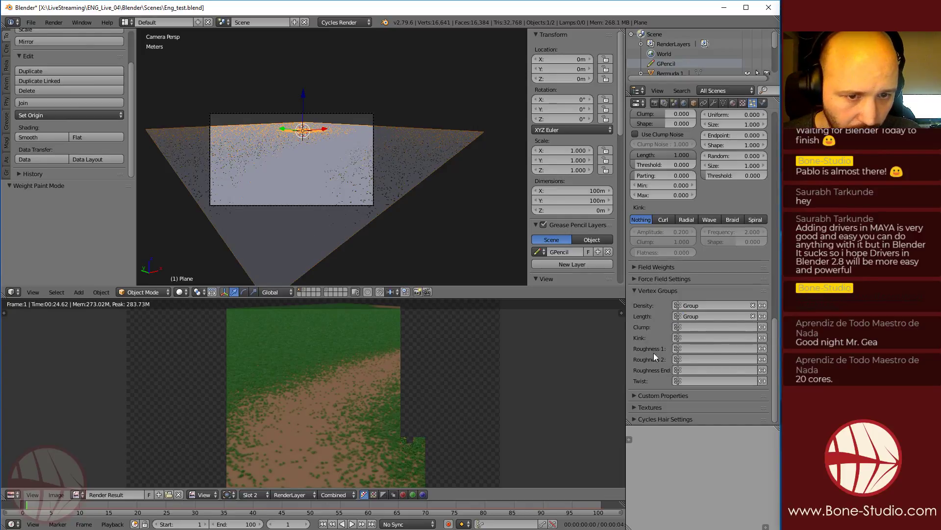
# Render the camera view with the vertex group controlling both grass density and length
pyautogui.click(654, 103)
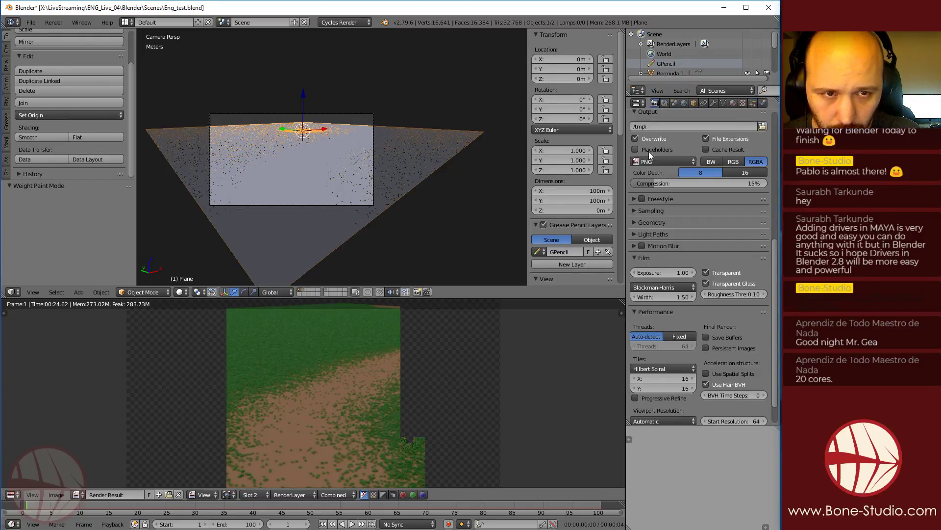
pyautogui.scroll(5, 661, 187)
pyautogui.click(660, 147)
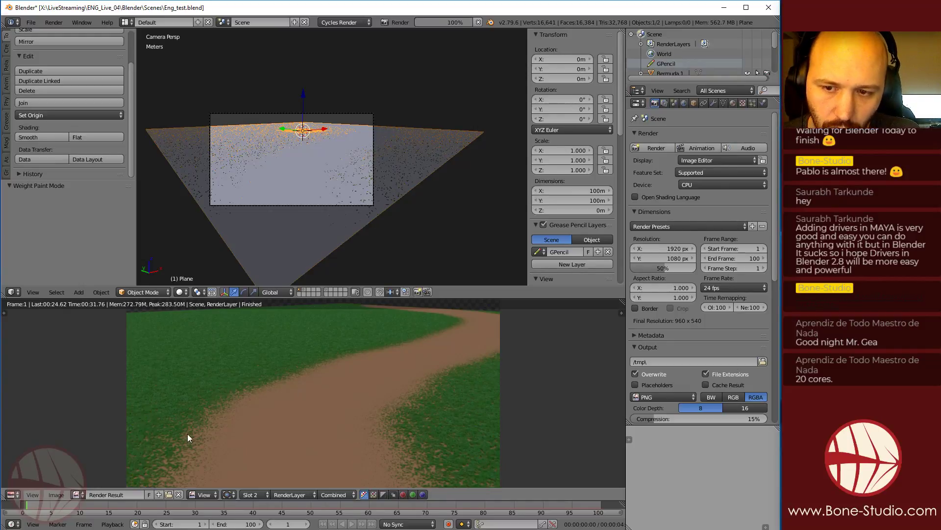
# Examine the rendered path edges and surrounding grass up close and as a whole image
pyautogui.scroll(3, 333, 370)
pyautogui.scroll(-2, 324, 374)
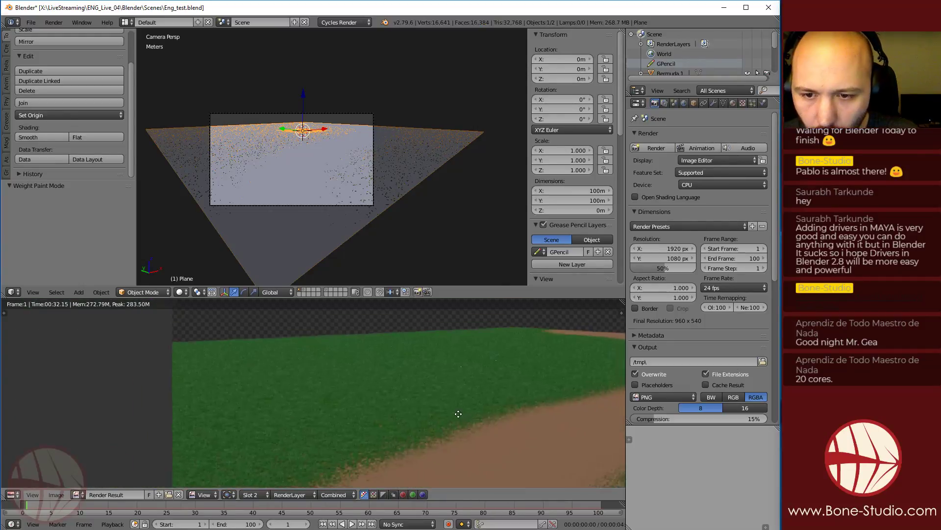
pyautogui.scroll(3, 328, 343)
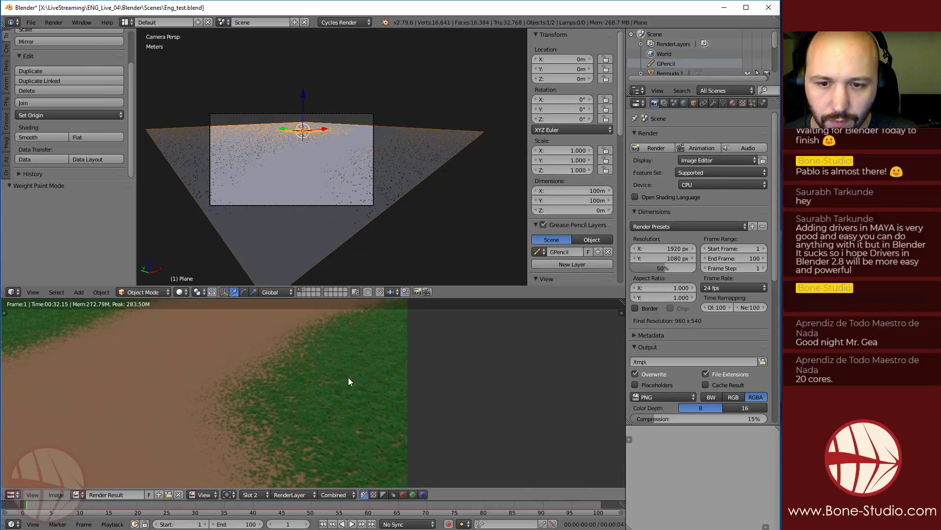
pyautogui.scroll(-2, 294, 362)
pyautogui.scroll(-2, 98, 318)
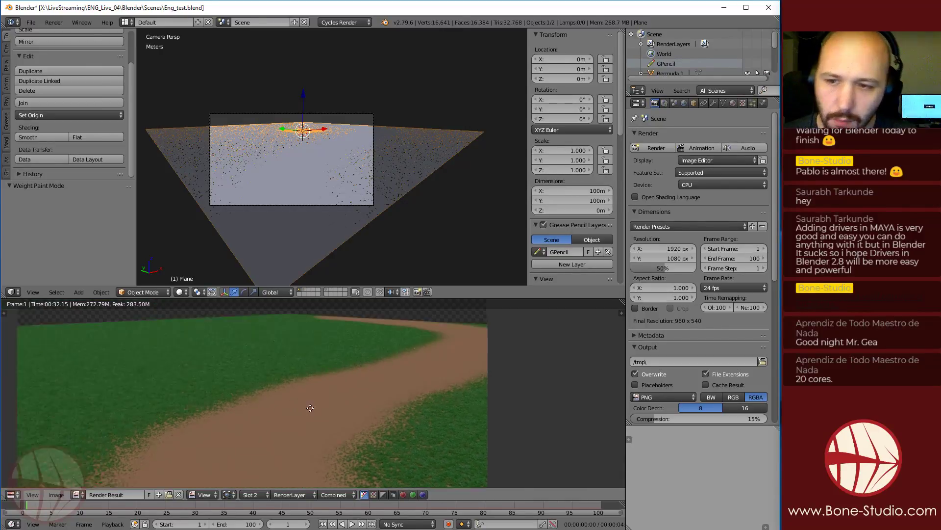
pyautogui.scroll(2, 196, 377)
pyautogui.scroll(-5, 205, 384)
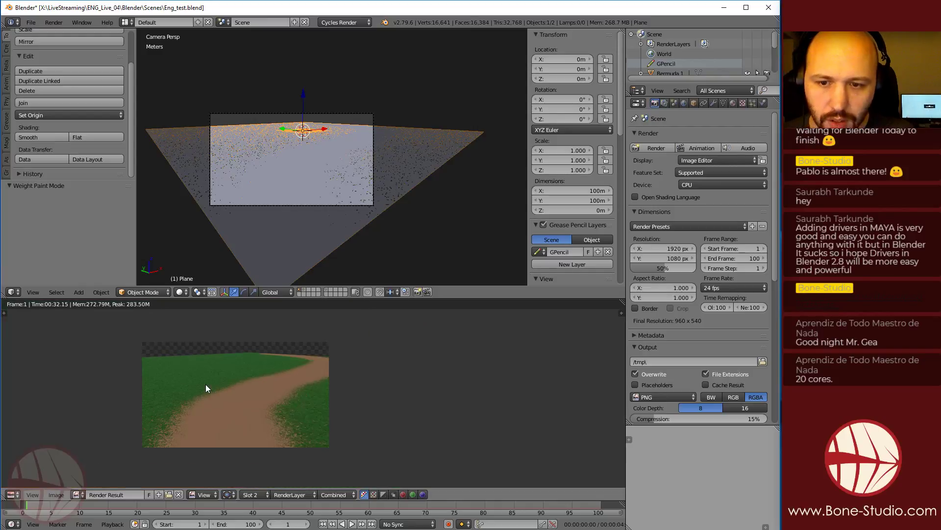
pyautogui.scroll(5, 207, 390)
pyautogui.scroll(-3, 289, 392)
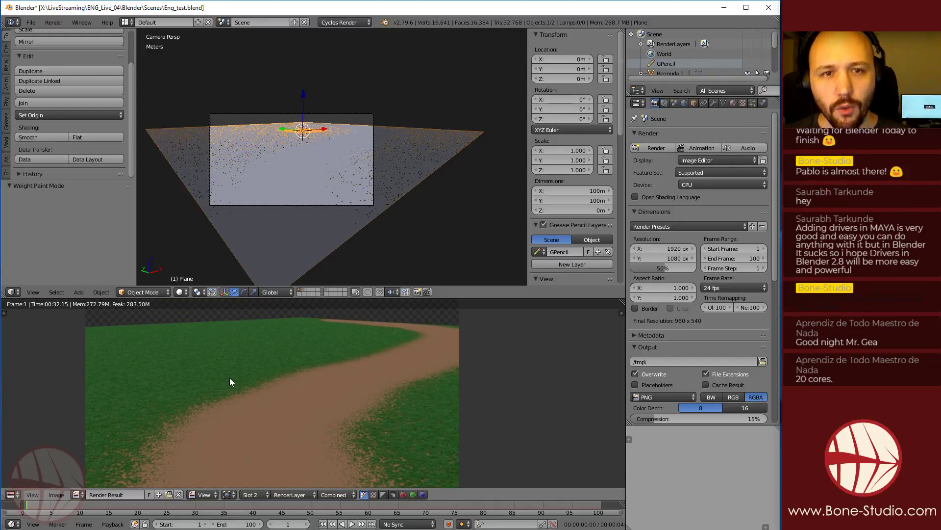